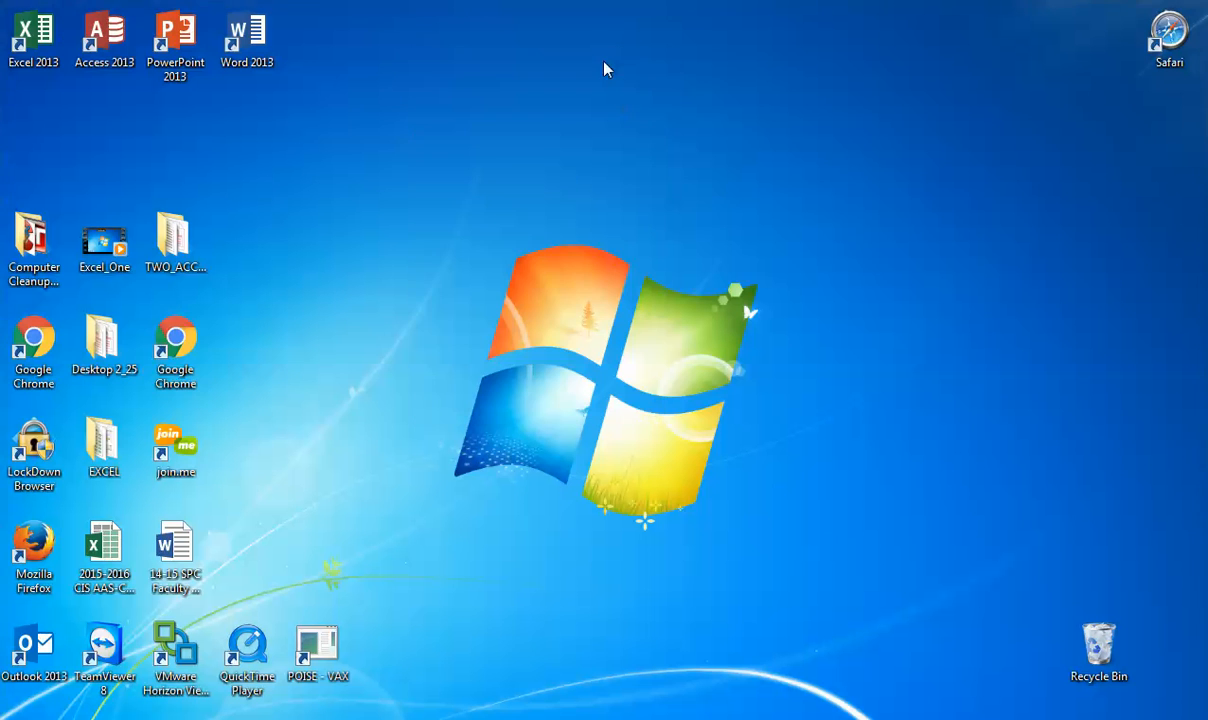
Step: Open Google Chrome and go to the Pearson MyITLab sign-in page
left_click(194, 348)
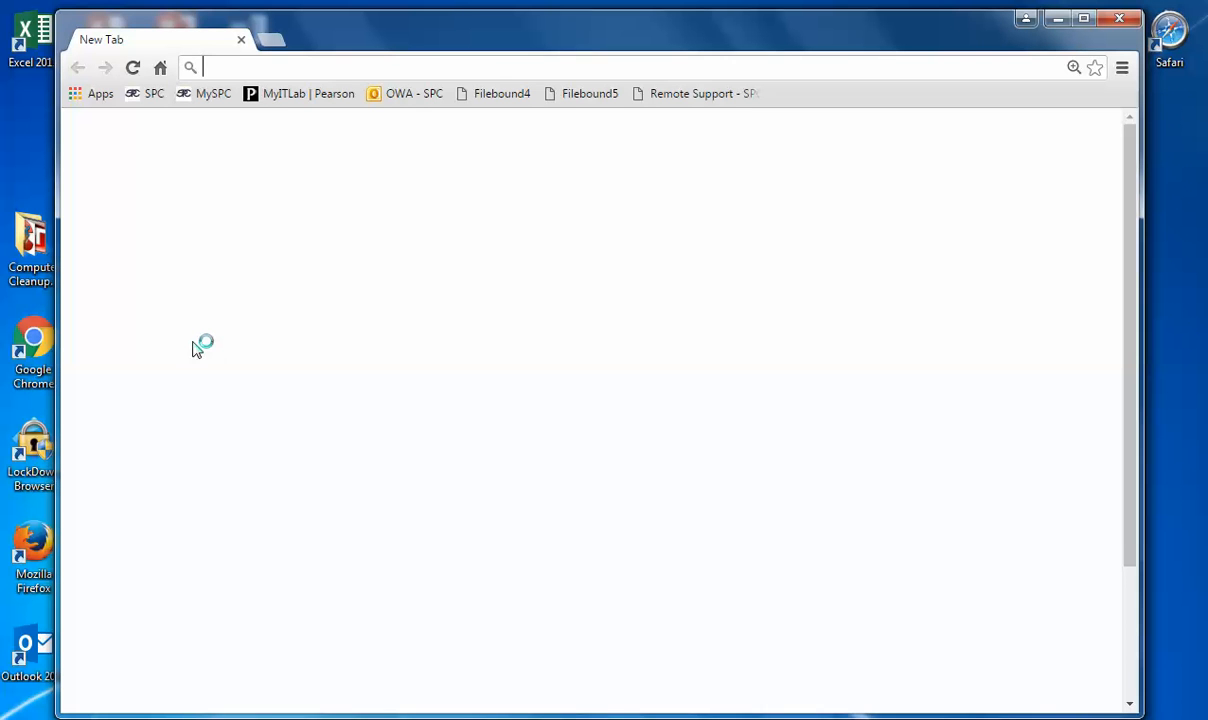
left_click(288, 97)
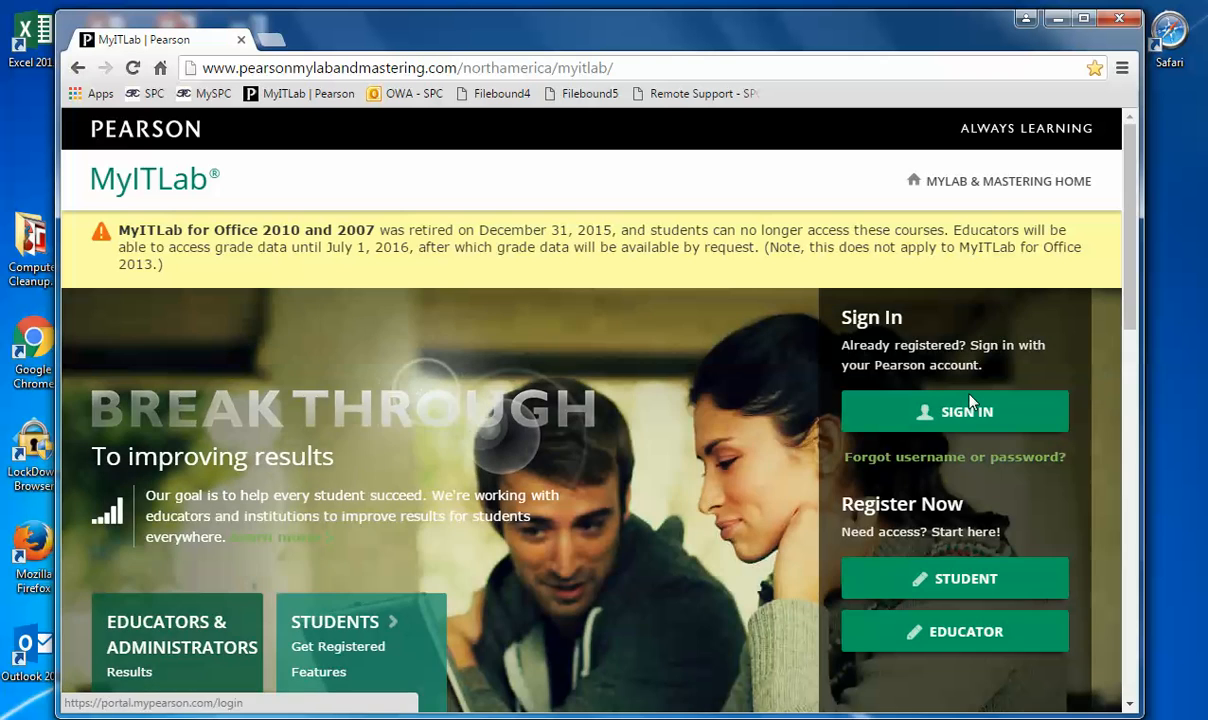
left_click(969, 401)
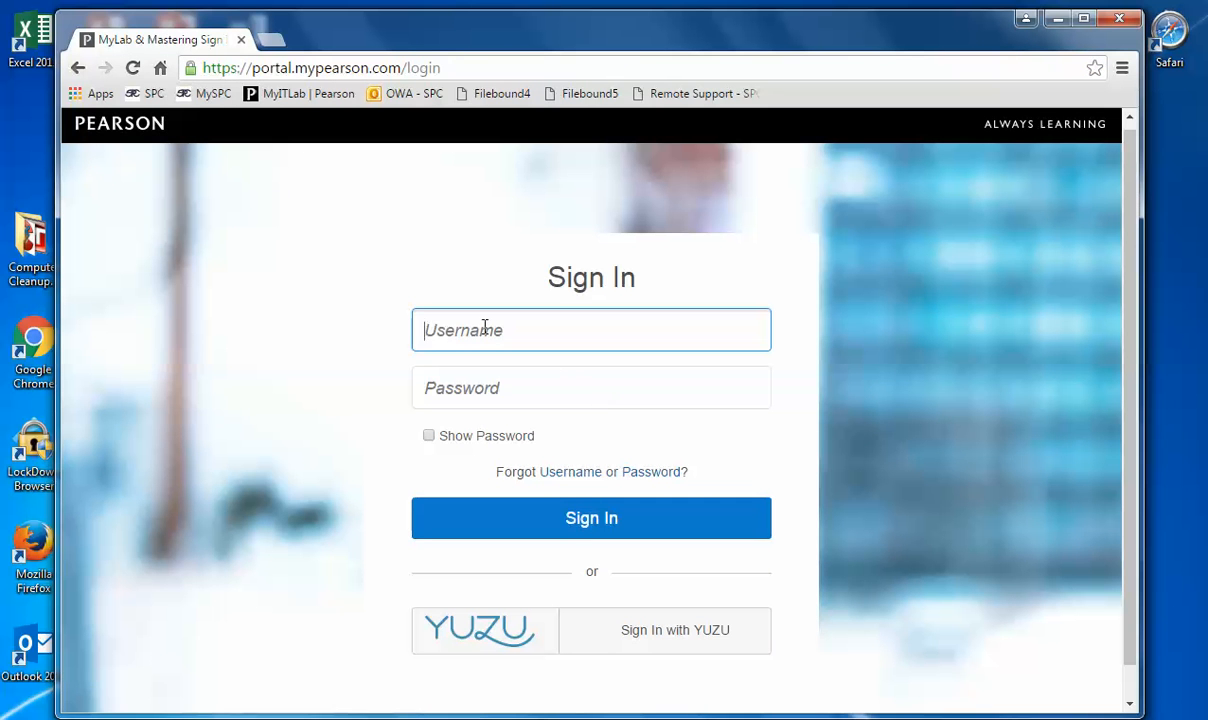
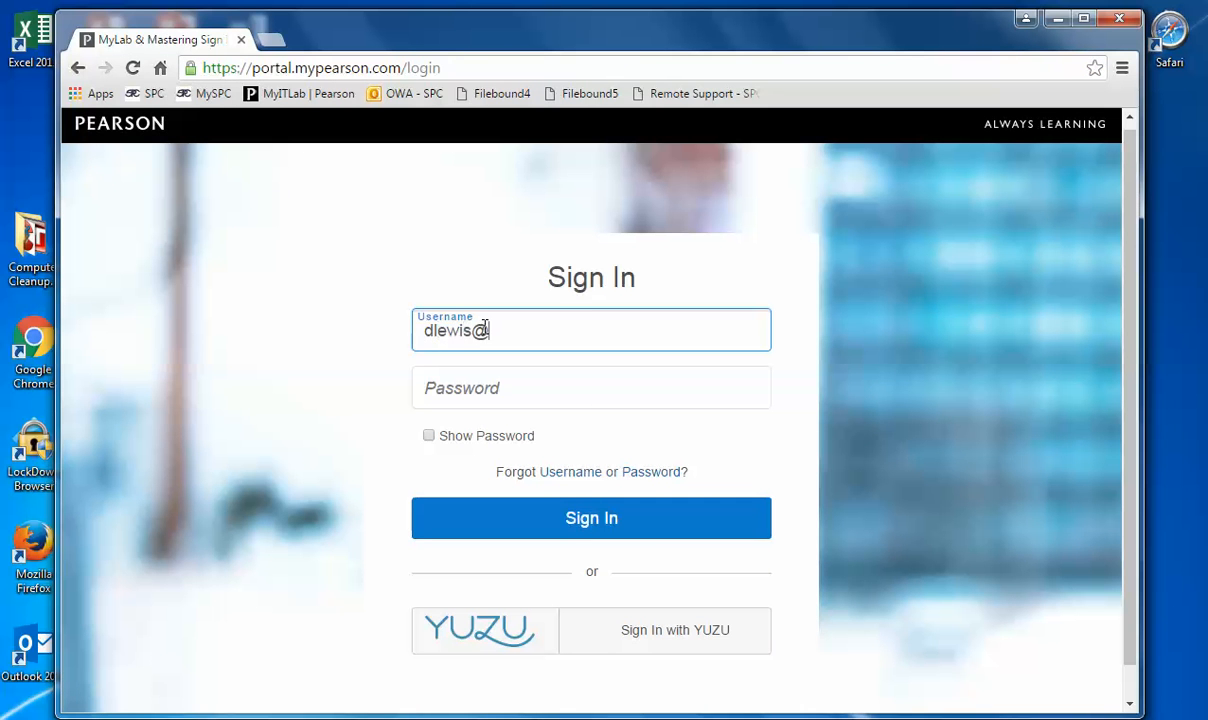
Step: Sign in to the Pearson account with the username e-mail and the account password
key("Tab")
type("•••")
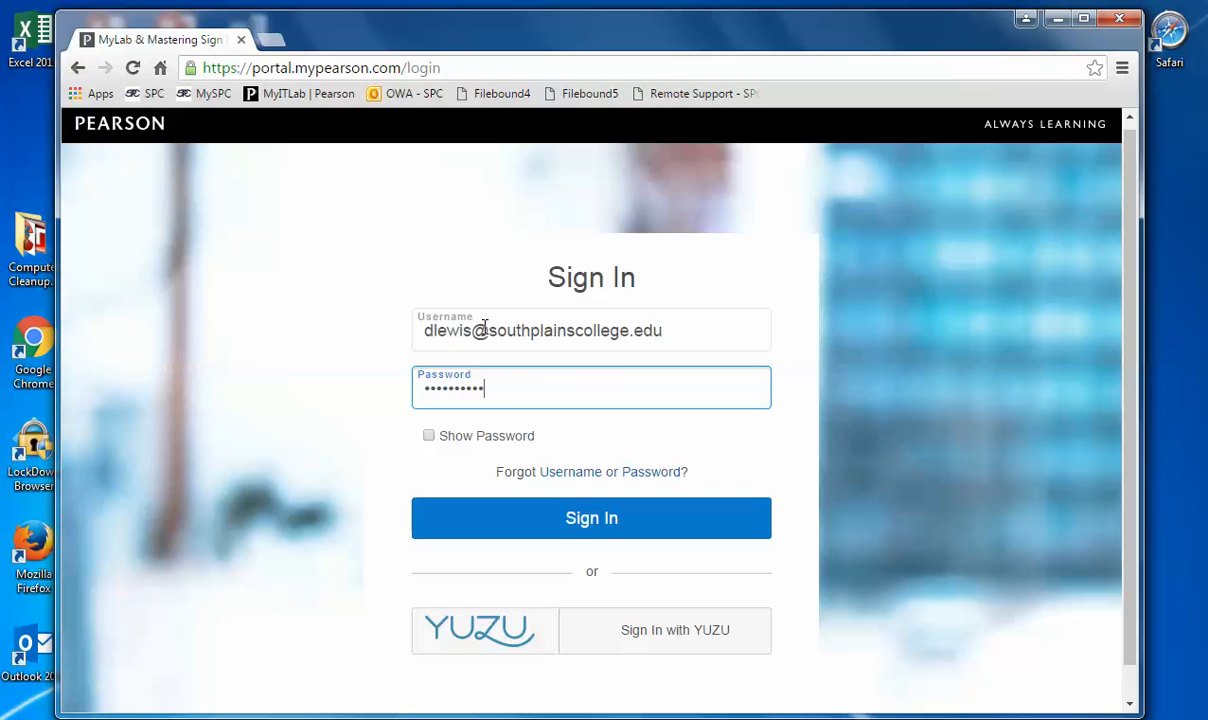
type("•••••••")
key("Return")
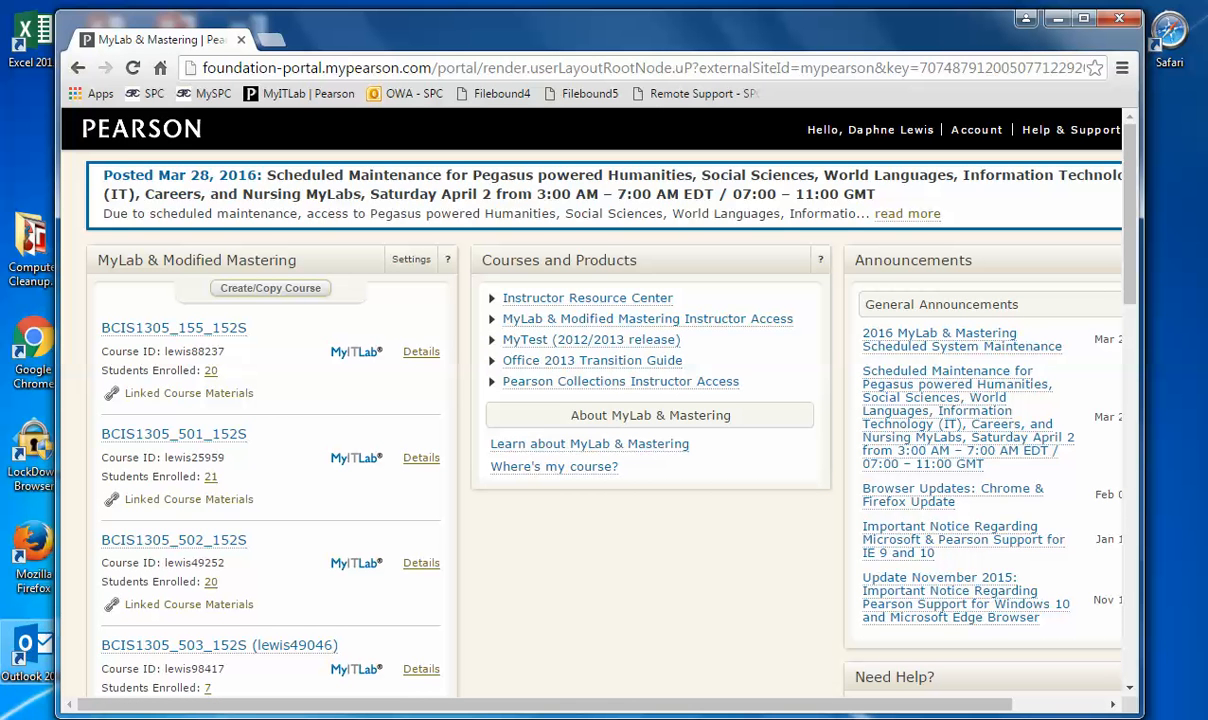
Step: In course BCIS1305_503_152S, open the Excel Chapter 2 Grader Project [Homework 1] from the Excel 2013 materials and bring up its starting files
left_click(225, 650)
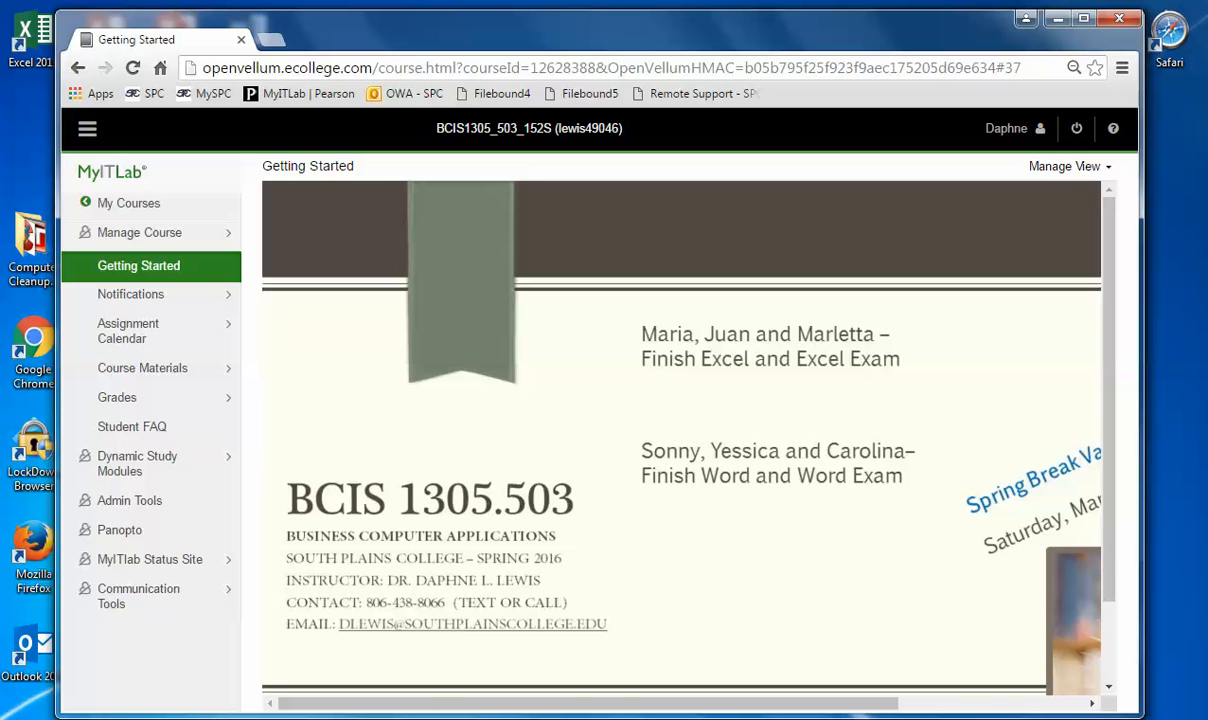
left_click(140, 368)
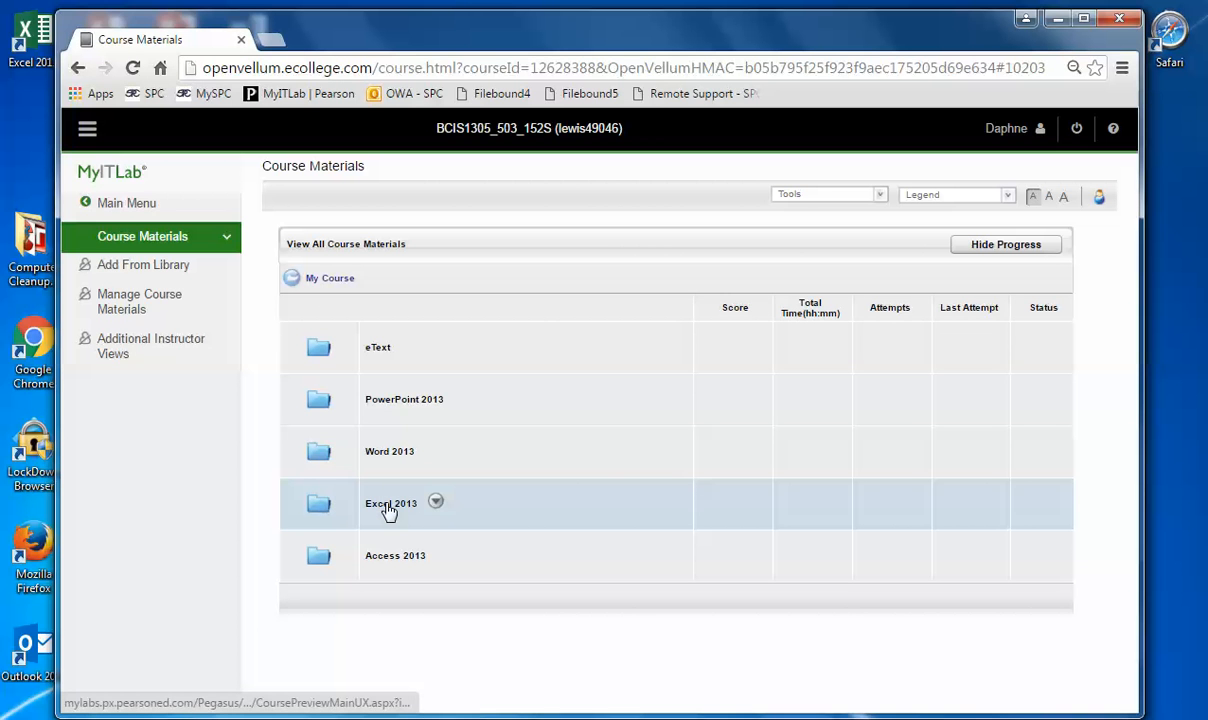
left_click(389, 506)
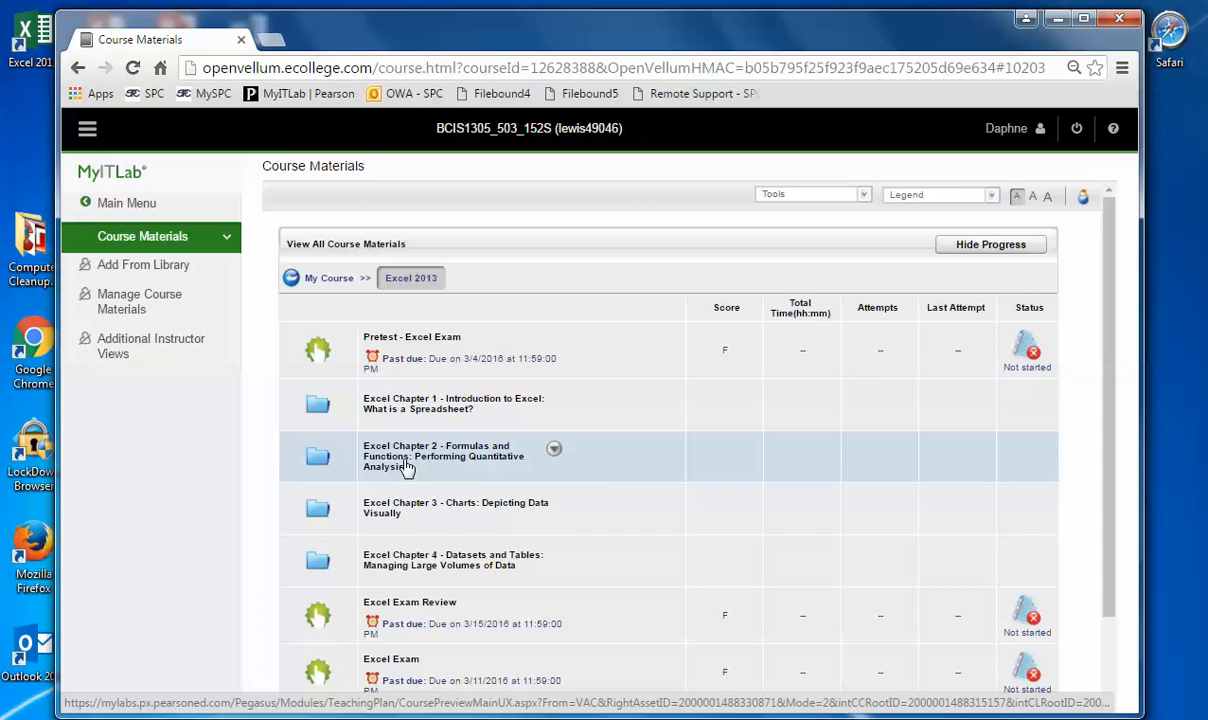
left_click(406, 467)
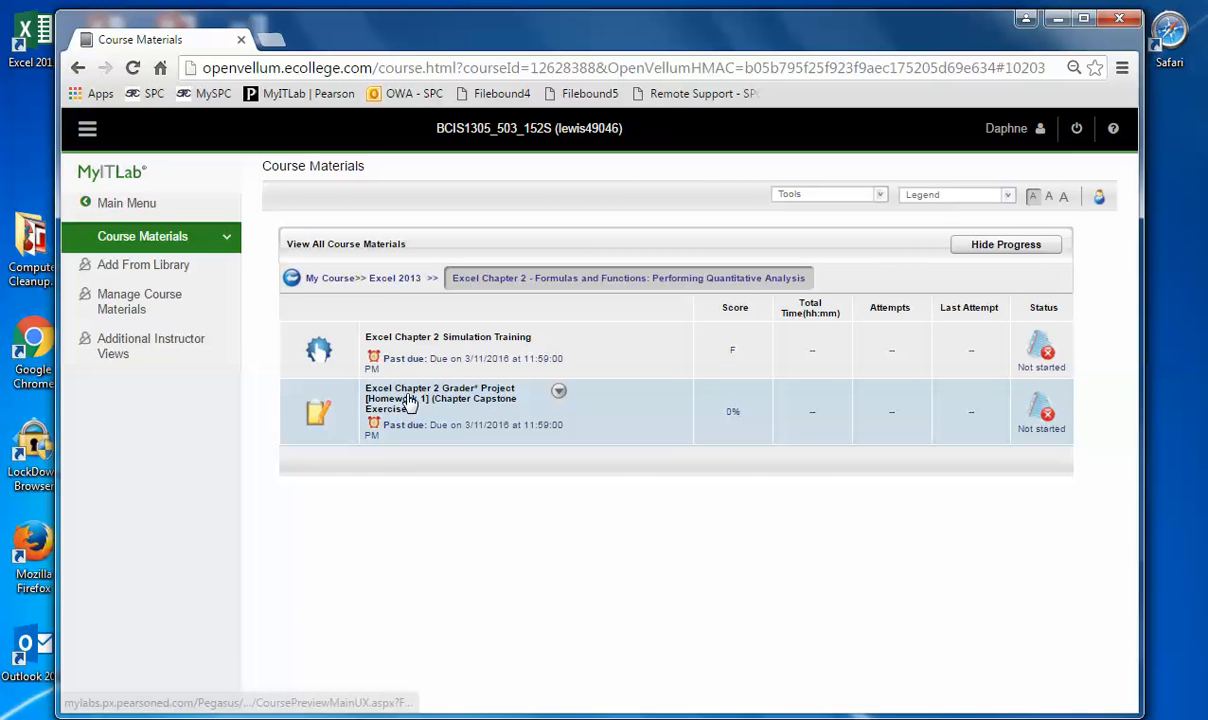
left_click(408, 400)
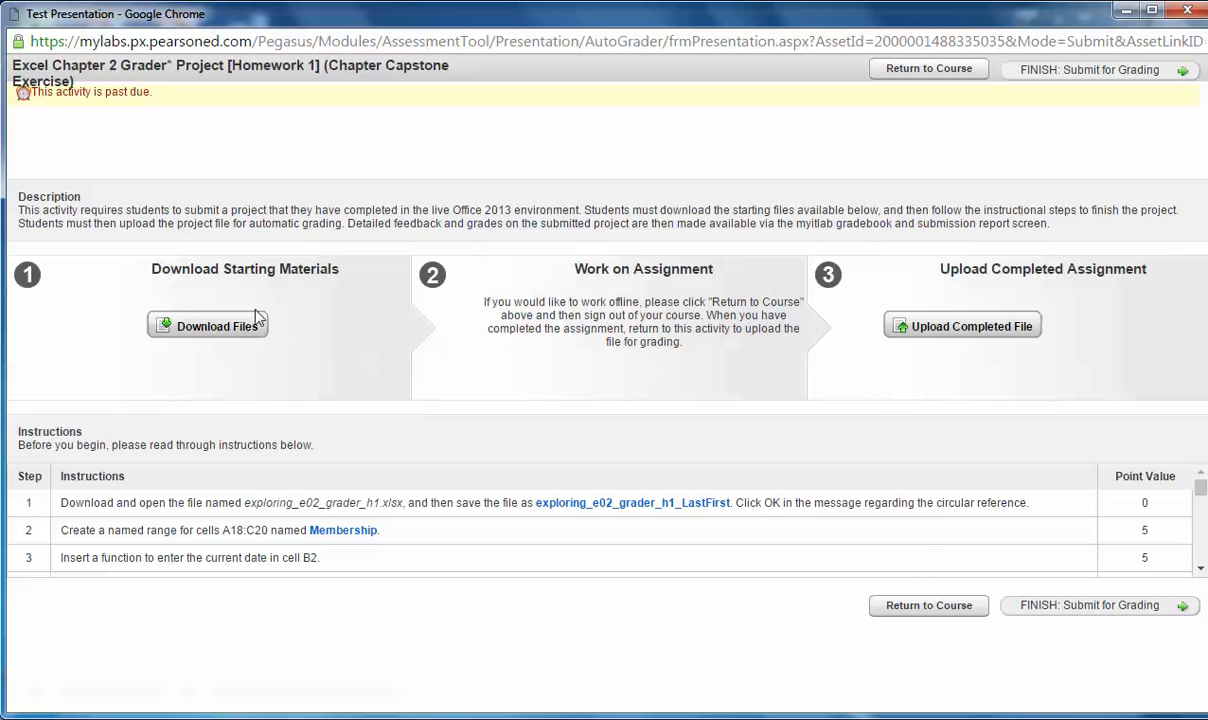
left_click(228, 330)
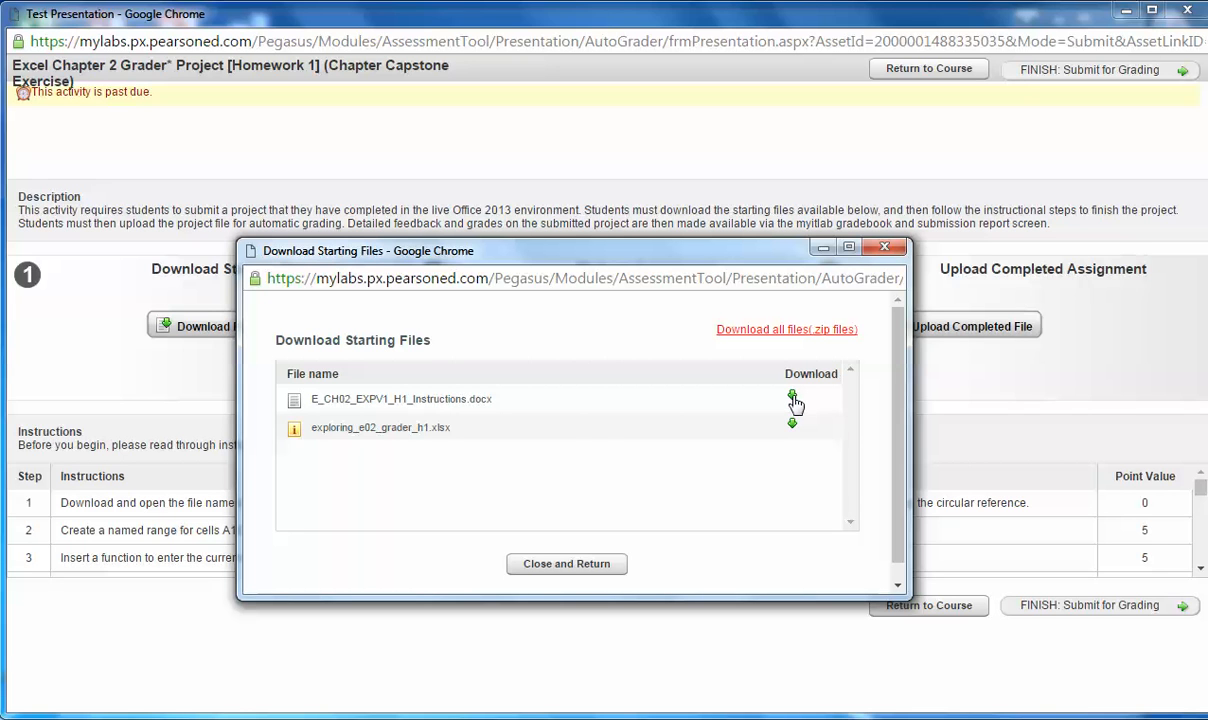
Step: Minimize the browser windows behind the starting files list and move the TWO_ACCESS and EXCEL desktop folders into Desktop 2_25
left_click(1126, 11)
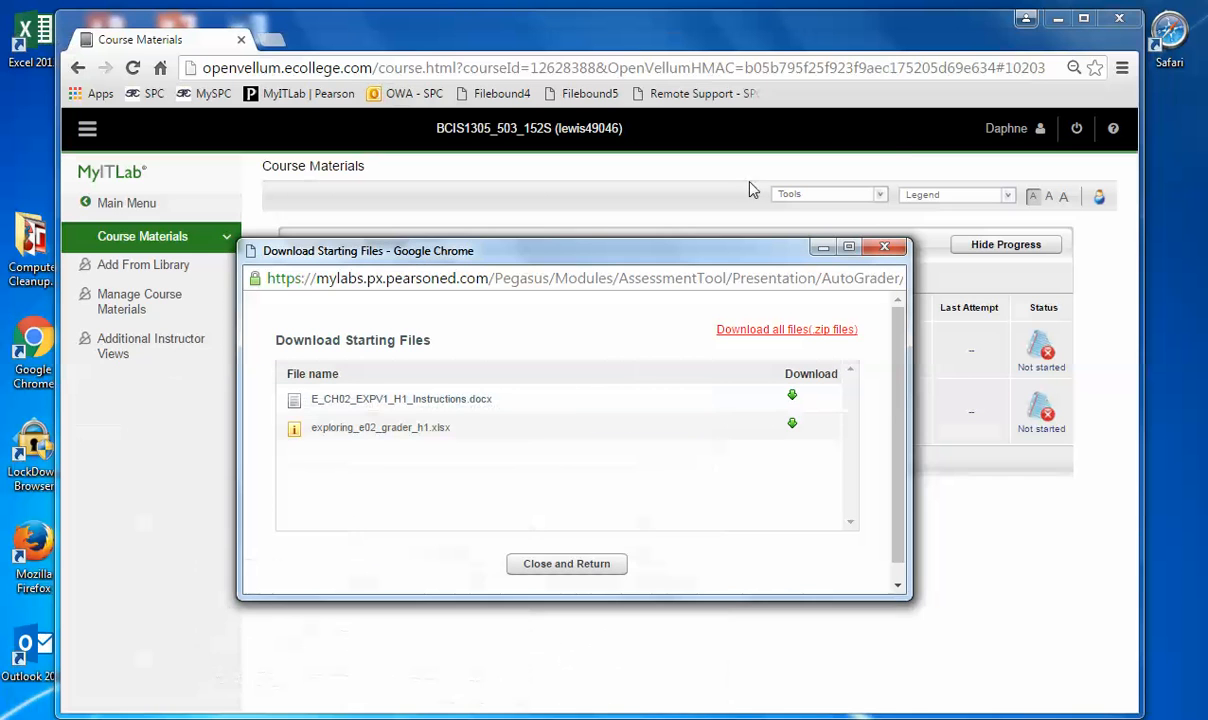
left_click(1058, 18)
left_click_drag(706, 256, 1014, 308)
left_click_drag(926, 283, 824, 170)
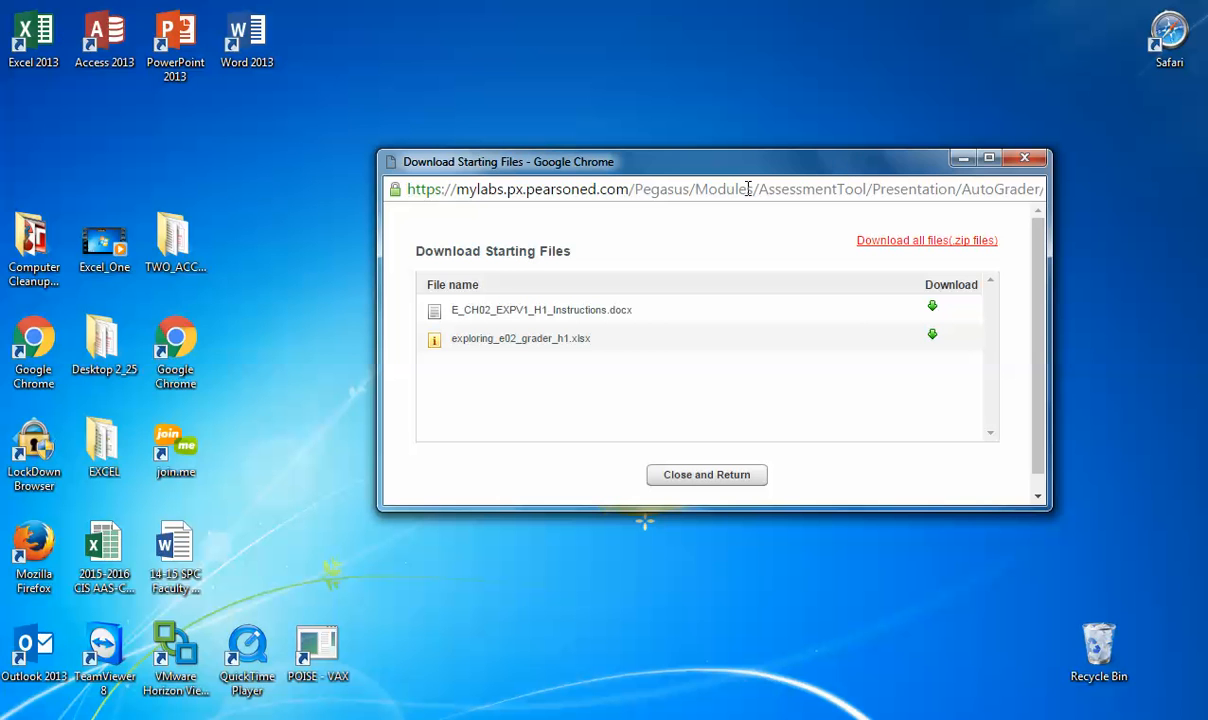
left_click_drag(173, 230, 108, 348)
left_click_drag(97, 447, 105, 348)
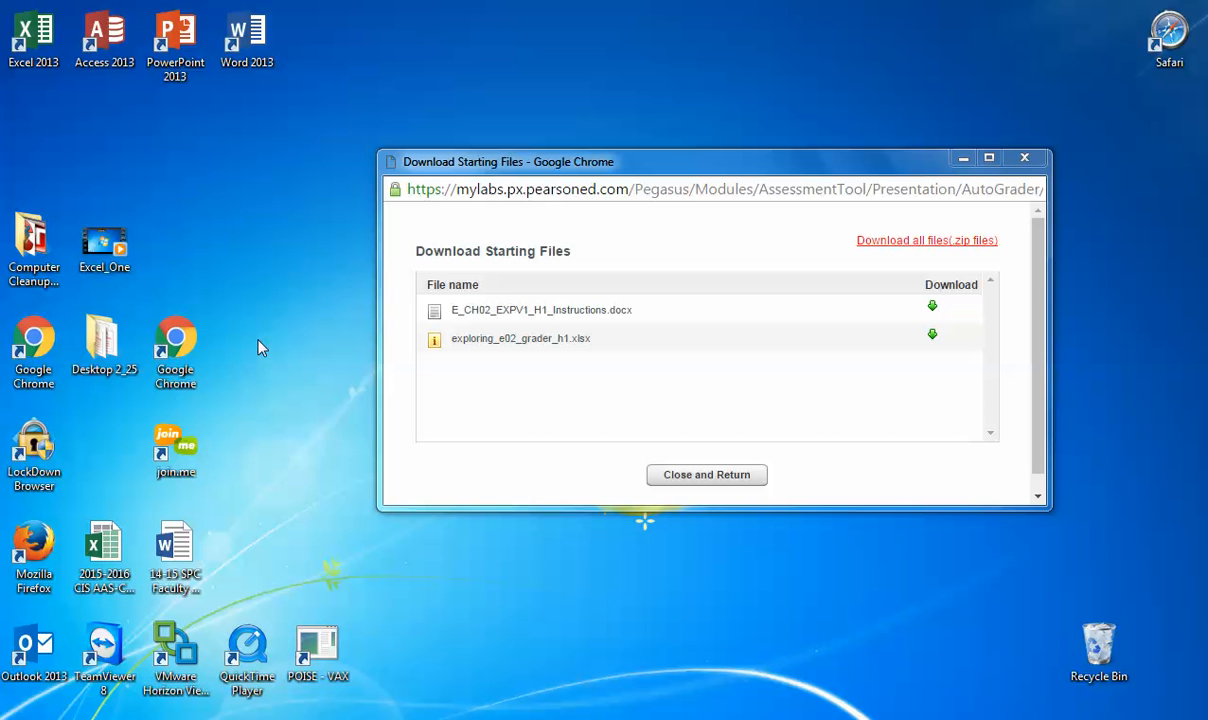
Step: Create a new folder named TWO_EXCEL on the desktop
right_click(681, 47)
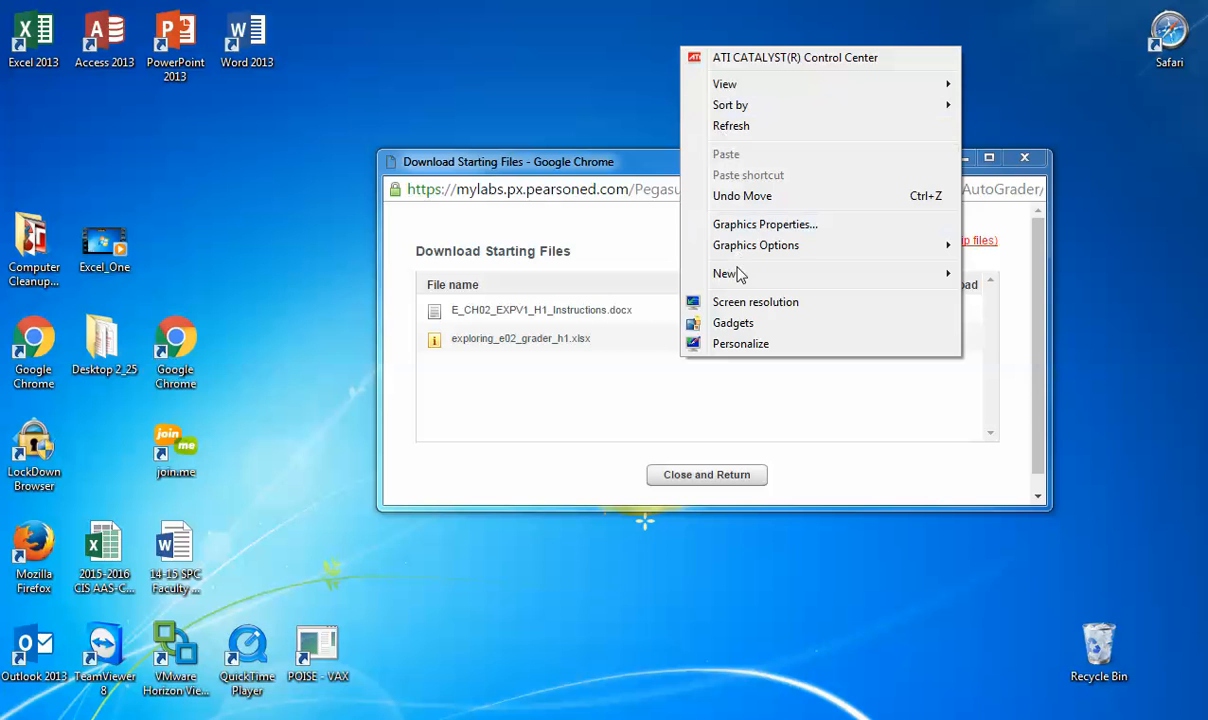
mouse_move(841, 280)
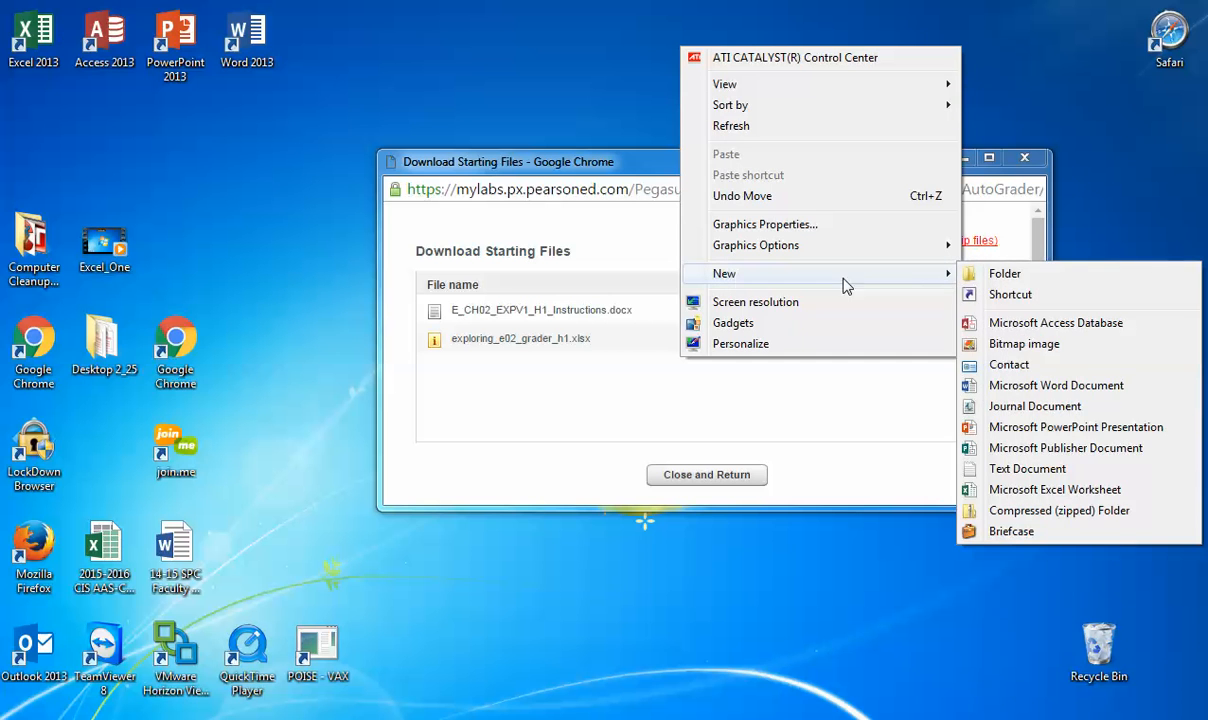
left_click(1000, 276)
type("TWO_EXCEL")
key("Return")
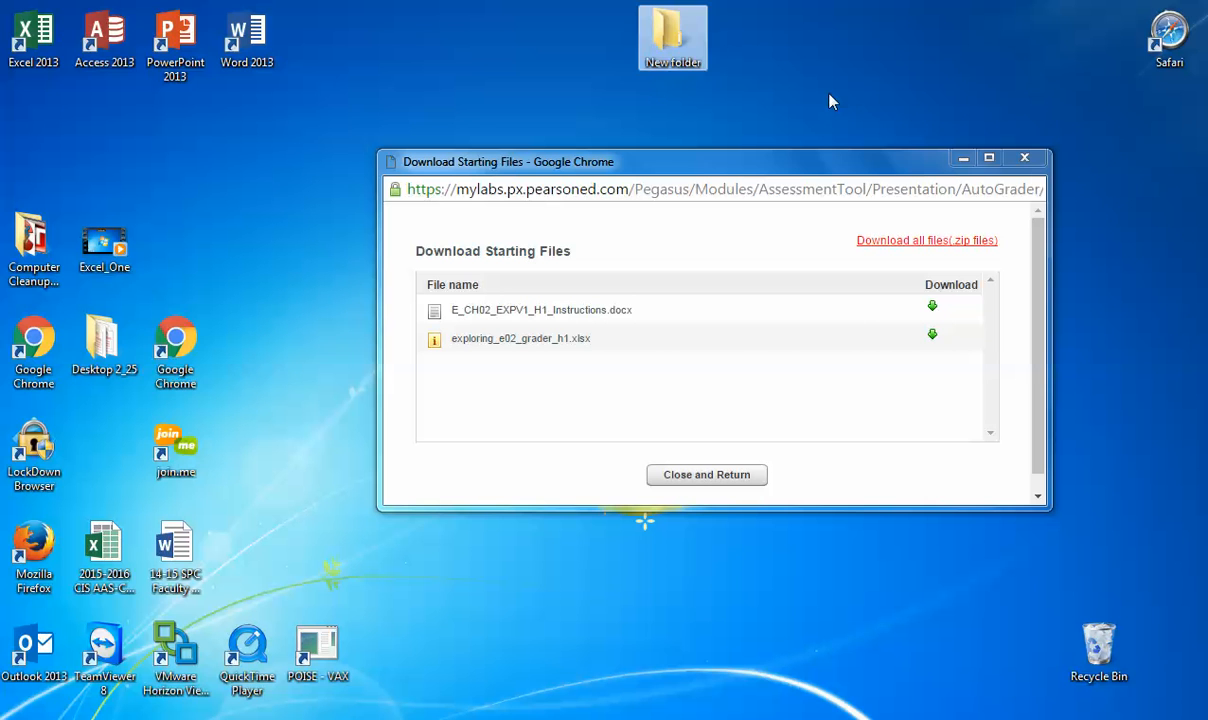
Step: Download and open E_CH02_EXPV1_H1_Instructions.docx, and save it as a Word document in the desktop folder TWO_EXCEL
left_click(931, 309)
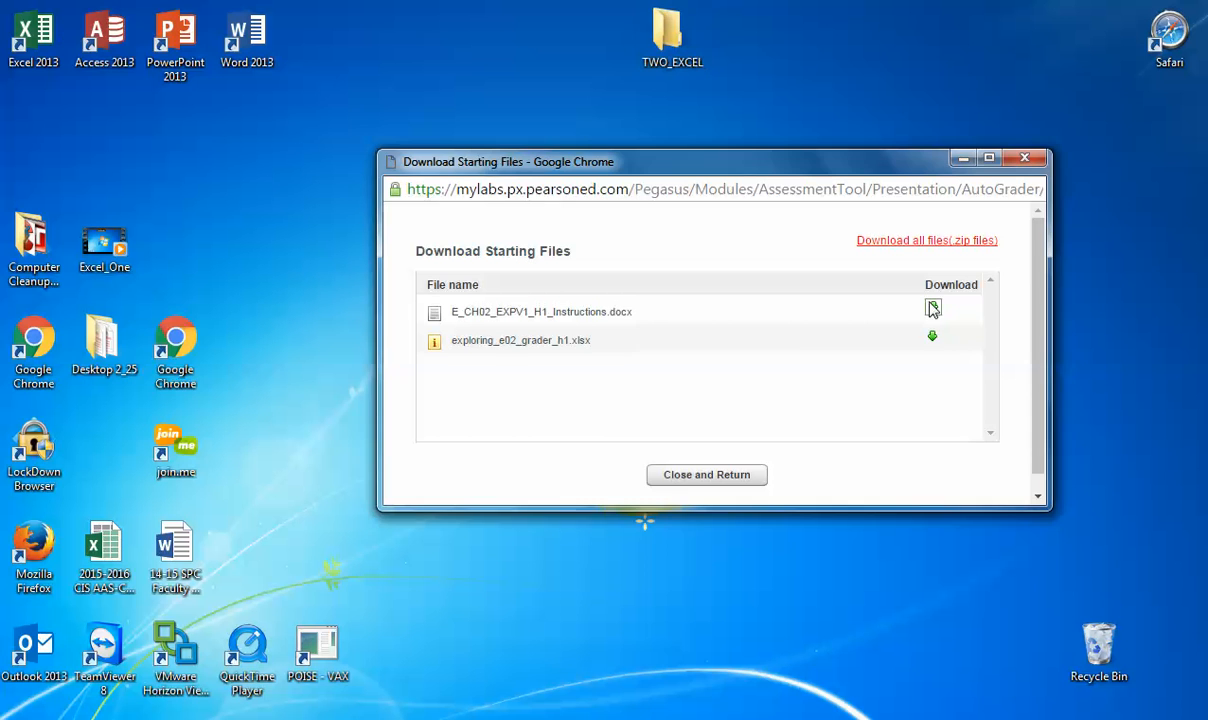
left_click(497, 485)
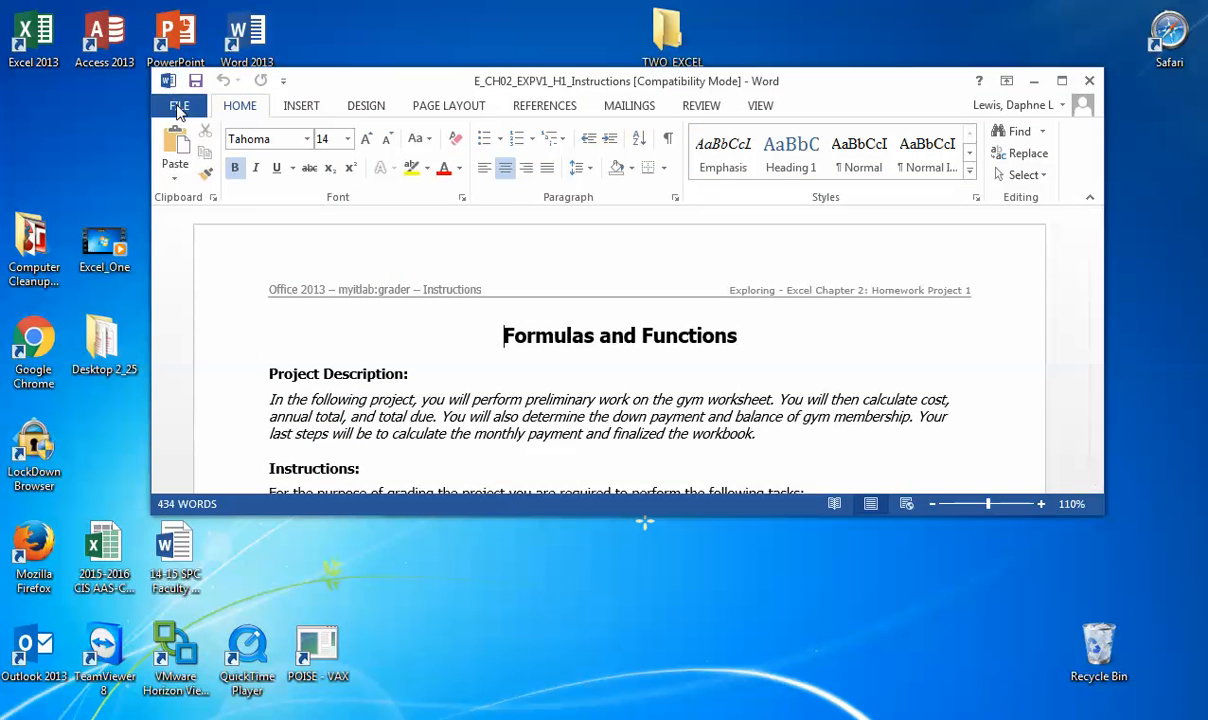
left_click(179, 105)
left_click(200, 295)
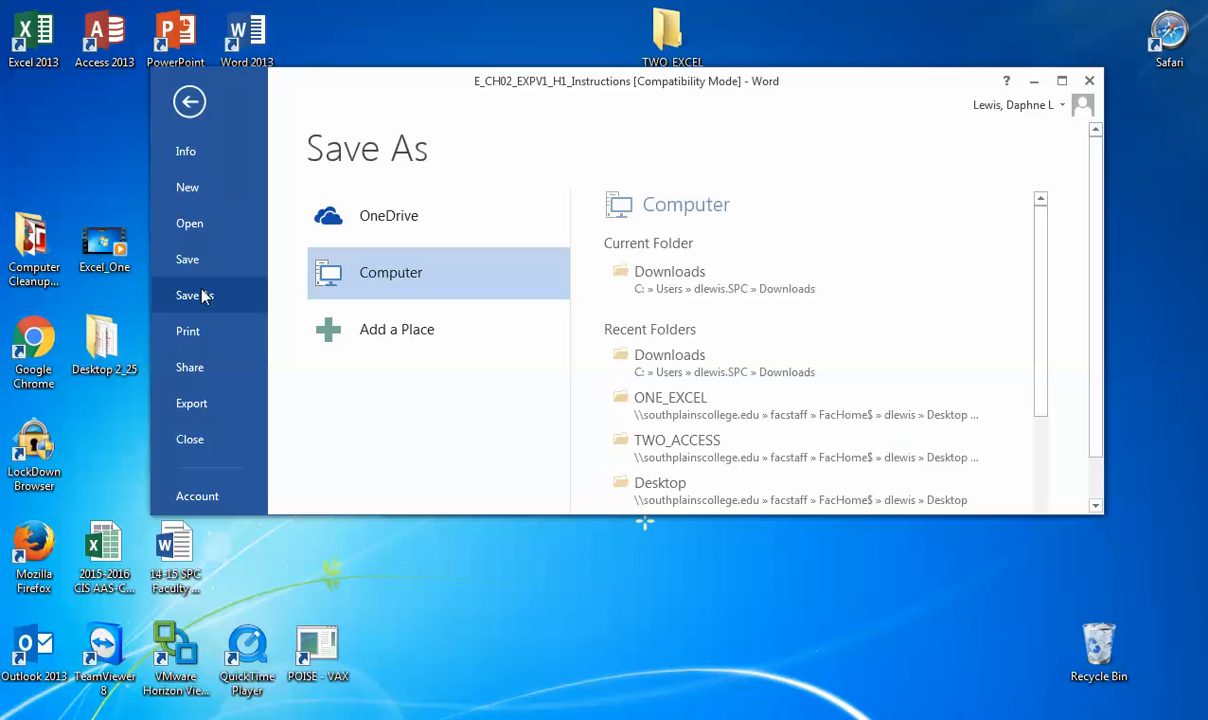
left_click_drag(1036, 316, 1032, 485)
left_click(659, 412)
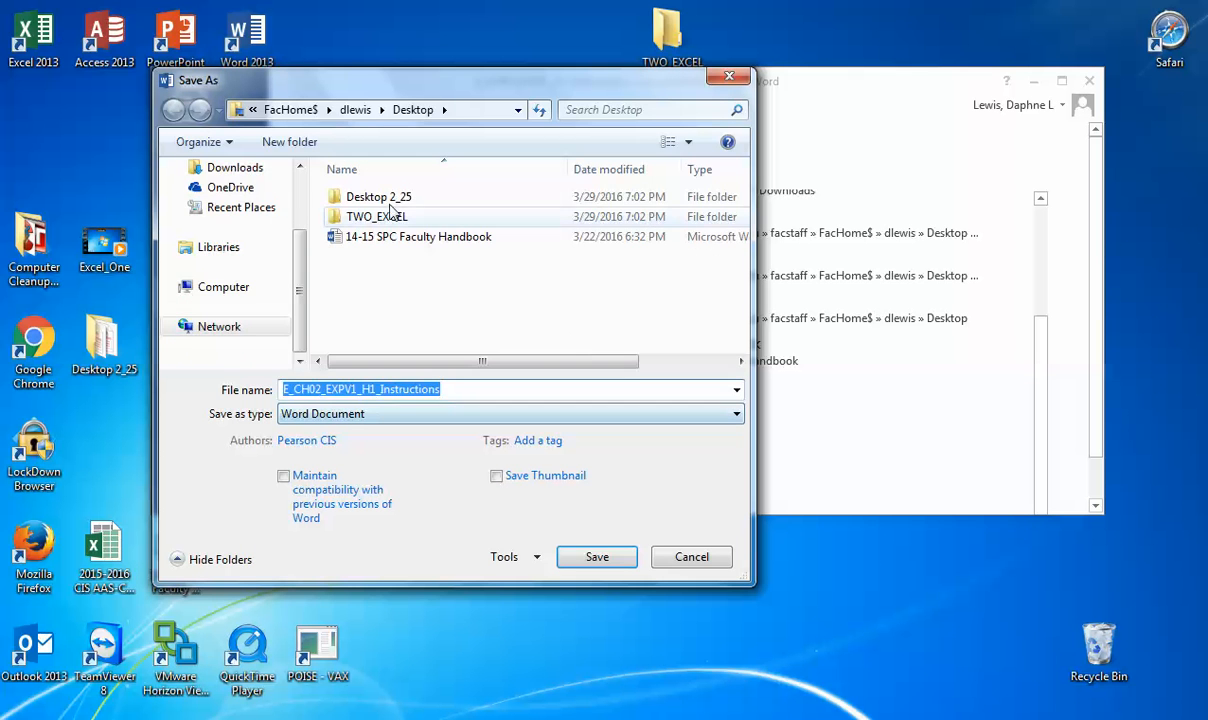
left_click(378, 218)
double_click(383, 221)
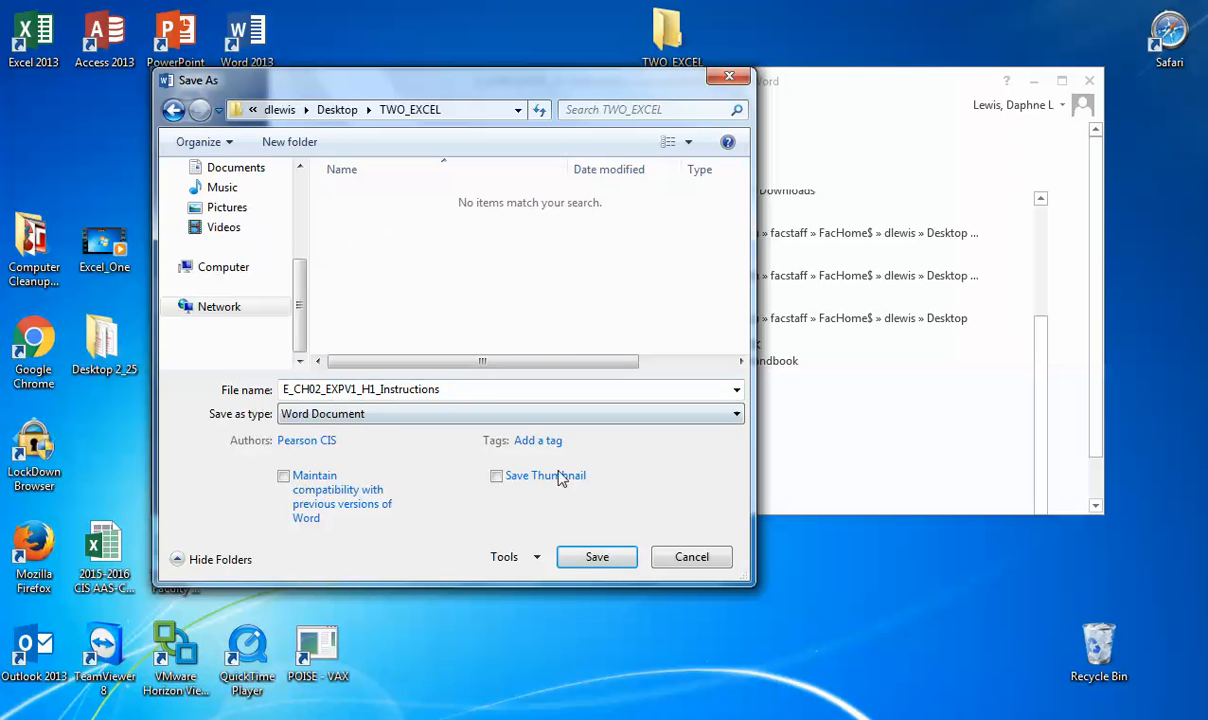
left_click(598, 557)
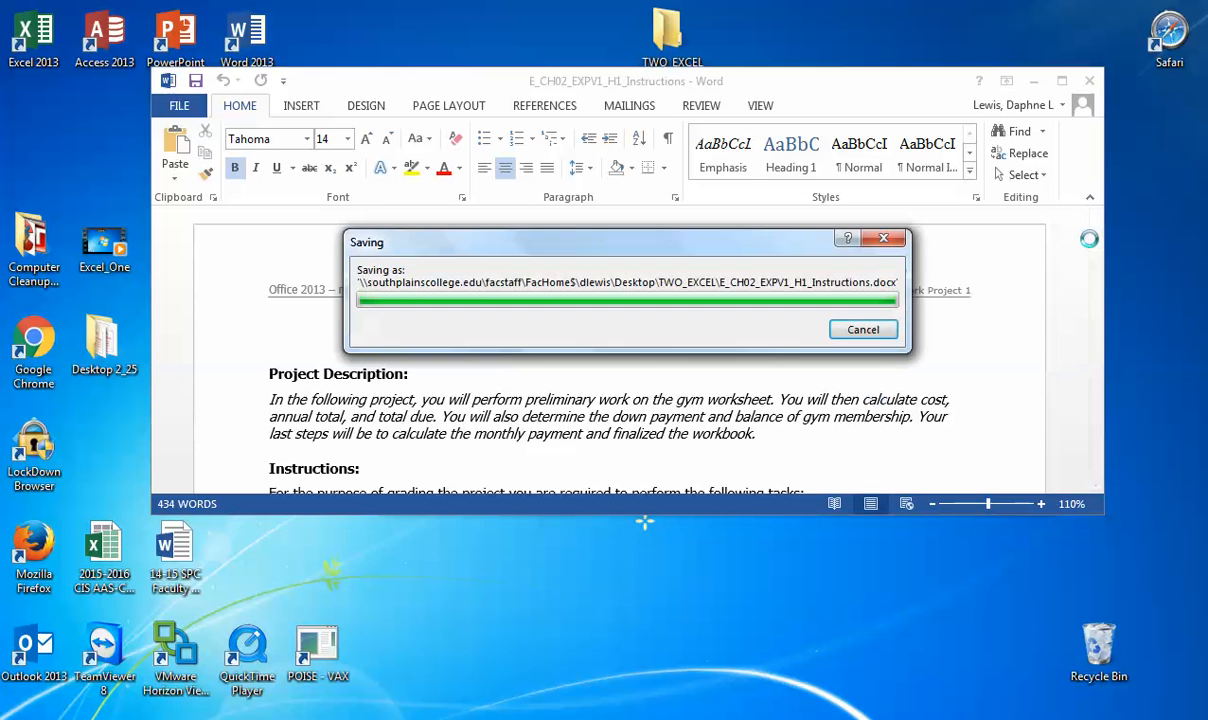
Step: Move the instructions document clear of the starting files list, and download and open exploring_e02_grader_h1.xlsx, accepting the circular reference message
left_click_drag(1097, 248, 1100, 295)
left_click_drag(818, 98, 806, 544)
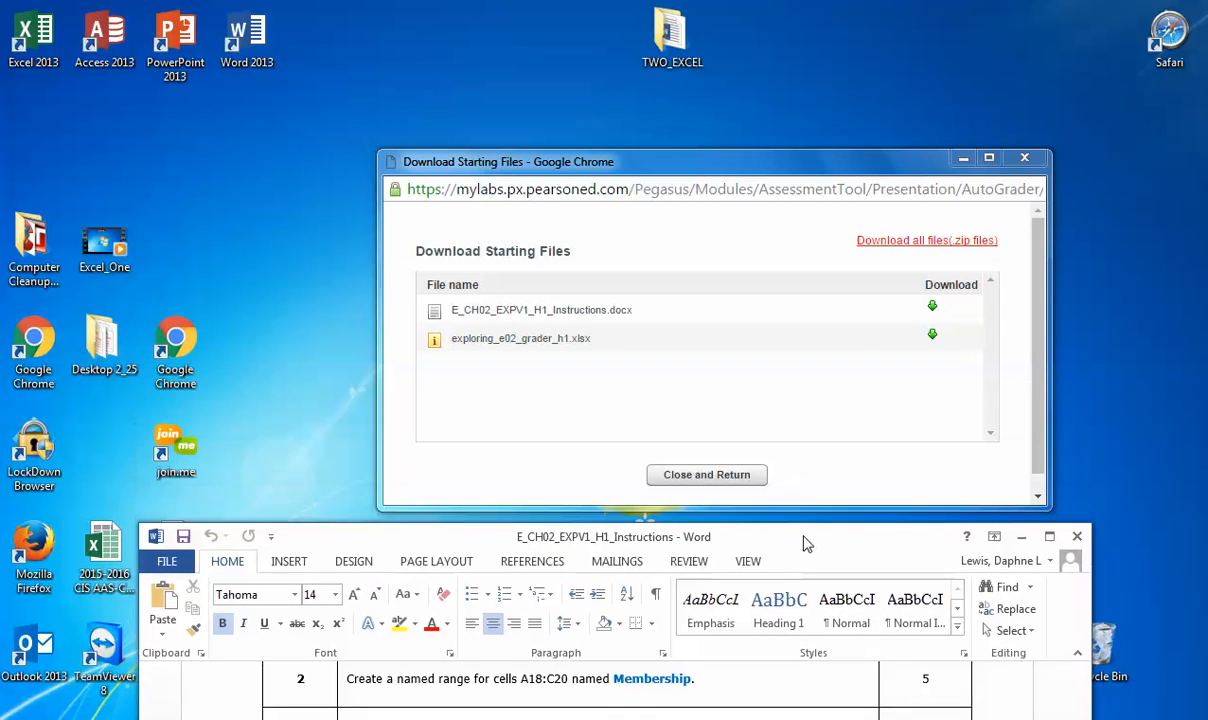
left_click(932, 338)
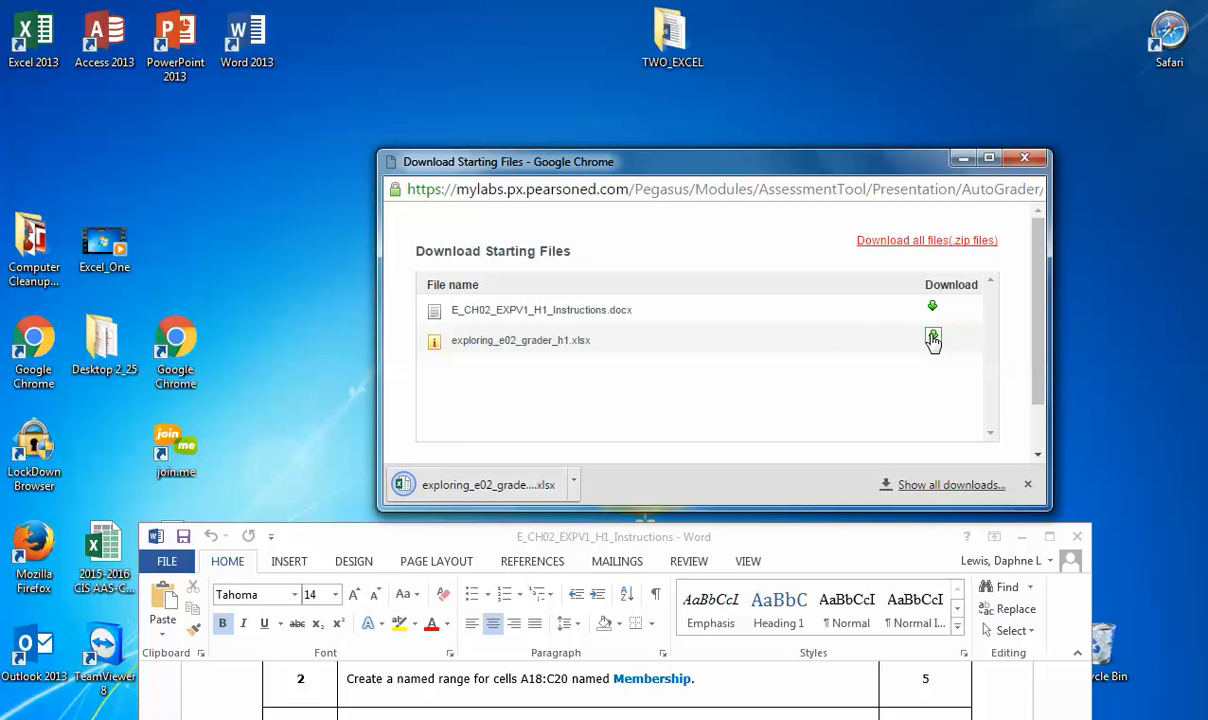
left_click(488, 485)
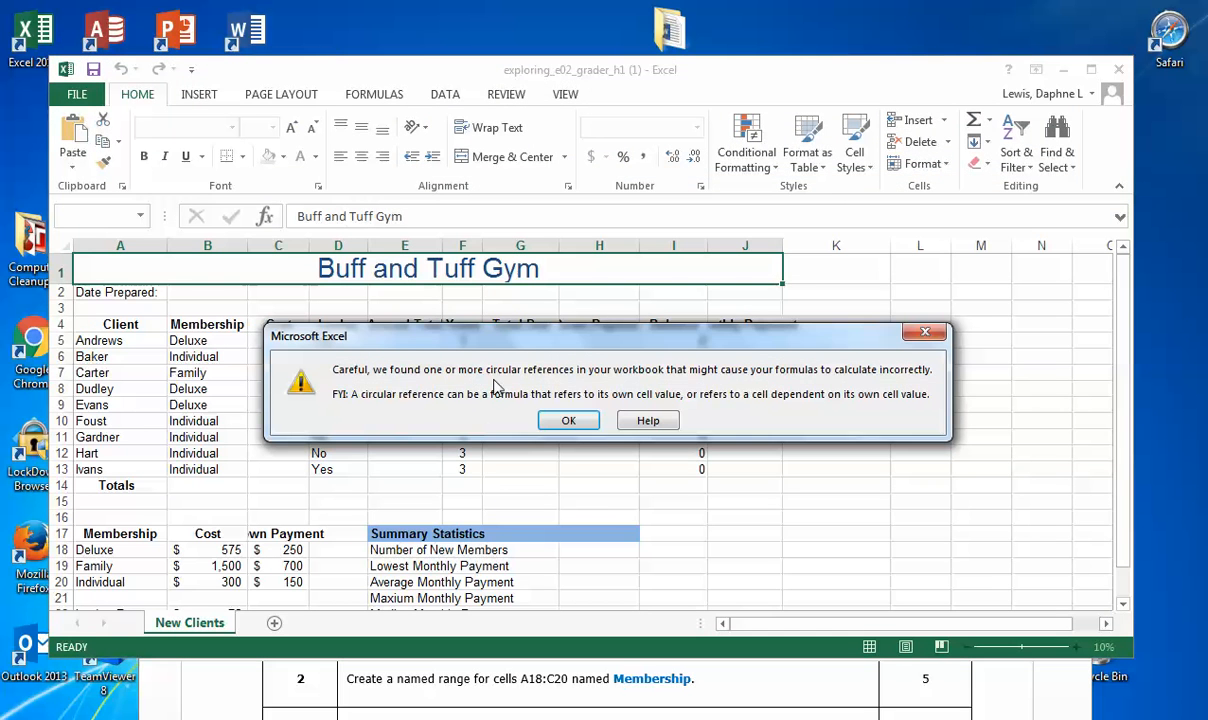
left_click_drag(539, 337, 587, 343)
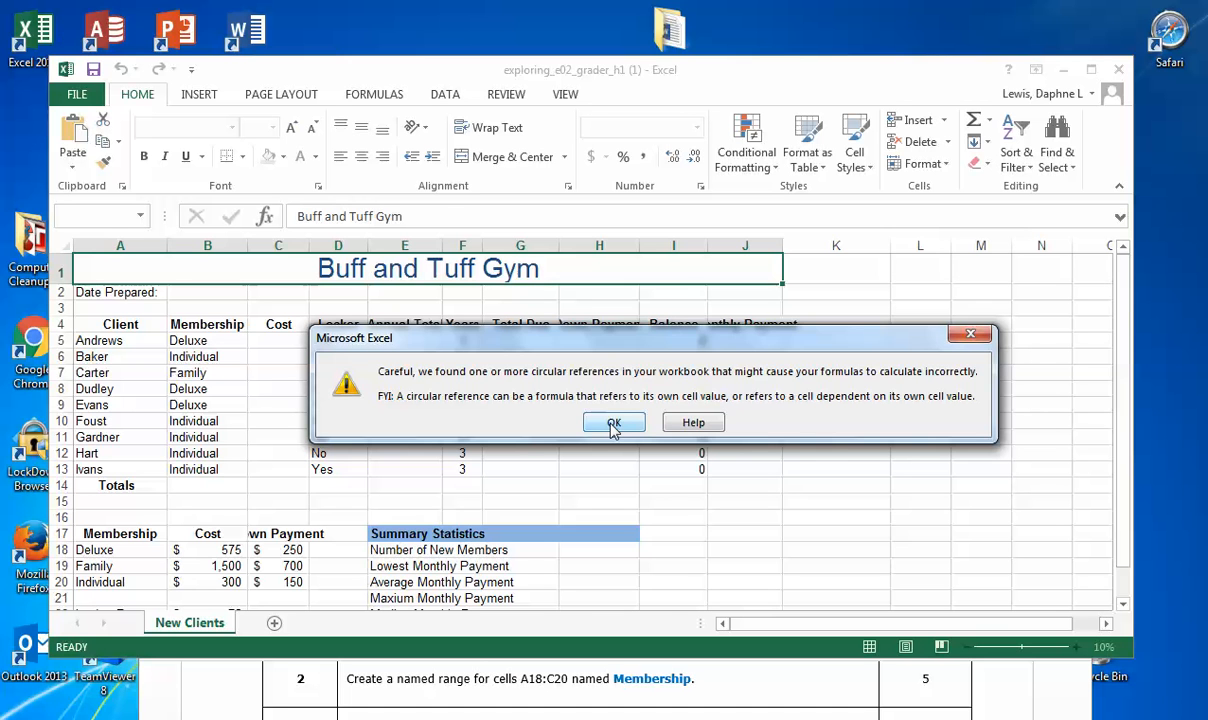
left_click_drag(642, 336, 600, 255)
left_click(541, 335)
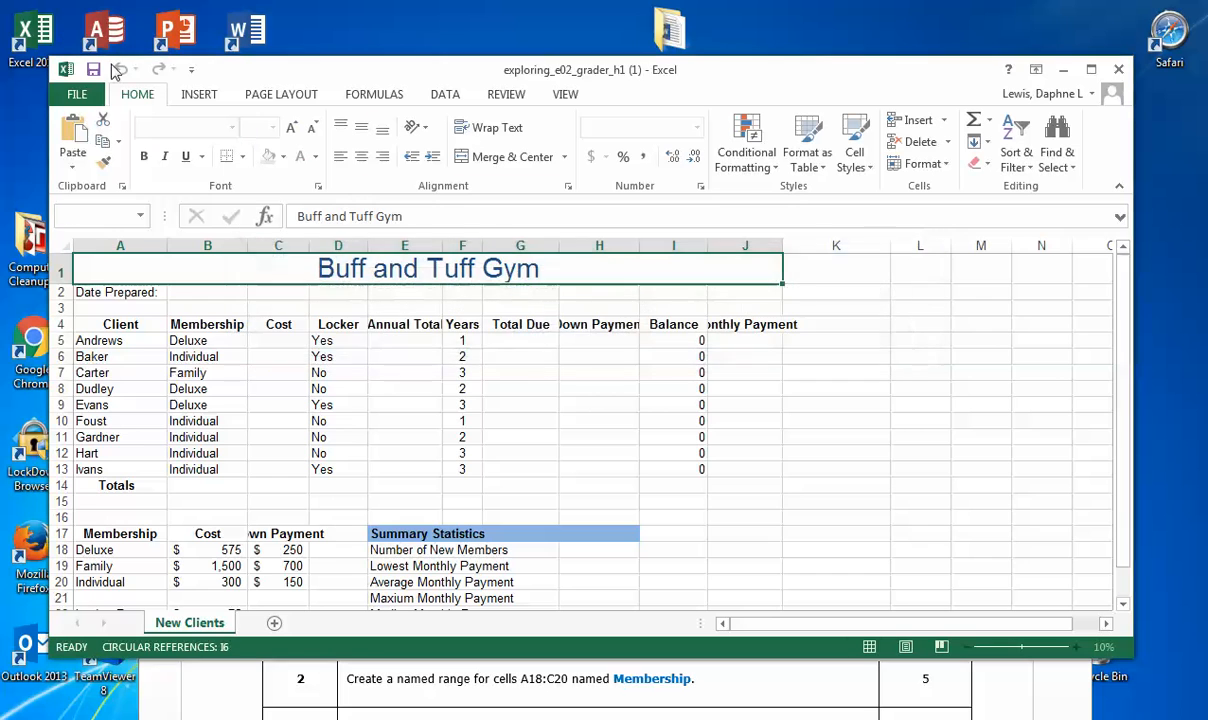
Step: Open the save-a-copy dialog for the gym workbook and choose the desktop folder TWO_EXCEL as the destination
left_click(80, 95)
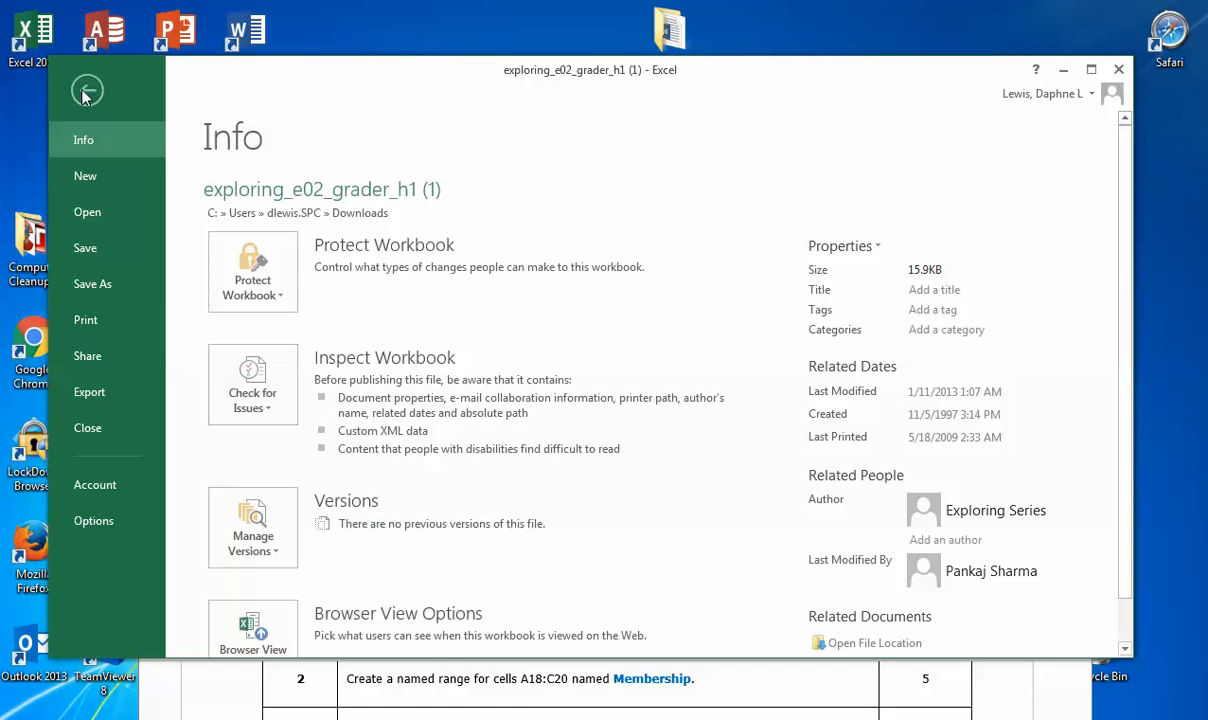
left_click(106, 286)
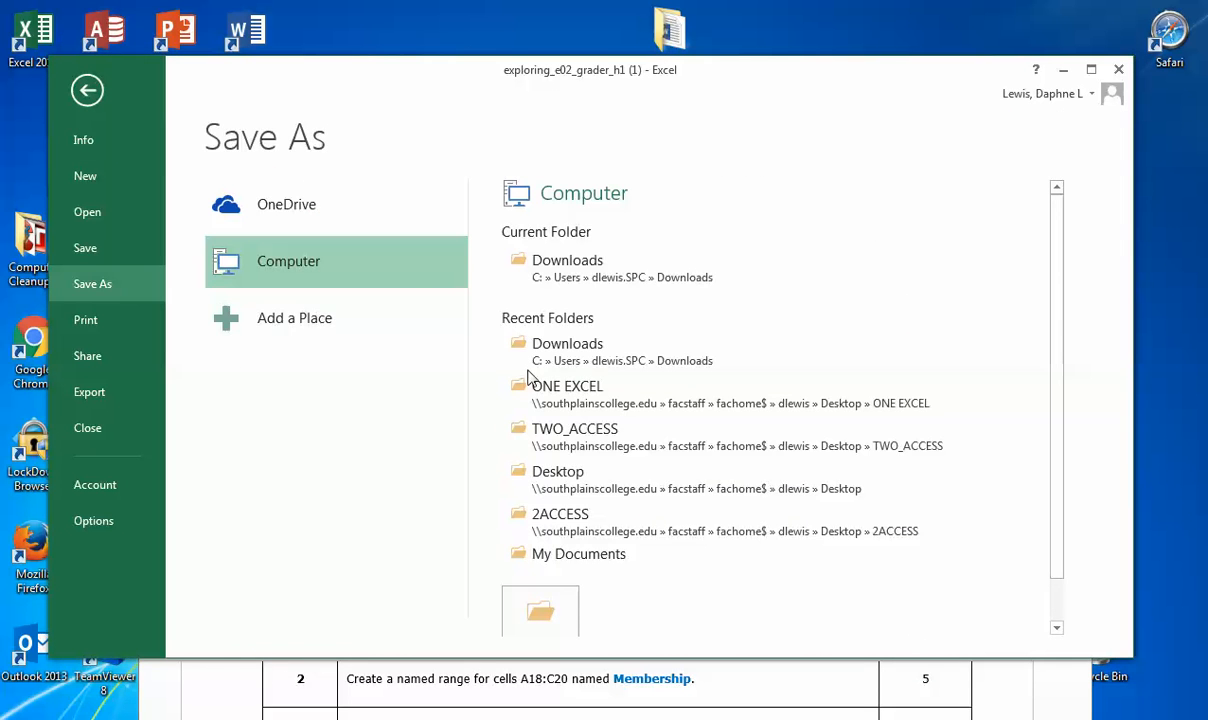
left_click(556, 615)
left_click_drag(320, 68, 560, 81)
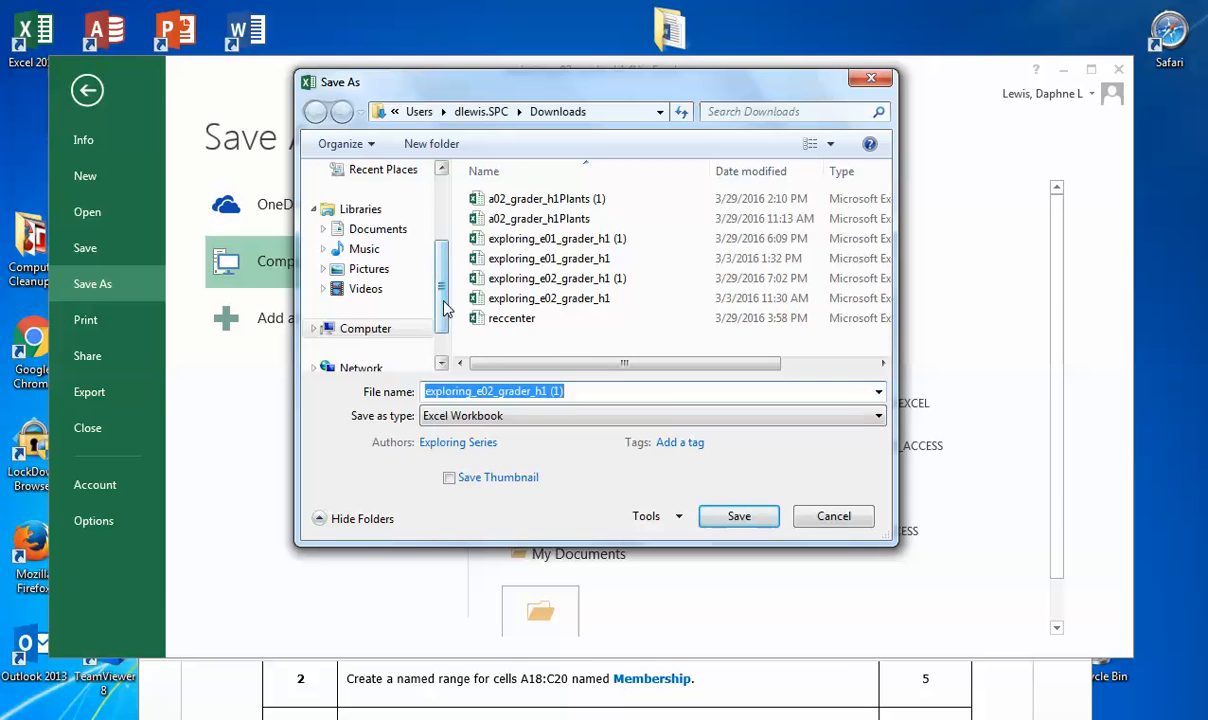
scroll(424, 300, "up", 2)
left_click(375, 246)
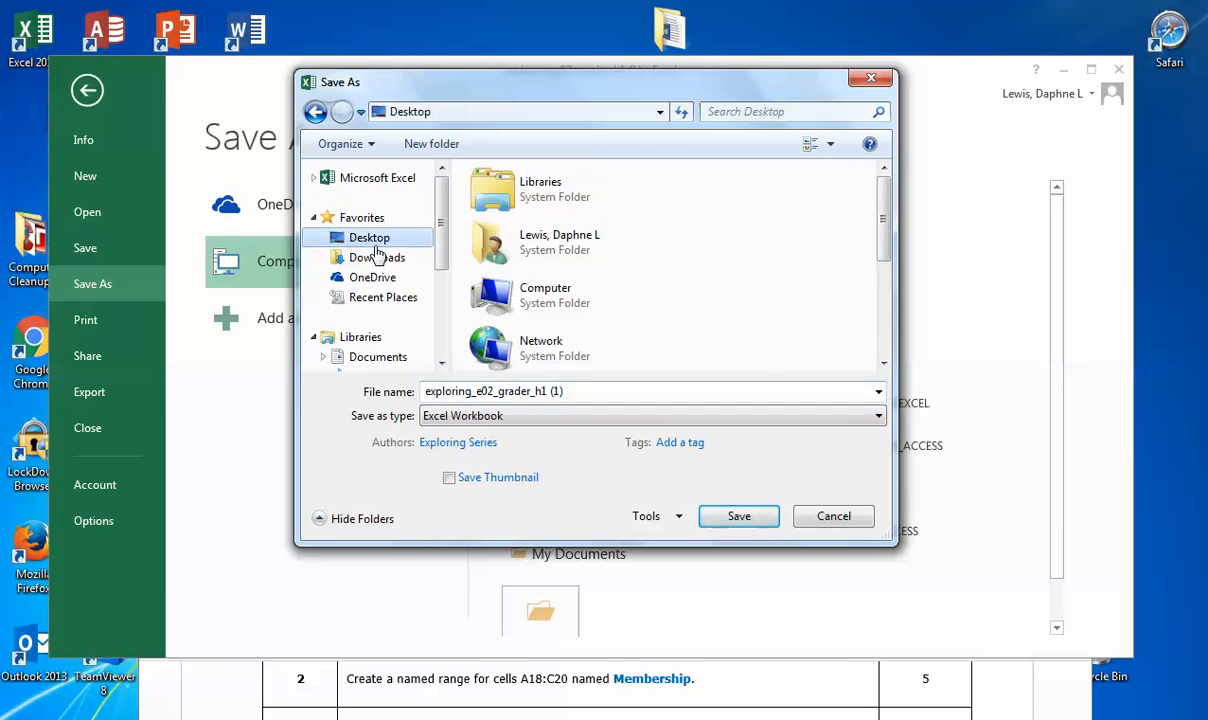
left_click_drag(884, 233, 886, 318)
double_click(536, 302)
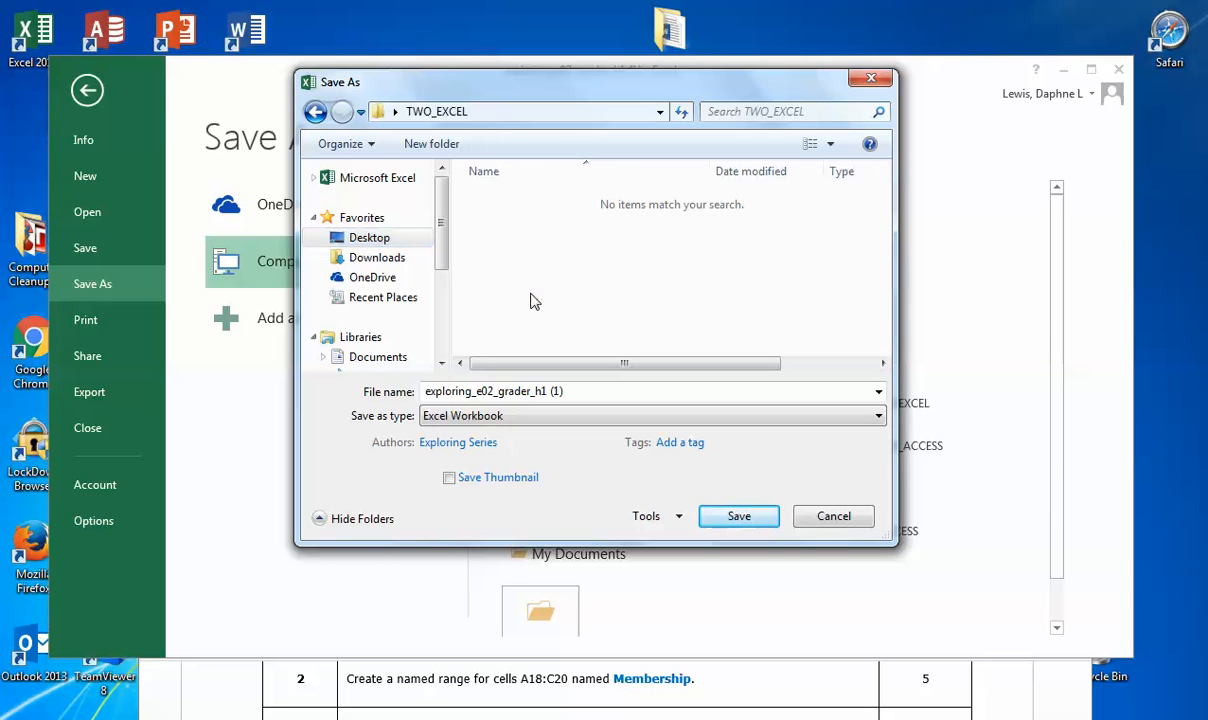
Step: Prefix the file name exploring_e02_grader_h1 (1) with EX2_, the student's last name and an underscore, and save it as an Excel Workbook
left_click(427, 393)
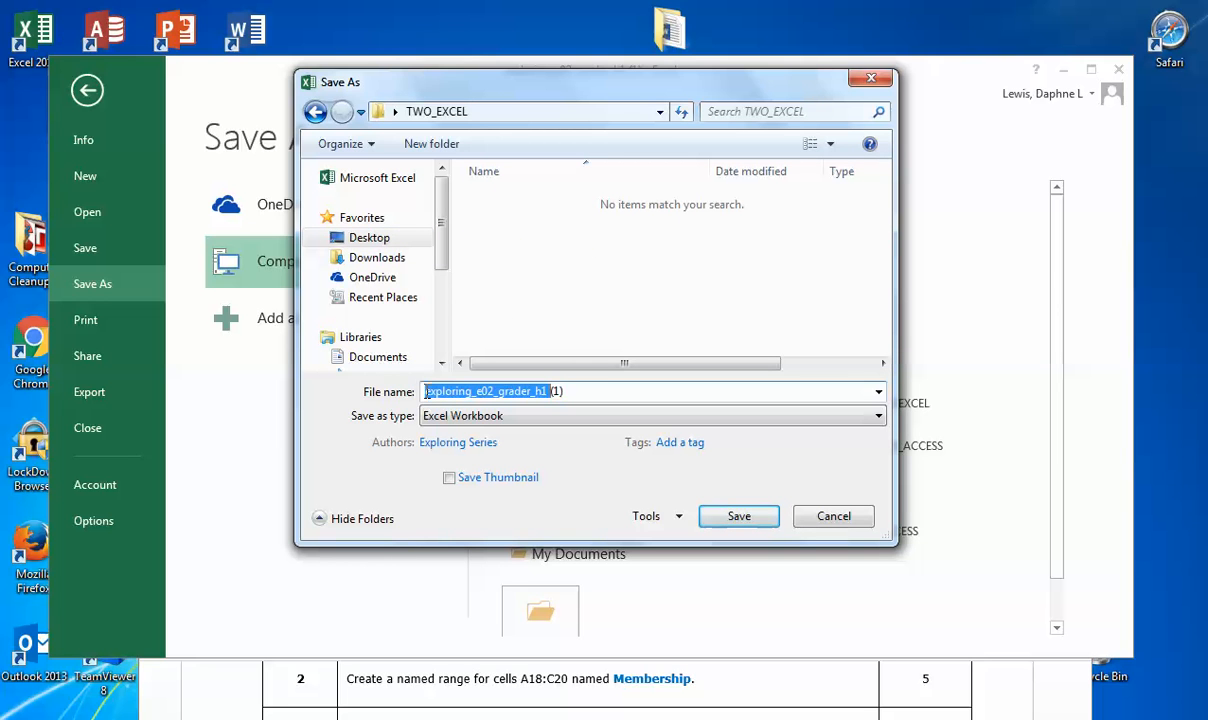
left_click(427, 392)
type("EX")
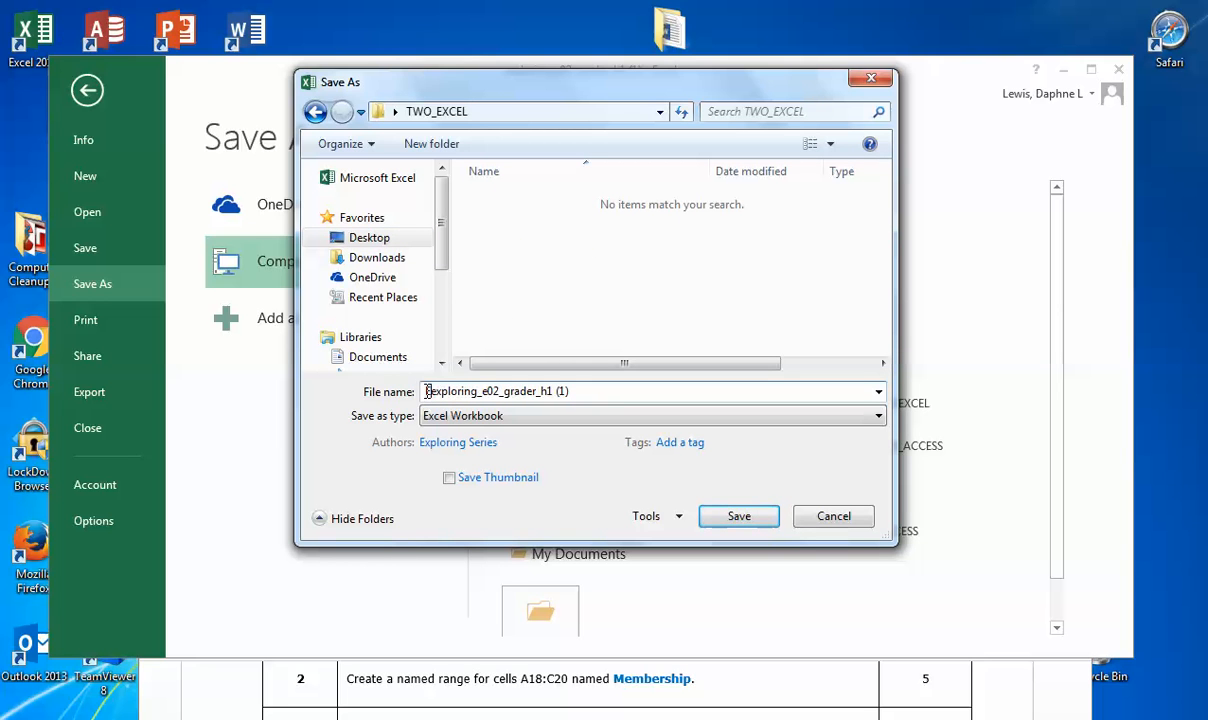
type("2")
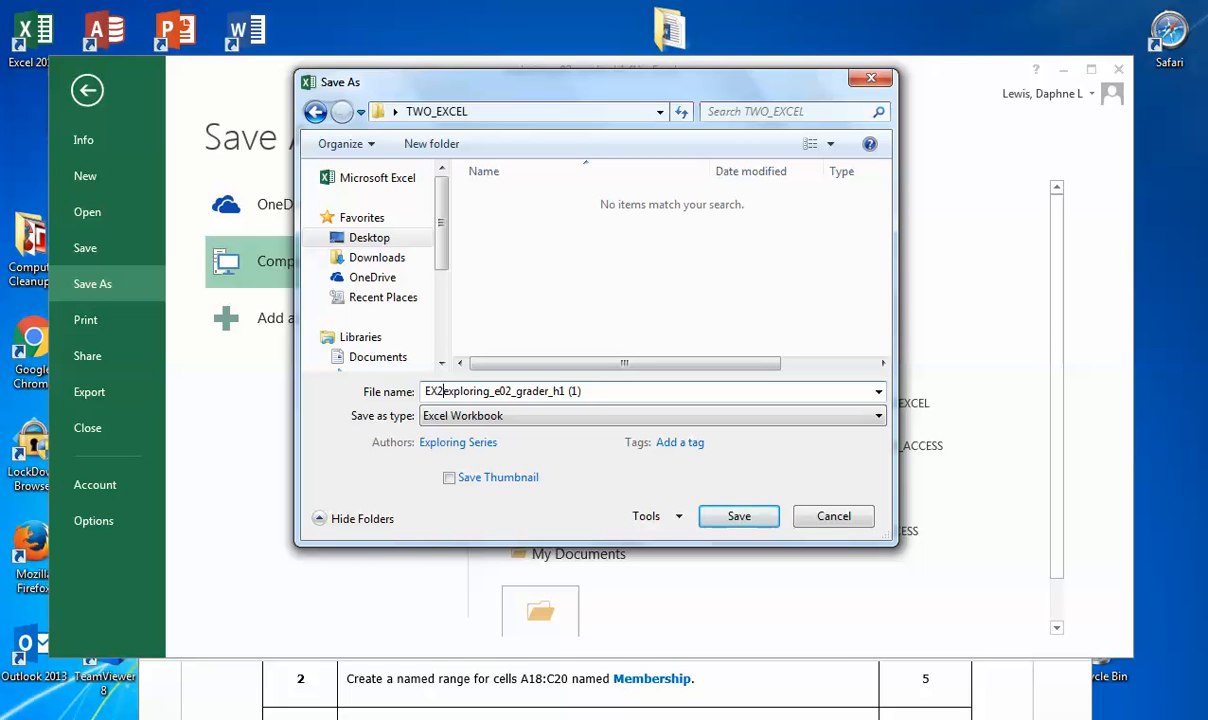
type("_")
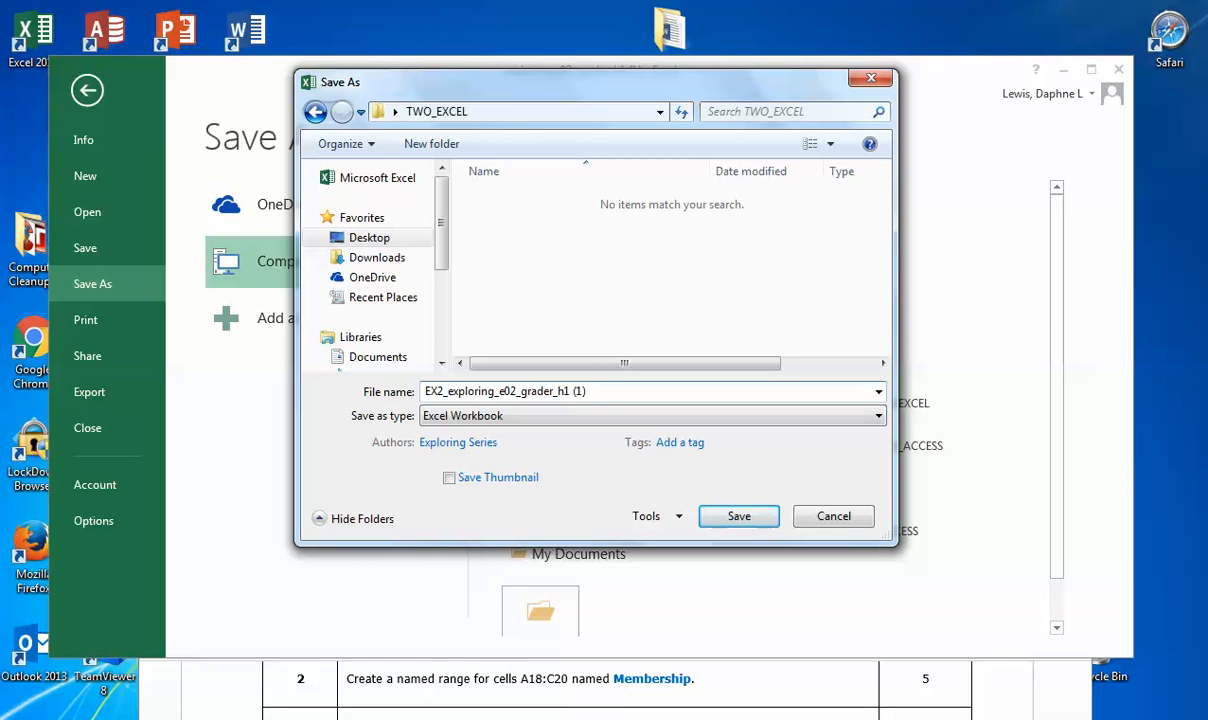
type("LEWIS")
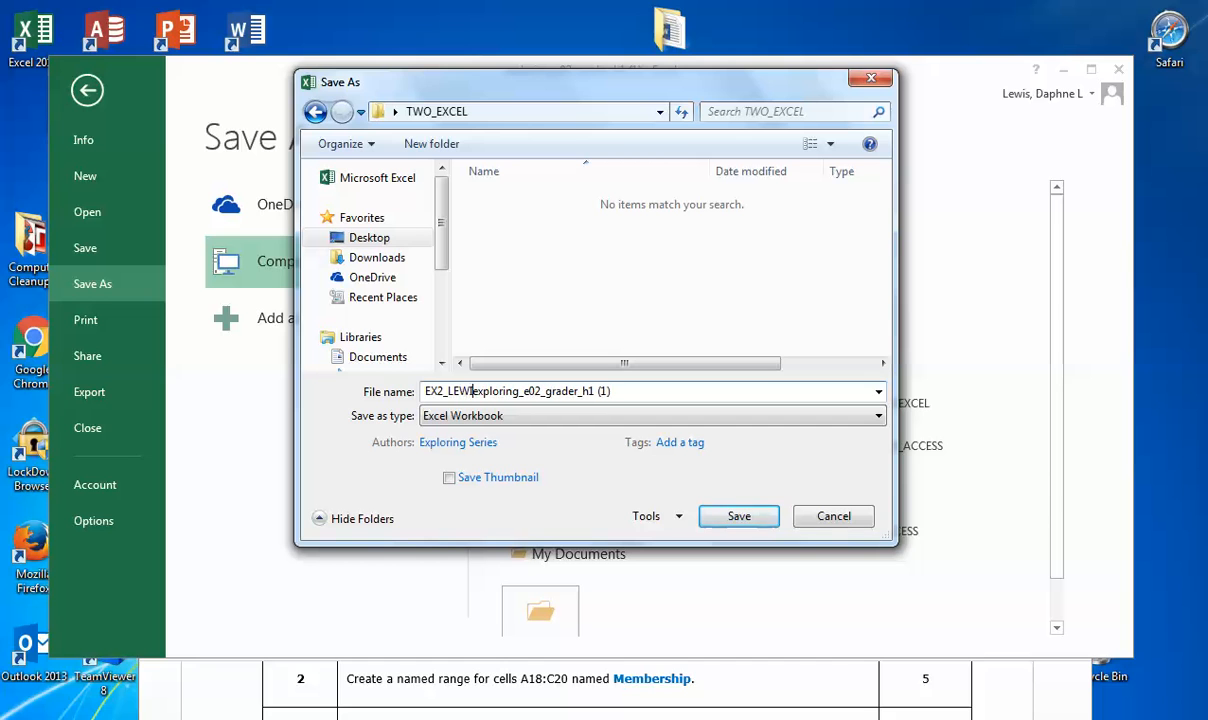
type("_")
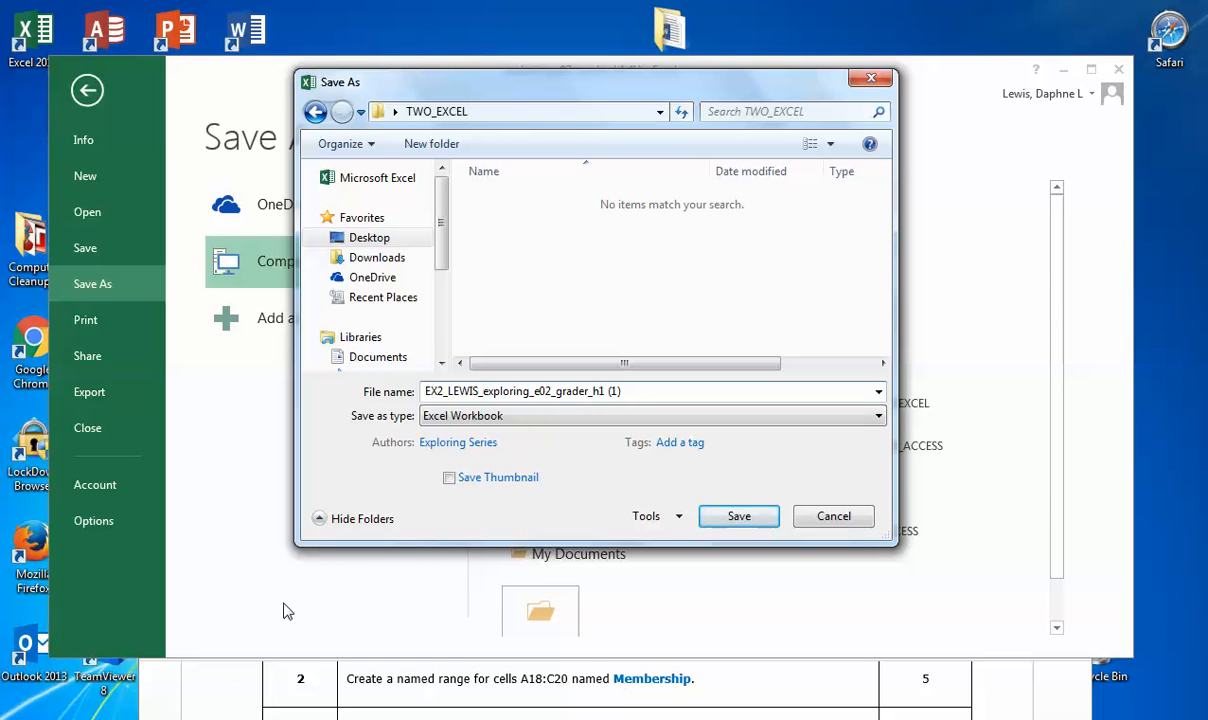
left_click(740, 518)
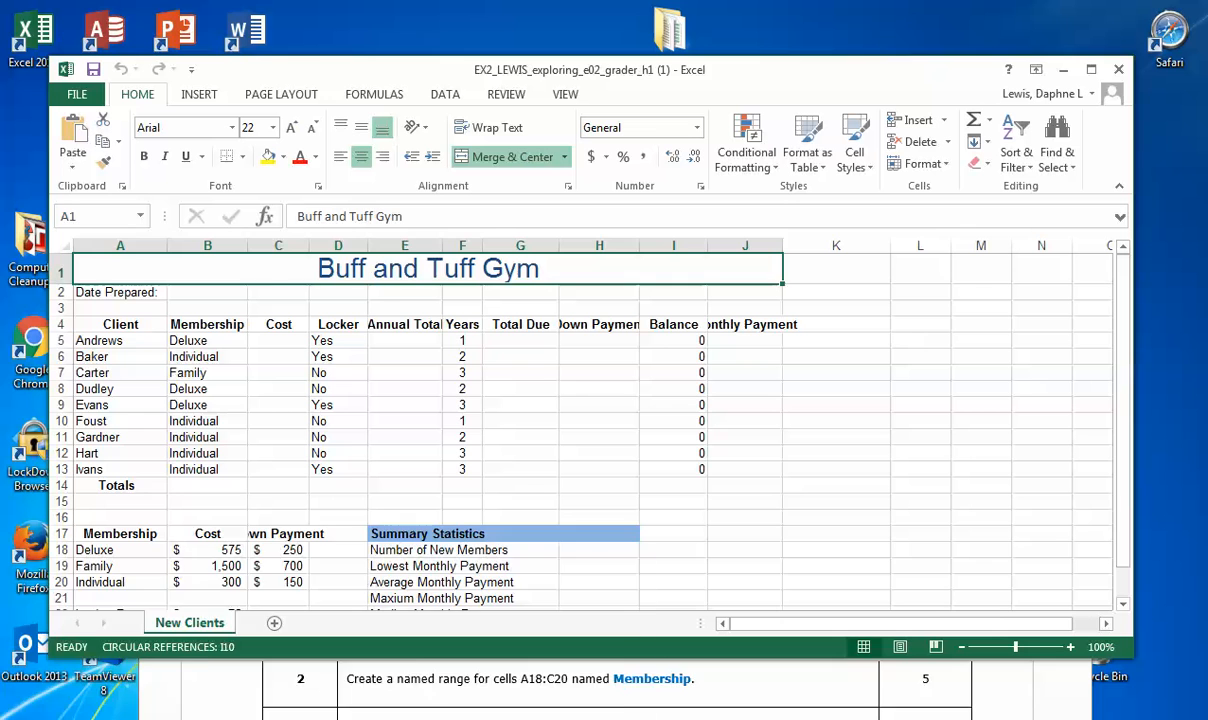
Step: Switch to the Test Presentation window in Google Chrome and close it, confirming to leave the page
mouse_move(328, 719)
right_click(328, 719)
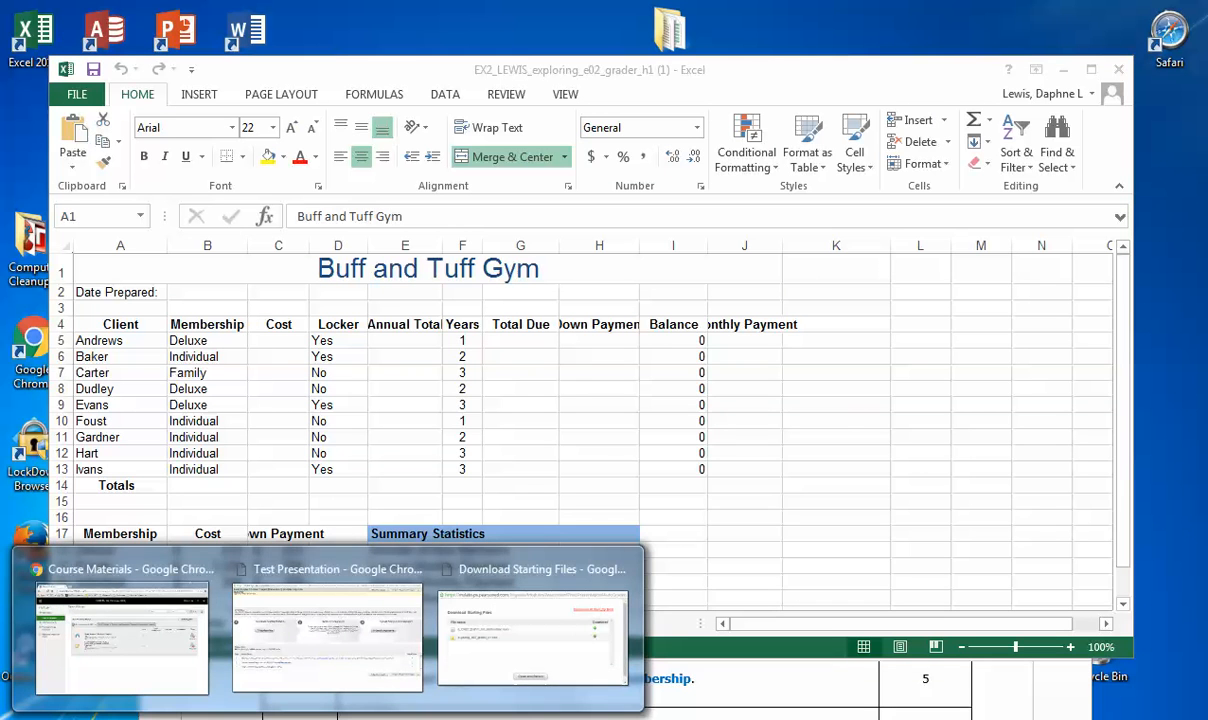
left_click(253, 693)
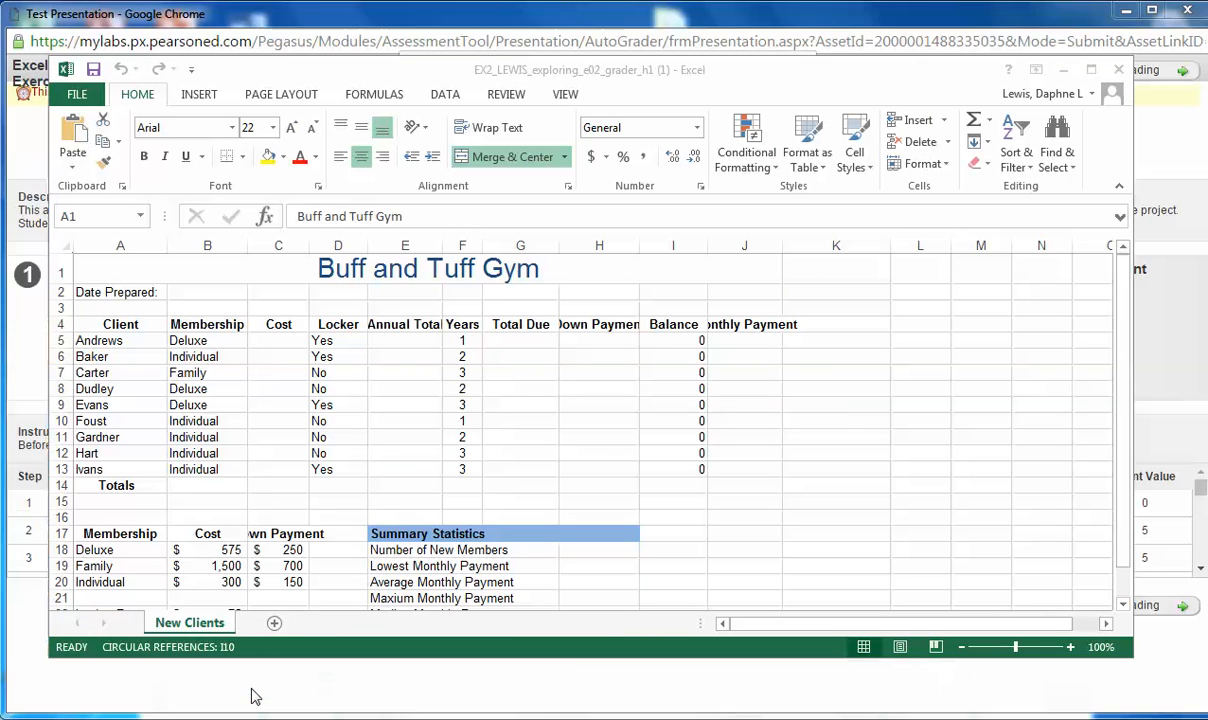
left_click(1027, 13)
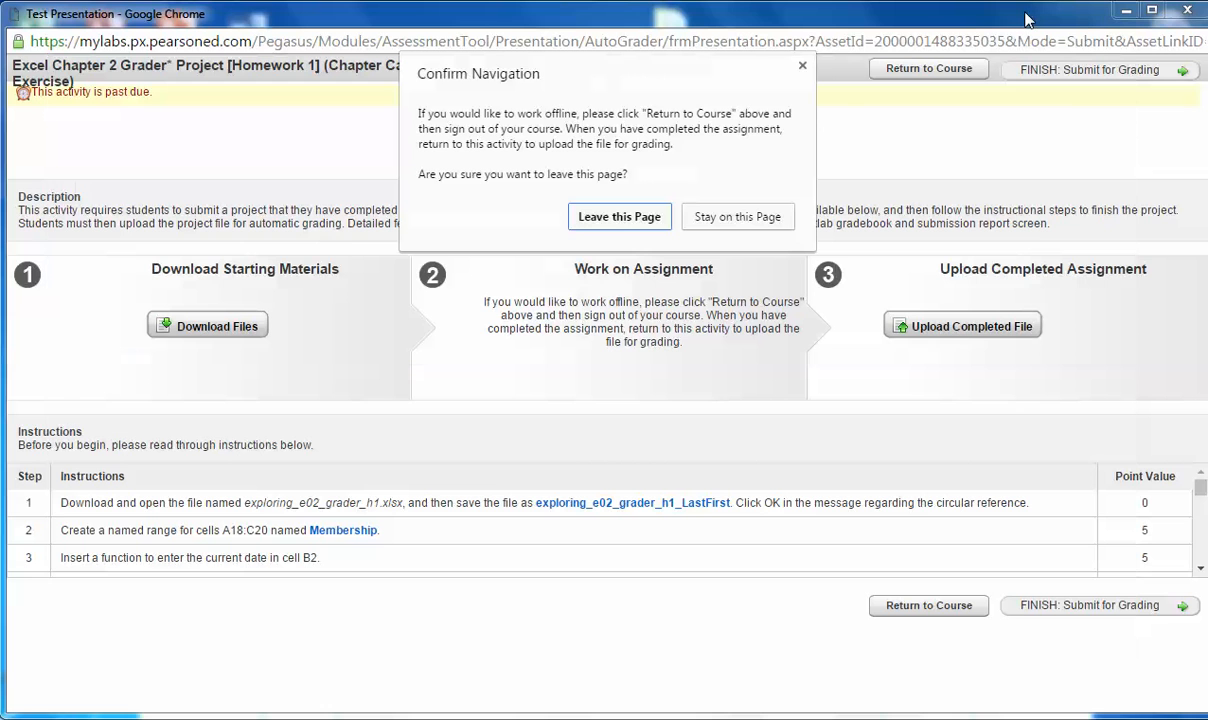
left_click(643, 216)
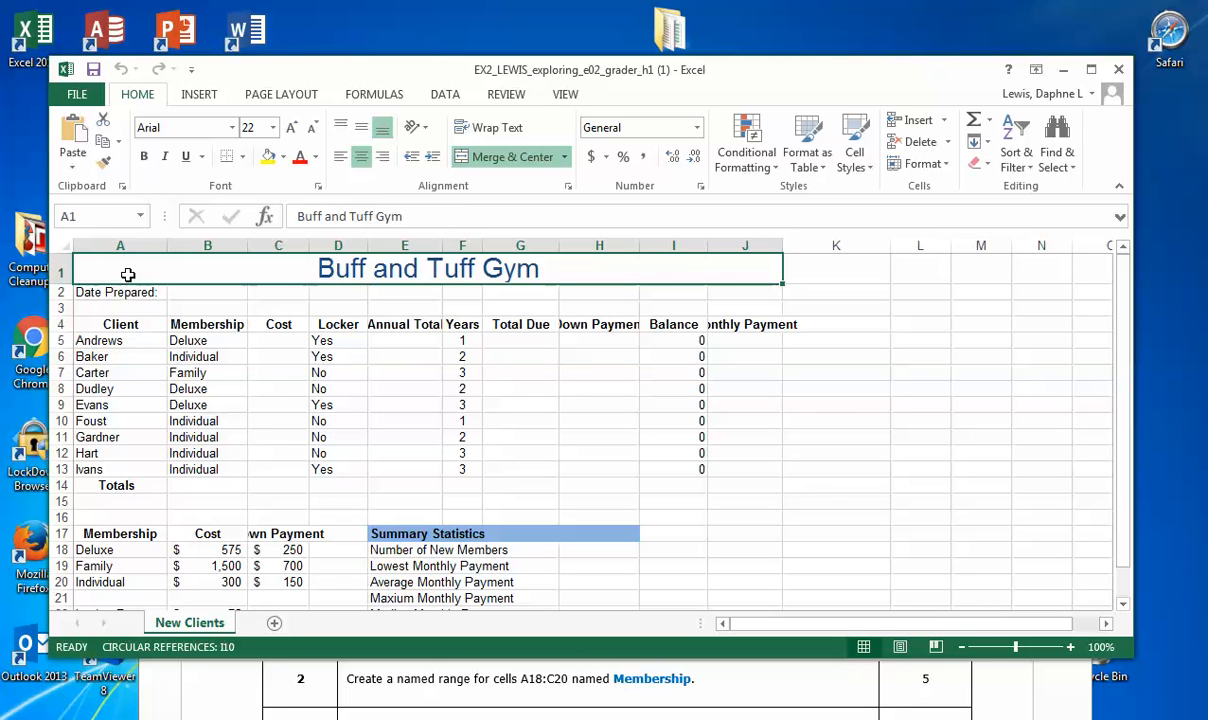
Step: Define the workbook-scoped name Membership for the range A18:C20 on the New Clients sheet
left_click(97, 550)
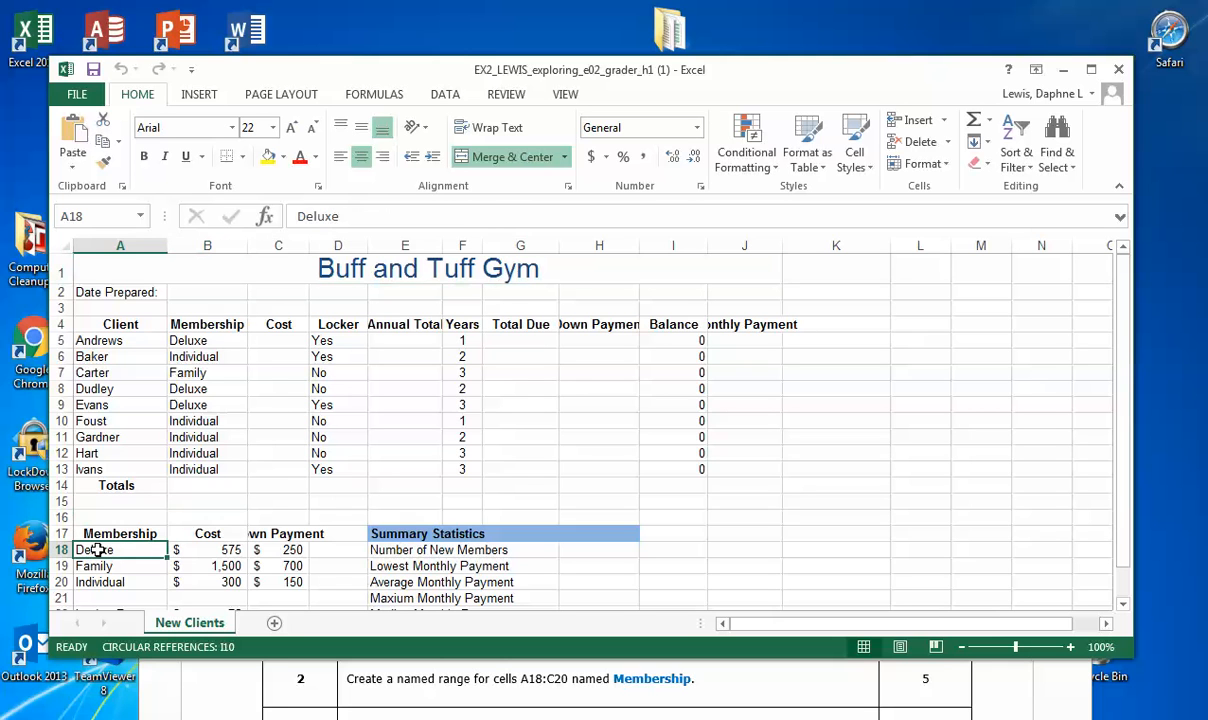
left_click_drag(97, 550, 276, 582)
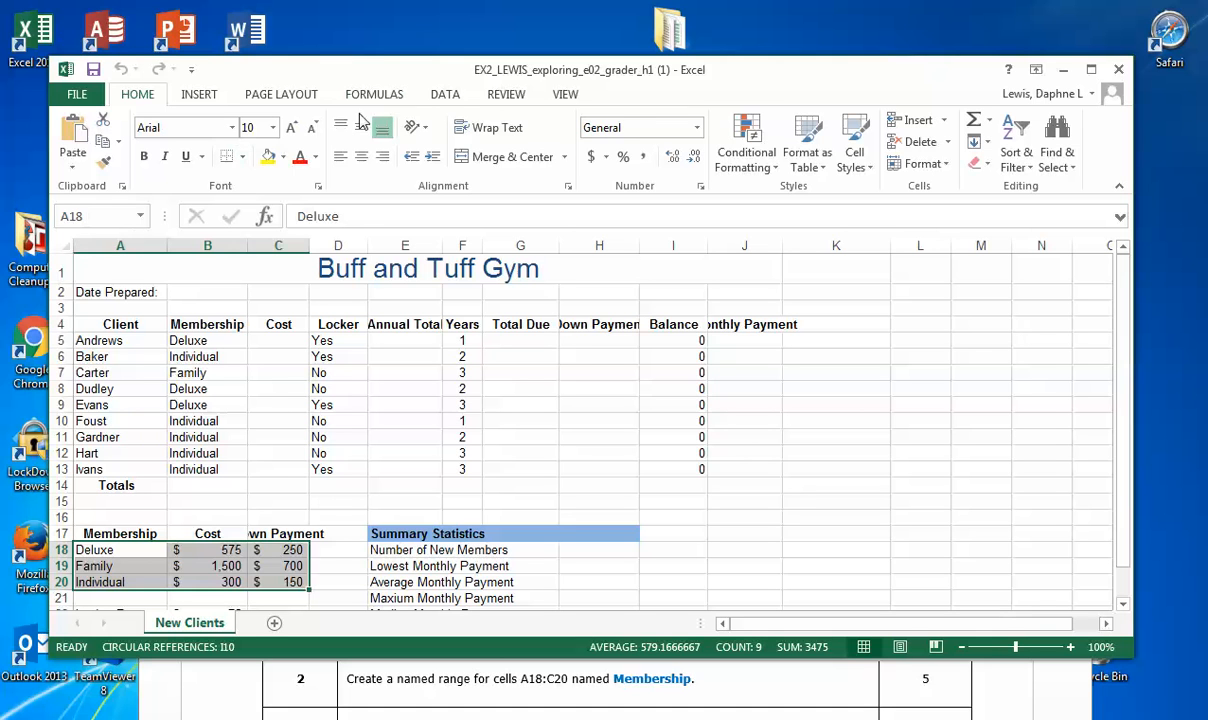
left_click(394, 98)
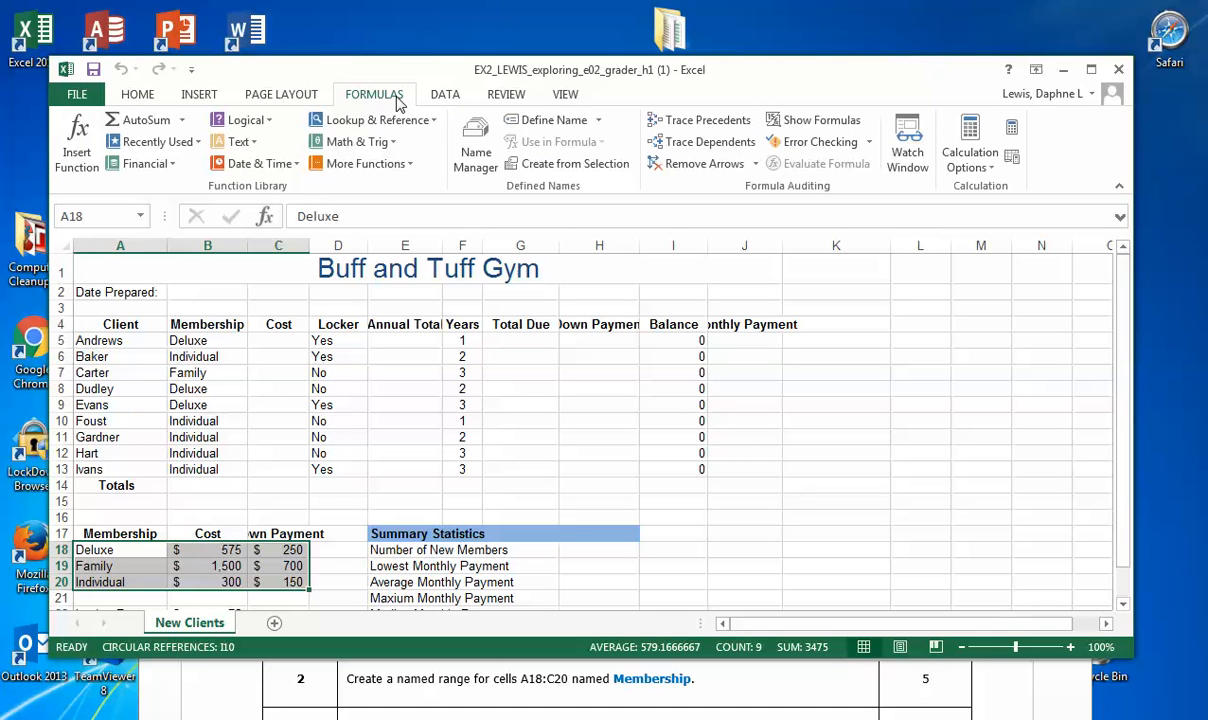
left_click(599, 121)
left_click(562, 142)
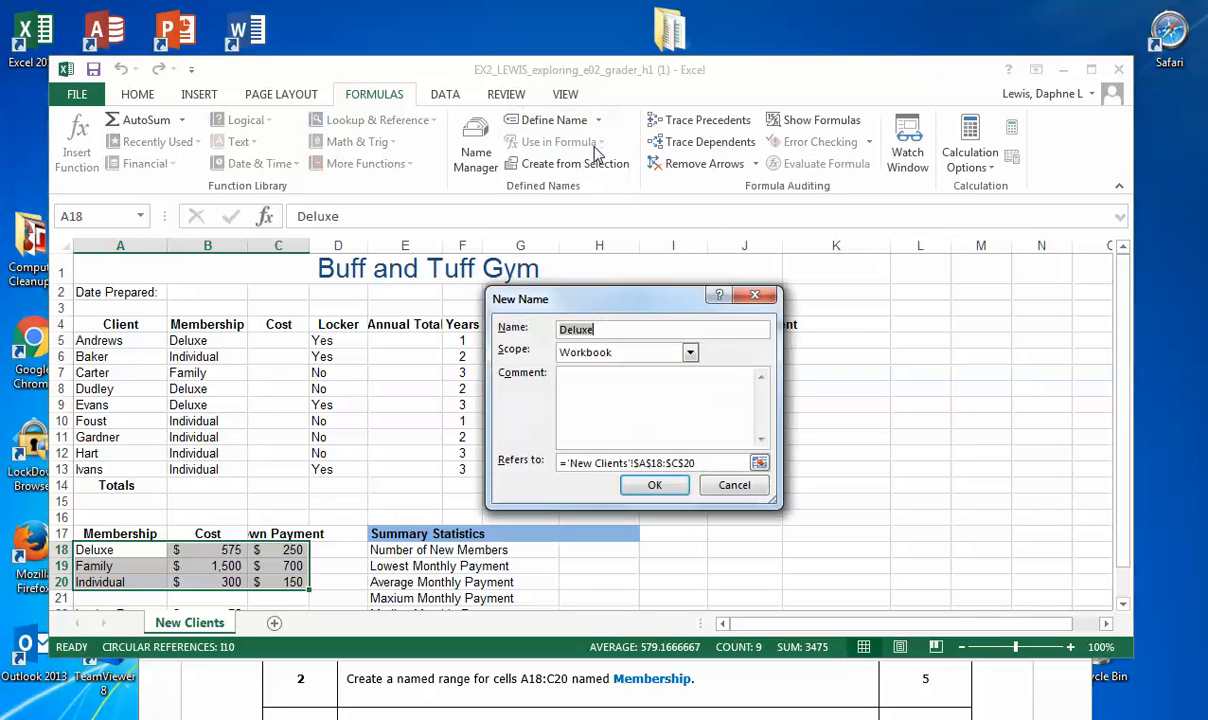
left_click_drag(616, 305, 576, 250)
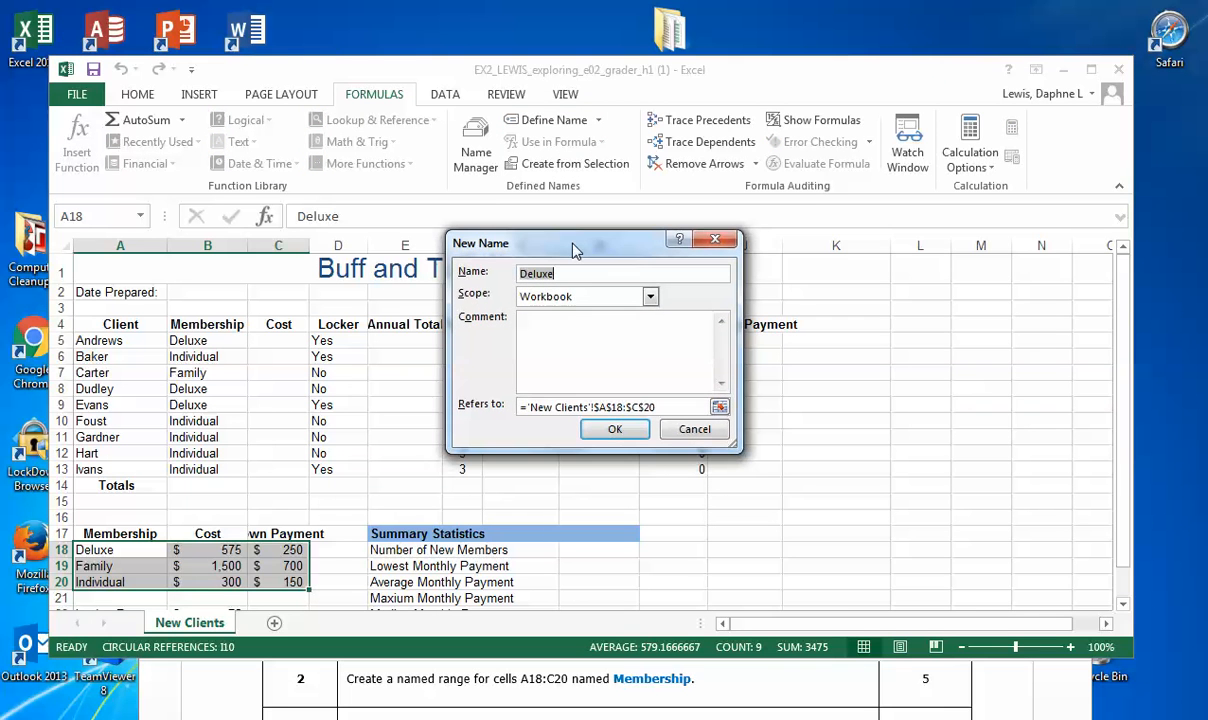
type("Membership")
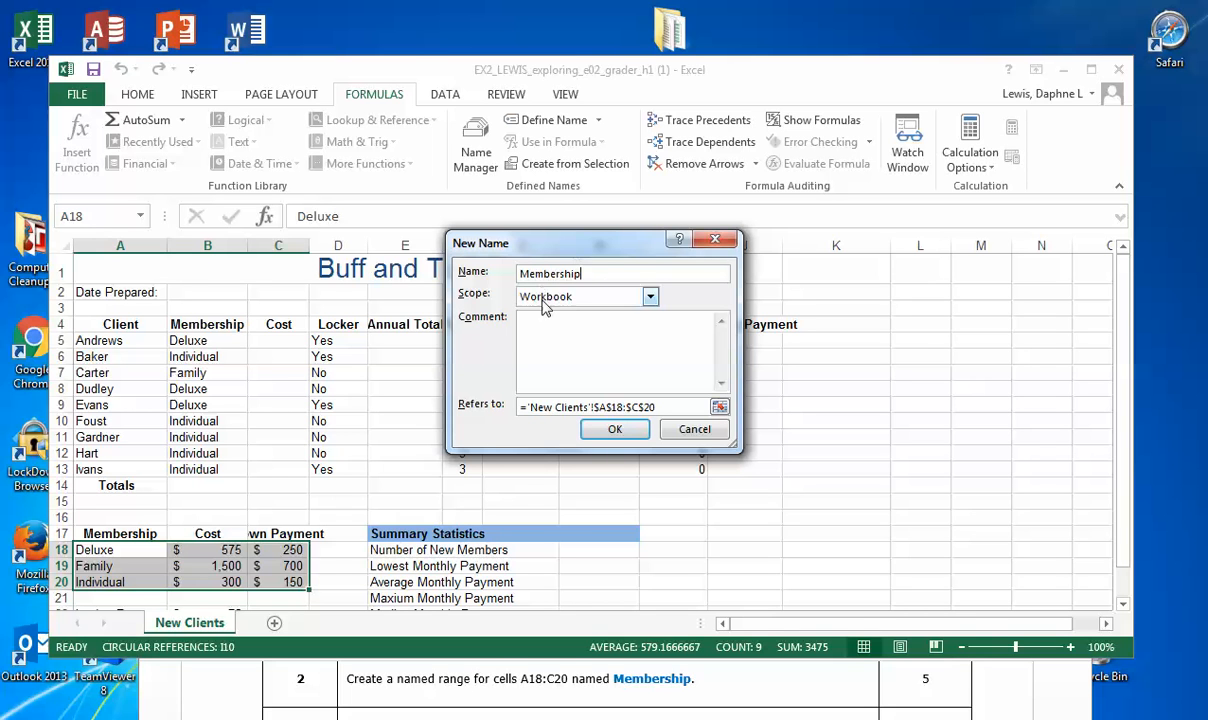
left_click(615, 430)
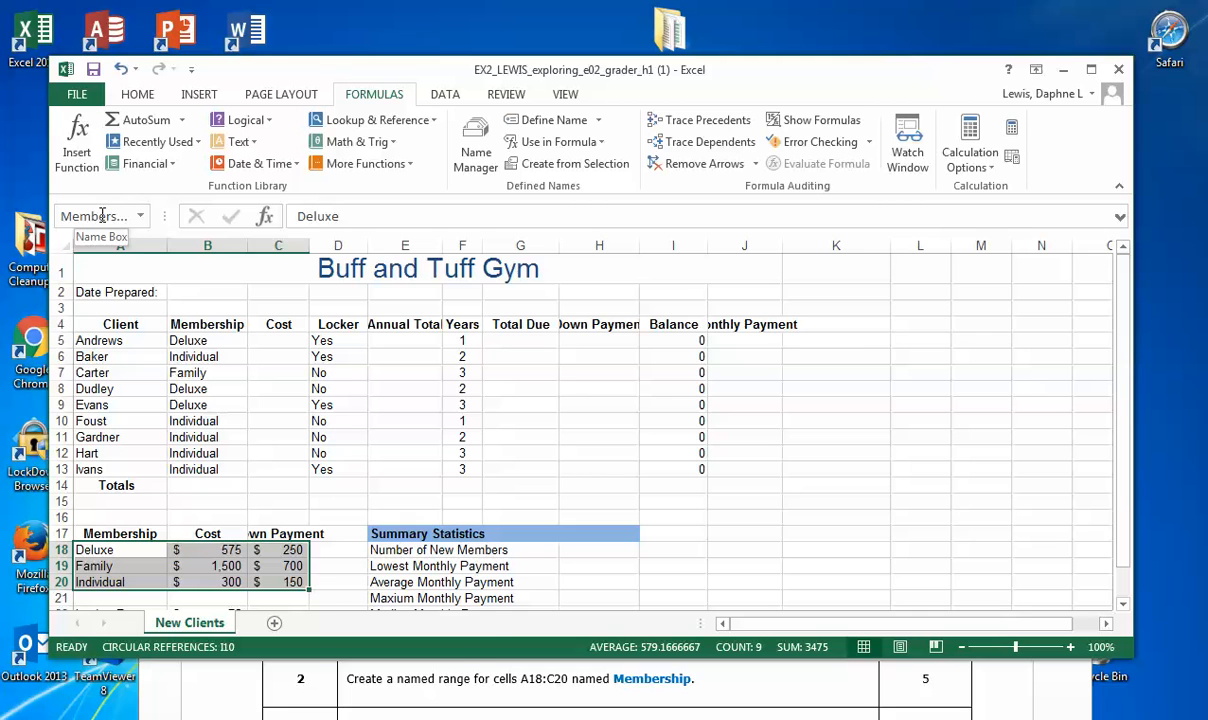
Step: Show step 3 of the instructions document beneath the workbook
mouse_move(376, 719)
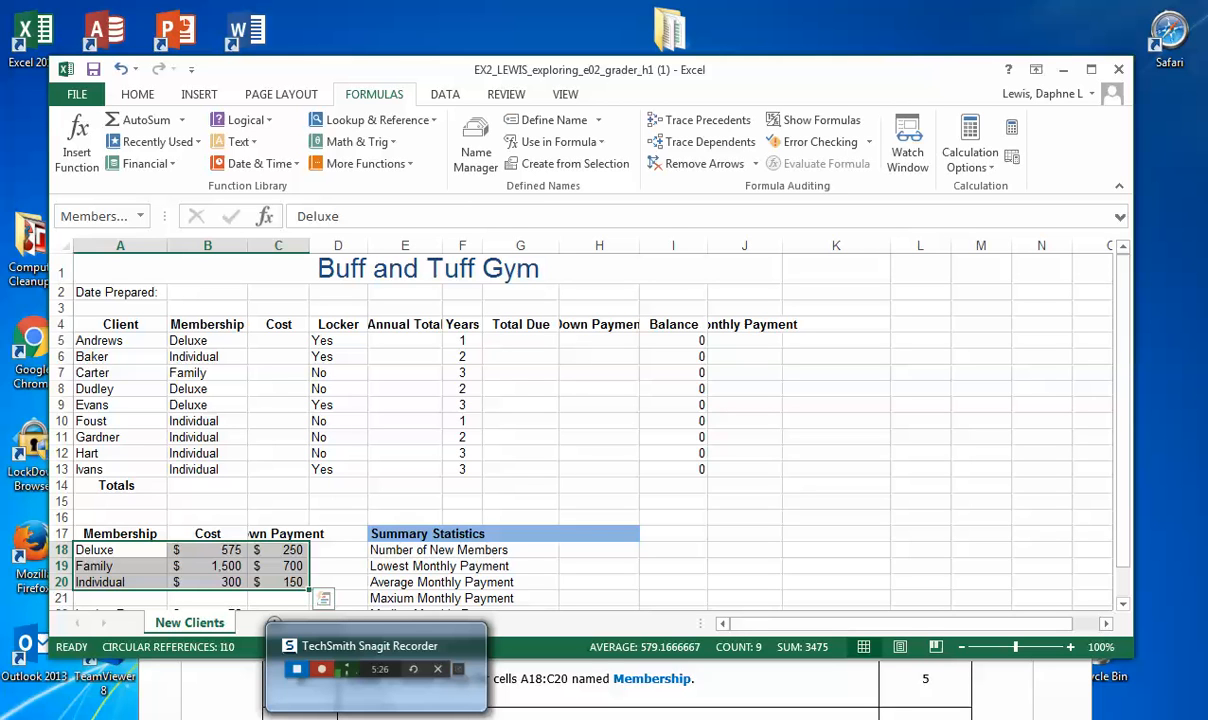
left_click(466, 673)
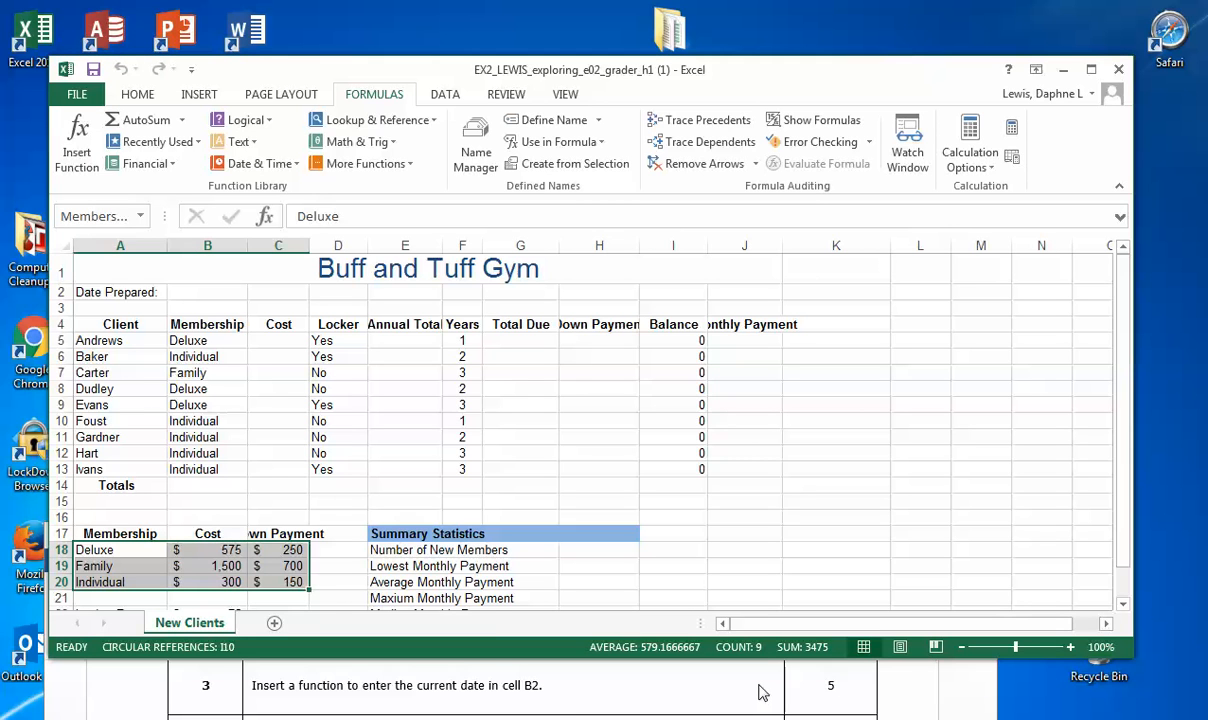
mouse_move(376, 718)
Step: Highlight cell B2, beside Date Prepared, with a yellow fill
left_click(207, 291)
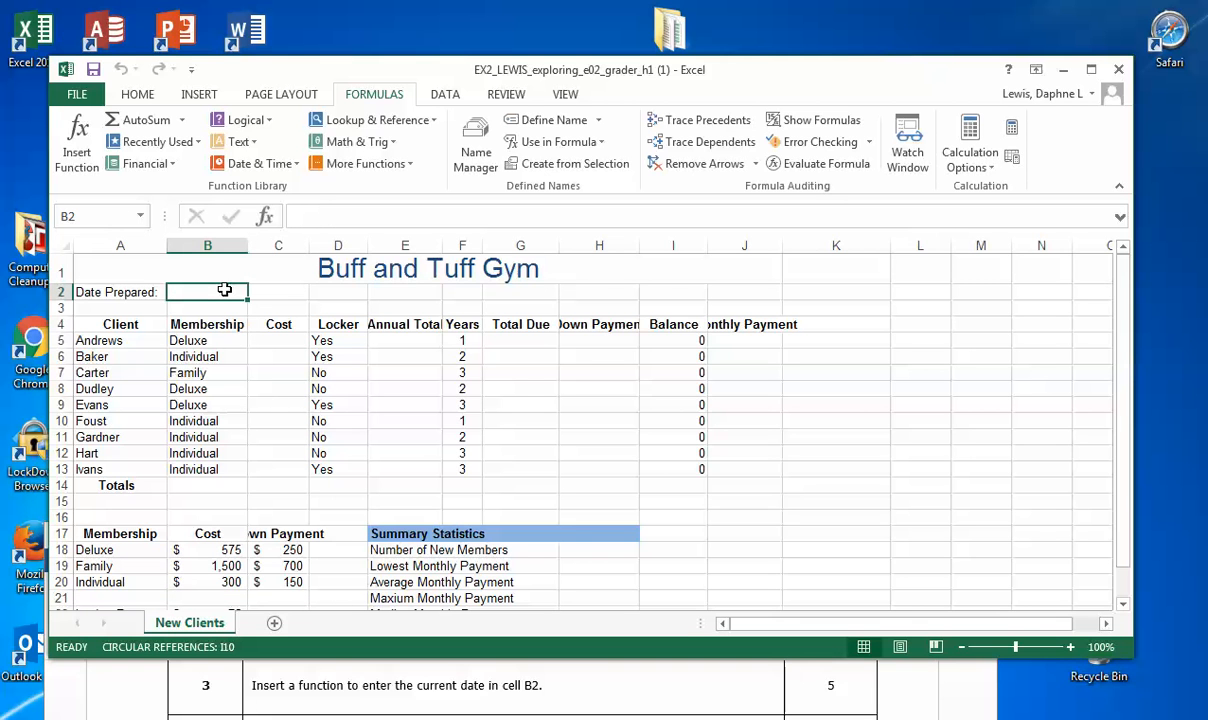
left_click(1071, 648)
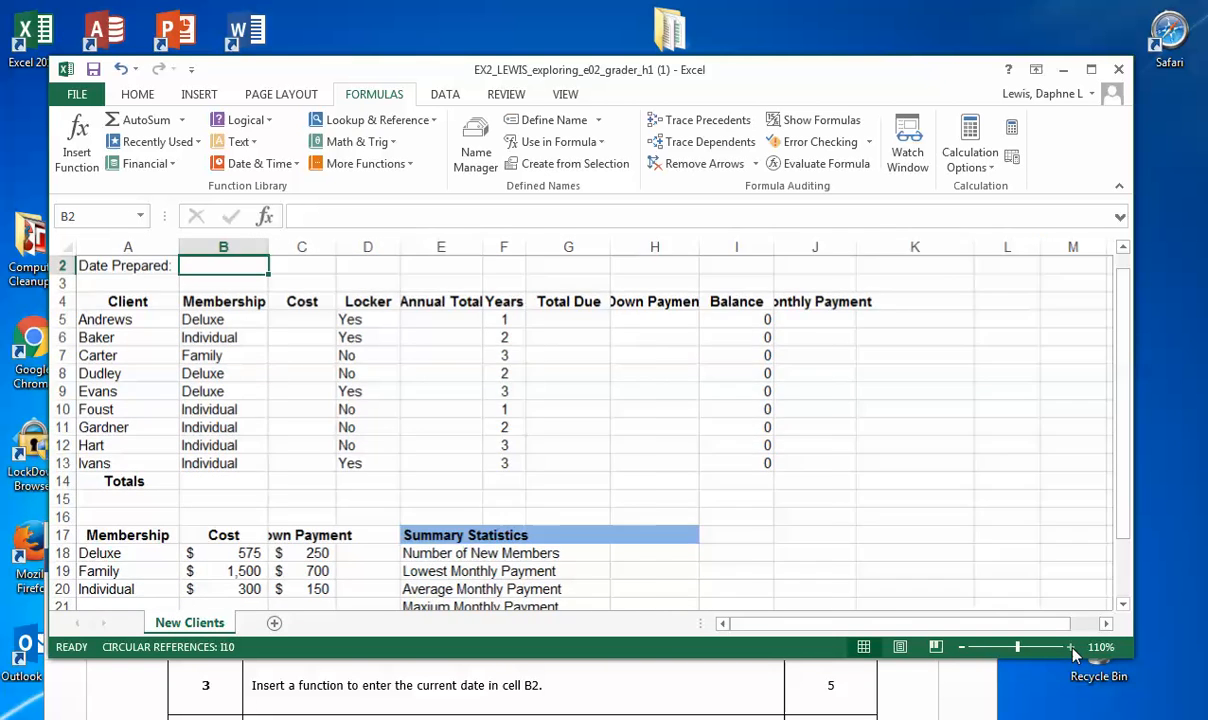
left_click(1071, 648)
left_click(1071, 648)
left_click(1071, 648)
left_click(1071, 648)
left_click(1071, 648)
left_click(1071, 648)
left_click(1071, 648)
left_click(1071, 648)
scroll(872, 498, "up", 1)
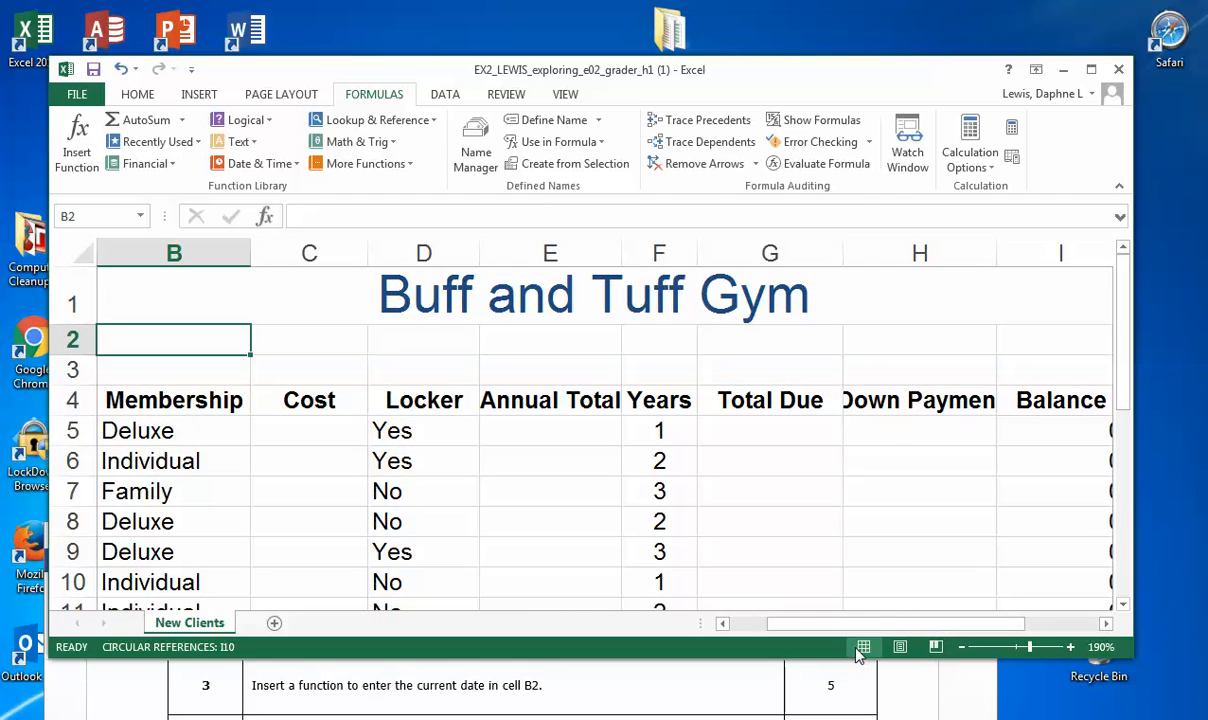
left_click(961, 648)
left_click(961, 648)
left_click(961, 648)
left_click(961, 648)
left_click(961, 648)
left_click(961, 648)
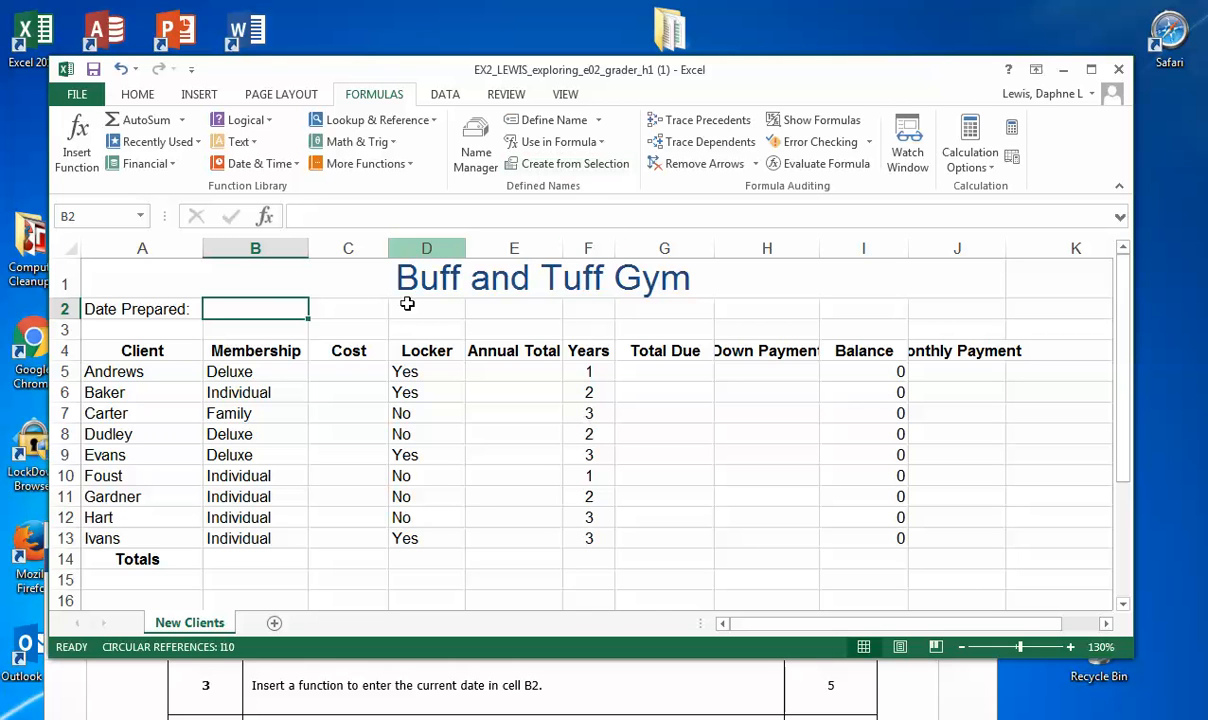
left_click(150, 94)
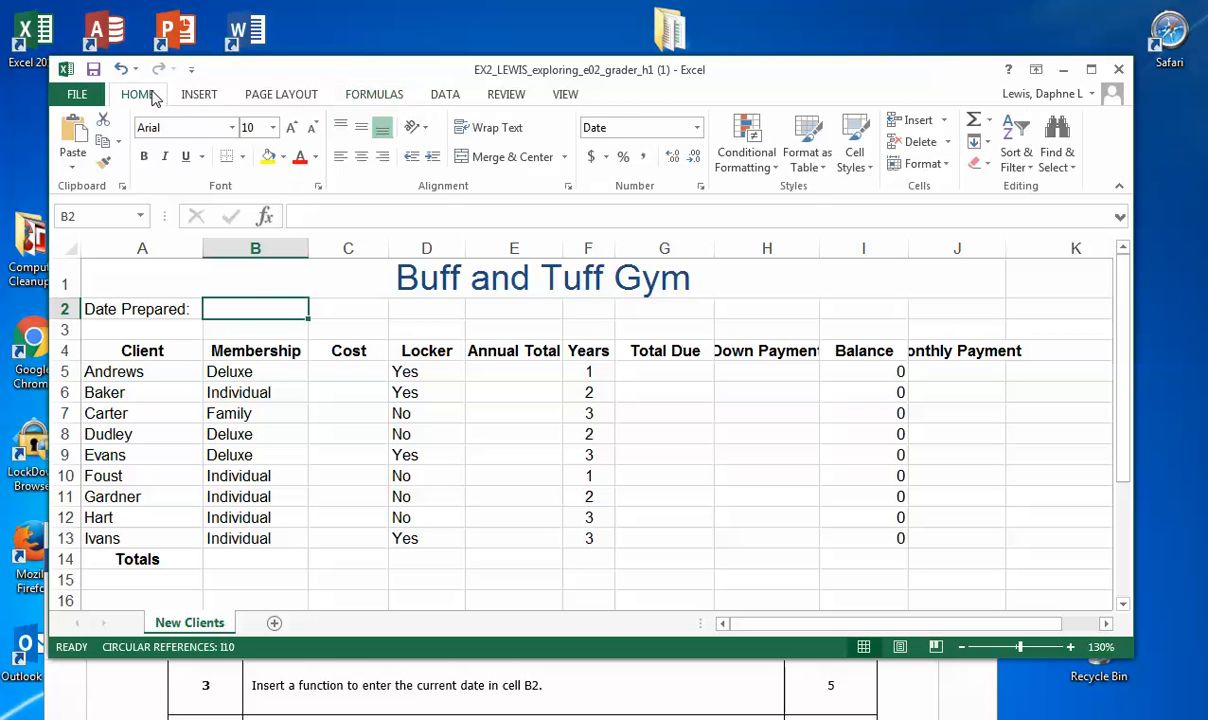
left_click(270, 159)
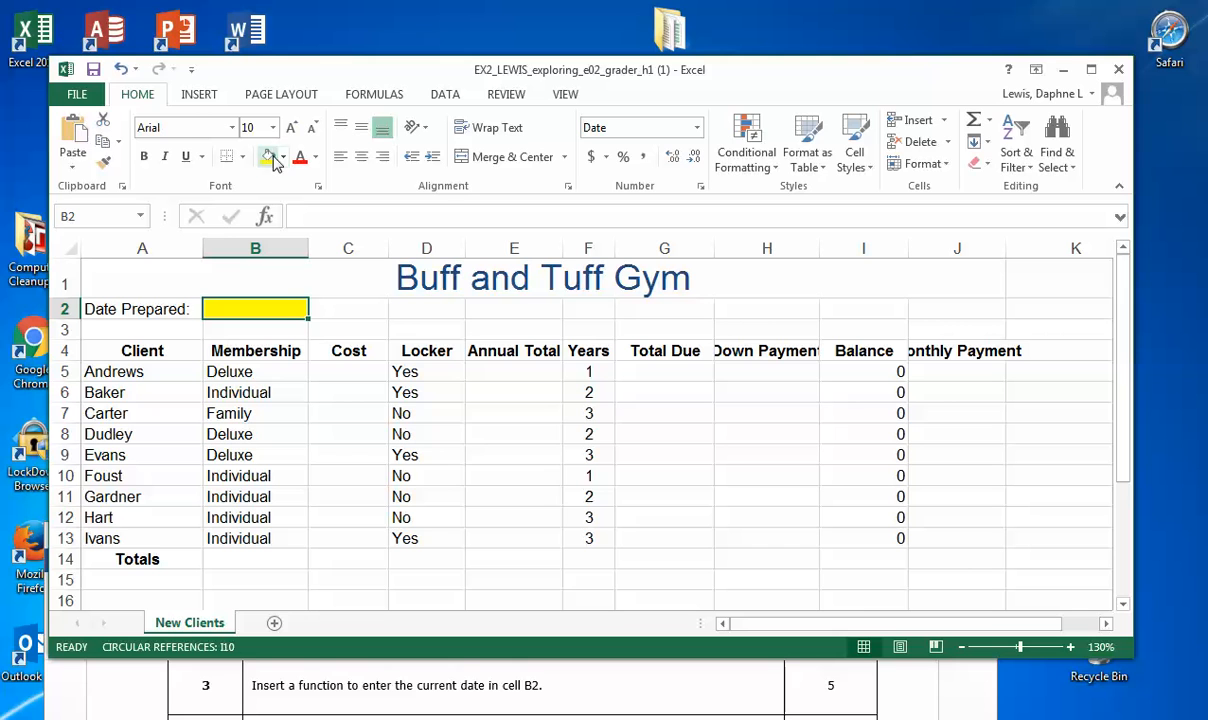
Step: Insert the TODAY date function in cell B2 to enter the current date
left_click(374, 95)
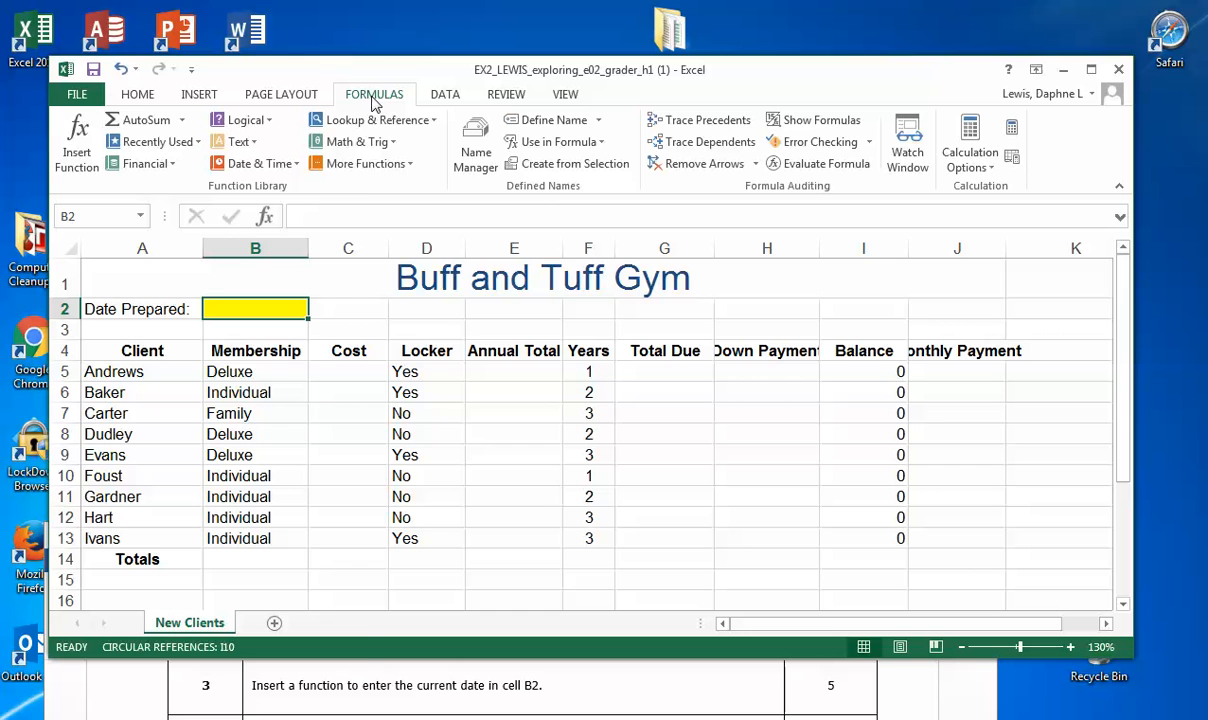
left_click(290, 164)
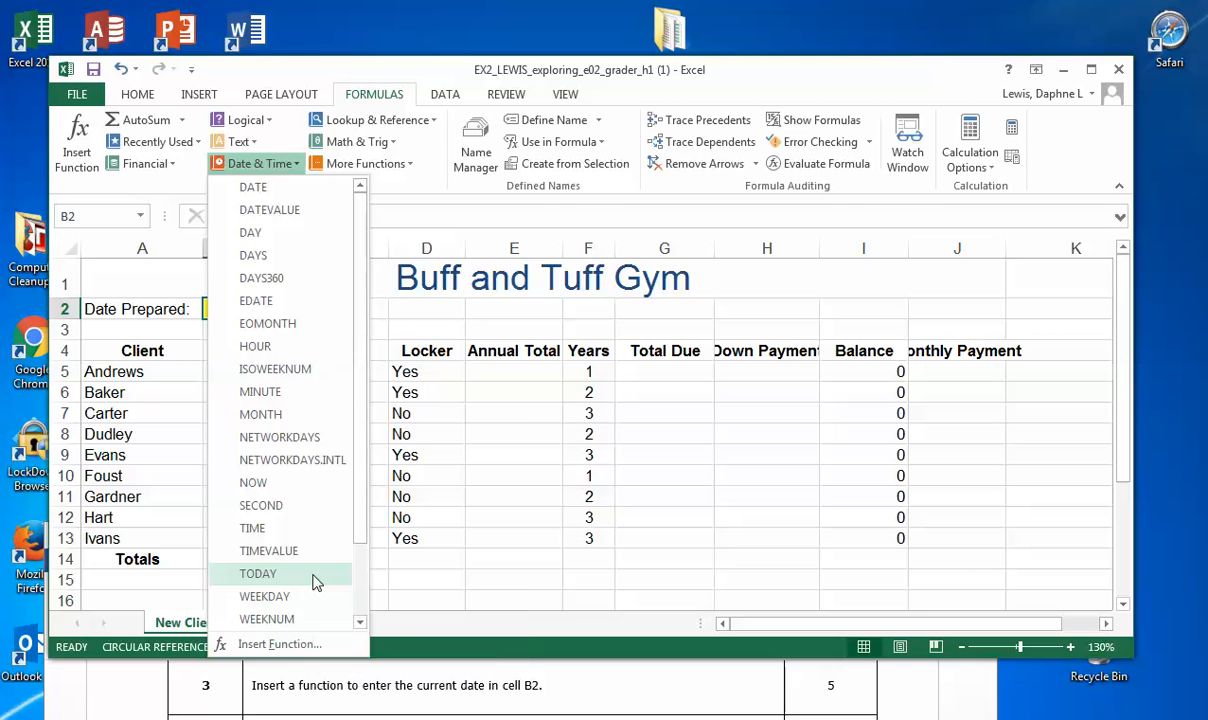
left_click(282, 574)
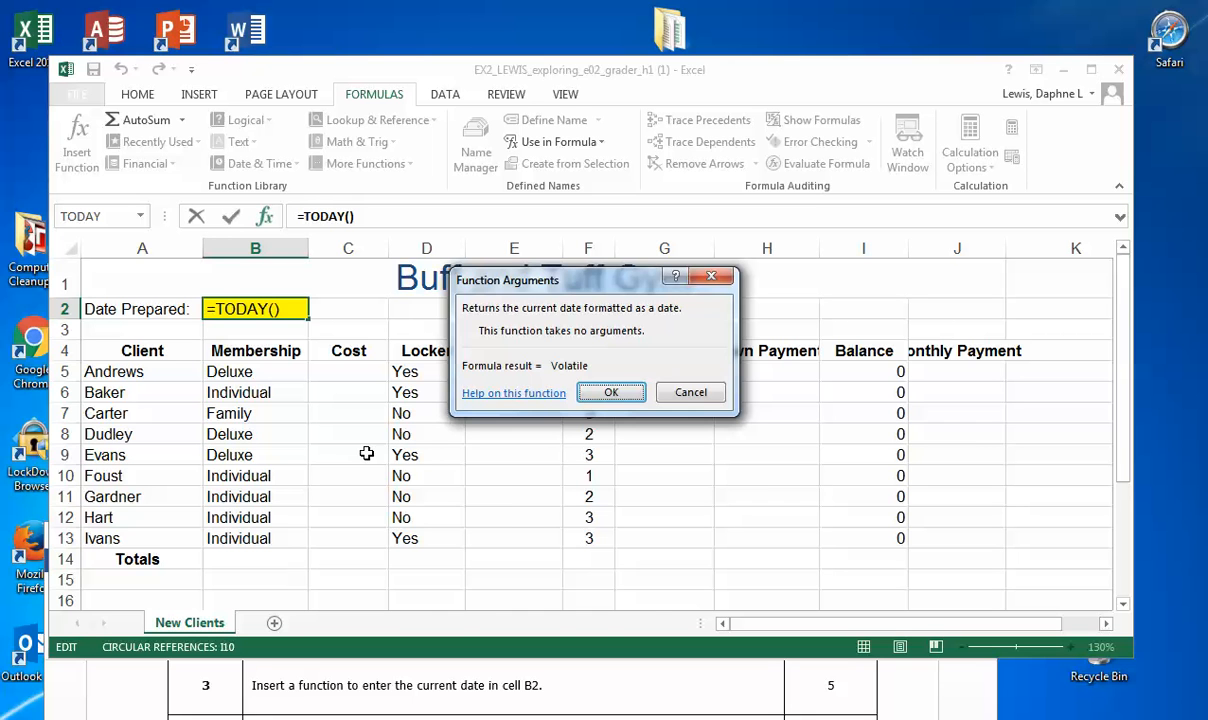
left_click(607, 394)
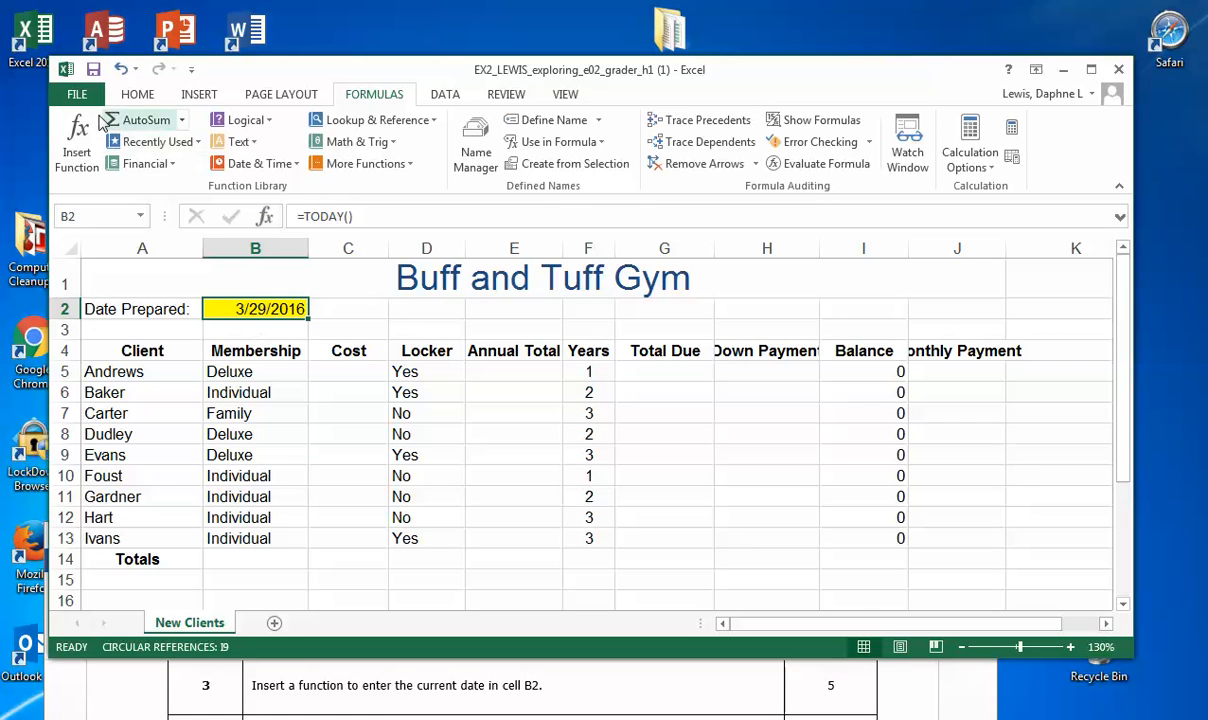
Step: Save the workbook and bring up step 4 in the instructions document beneath it
left_click(93, 70)
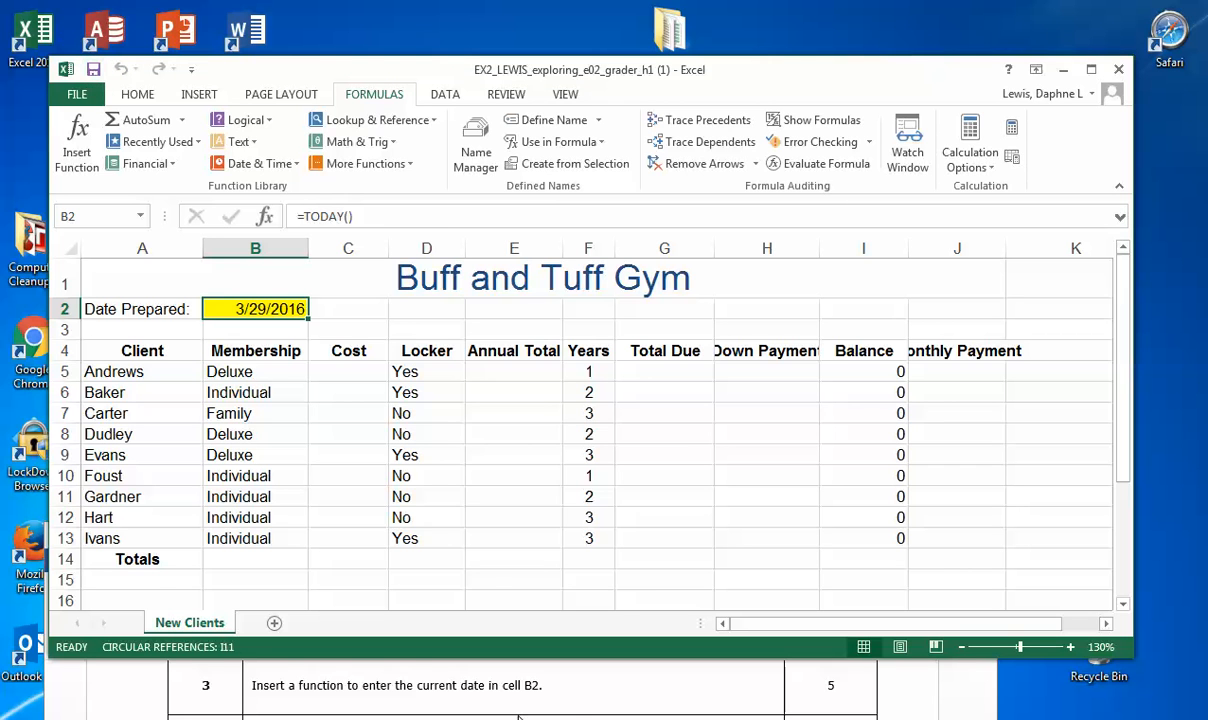
left_click(546, 663)
scroll(576, 695, "down", 2)
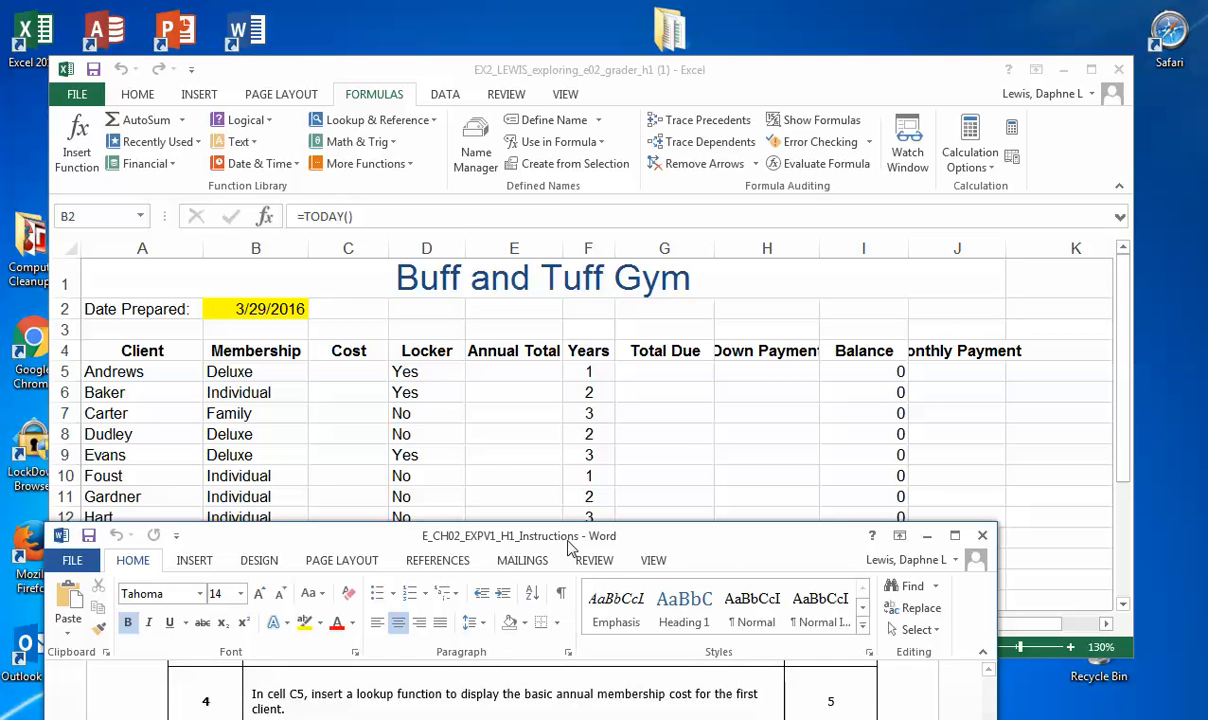
Step: Return to the workbook and select cell C5, the Cost cell of the first client
left_click(349, 374)
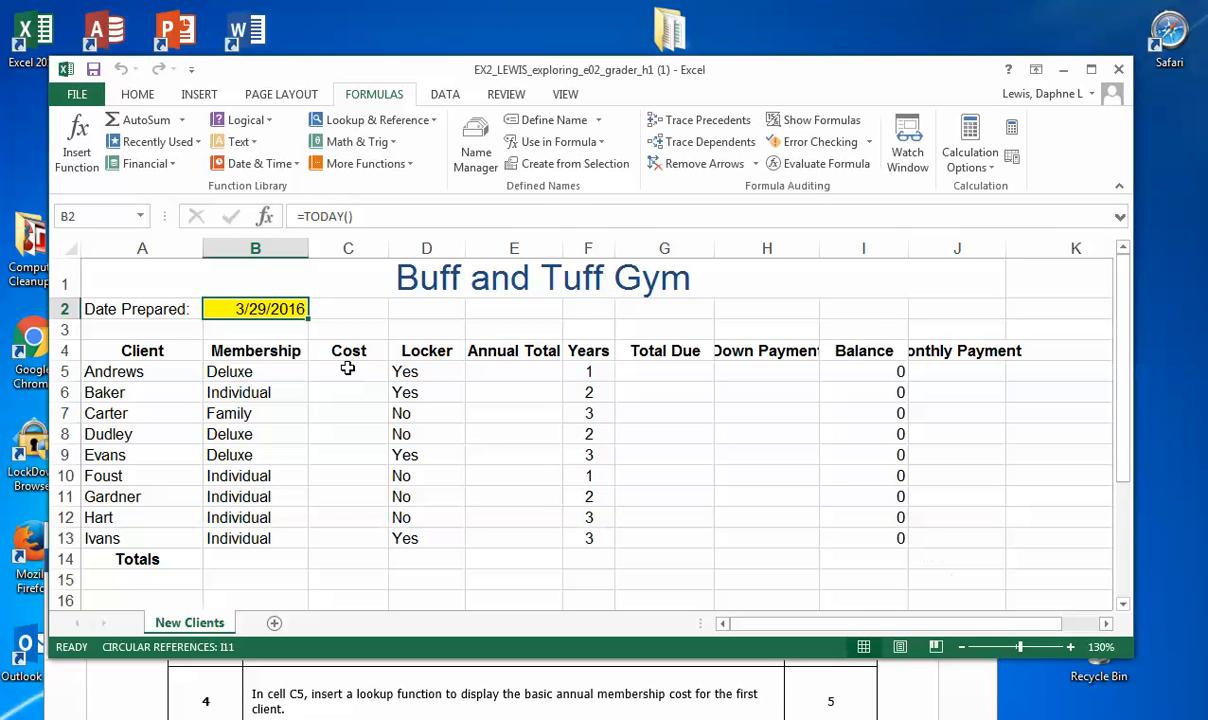
left_click(346, 373)
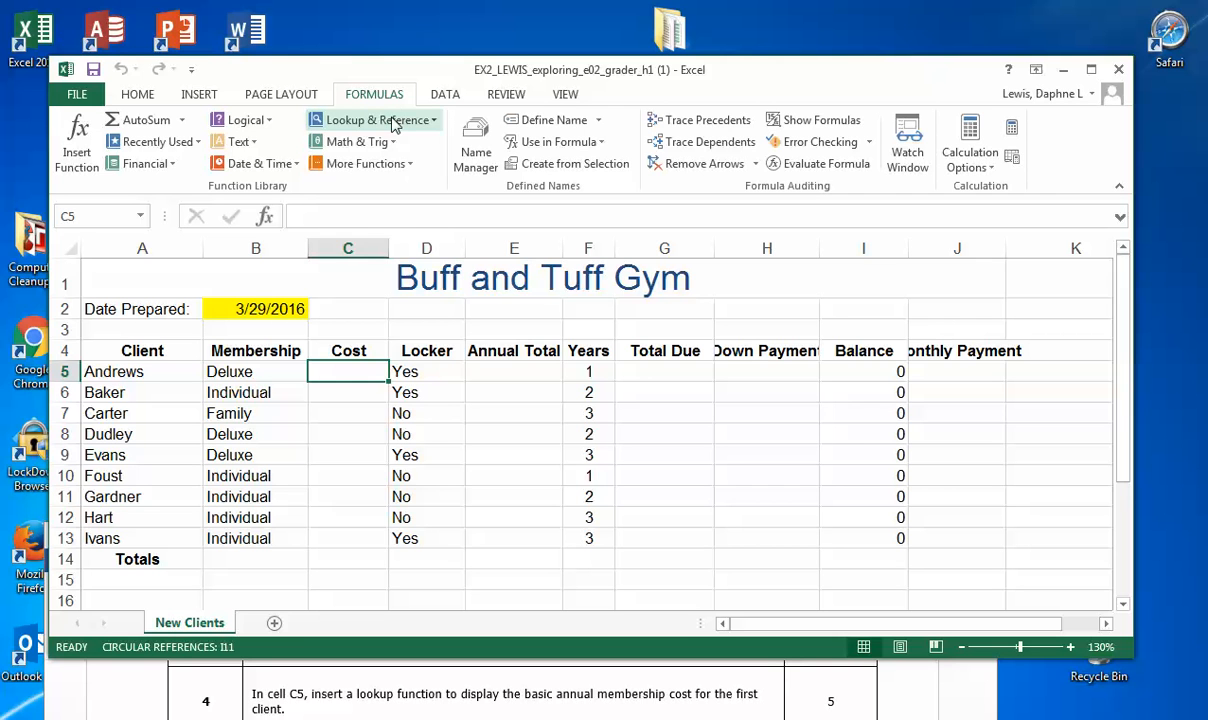
left_click(432, 121)
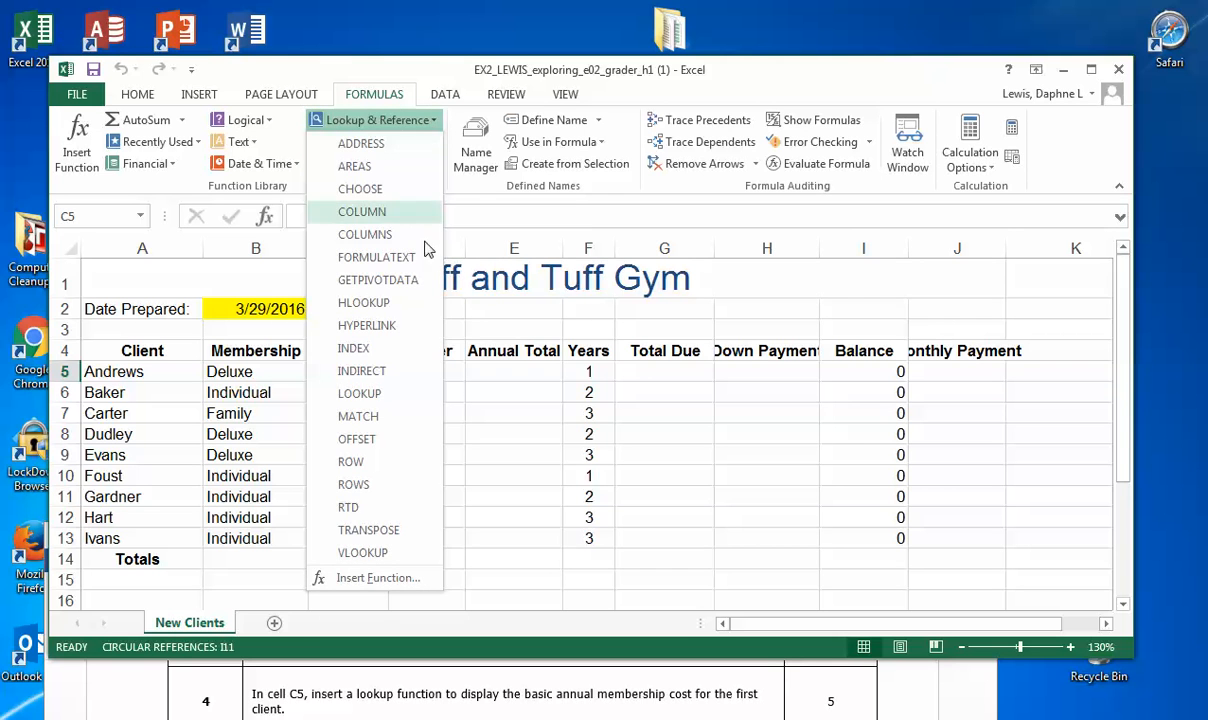
left_click(418, 558)
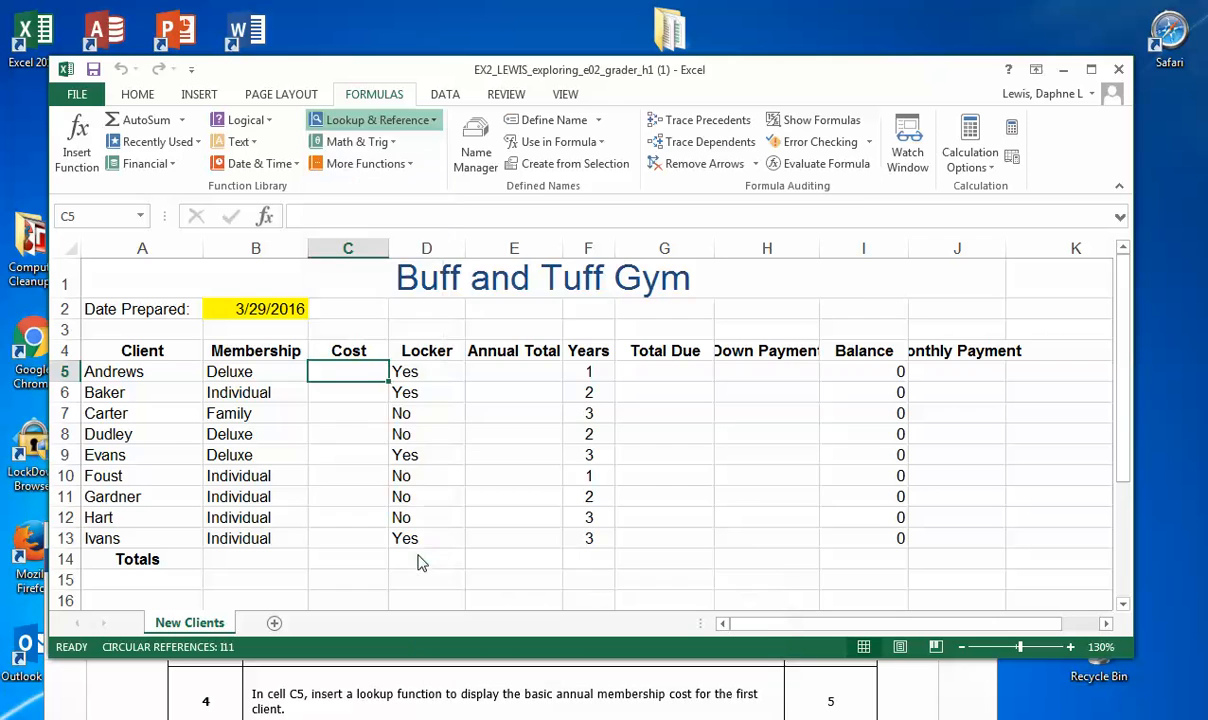
left_click_drag(462, 200, 566, 262)
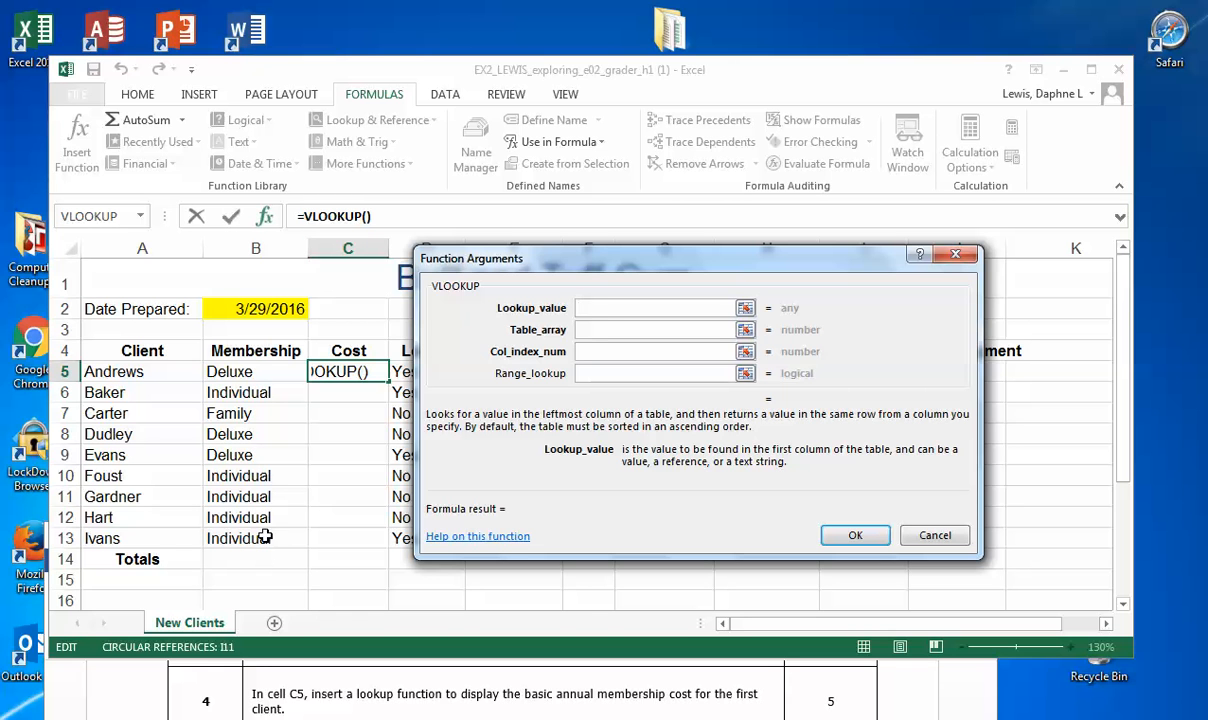
left_click(260, 371)
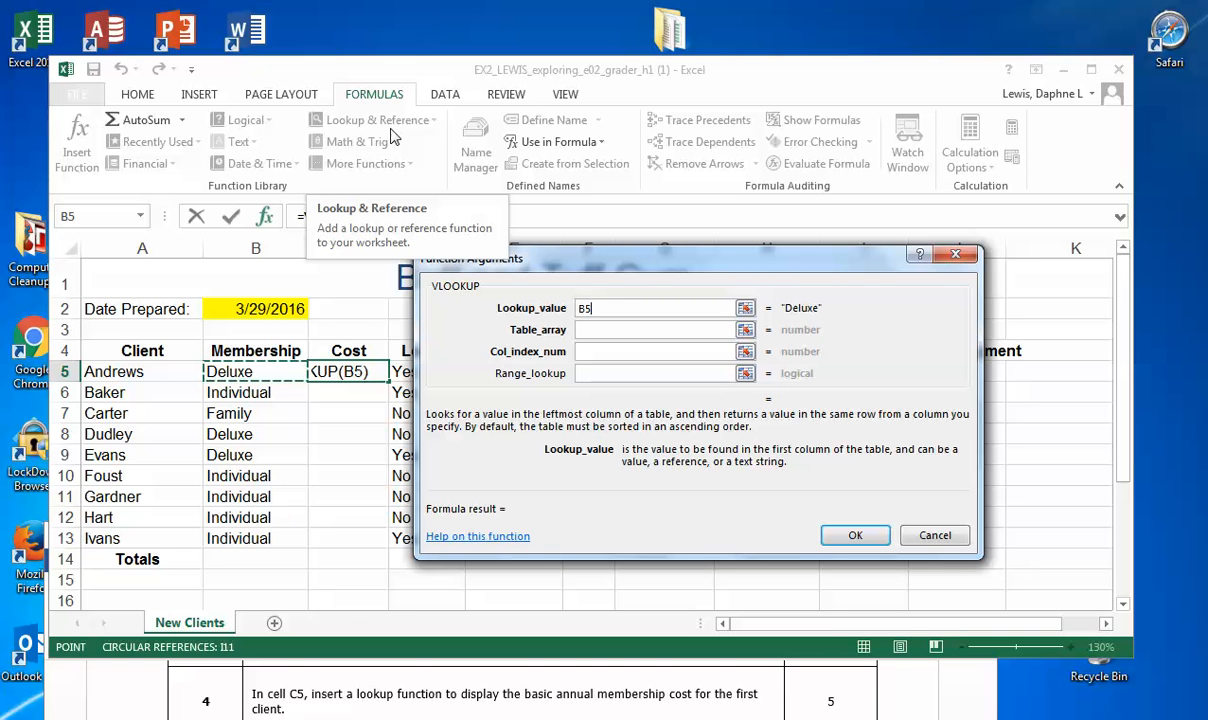
left_click(933, 536)
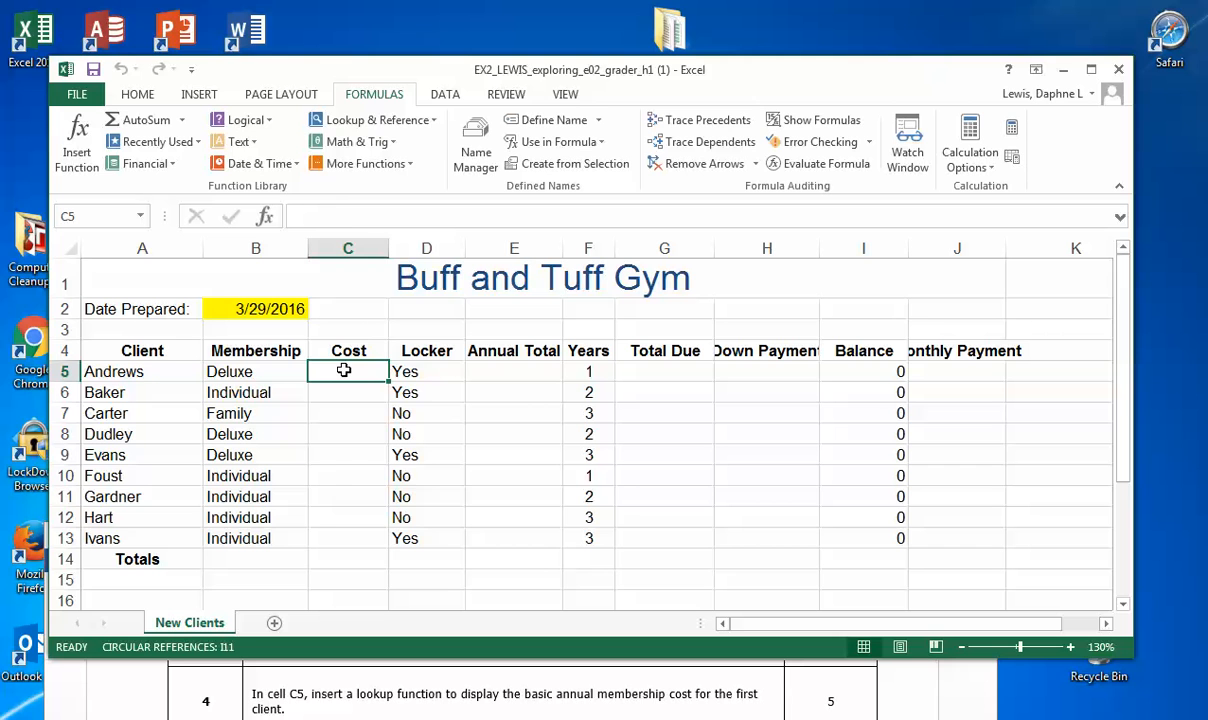
Step: Start a VLOOKUP function in cell C5 with the first client's membership type, B5, as the lookup value
left_click(435, 127)
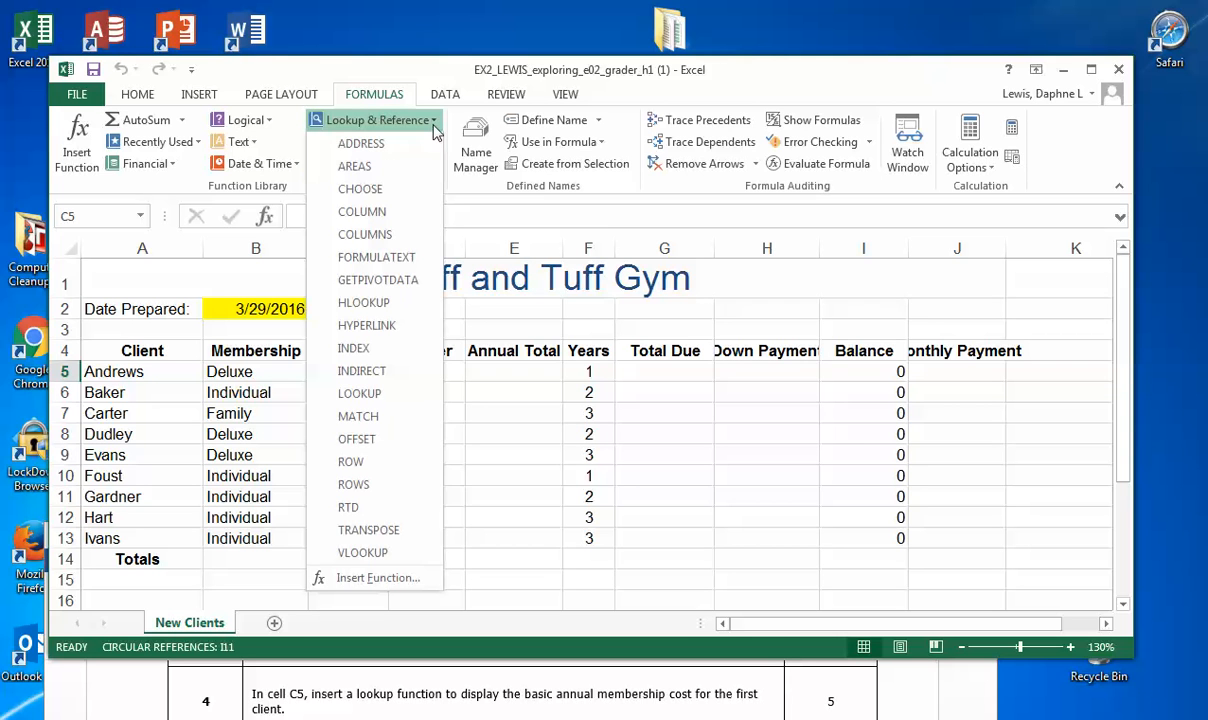
left_click(420, 563)
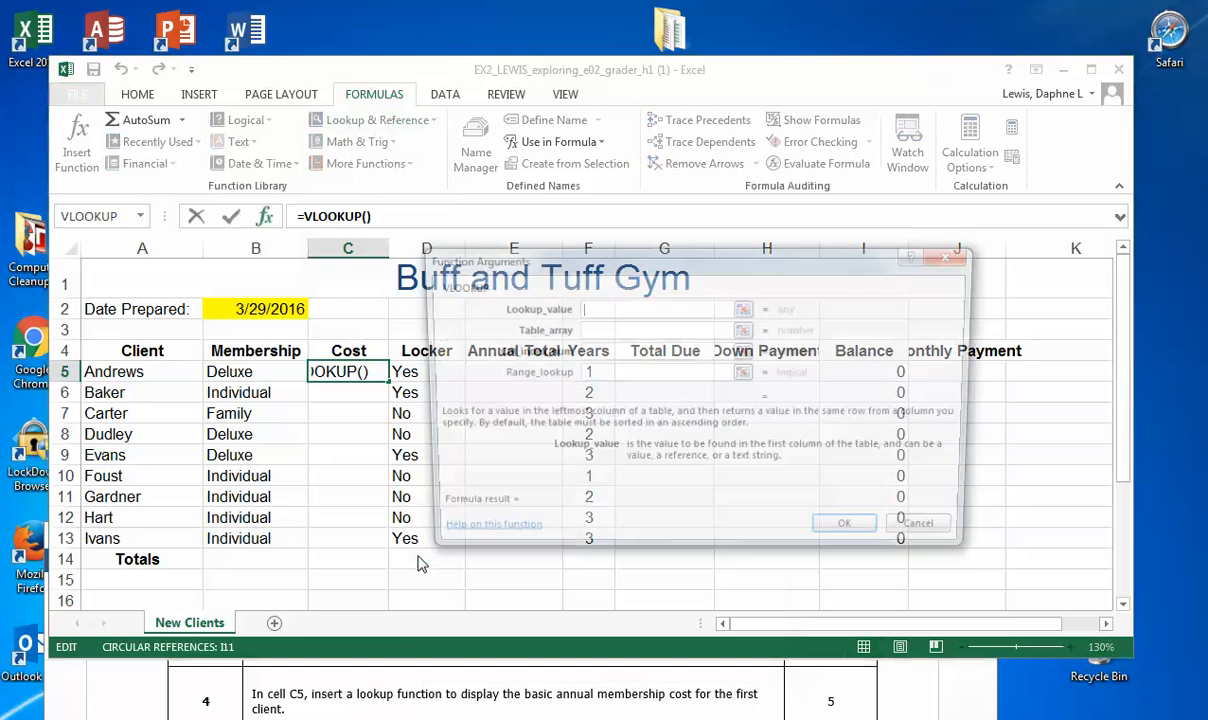
left_click_drag(573, 268, 546, 285)
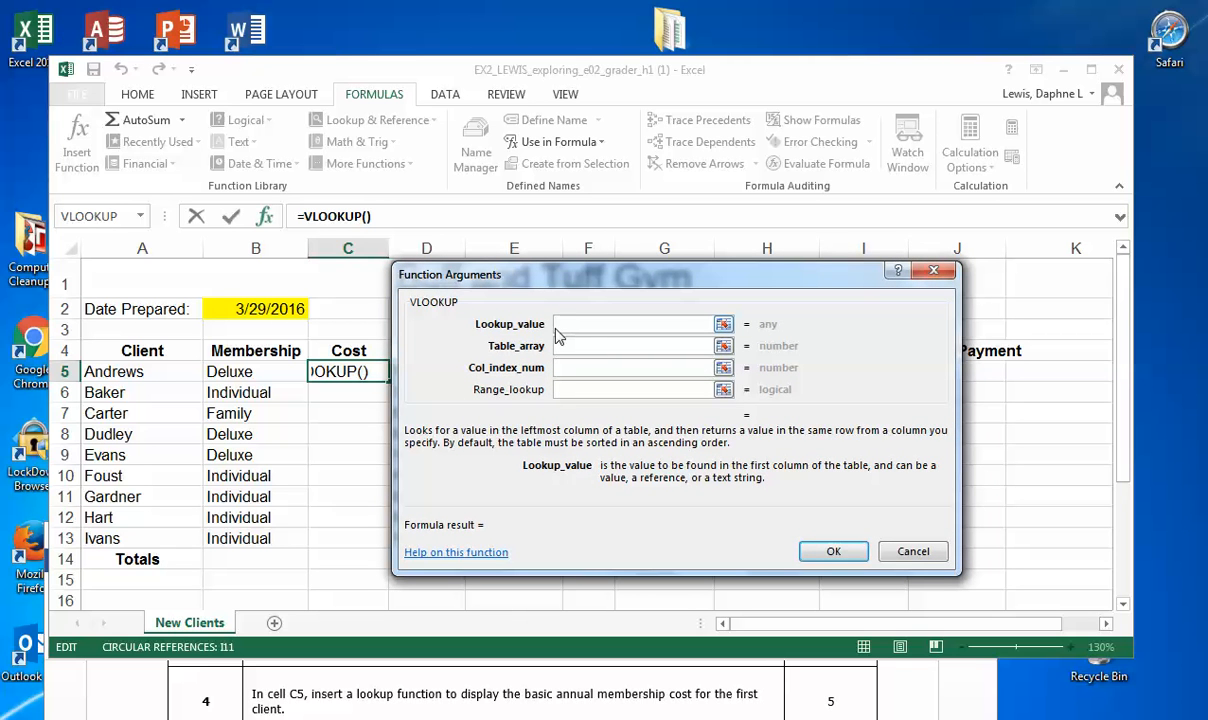
left_click(263, 372)
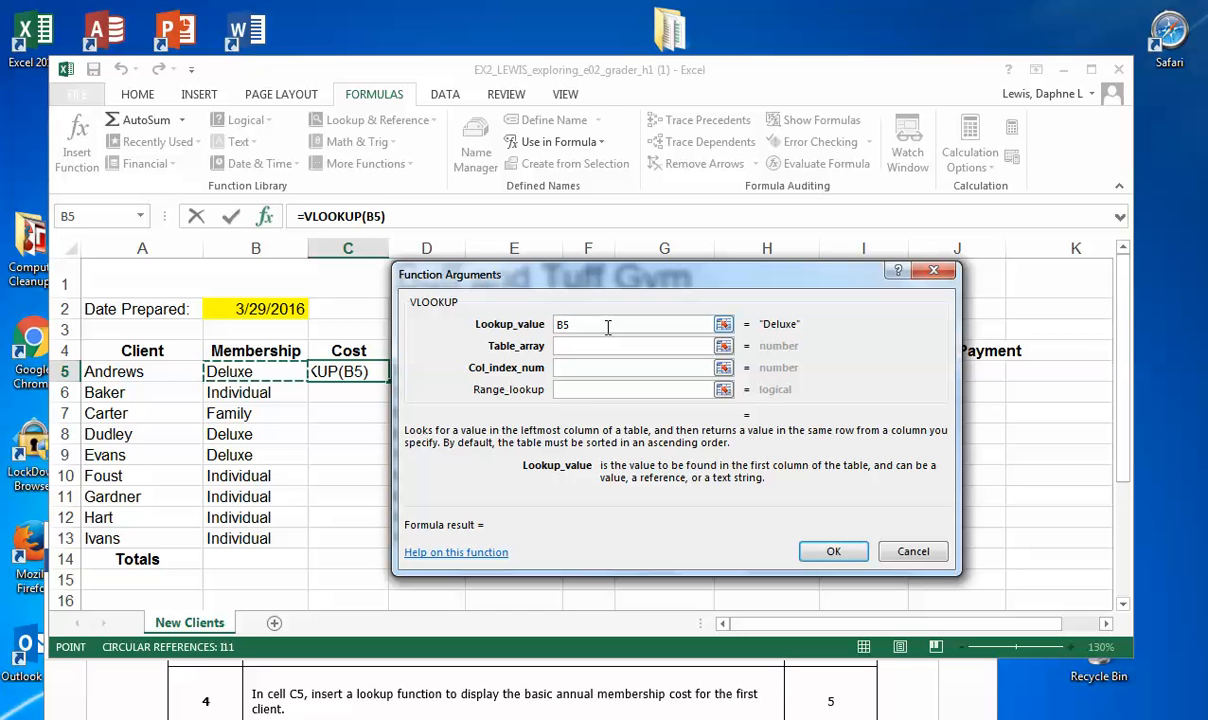
key("Tab")
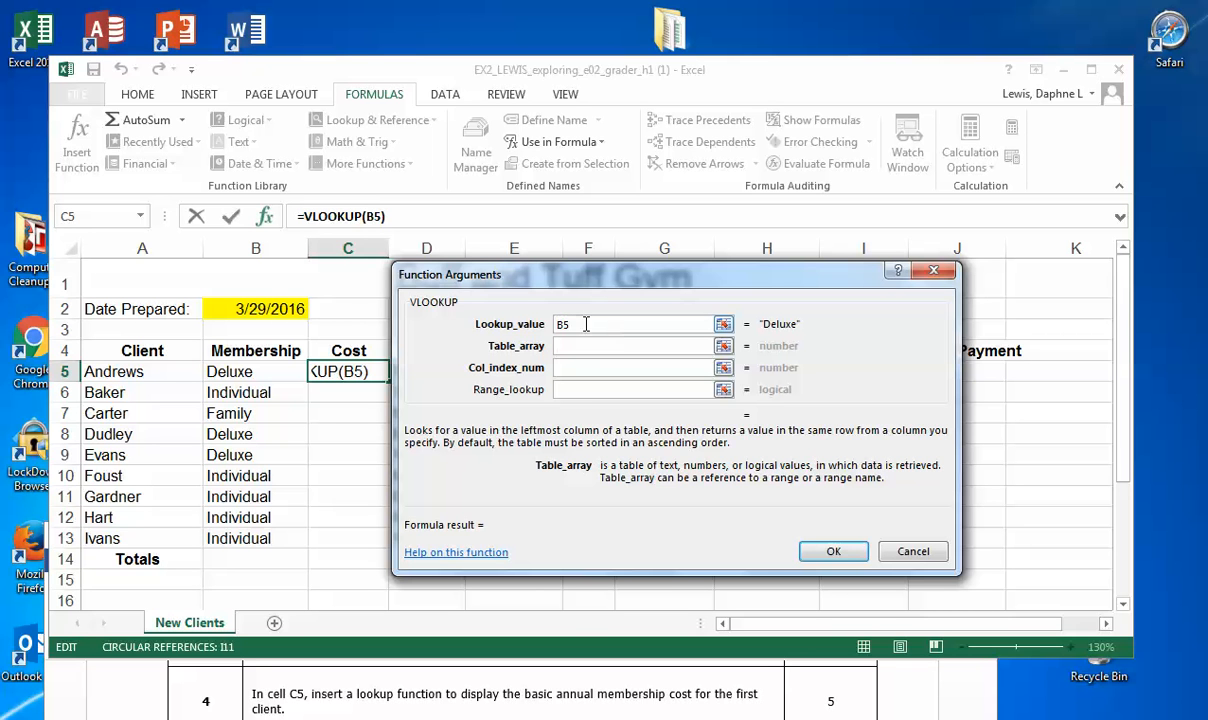
Step: Complete the VLOOKUP with the Membership range A18:C20 as the table array and 2 as the column index number
scroll(463, 413, "down", 2)
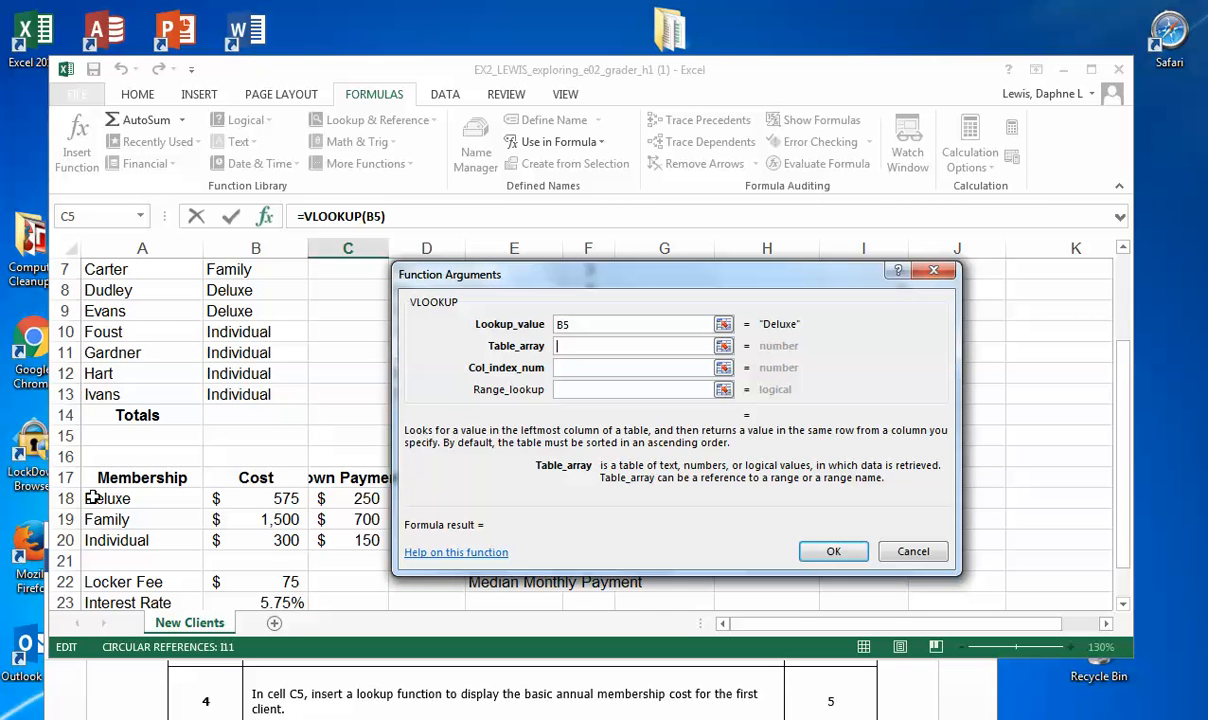
left_click_drag(92, 498, 342, 541)
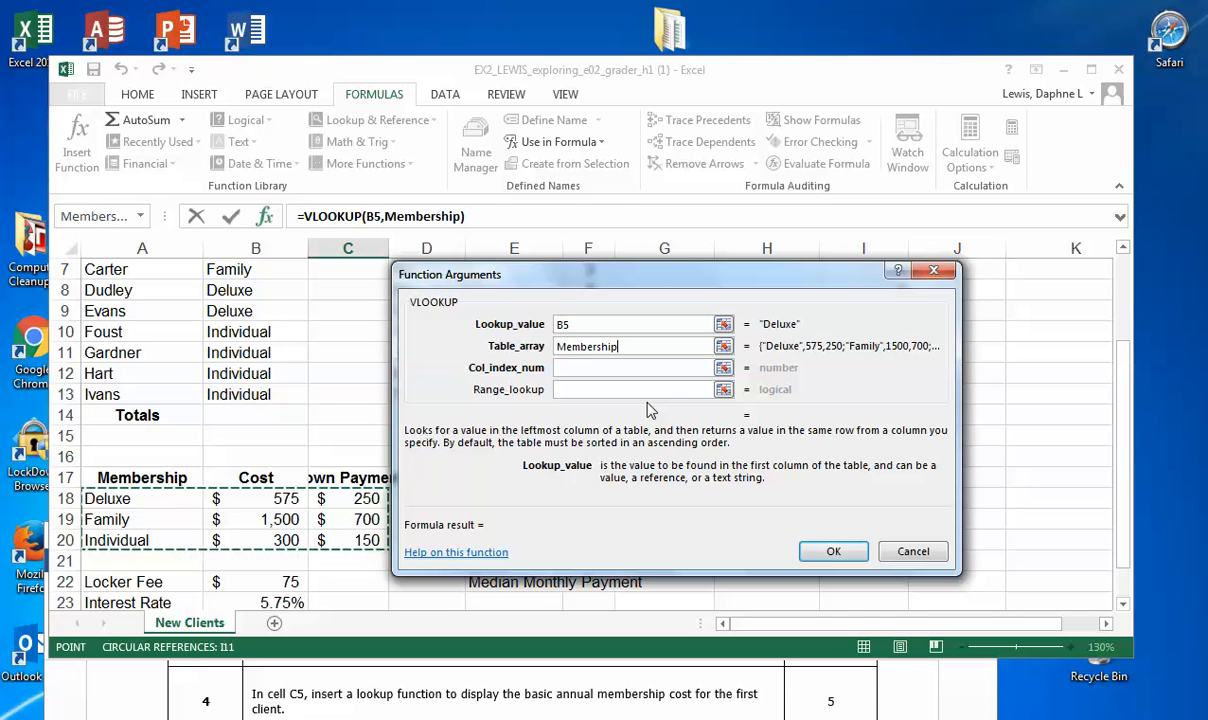
key("Tab")
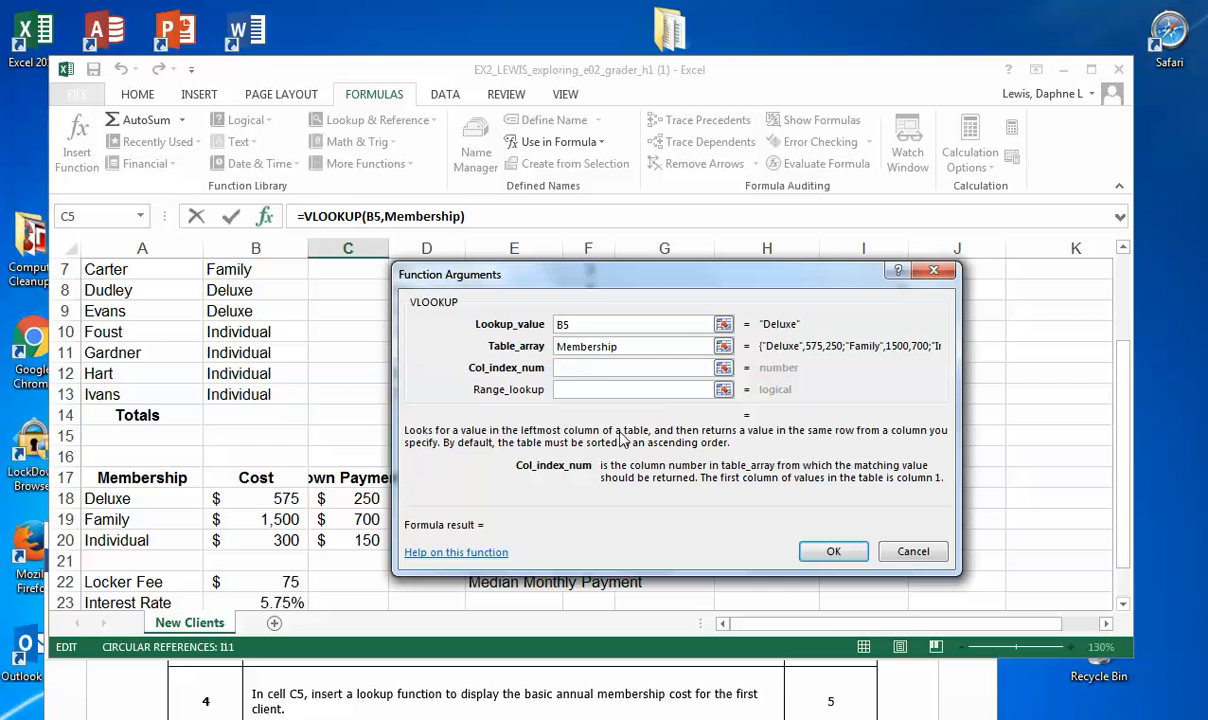
scroll(600, 455, "down", 2)
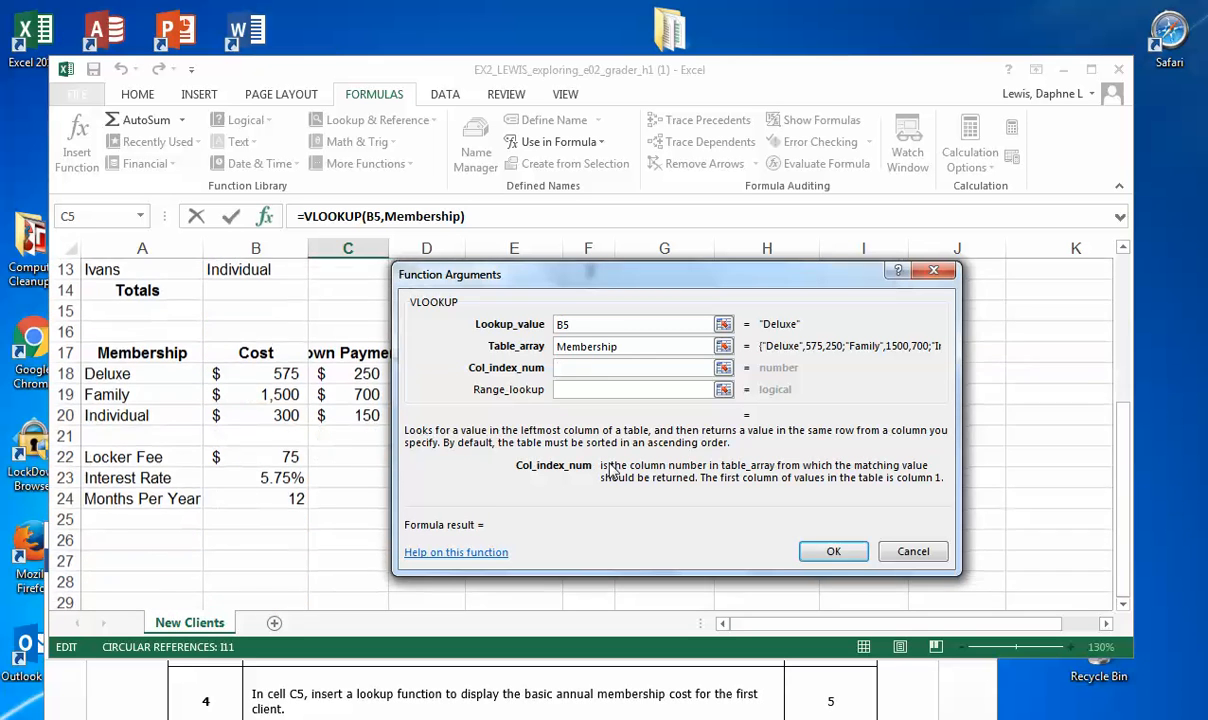
scroll(613, 471, "down", 1)
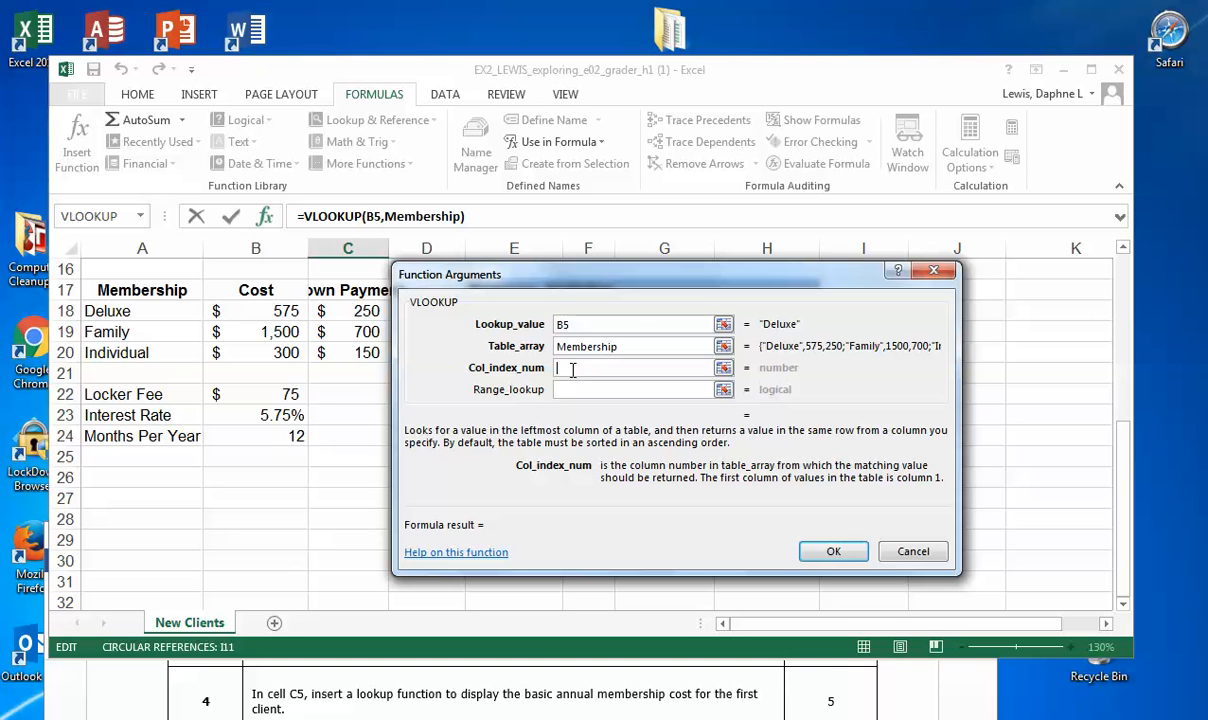
type("2")
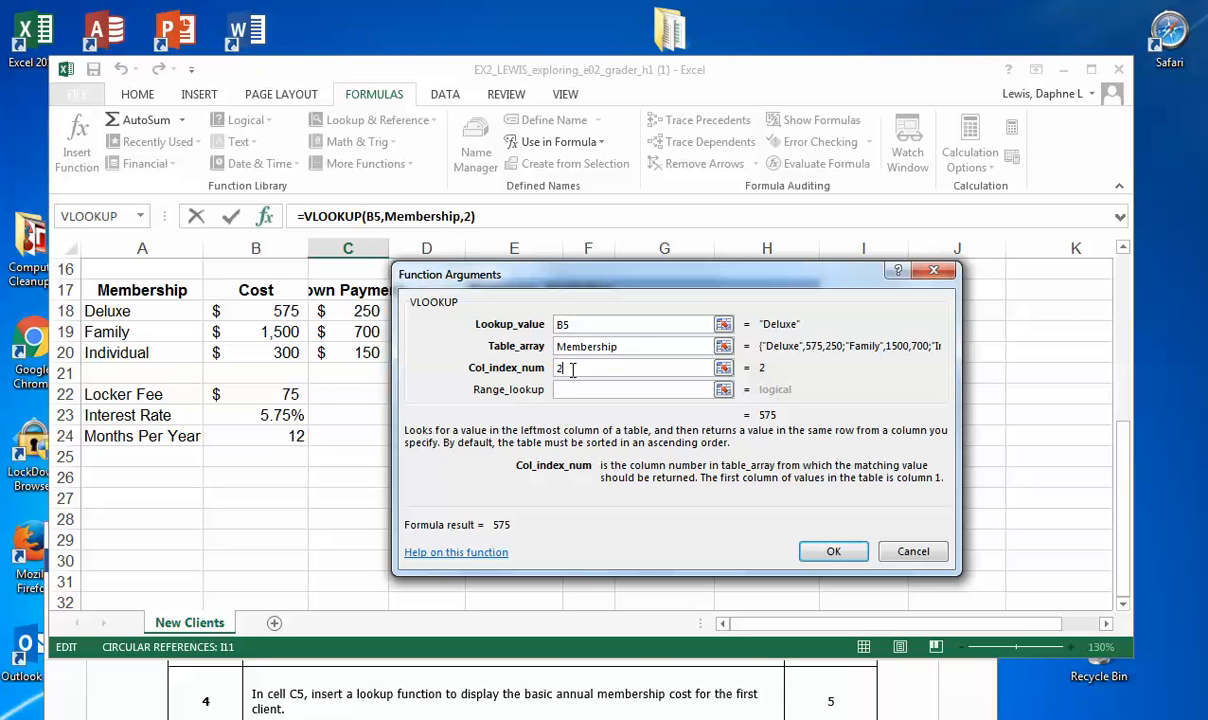
key("Tab")
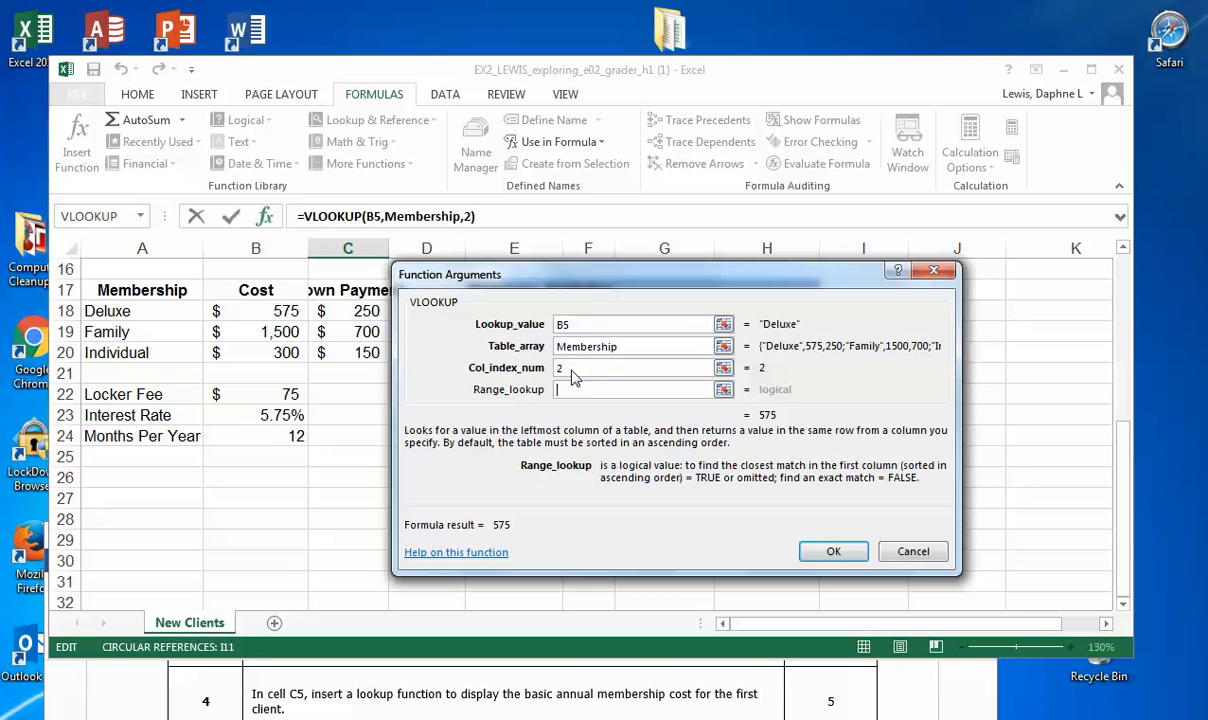
left_click(834, 553)
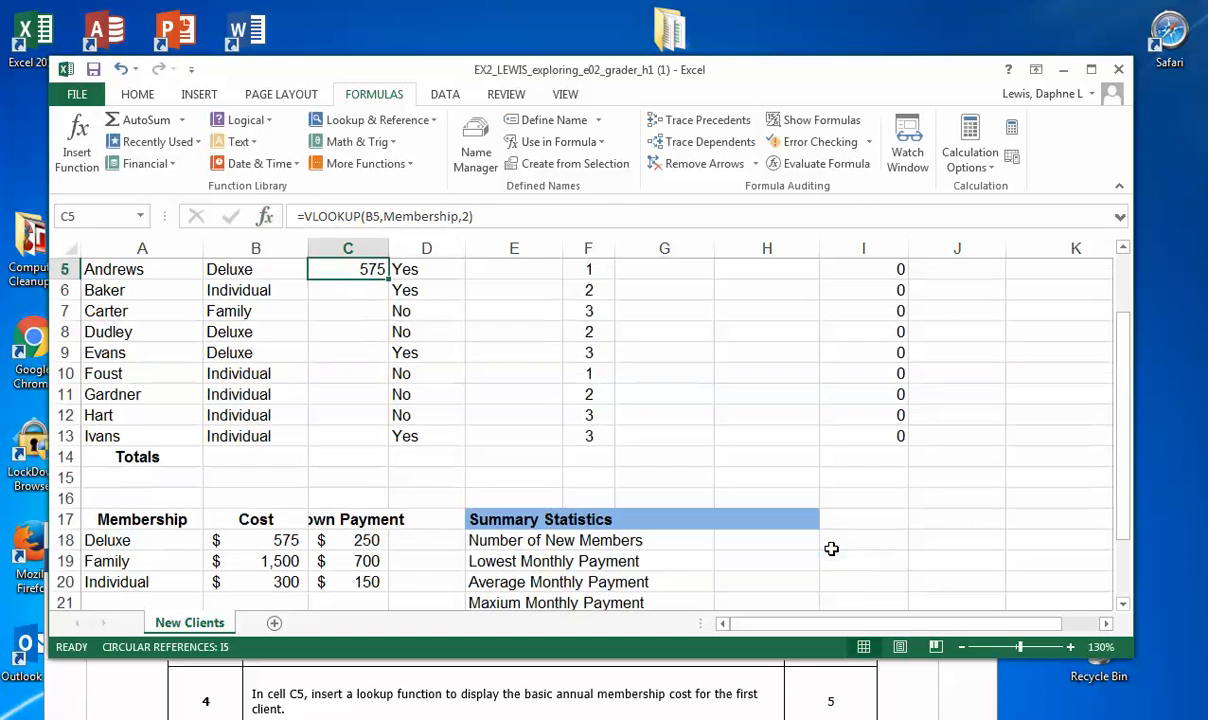
Step: Copy the formula =VLOOKUP(B5,Membership,2) from cell C5 and post it to everyone in the join.me chat
scroll(831, 548, "up", 2)
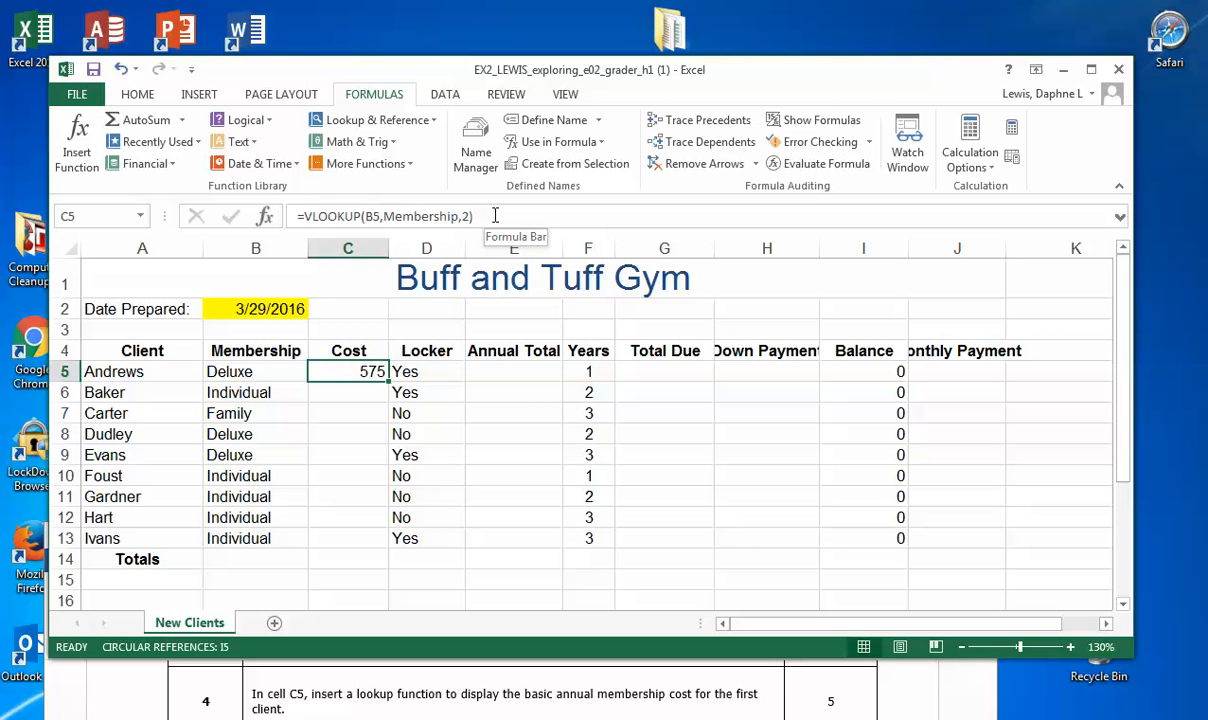
left_click_drag(494, 215, 281, 219)
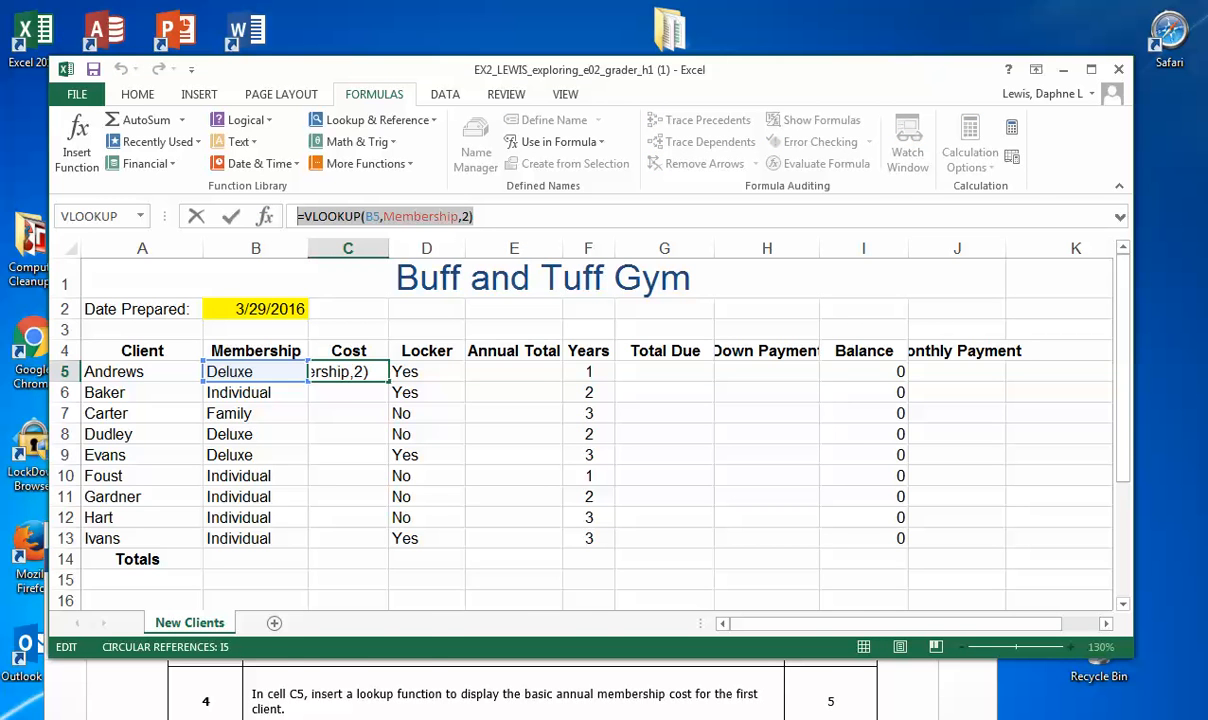
mouse_move(318, 717)
left_click(318, 660)
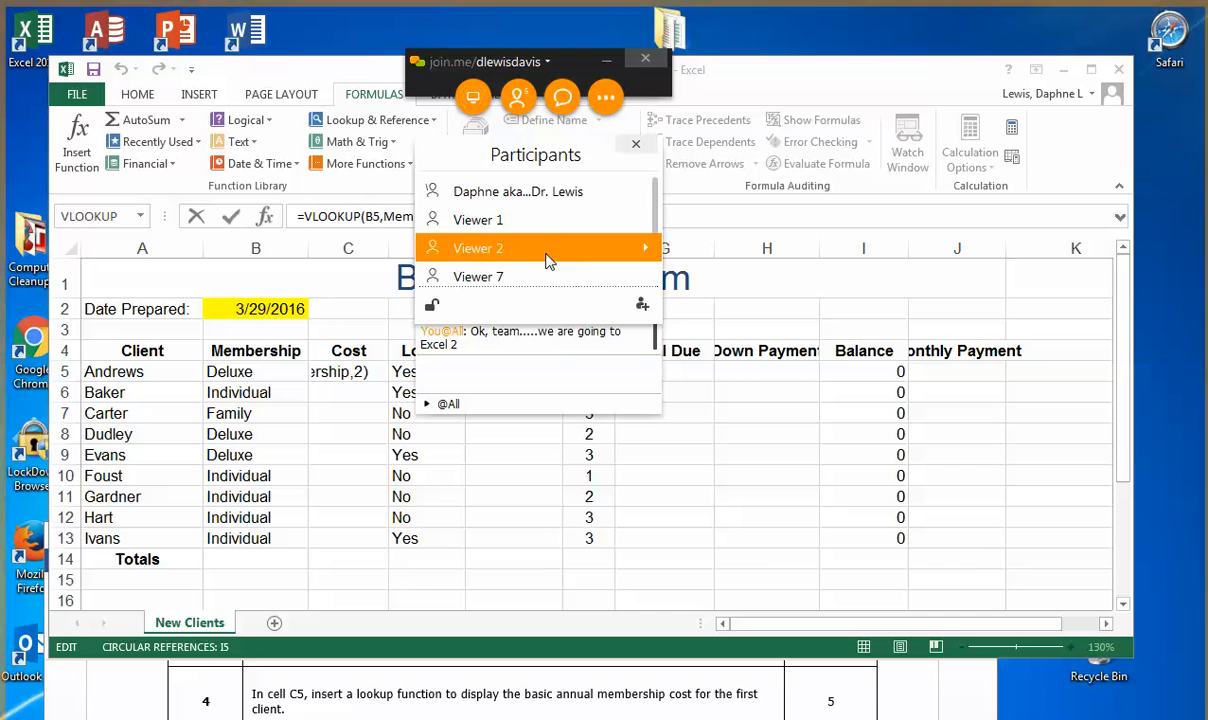
left_click(487, 343)
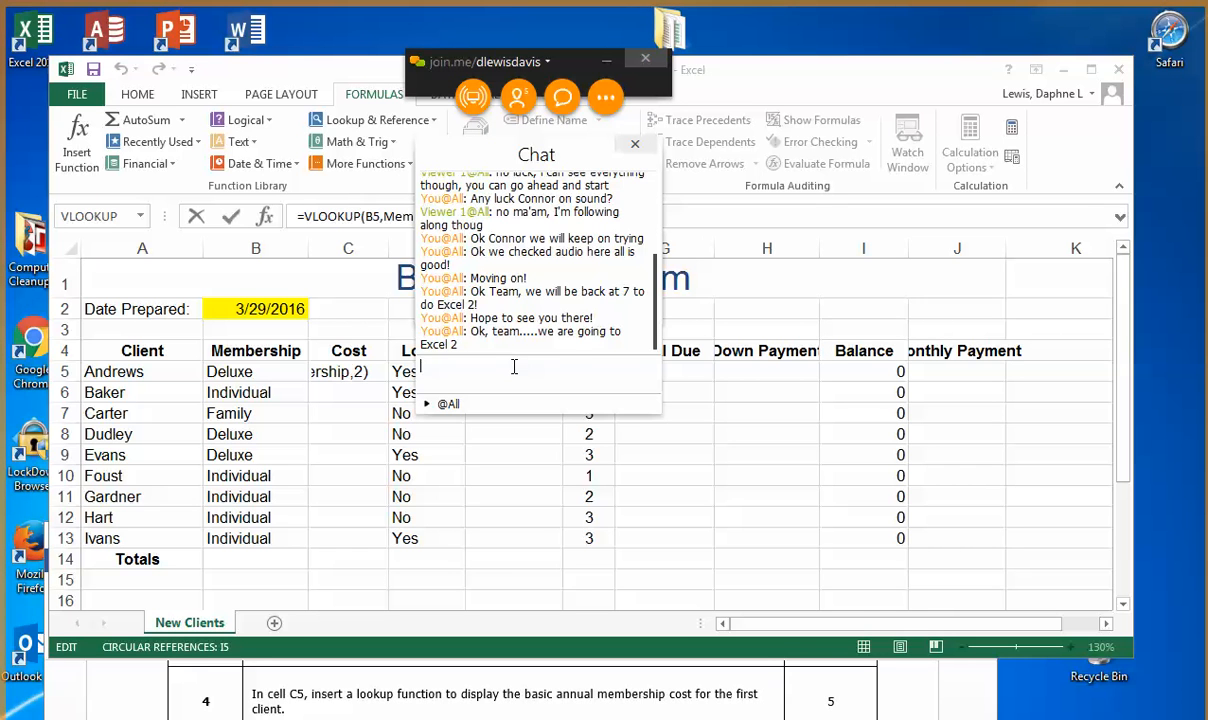
key("ctrl+v")
key("Return")
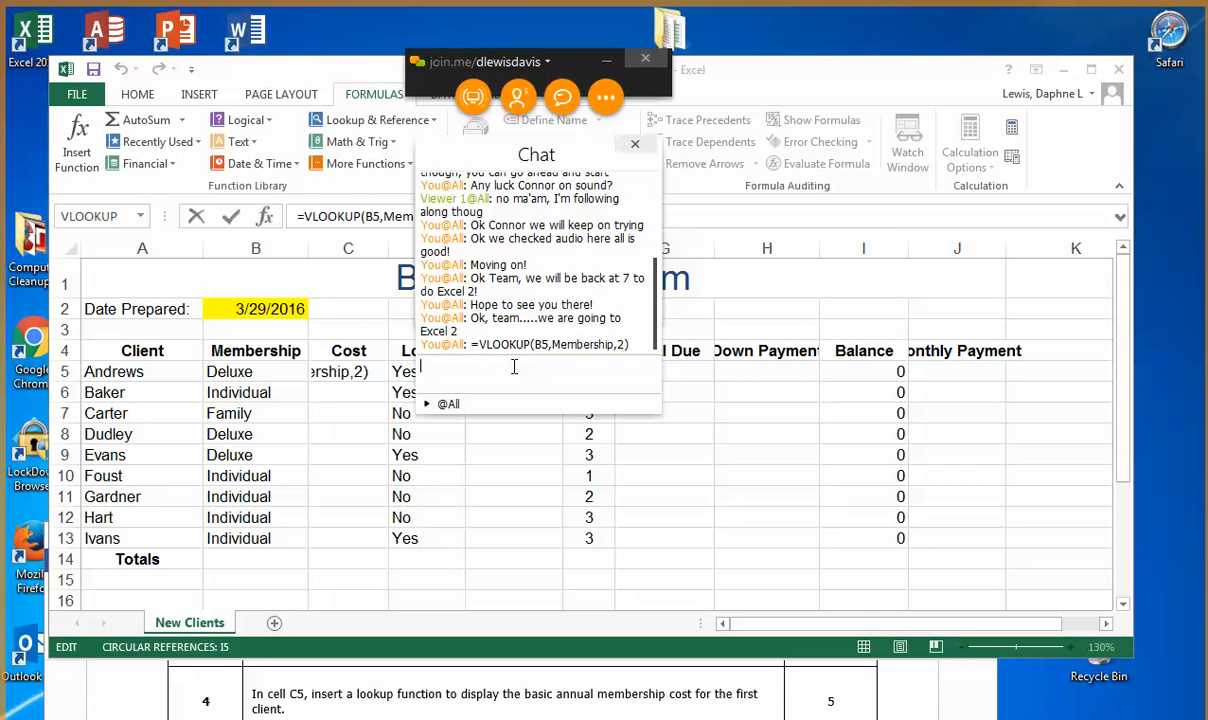
Step: Post the chat message "I hoping that VLookUP formula helps" and minimize the join.me window
type("I hoping")
type(" that VLo")
type("o")
type("Ip")
key("BackSpace")
key("BackSpace")
type("UP formula helps")
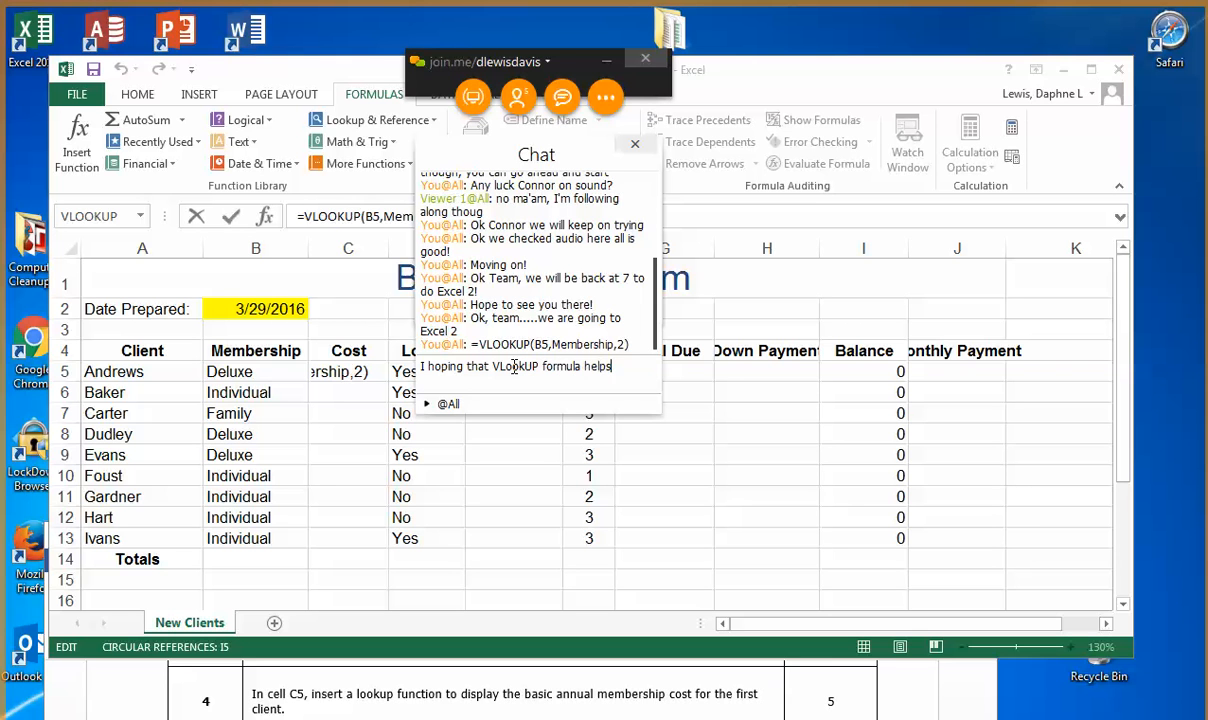
key("Return")
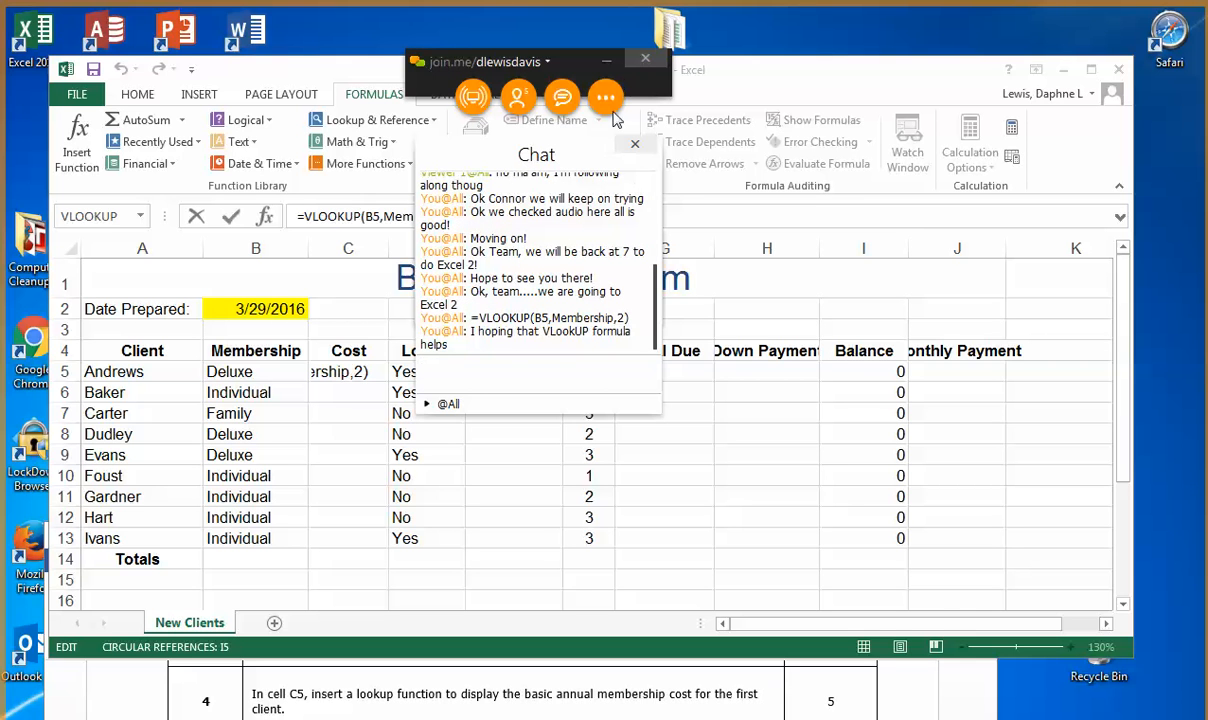
left_click(607, 64)
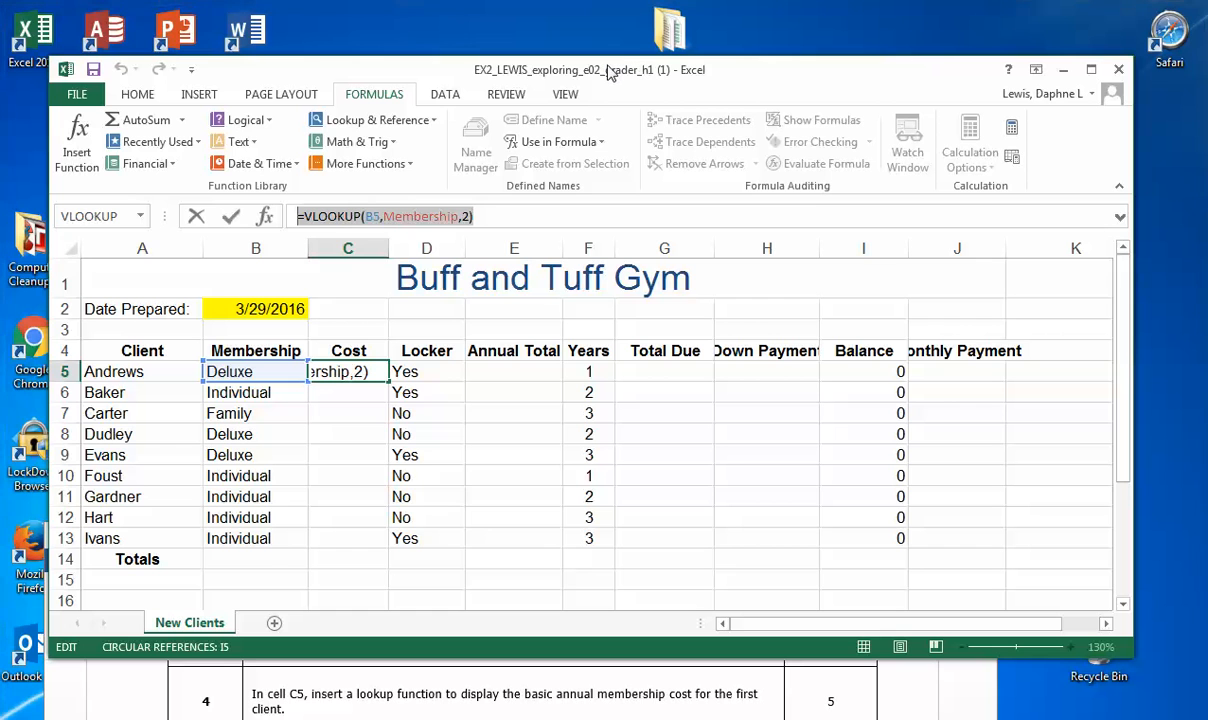
Step: Save the workbook and select cell E5, the Annual Total of the first client
left_click(93, 69)
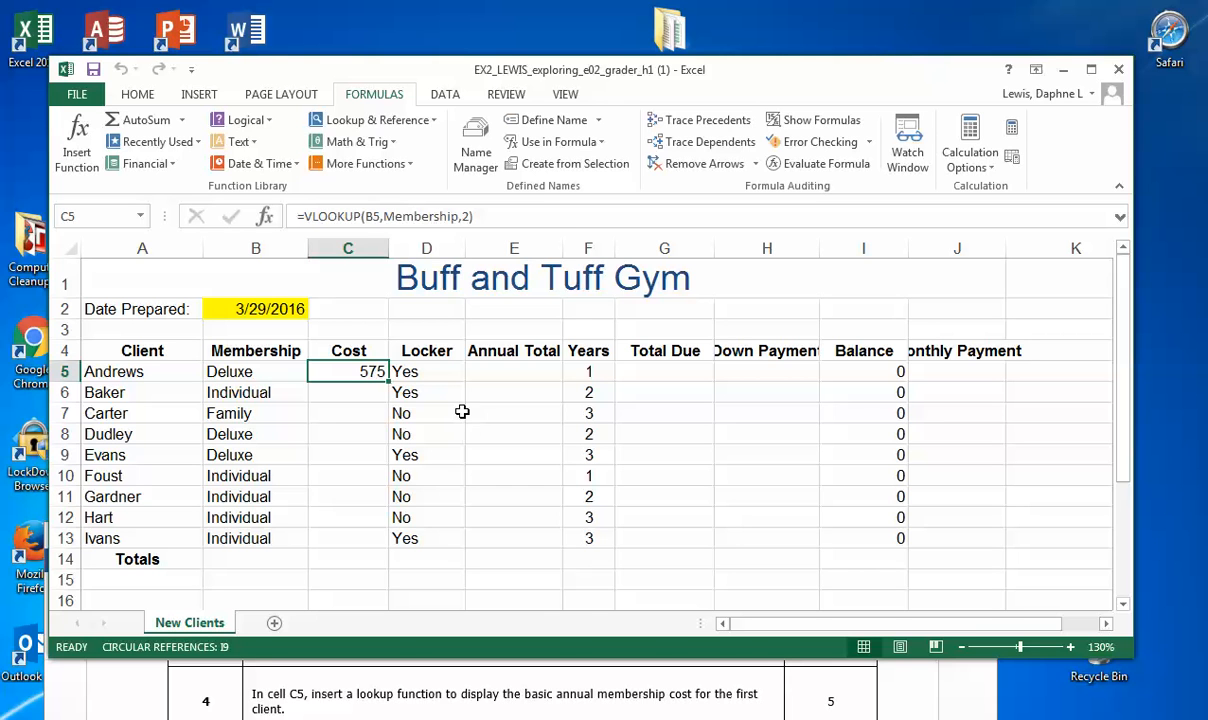
left_click(529, 372)
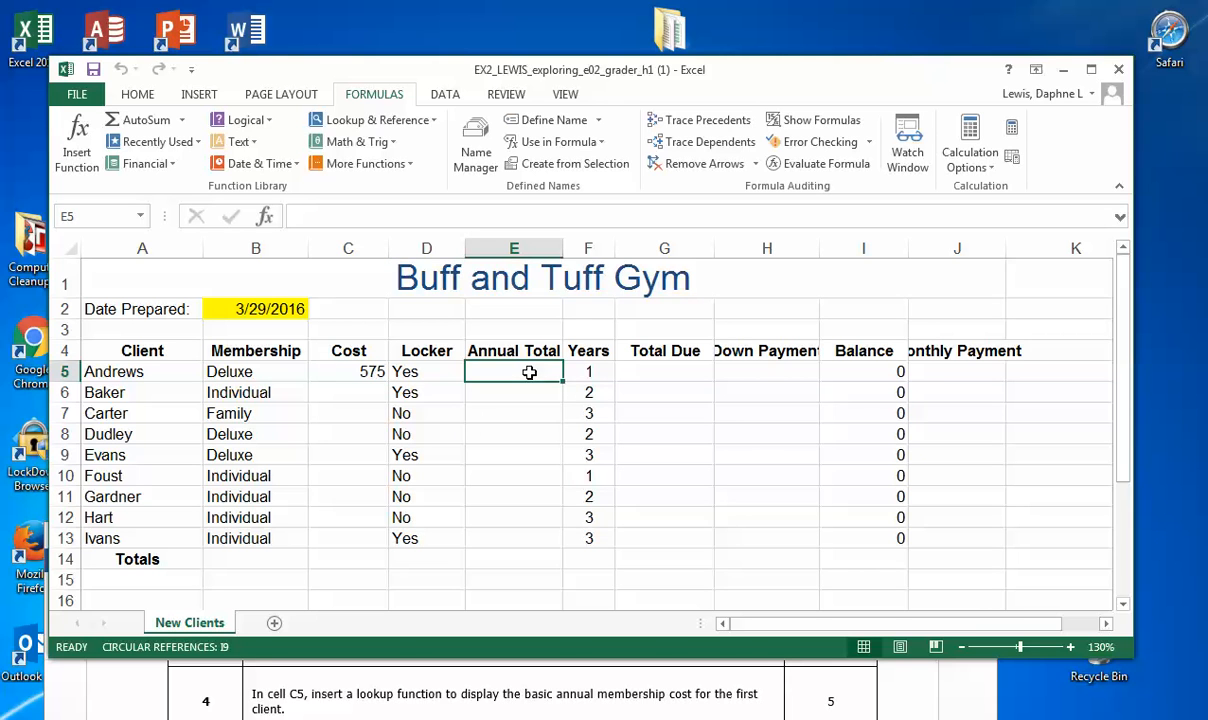
Step: Bring the instructions document to the front, move it up over the workbook, and show step 5
left_click(484, 687)
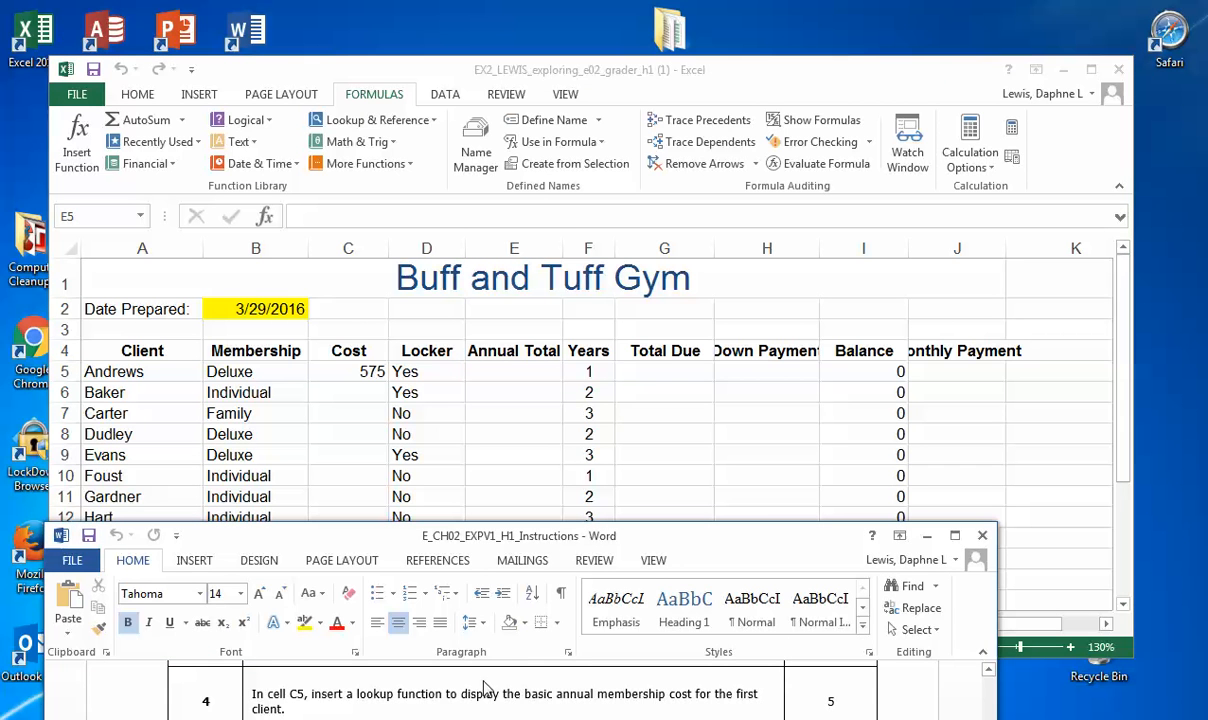
key("Down")
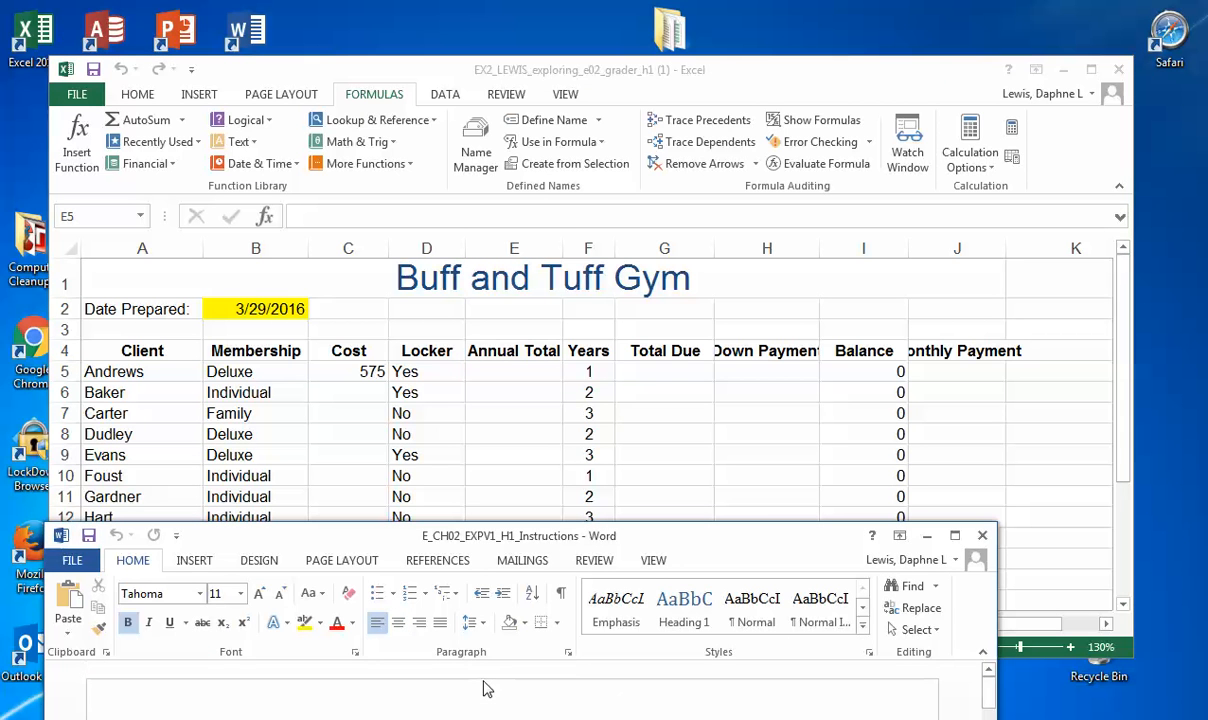
left_click_drag(696, 537, 680, 150)
scroll(836, 372, "down", 8)
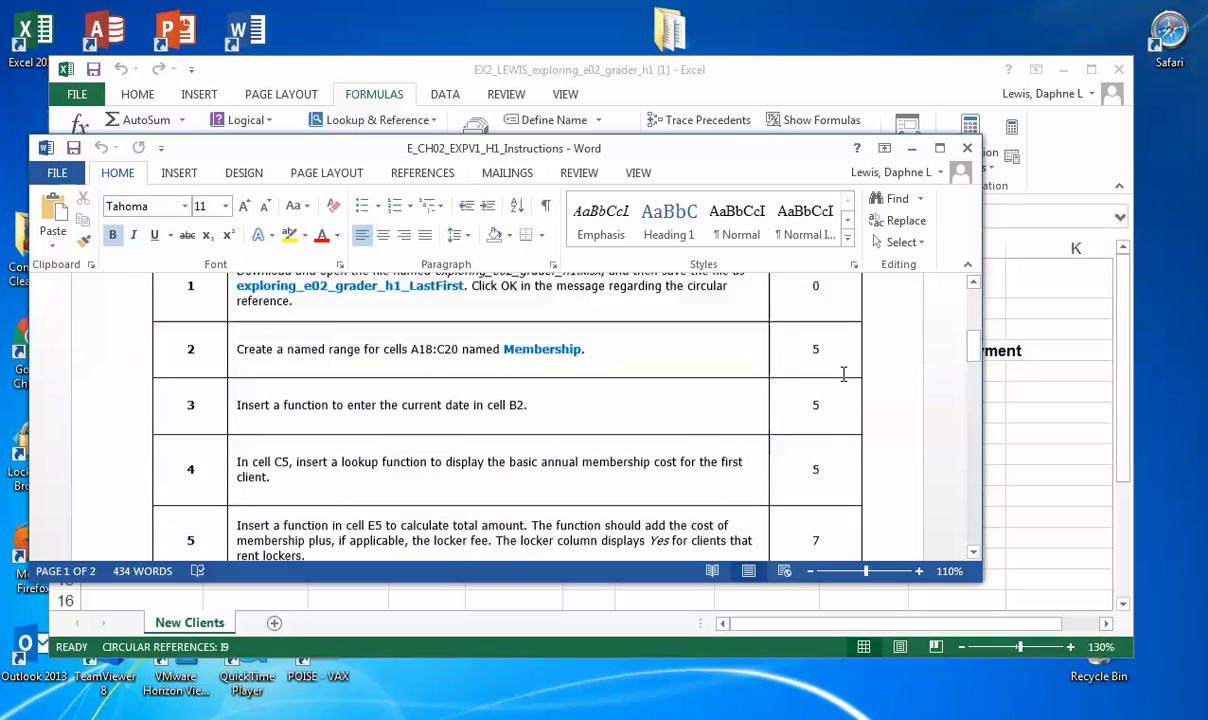
Step: Show step 5 of the instructions, move the document below the first client rows, and minimize the join.me window
scroll(843, 374, "down", 3)
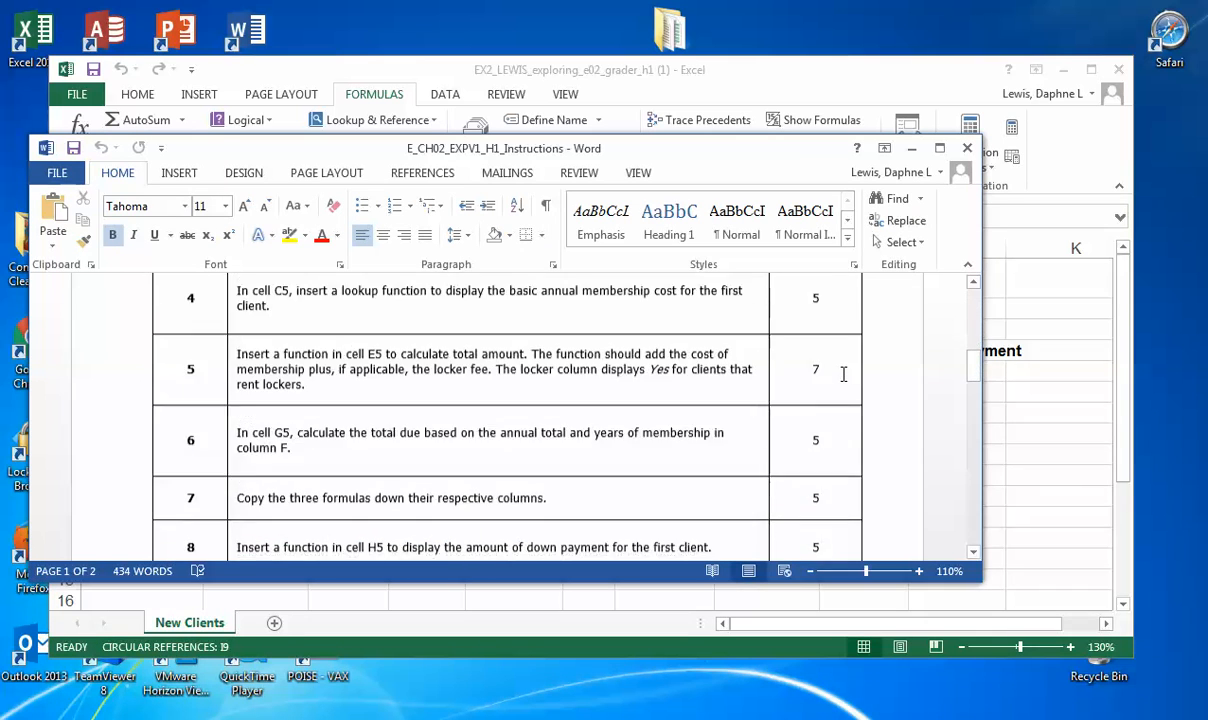
left_click_drag(659, 158, 702, 541)
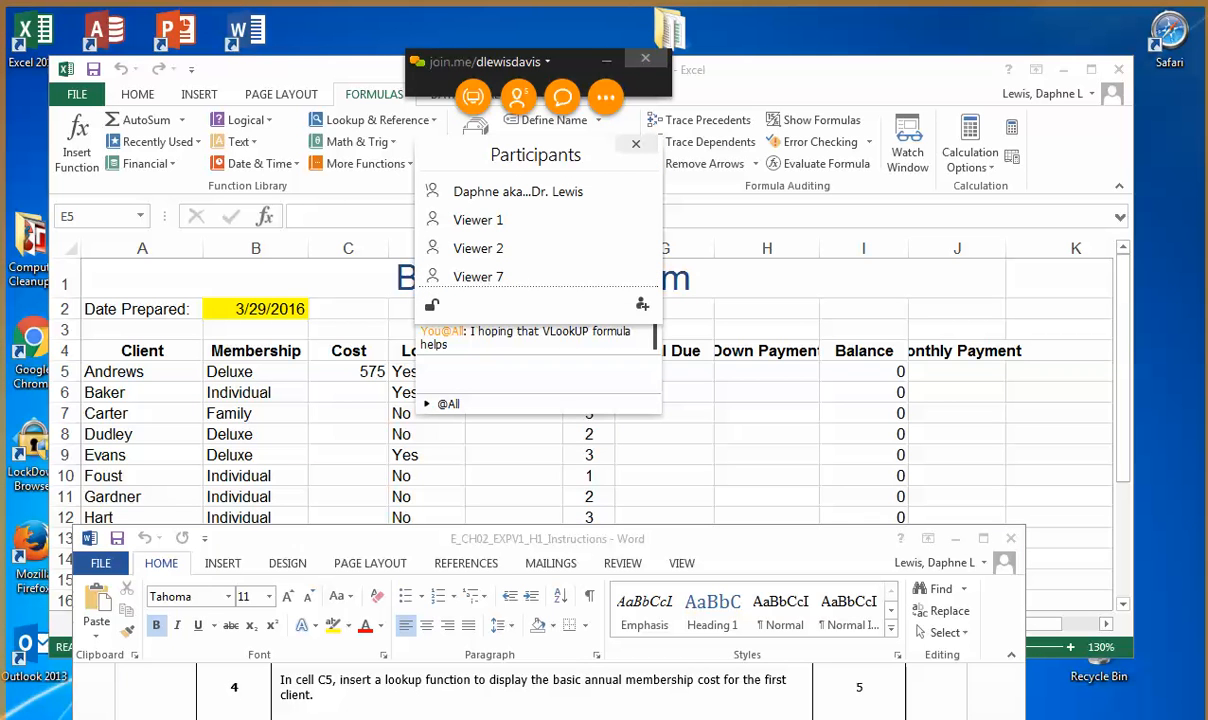
left_click(607, 64)
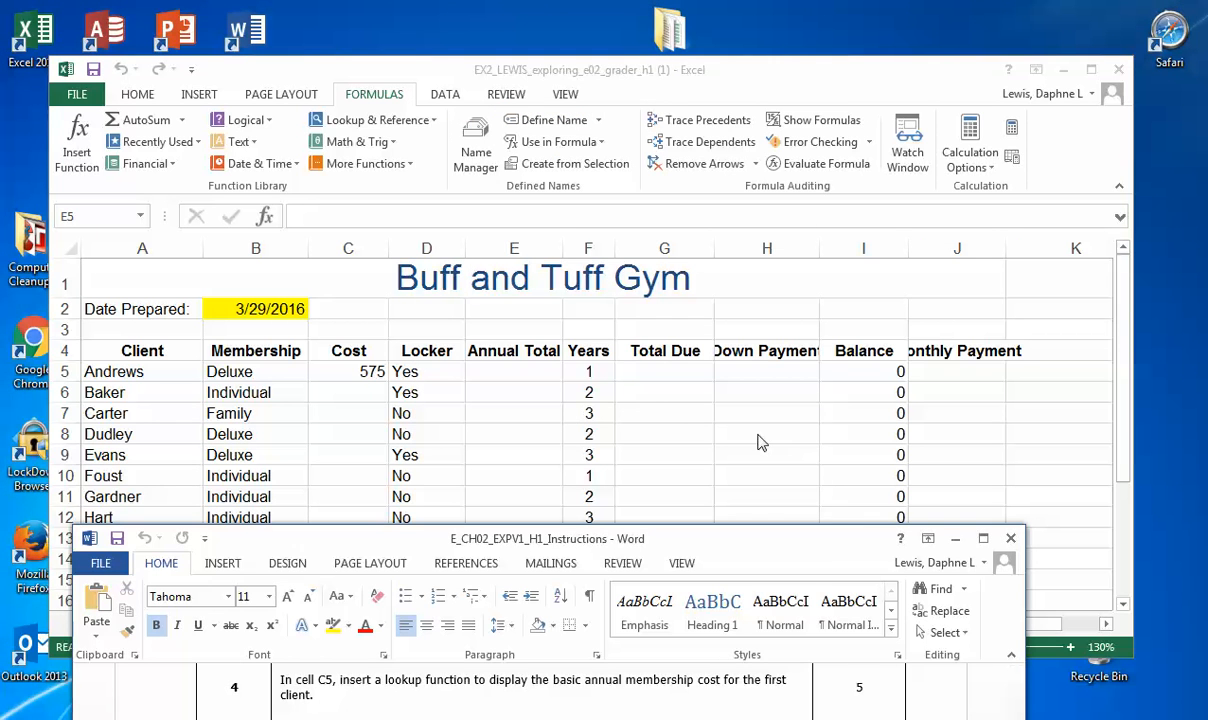
Step: Insert an IF function in cell E5 with the logical test D5="Yes", keeping its dialog clear of the Locker column
left_click(513, 371)
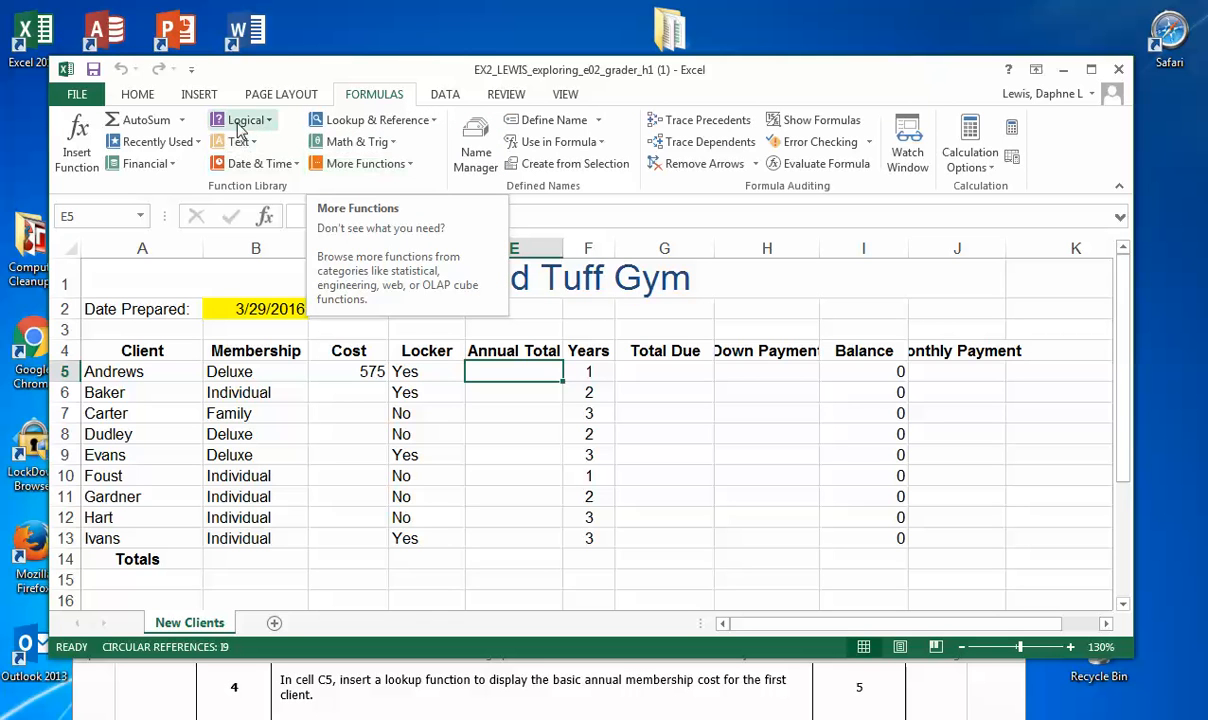
left_click(271, 122)
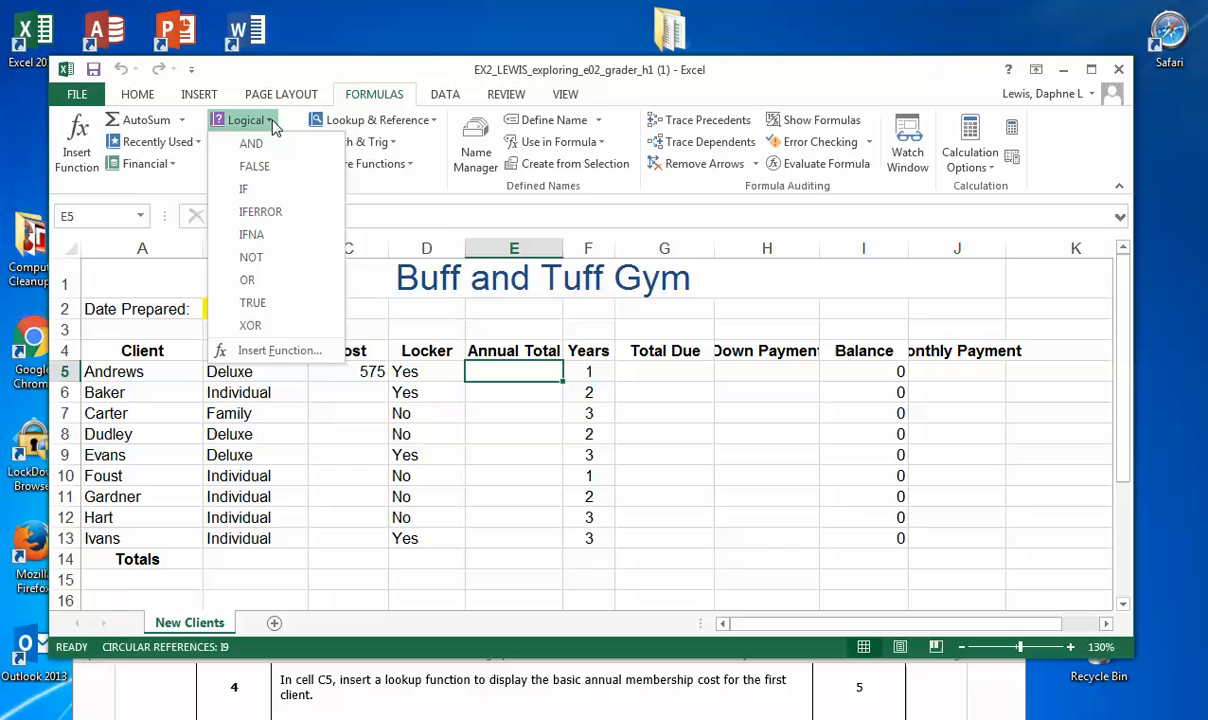
left_click(259, 192)
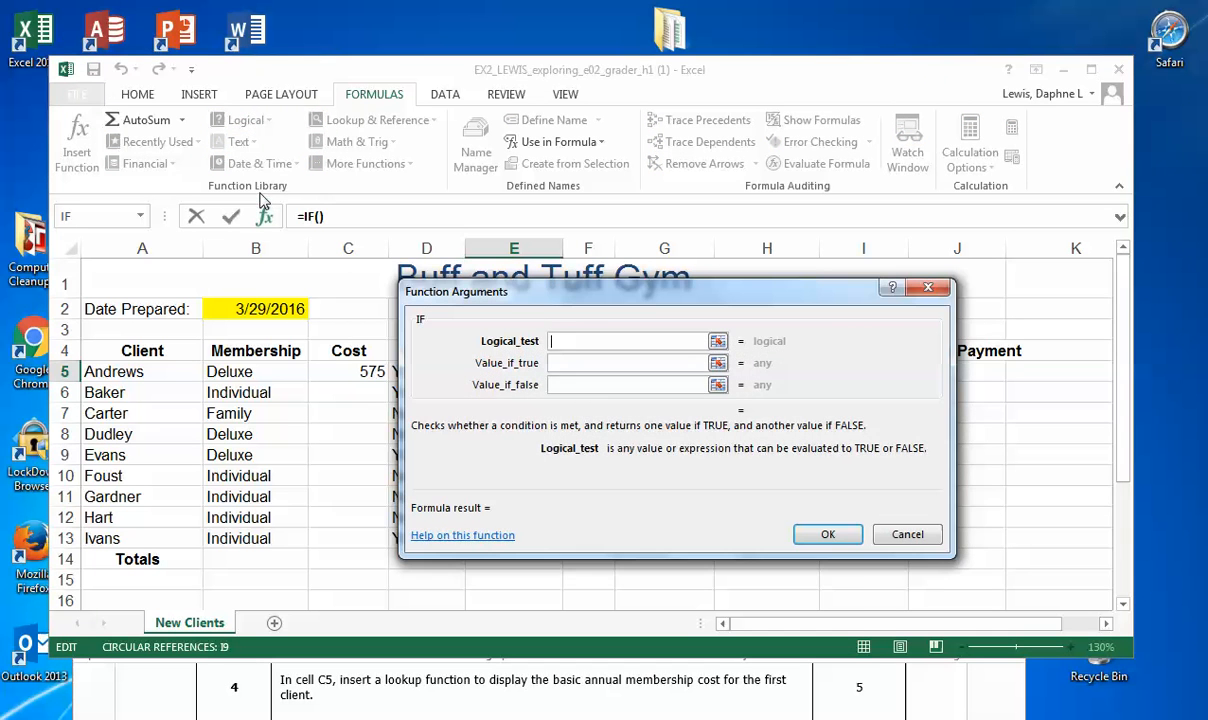
left_click_drag(652, 301, 708, 311)
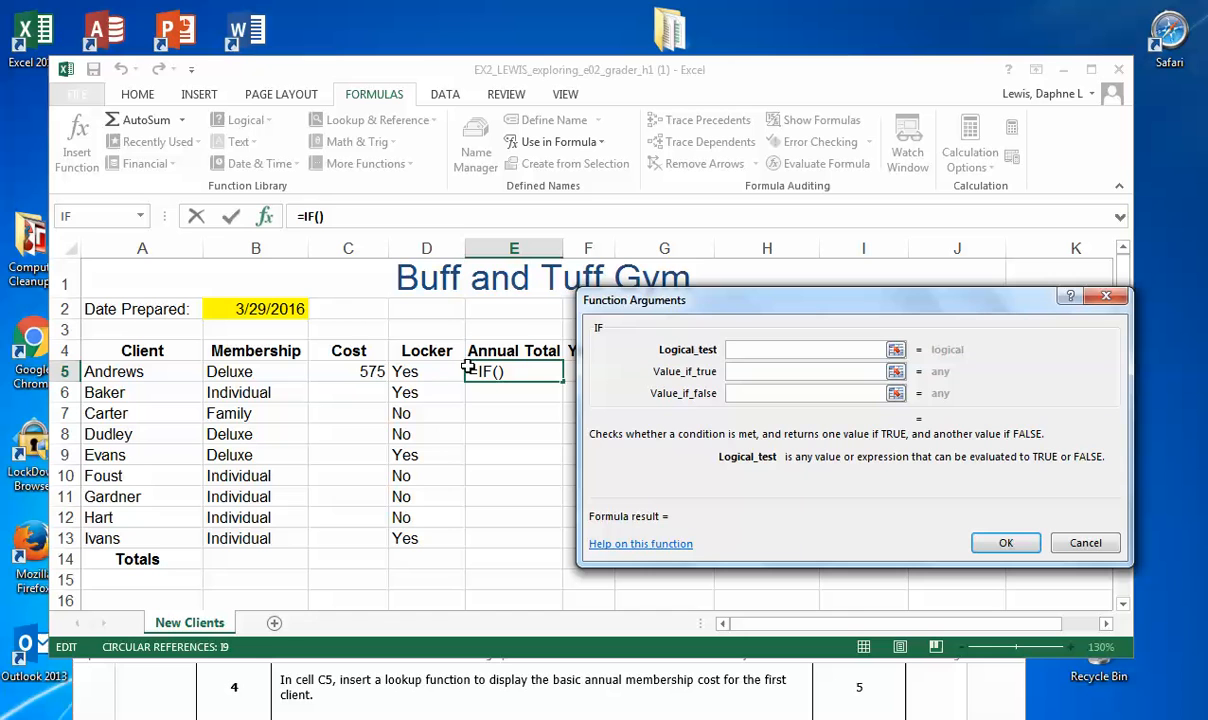
left_click(426, 373)
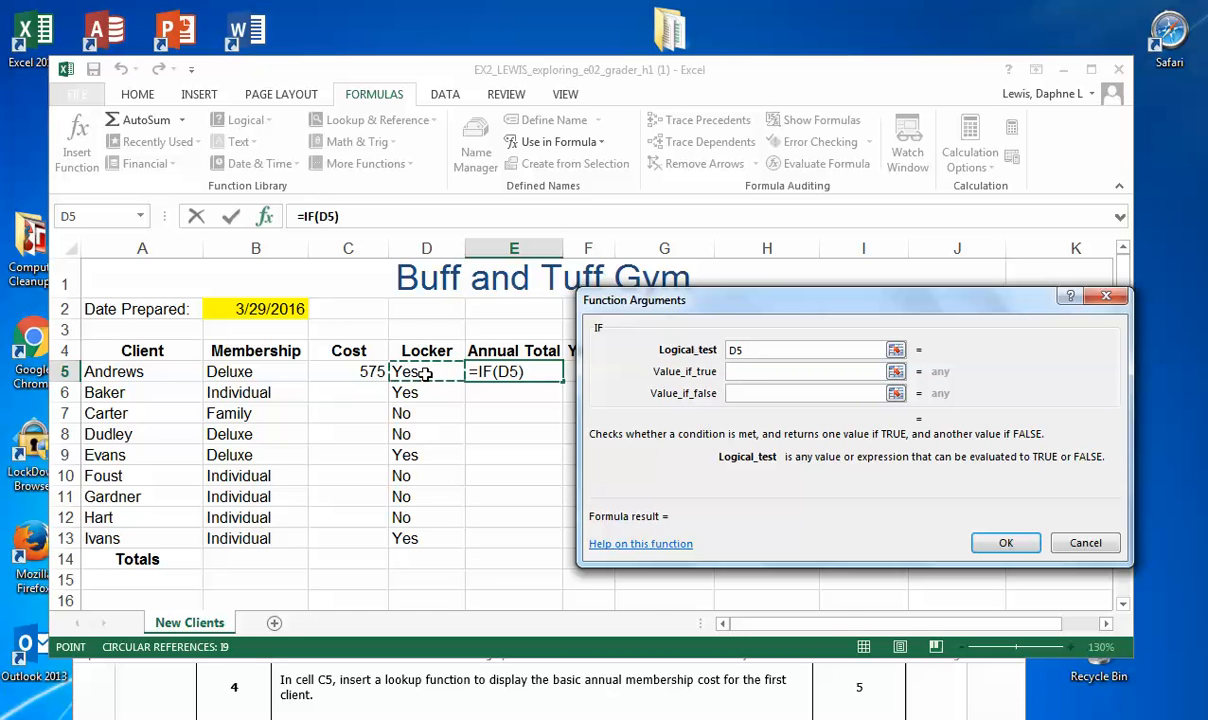
type("=\"Yes")
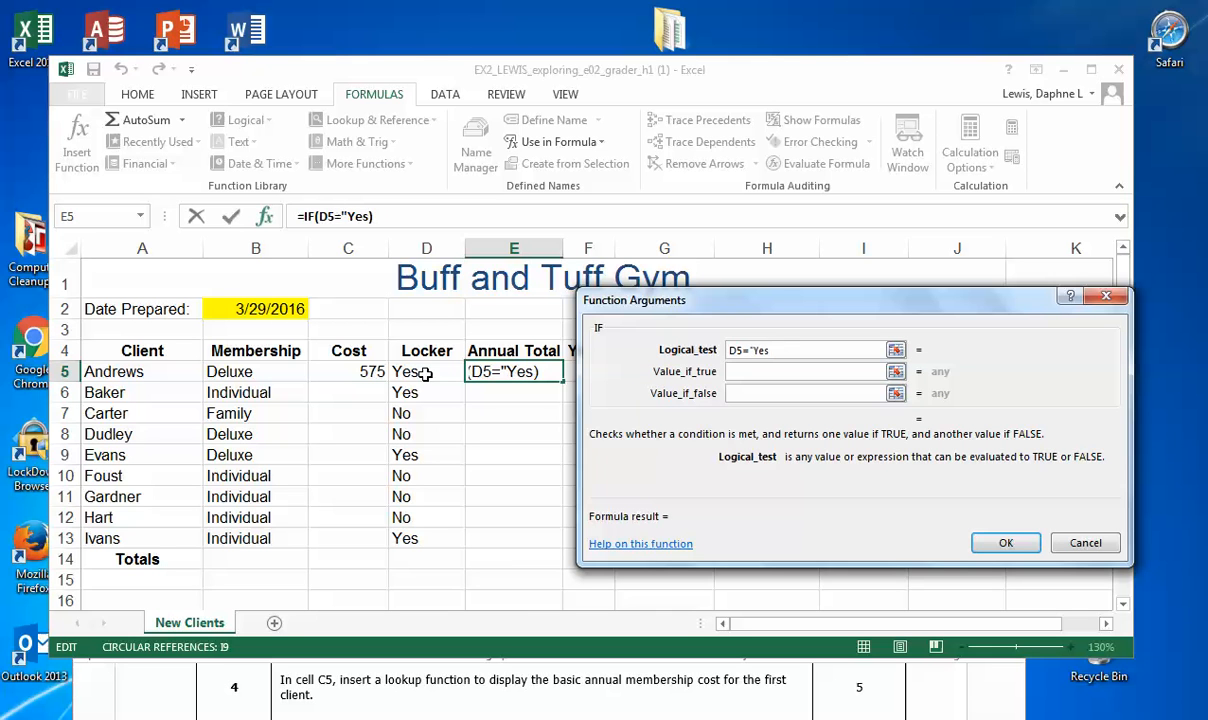
type("\"")
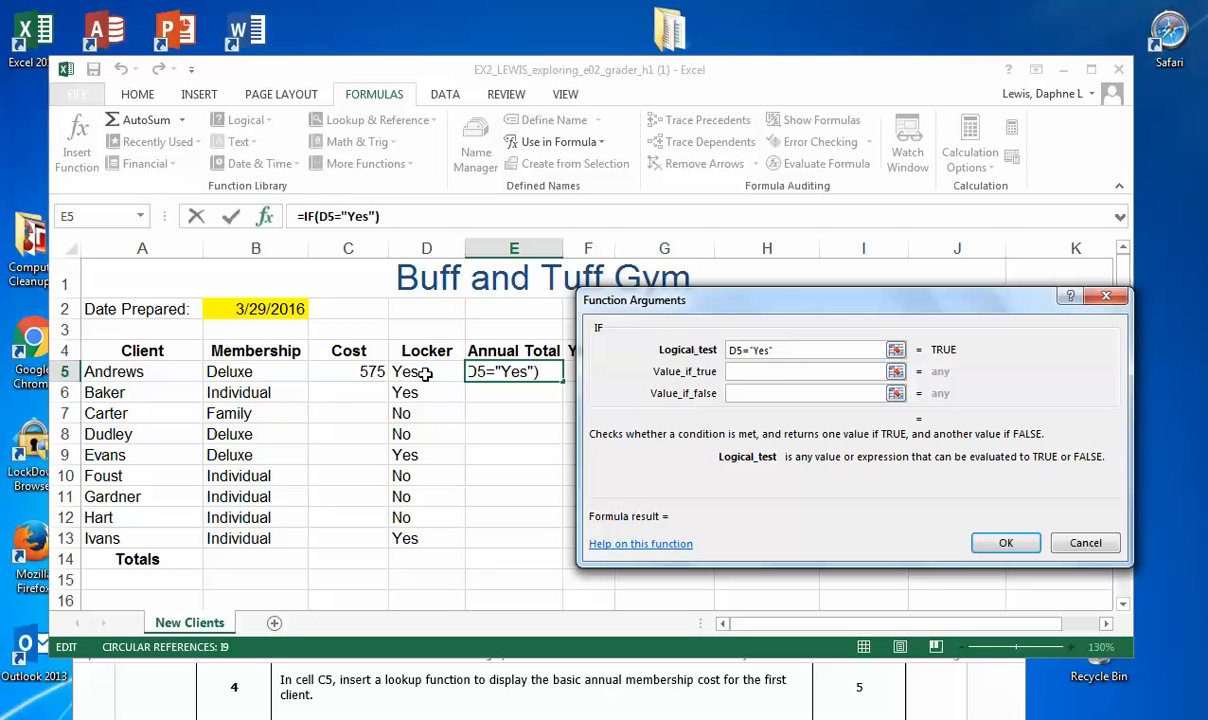
key("Tab")
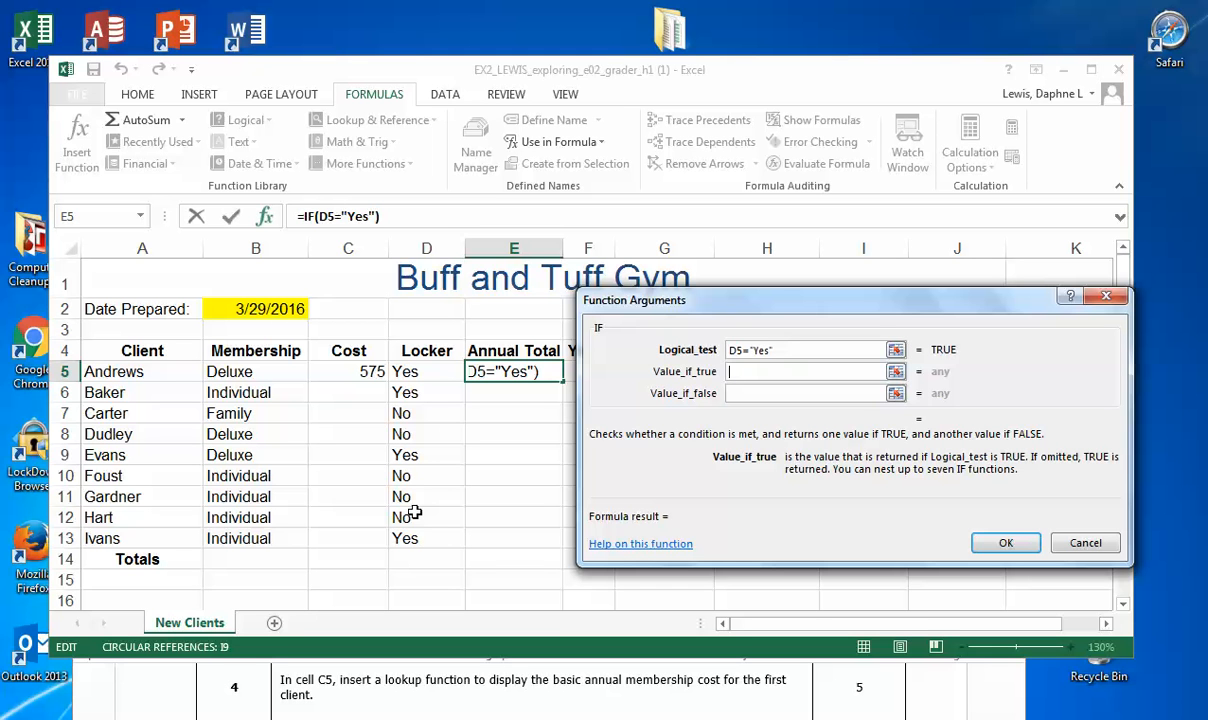
Step: Set the IF function's value if true to $B$22+C5, the absolute locker fee plus the membership cost
scroll(414, 512, "down", 3)
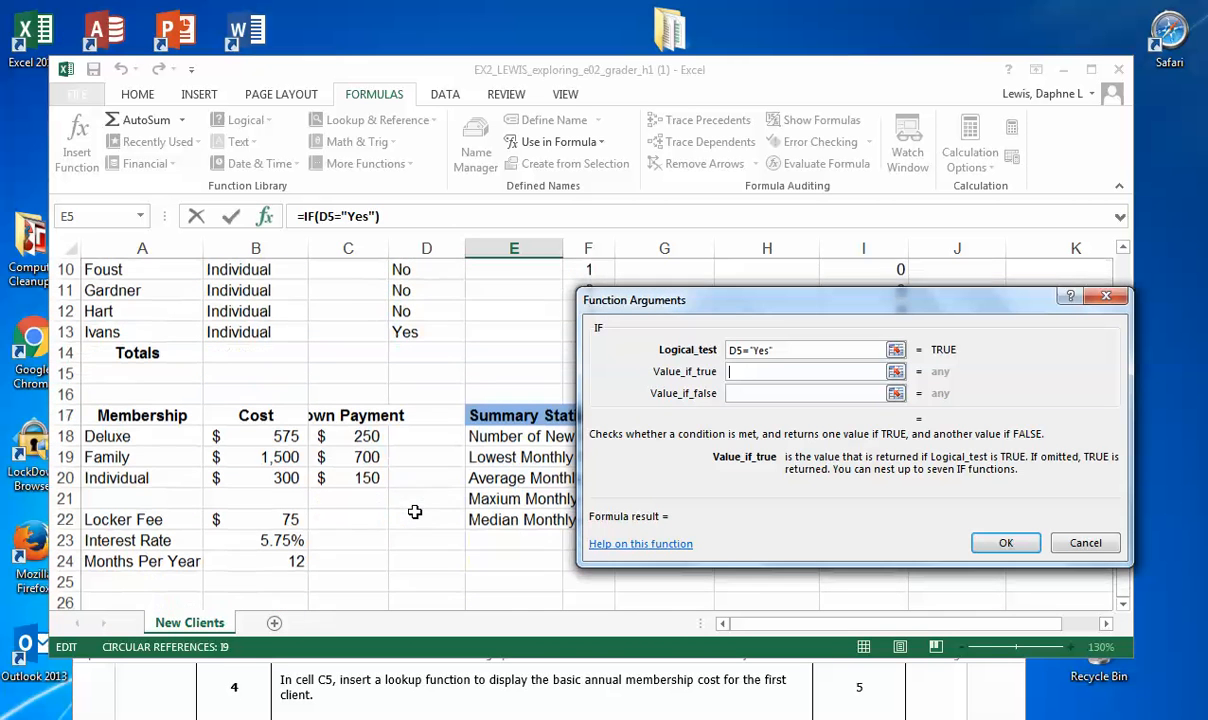
left_click(288, 519)
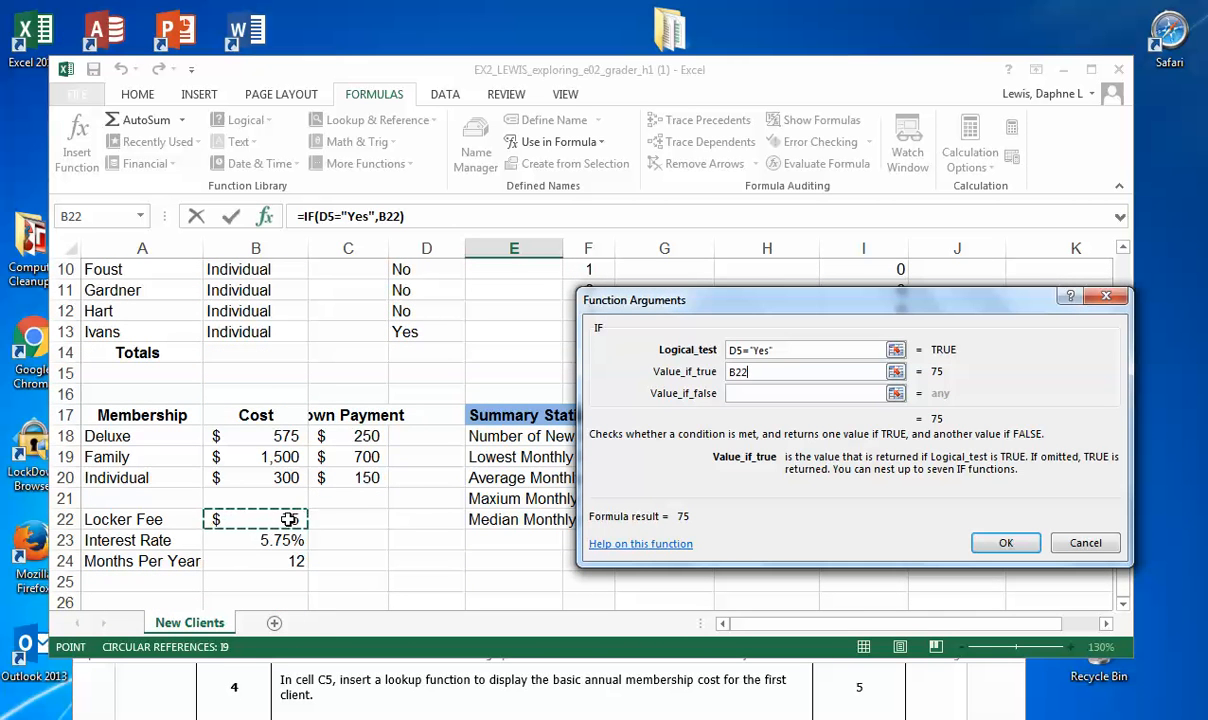
left_click(737, 372)
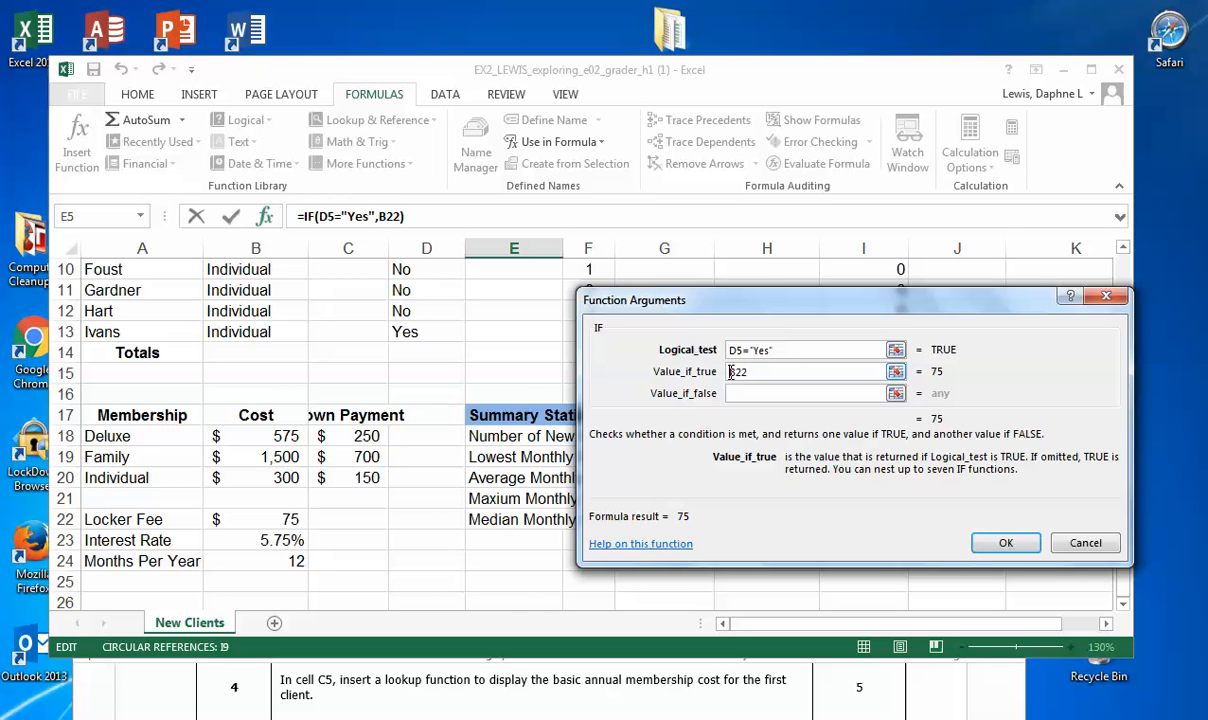
type("$")
left_click(741, 372)
type("$")
type("+")
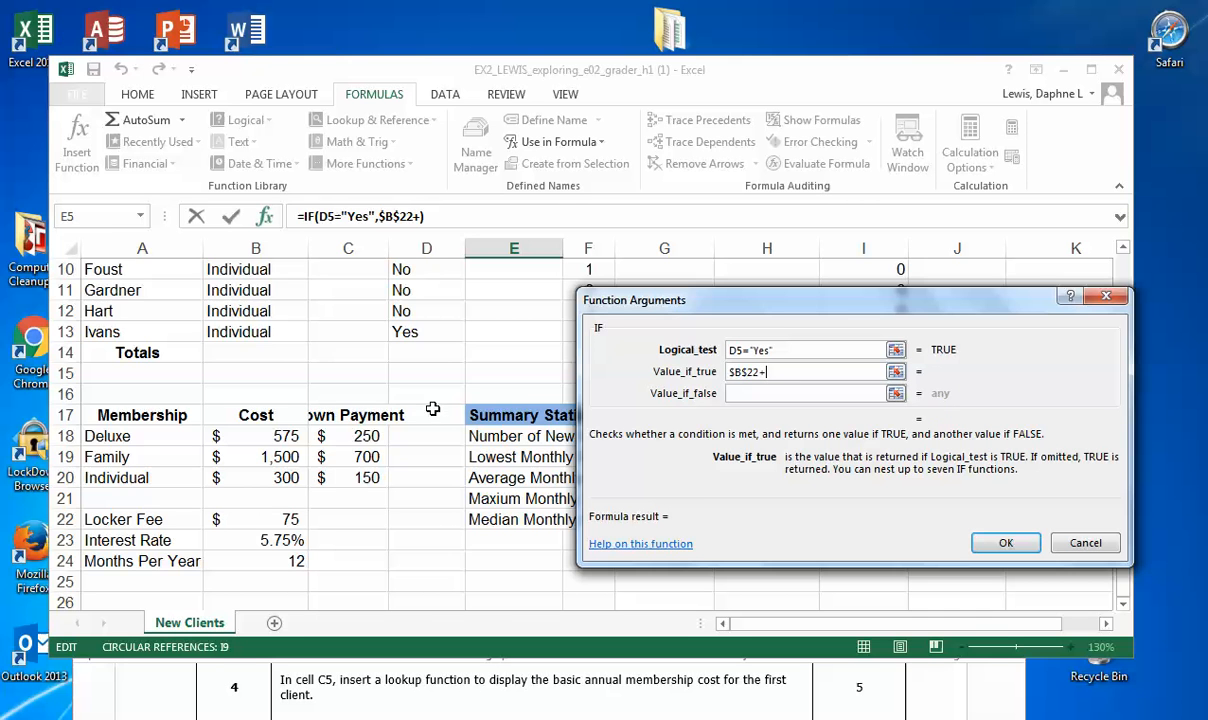
scroll(410, 385, "up", 3)
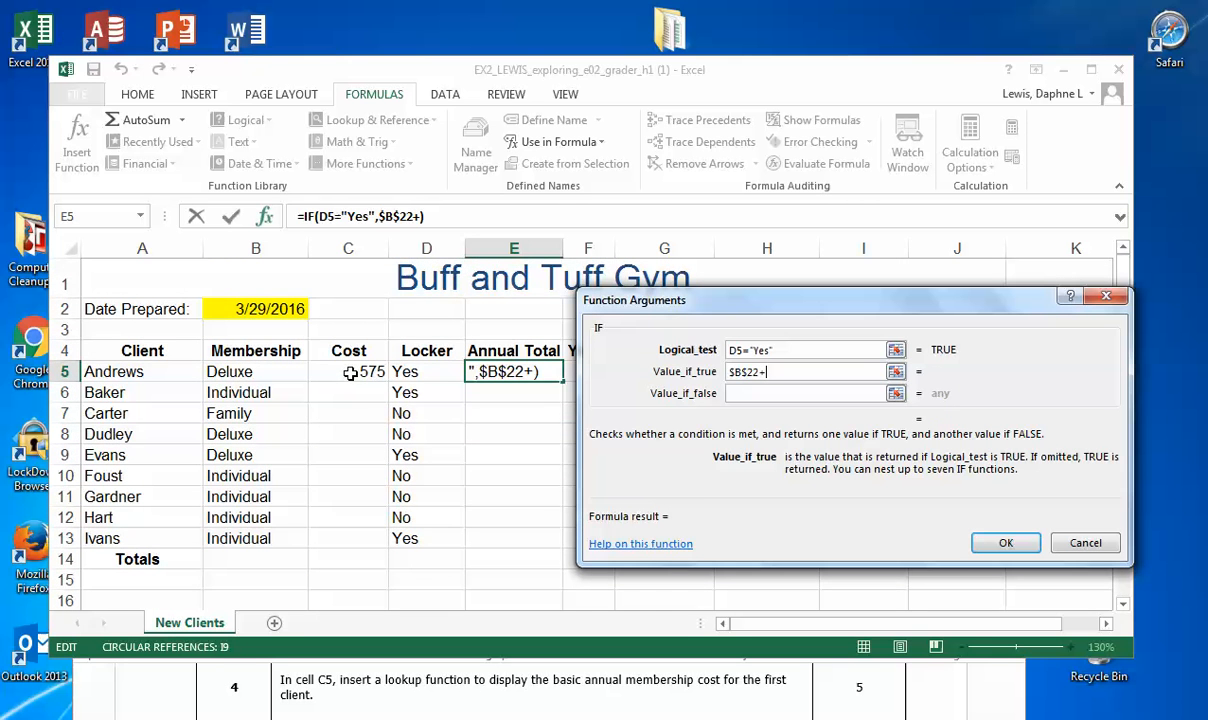
left_click(351, 374)
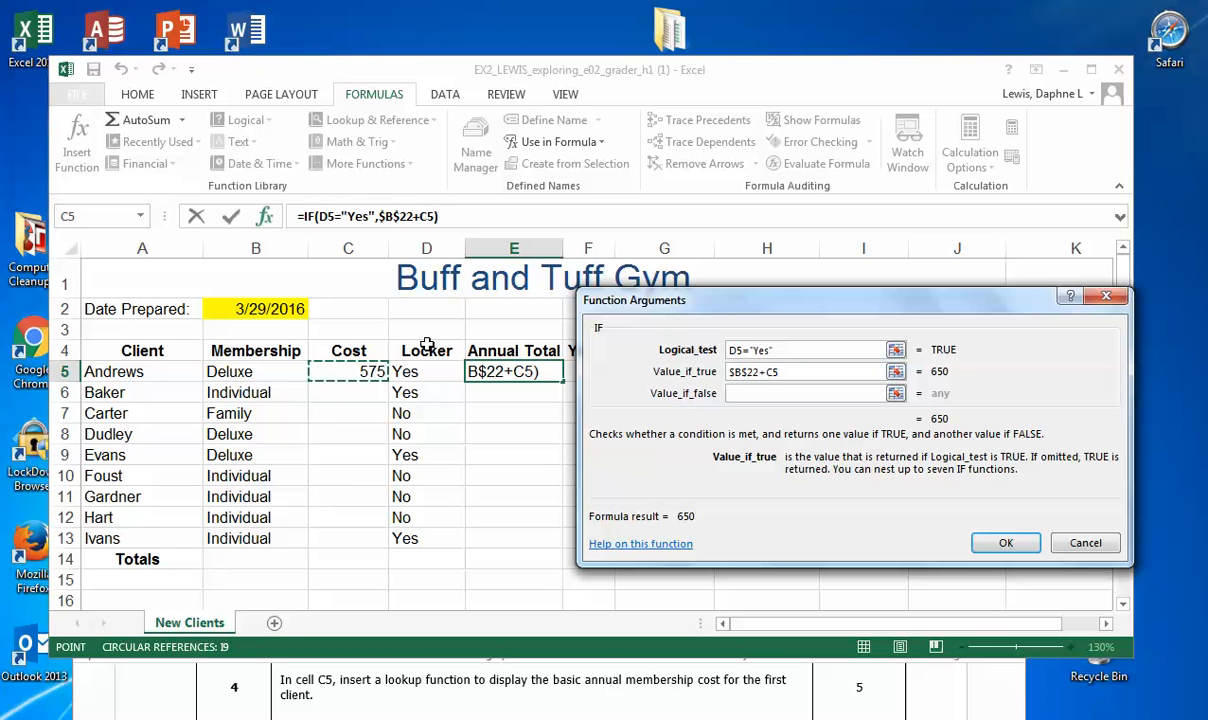
Step: Set the value if false to the membership cost in C5 and complete the IF function
left_click(743, 395)
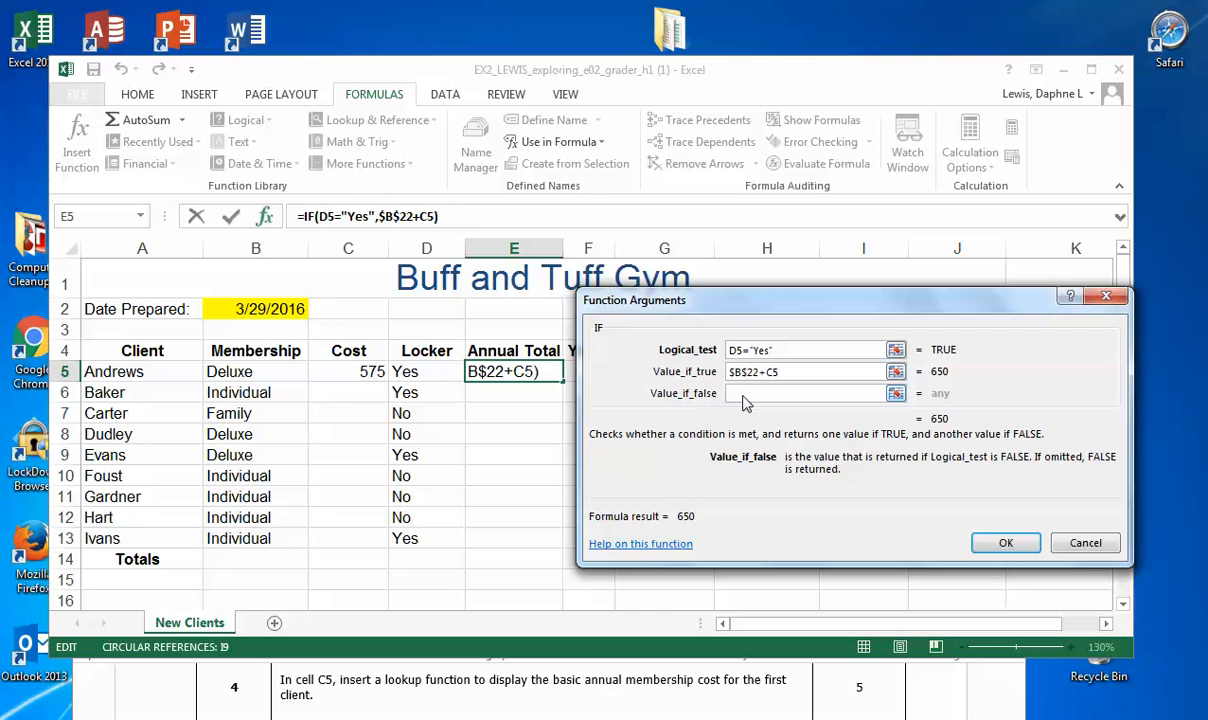
left_click(349, 369)
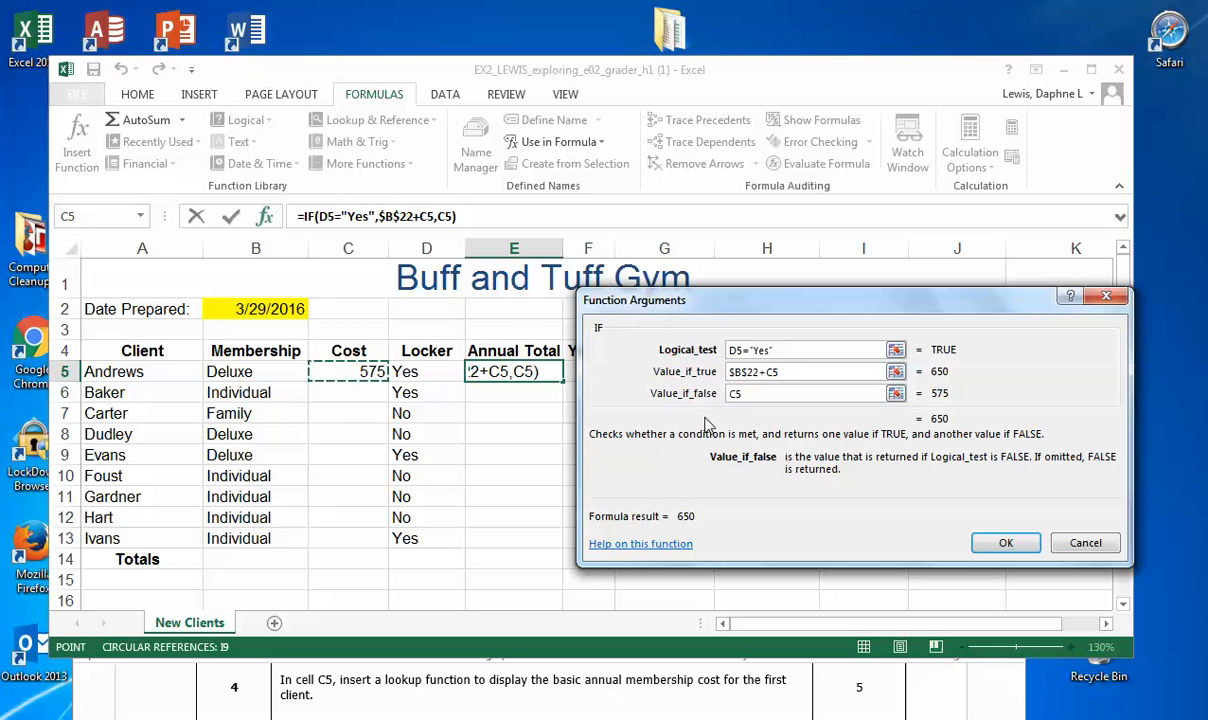
left_click(1006, 542)
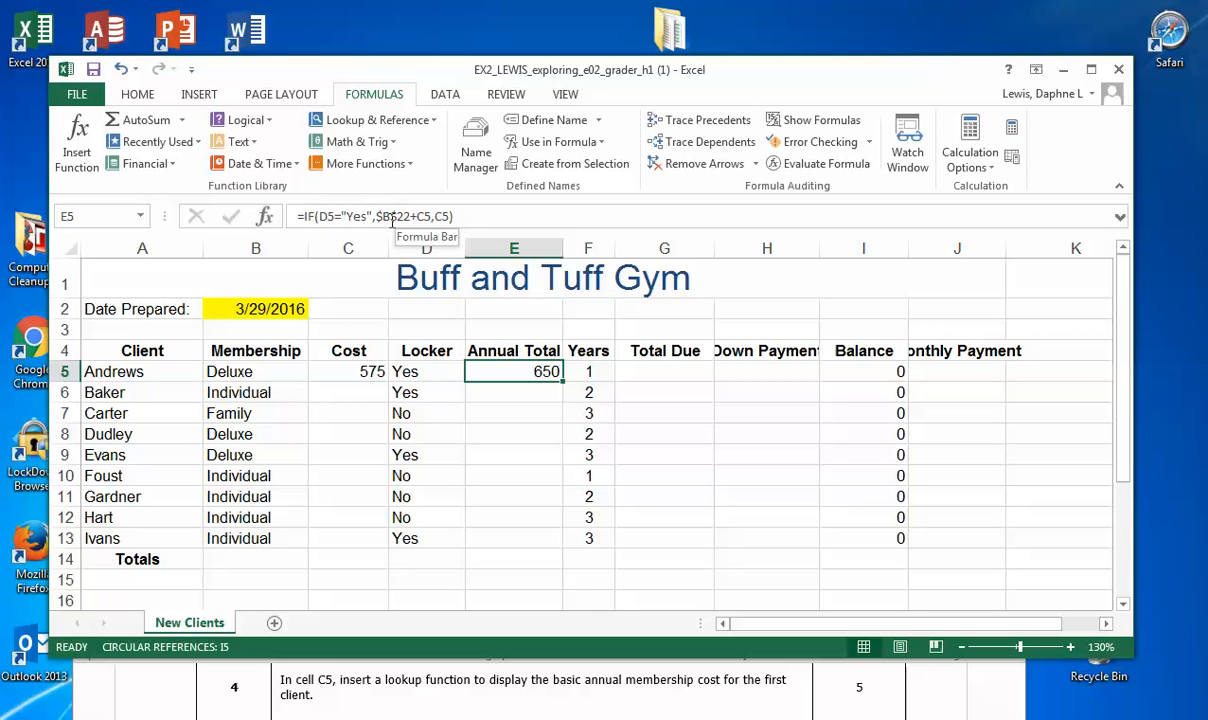
Step: Bring step 6 of the instructions document into view below the client rows, and save the workbook
left_click(480, 664)
scroll(505, 692, "down", 3)
scroll(505, 692, "up", 1)
mouse_move(632, 545)
left_mouse_down()
mouse_move(628, 511)
mouse_move(633, 526)
left_mouse_up()
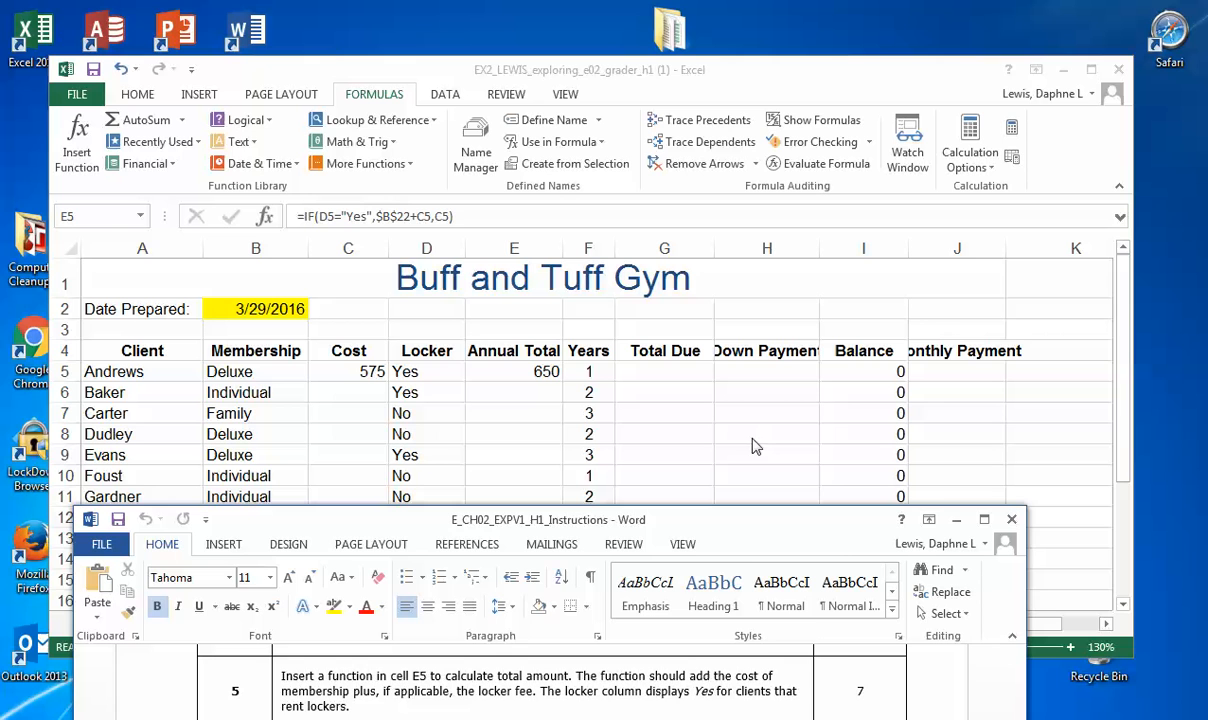
left_click(755, 690)
scroll(755, 690, "down", 2)
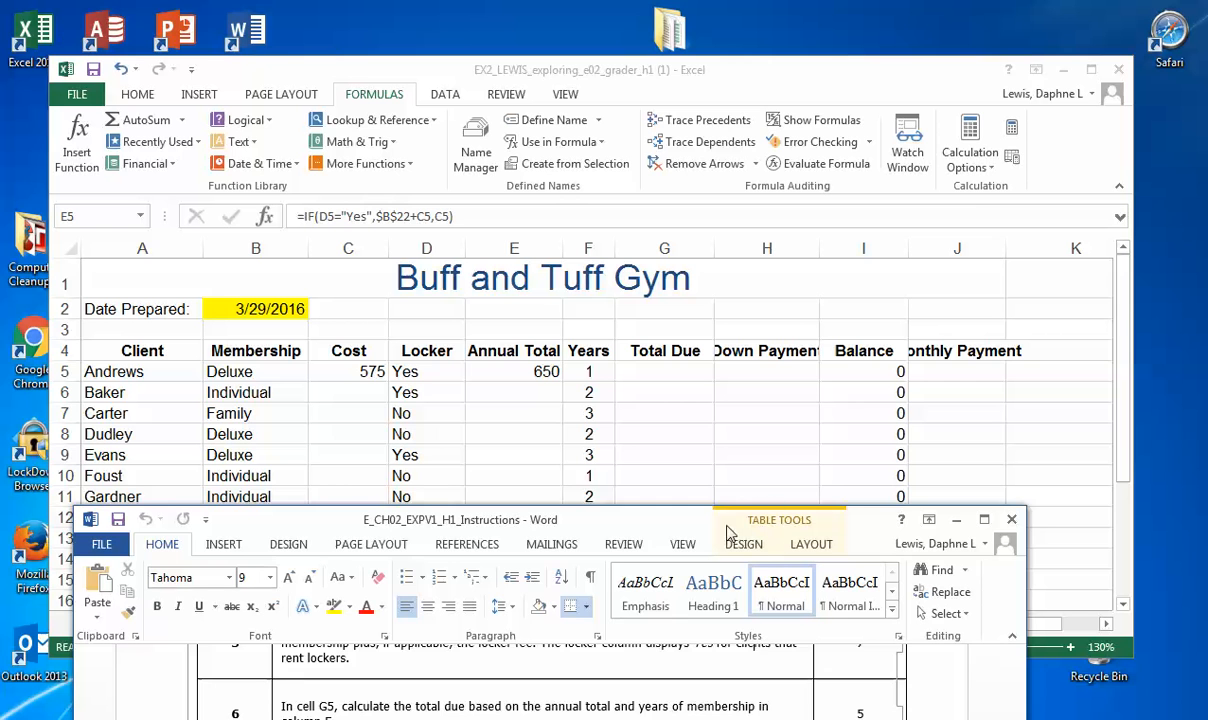
left_click_drag(696, 530, 708, 509)
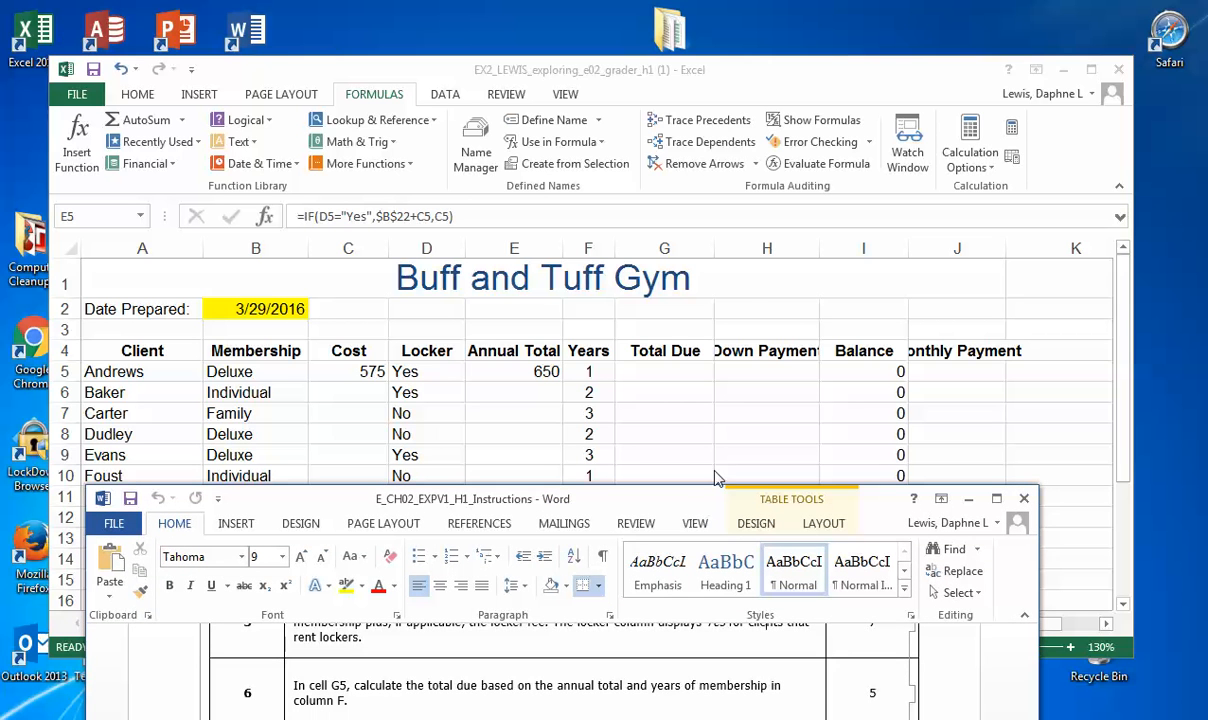
left_click(740, 286)
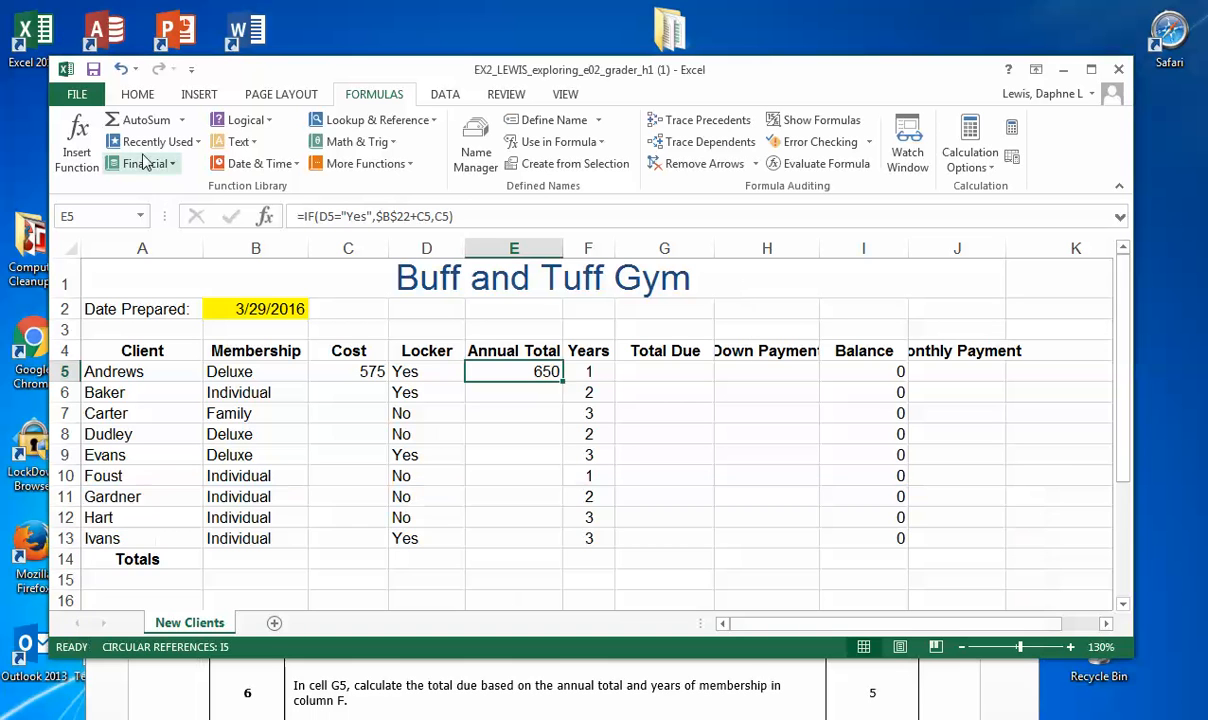
left_click(94, 74)
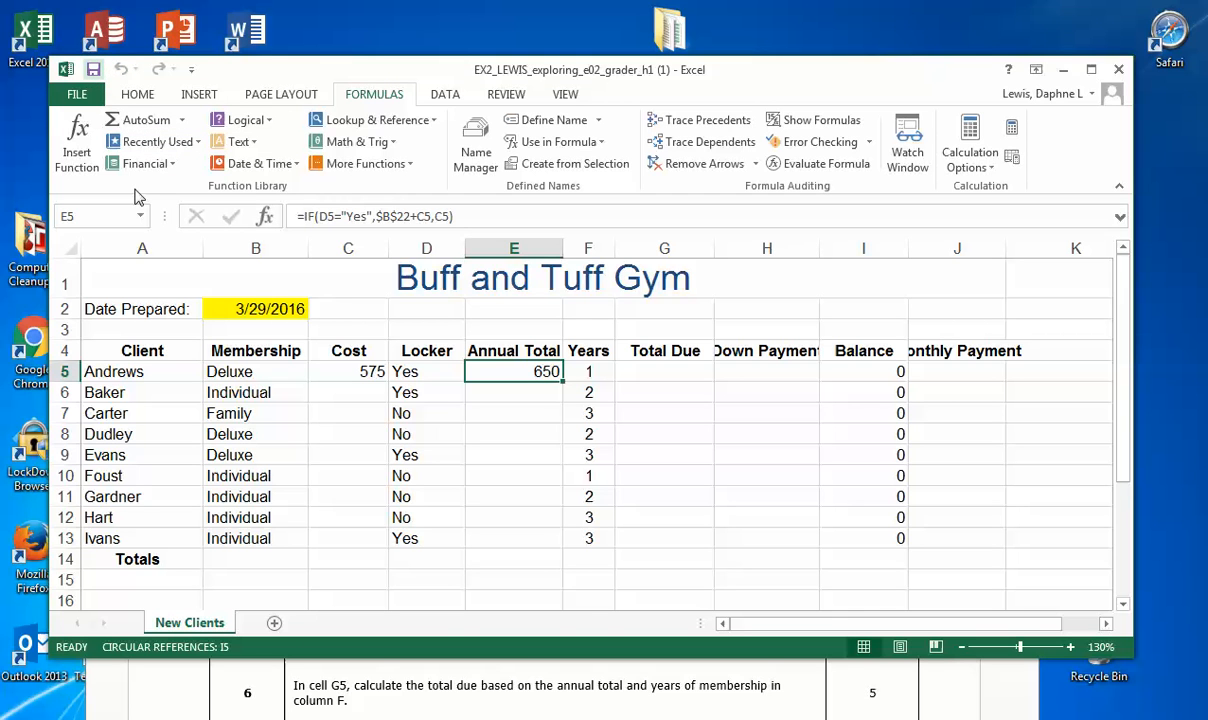
Step: Read step 6 in the instructions, marking "calculate the total due based on the", and return to the workbook
left_click(383, 689)
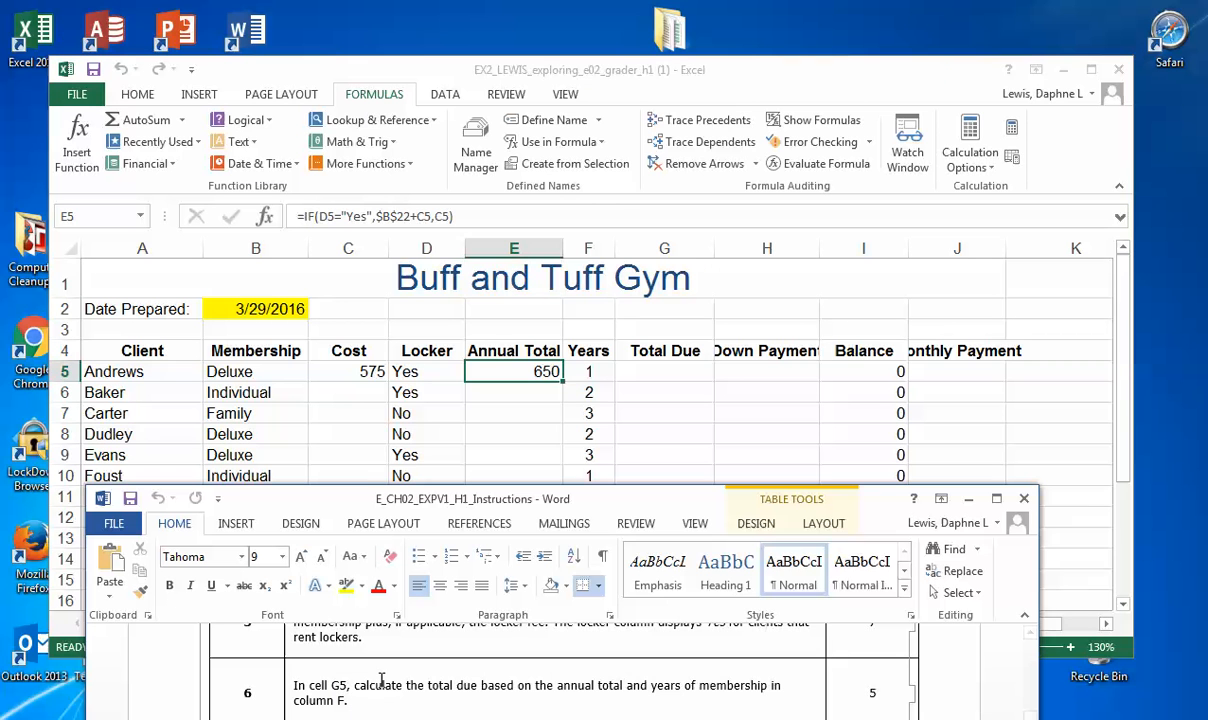
left_click_drag(355, 688, 545, 690)
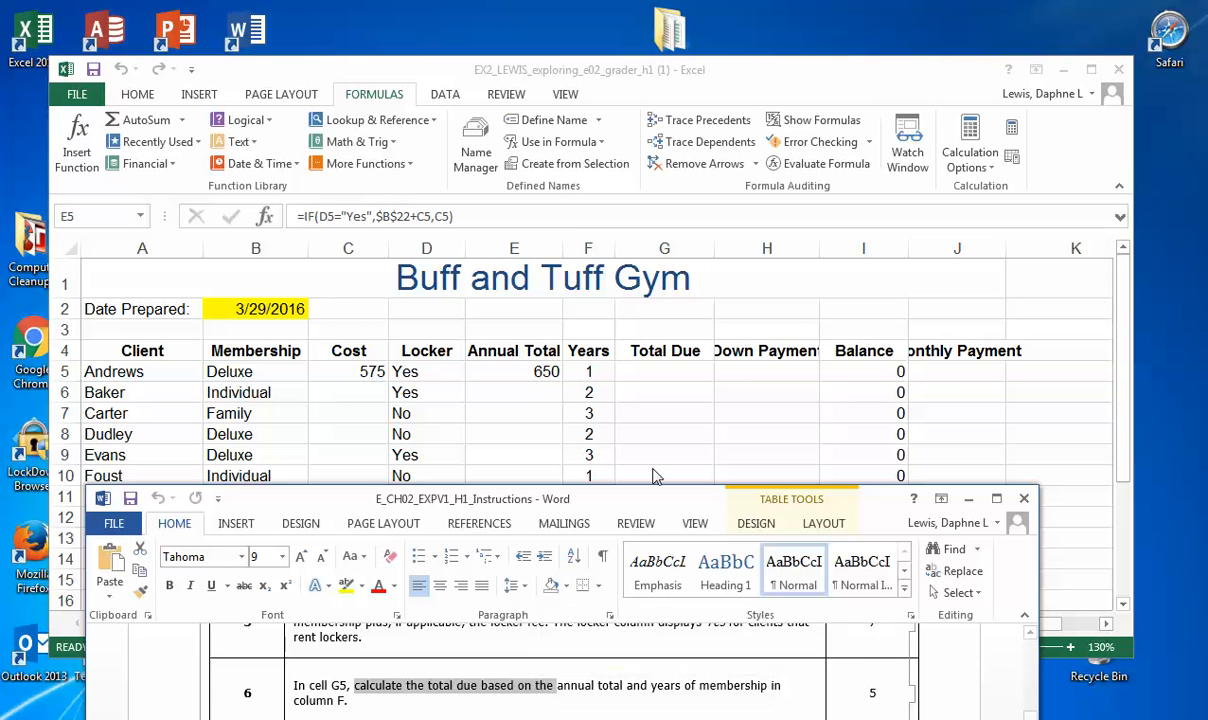
left_click(821, 283)
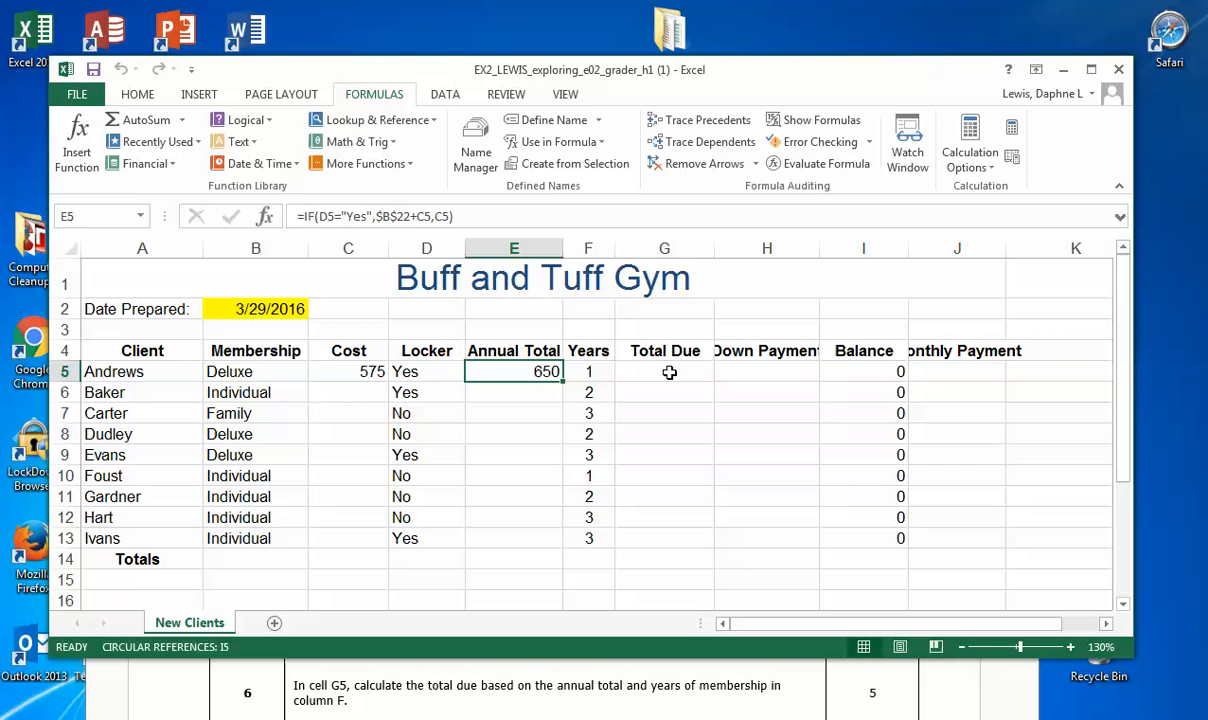
Step: Fill cell G5, the Total Due of the first client, with yellow
left_click(667, 371)
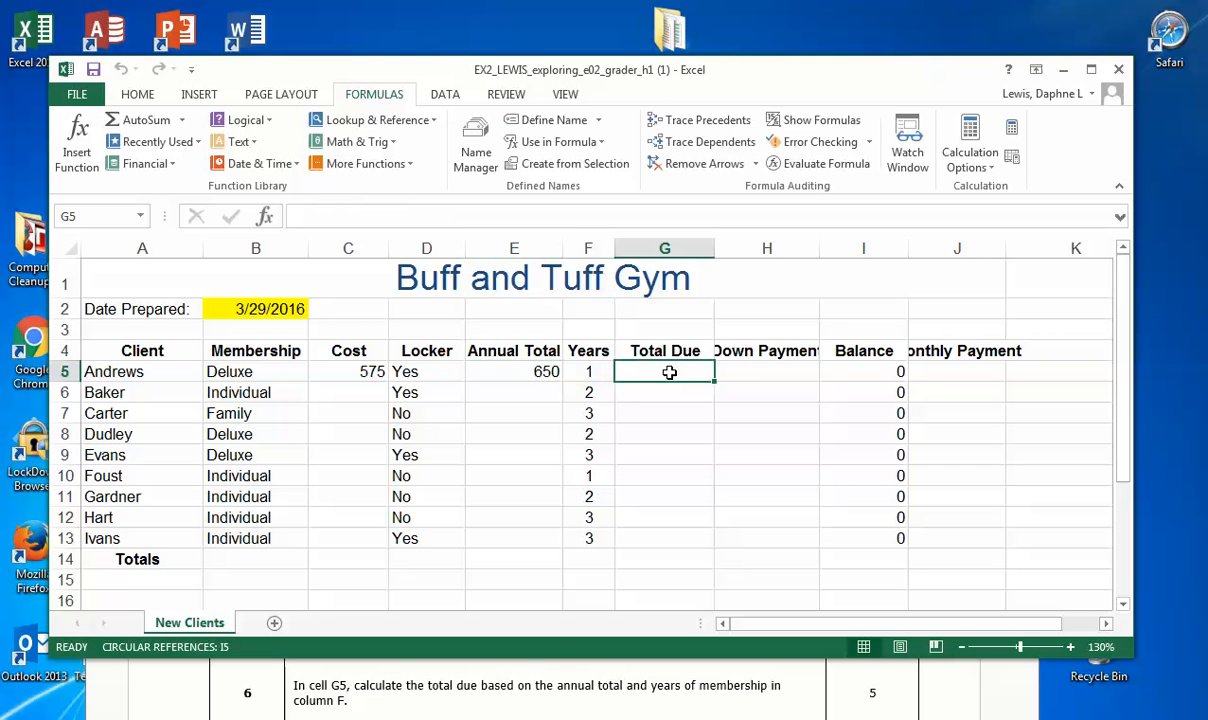
left_click(137, 94)
left_click(267, 160)
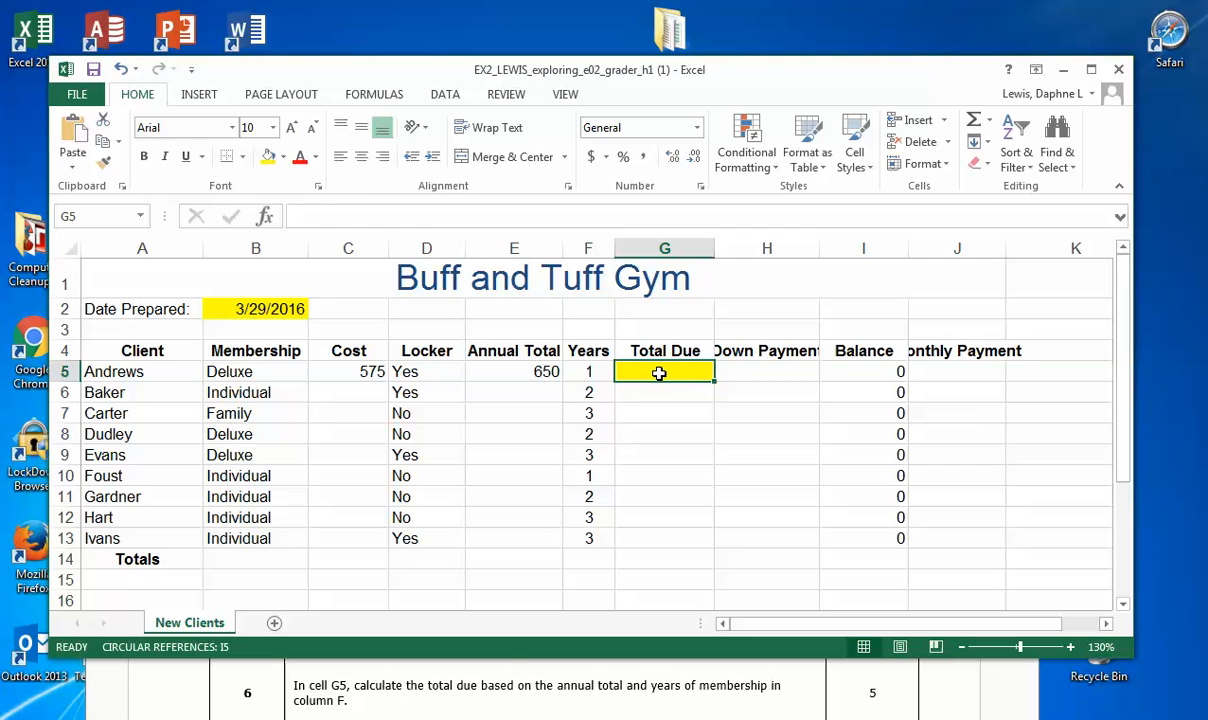
Step: Enter the formula =E5*F5 in cell G5 to multiply the annual total by the years of membership
type("=")
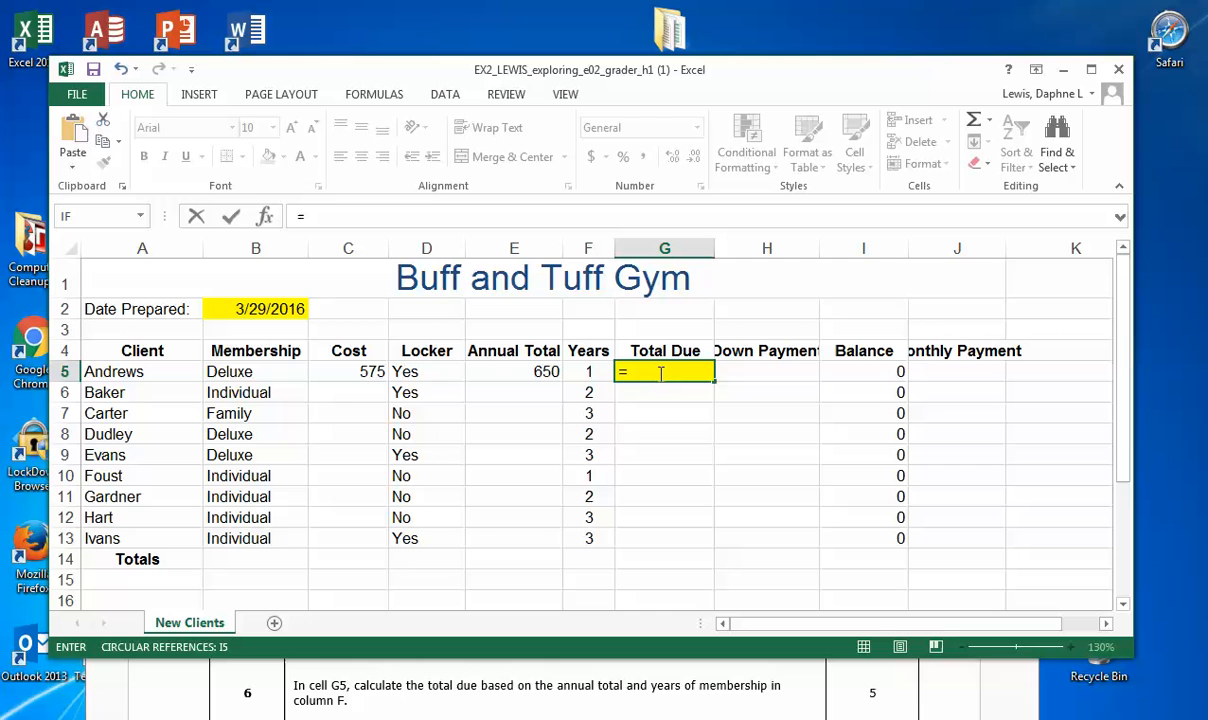
left_click(514, 371)
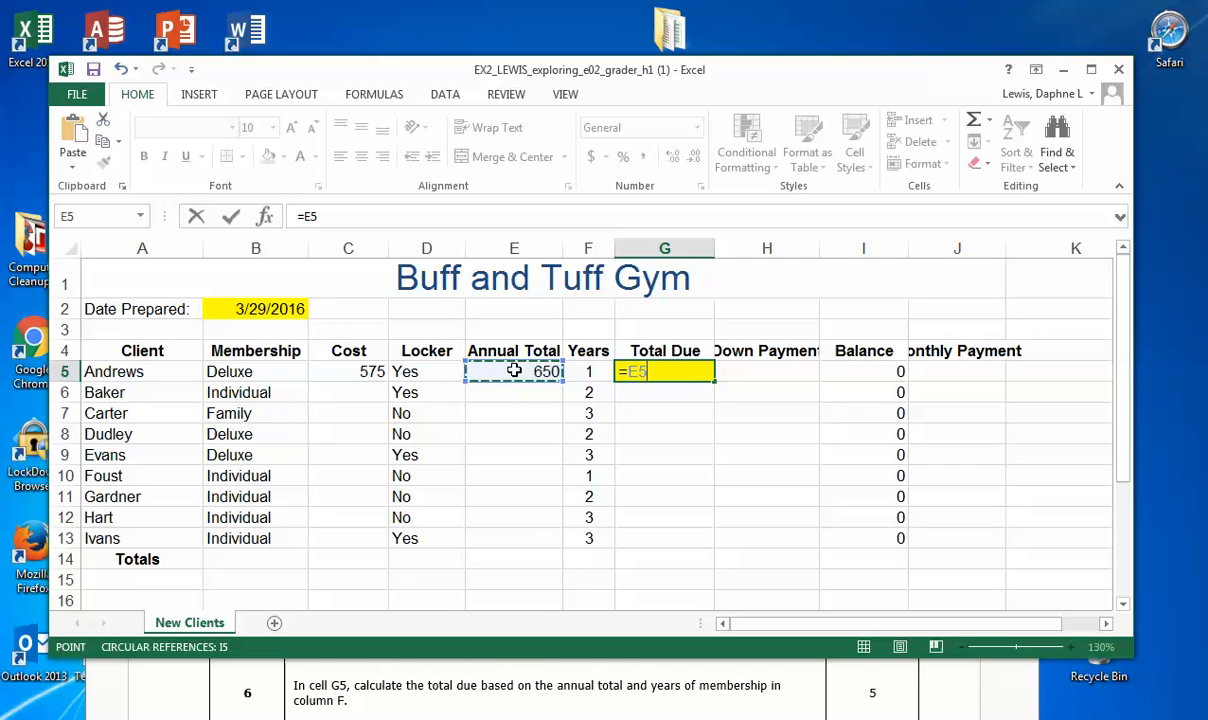
type("*")
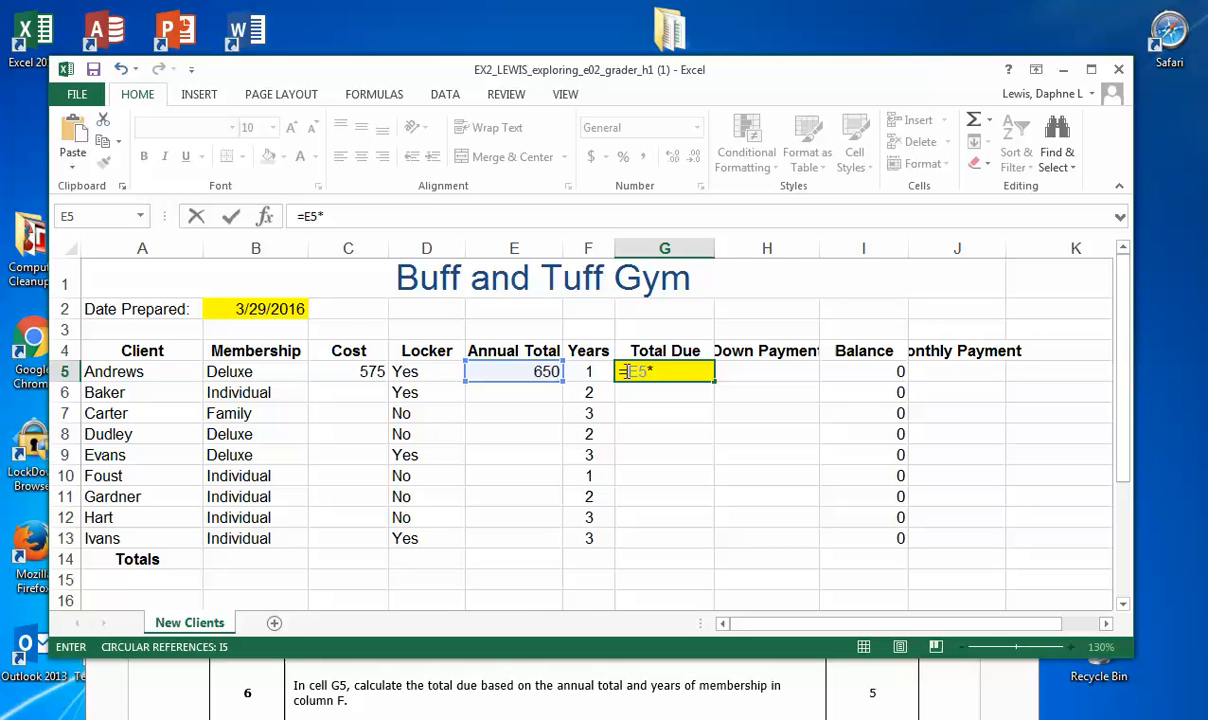
left_click(586, 371)
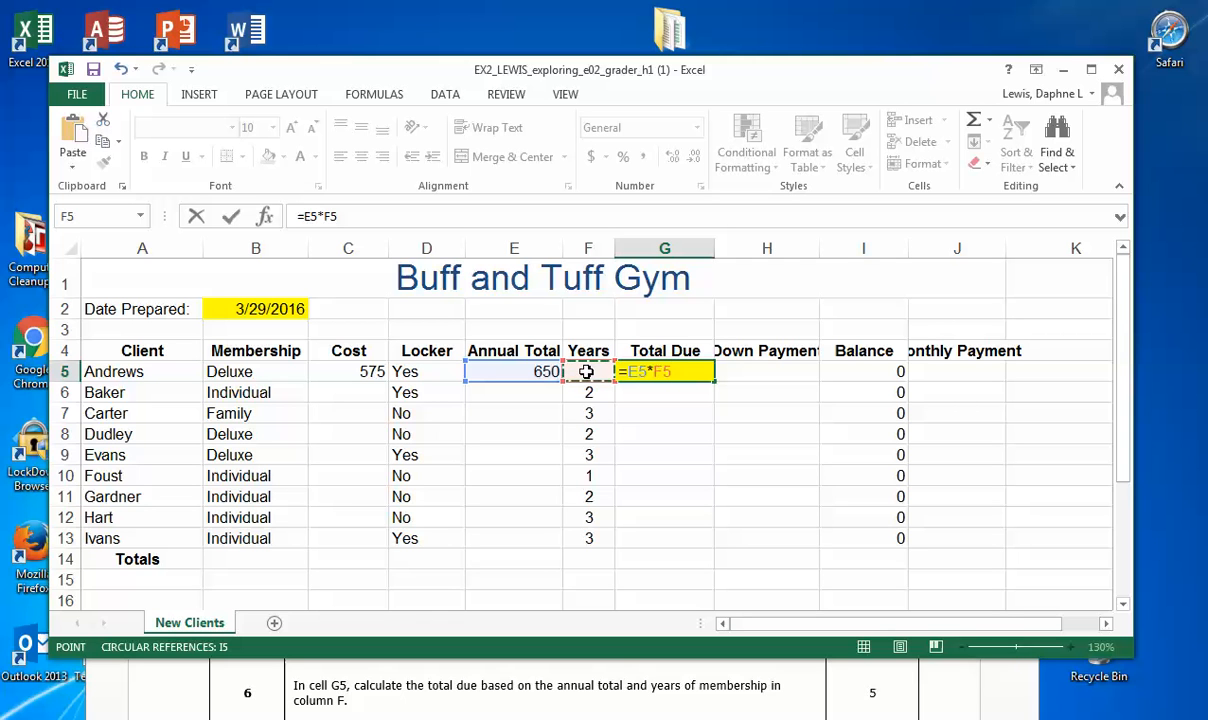
key("Tab")
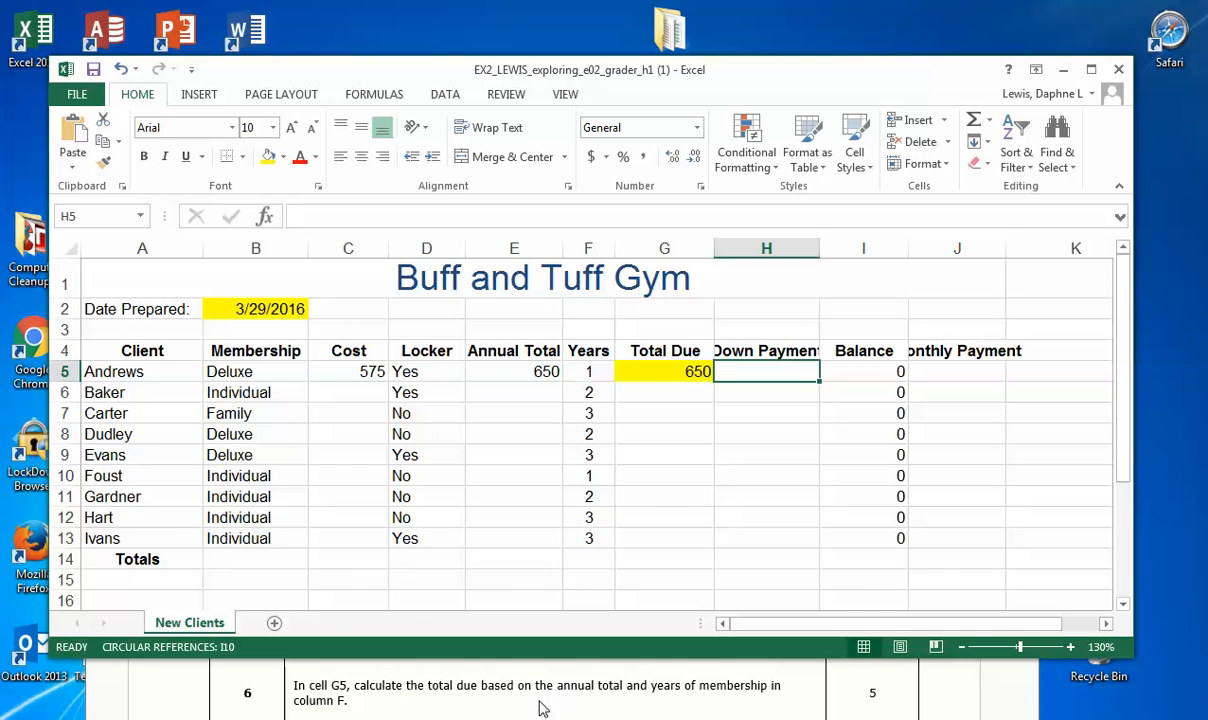
Step: Bring step 7 of the instructions document into view below the client rows, return to the workbook and save it
left_click(515, 668)
scroll(556, 688, "down", 1)
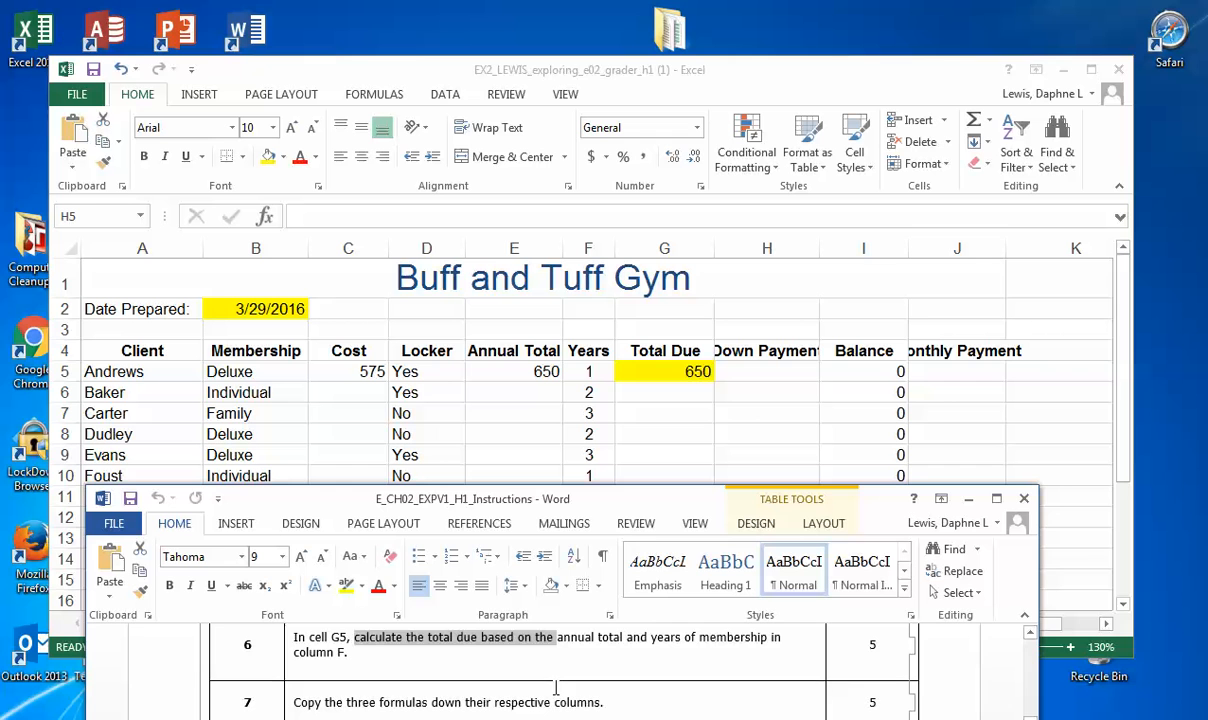
left_click(598, 95)
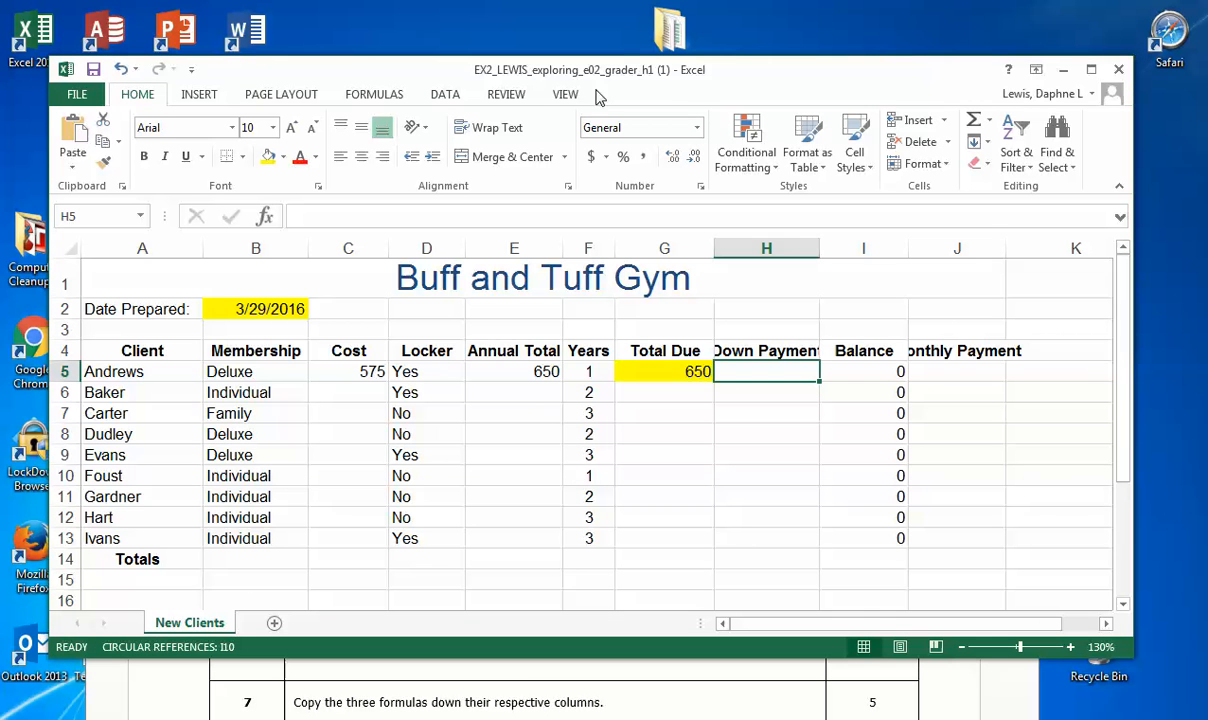
left_click(92, 69)
Step: Copy the Cost, Annual Total and Total Due formulas from row 5 down their columns through row 13
left_click(328, 372)
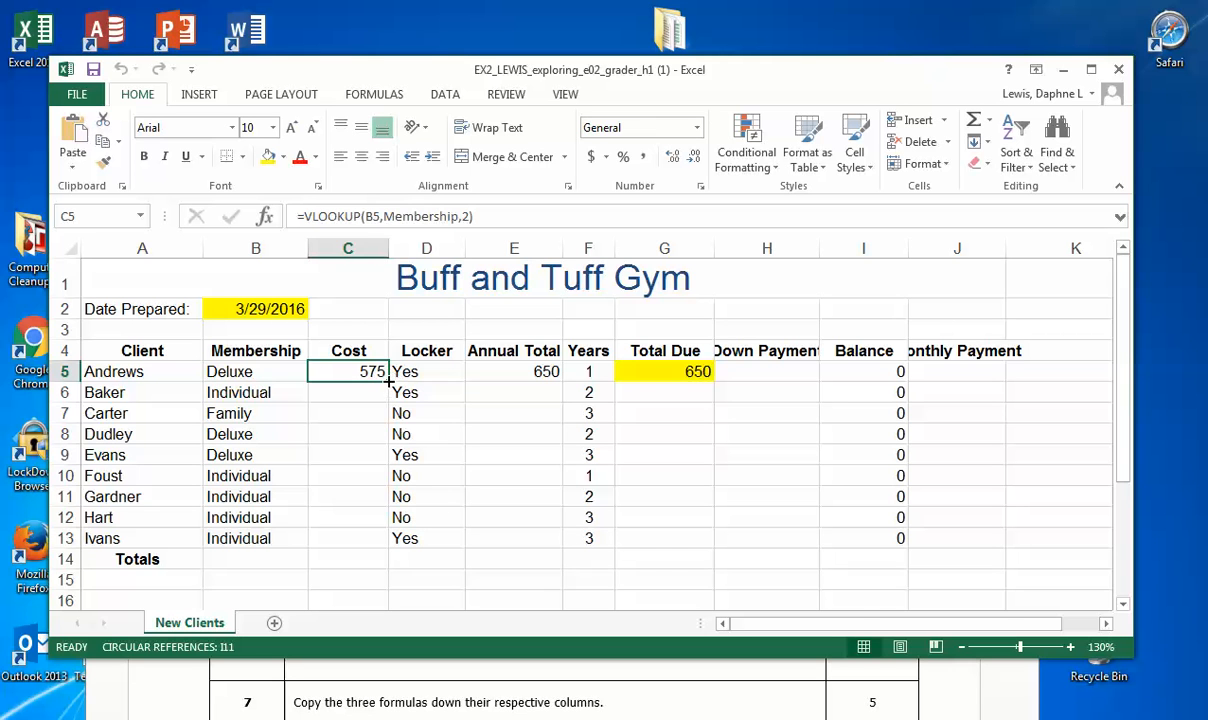
left_click_drag(390, 373, 386, 540)
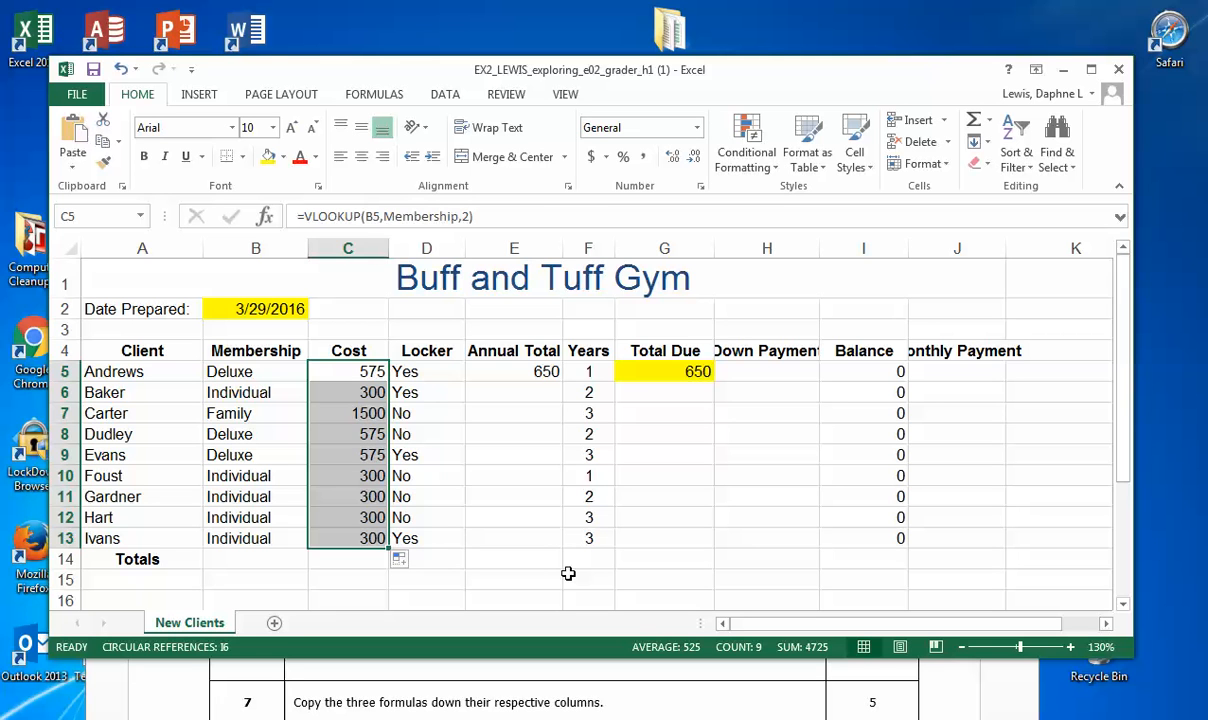
left_click(669, 372)
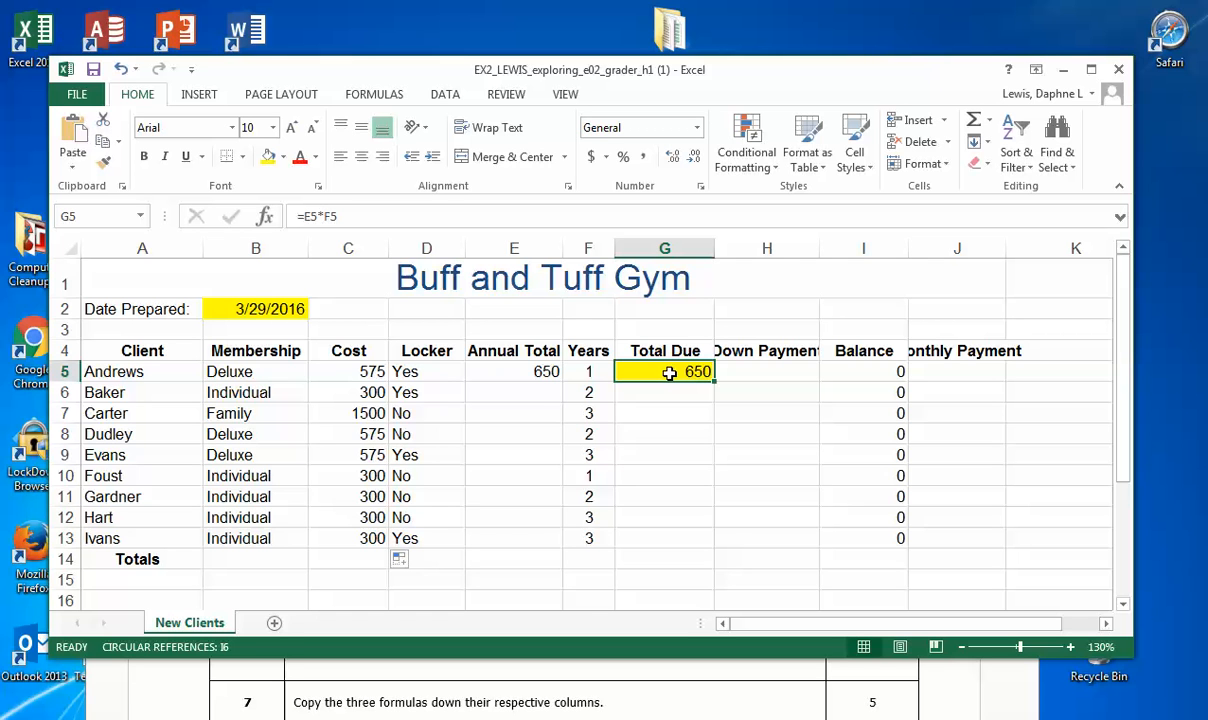
left_click(530, 373)
left_click_drag(562, 381, 563, 548)
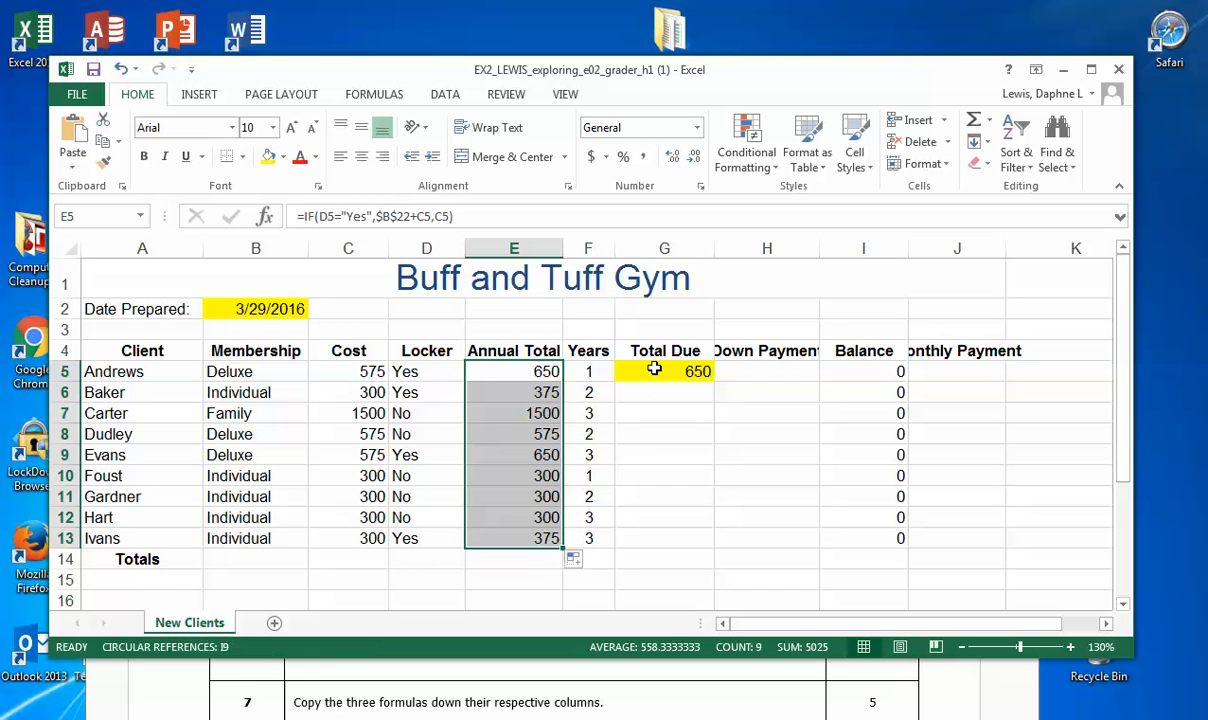
left_click(676, 372)
left_click_drag(713, 381, 707, 540)
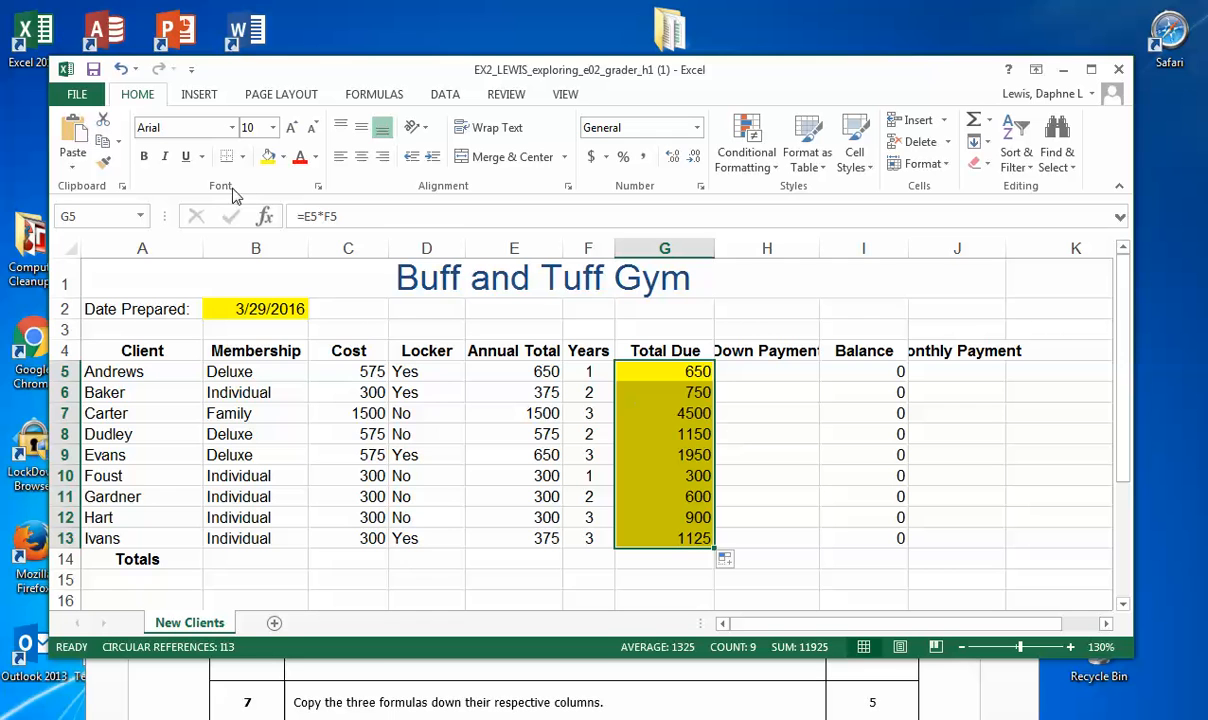
Step: Replace the yellow fill of the Total Due cells G5:G13 with white, and save the workbook
left_click(284, 157)
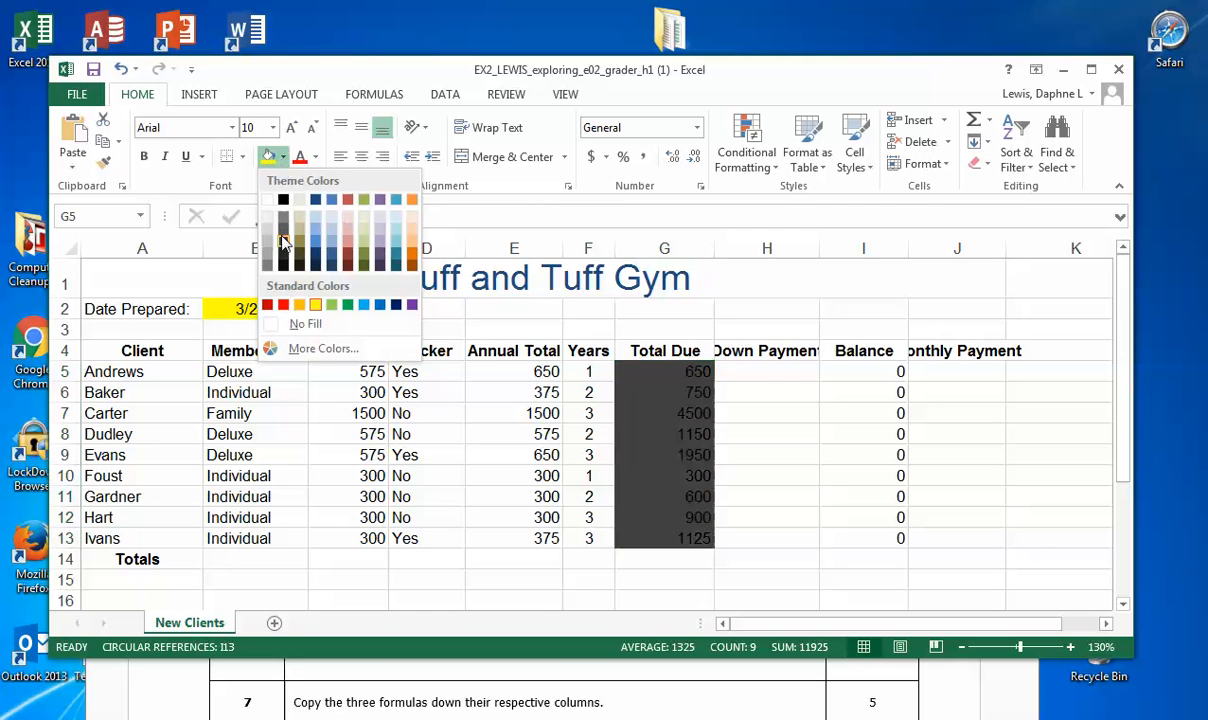
left_click(268, 201)
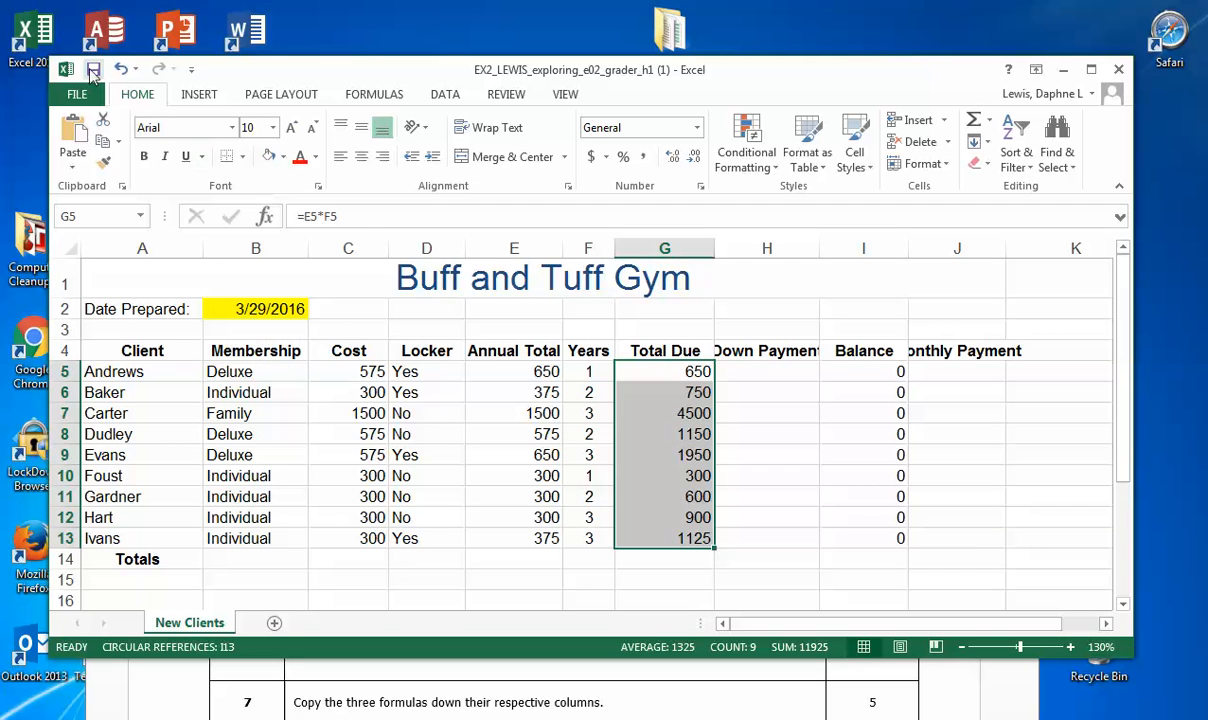
left_click(93, 71)
left_click(646, 373)
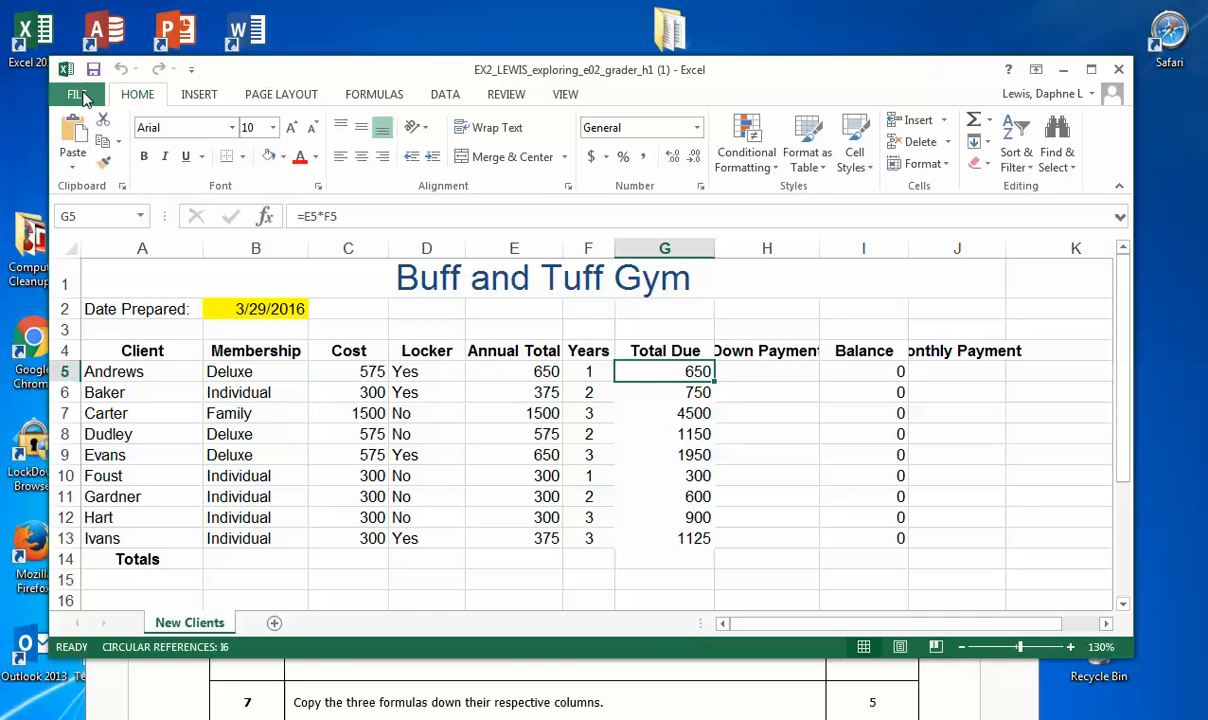
Step: Check step 7 in the instructions against the Cost, Annual Total and Total Due columns of the workbook
left_click(554, 684)
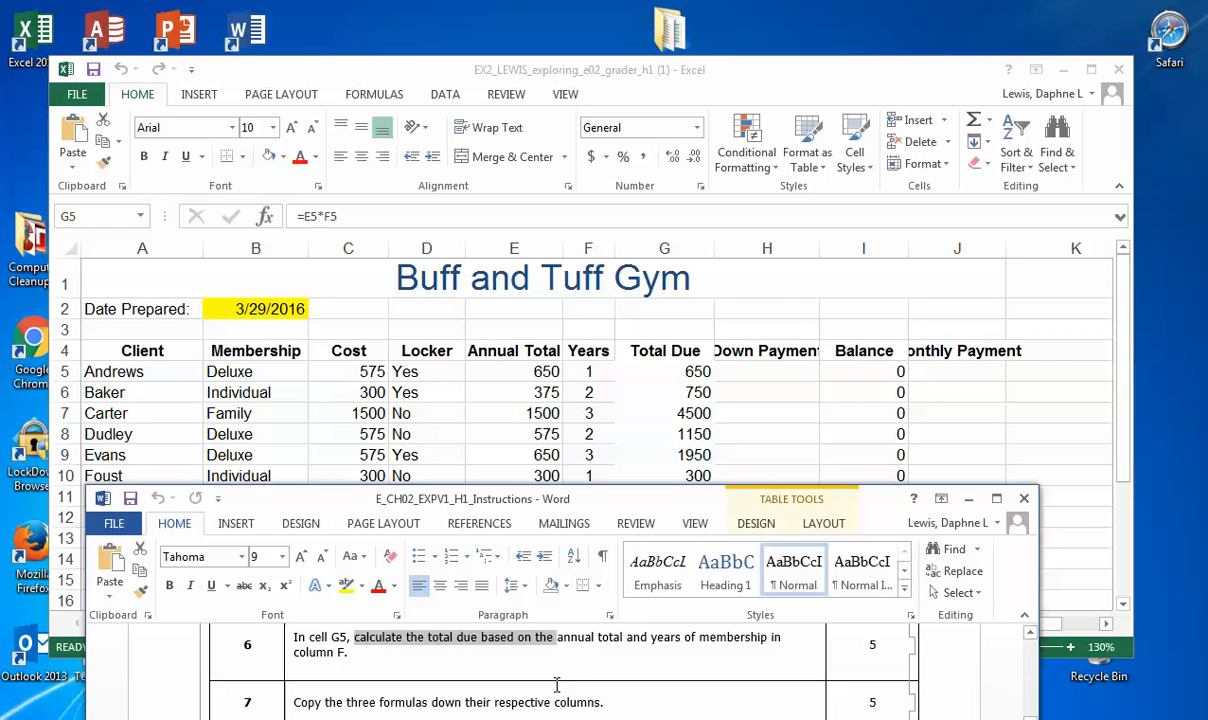
left_click(788, 275)
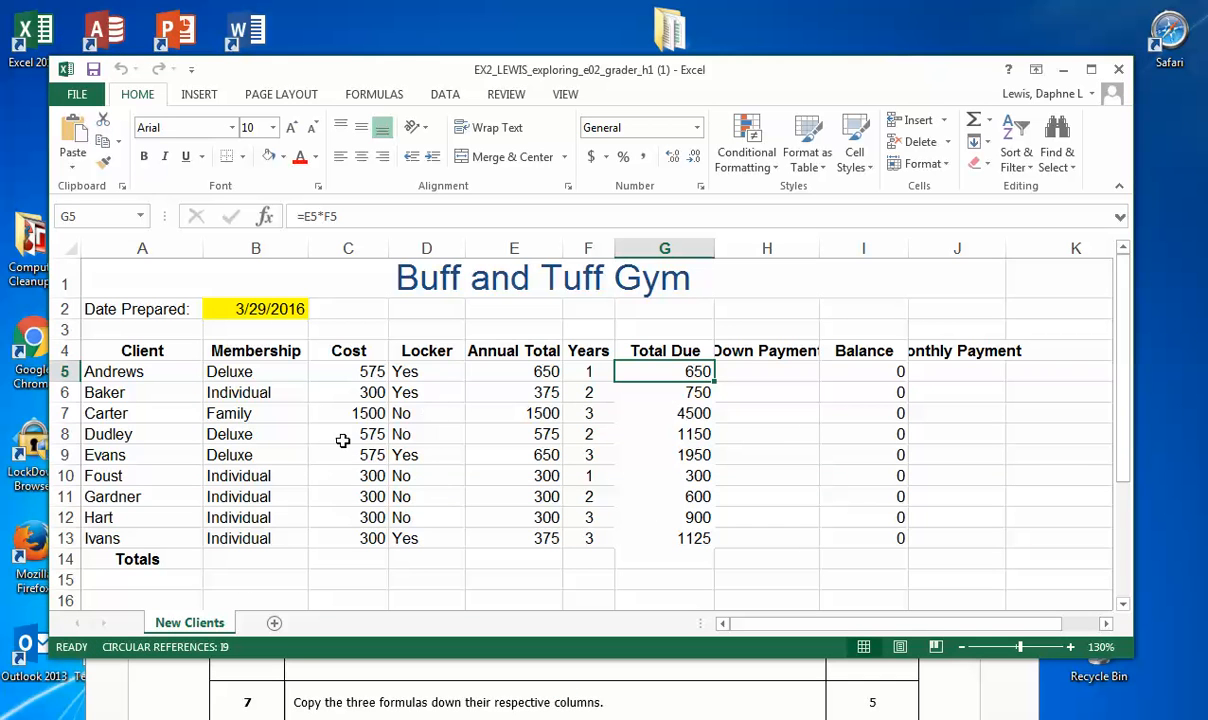
left_click_drag(336, 350, 345, 497)
left_click_drag(500, 365, 528, 496)
left_click(668, 350)
left_click_drag(668, 350, 688, 514)
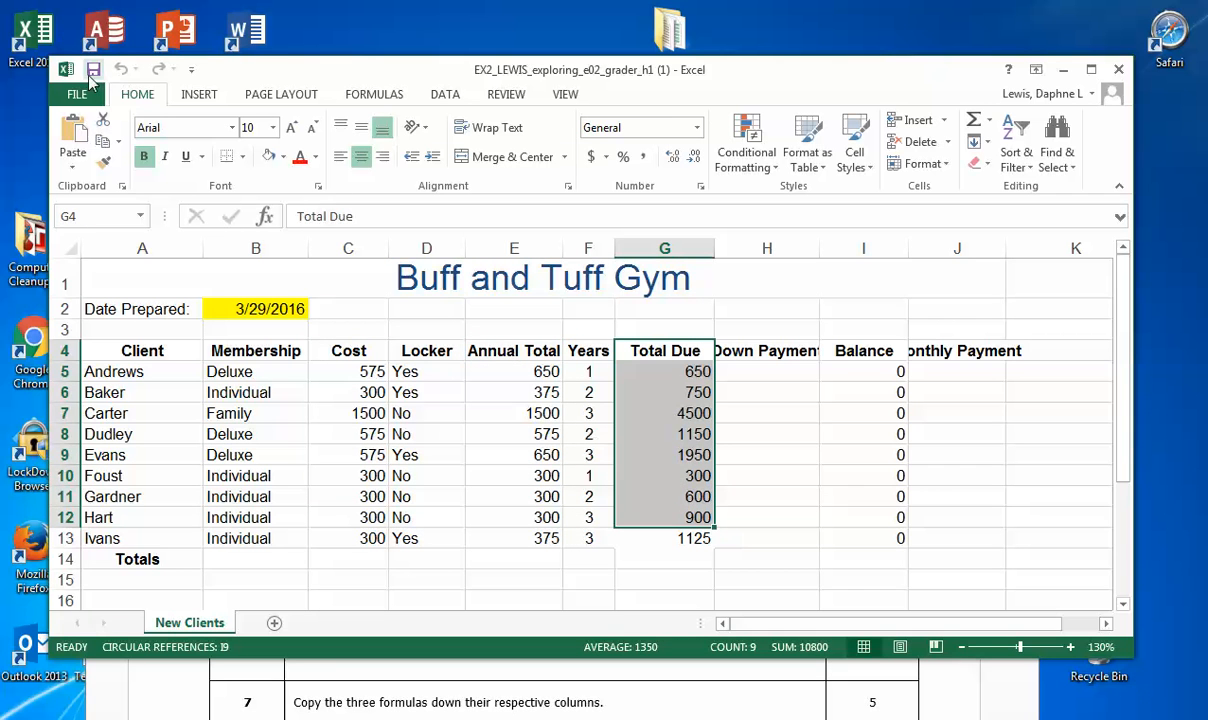
Step: Bring step 8 of the instructions document into view below the client rows, and return to the workbook
left_click(392, 668)
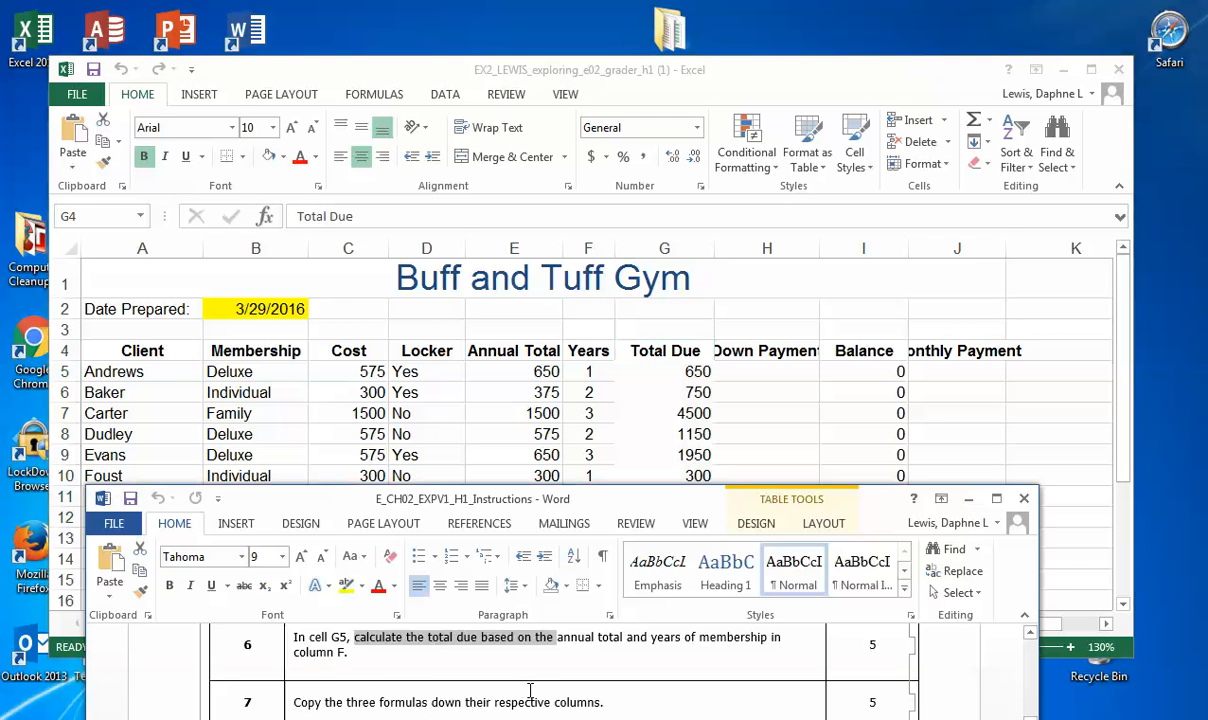
scroll(530, 690, "down", 1)
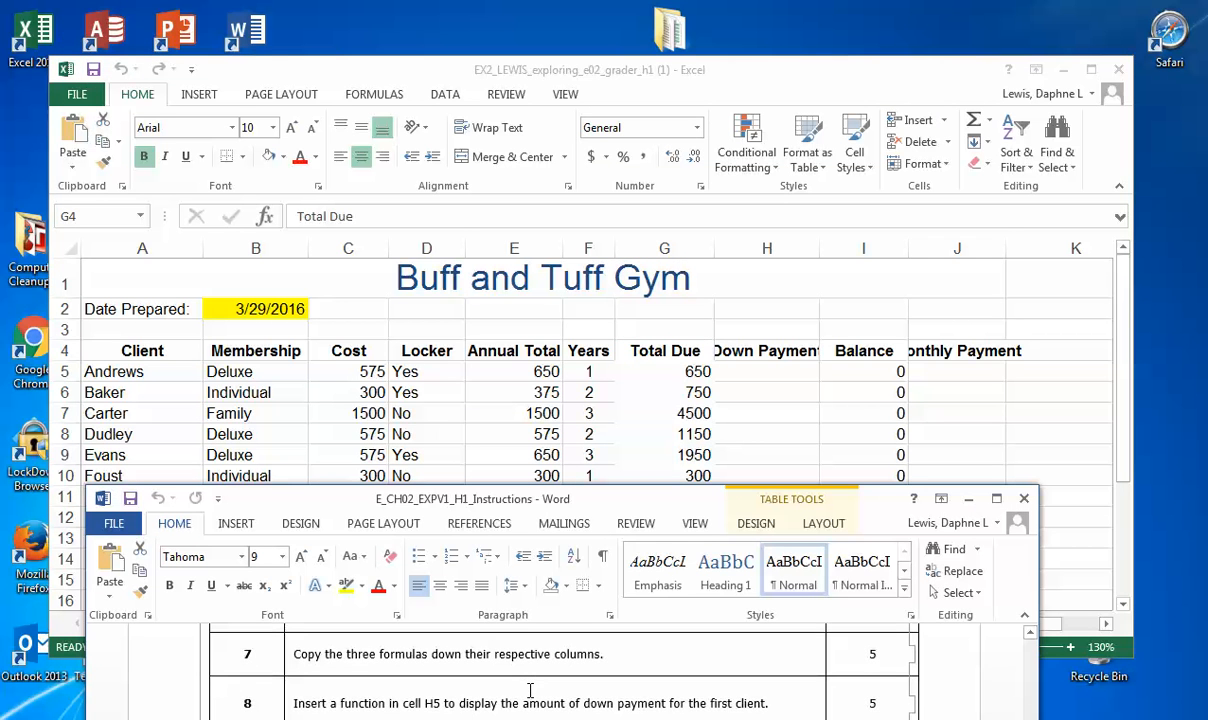
left_click(779, 269)
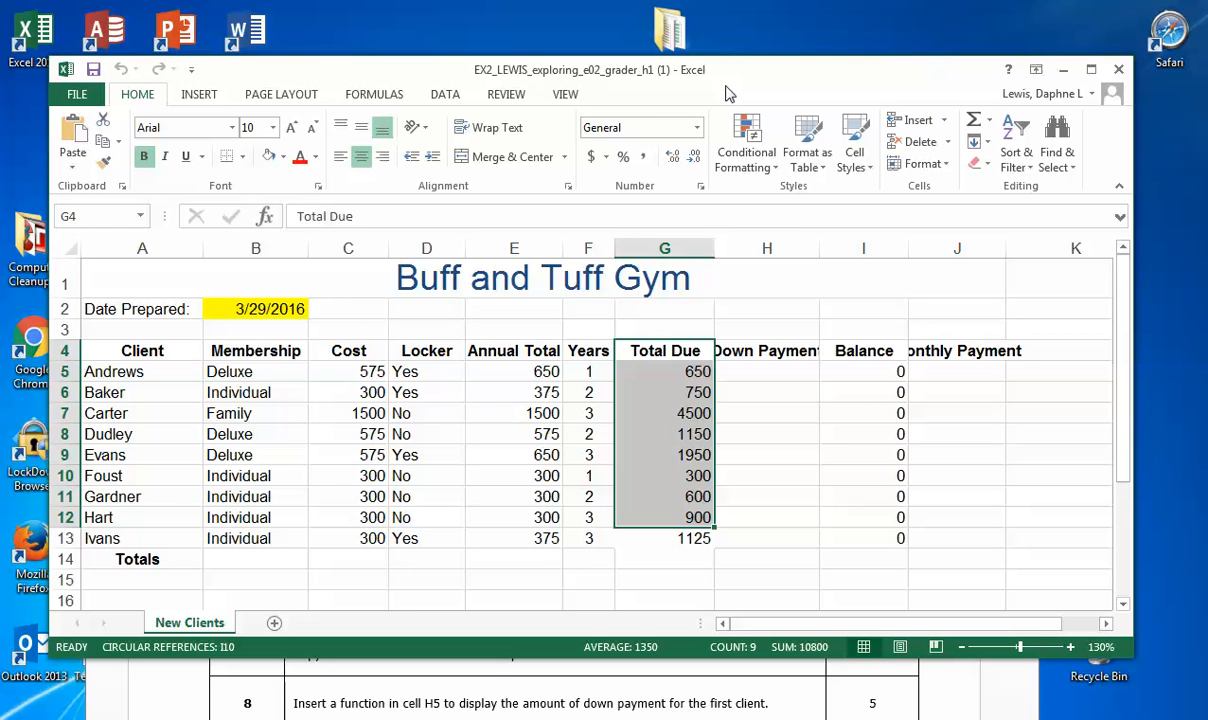
Step: Insert a VLOOKUP function in cell H5, the first client's Down Payment, with B5 as the lookup value
left_click(779, 372)
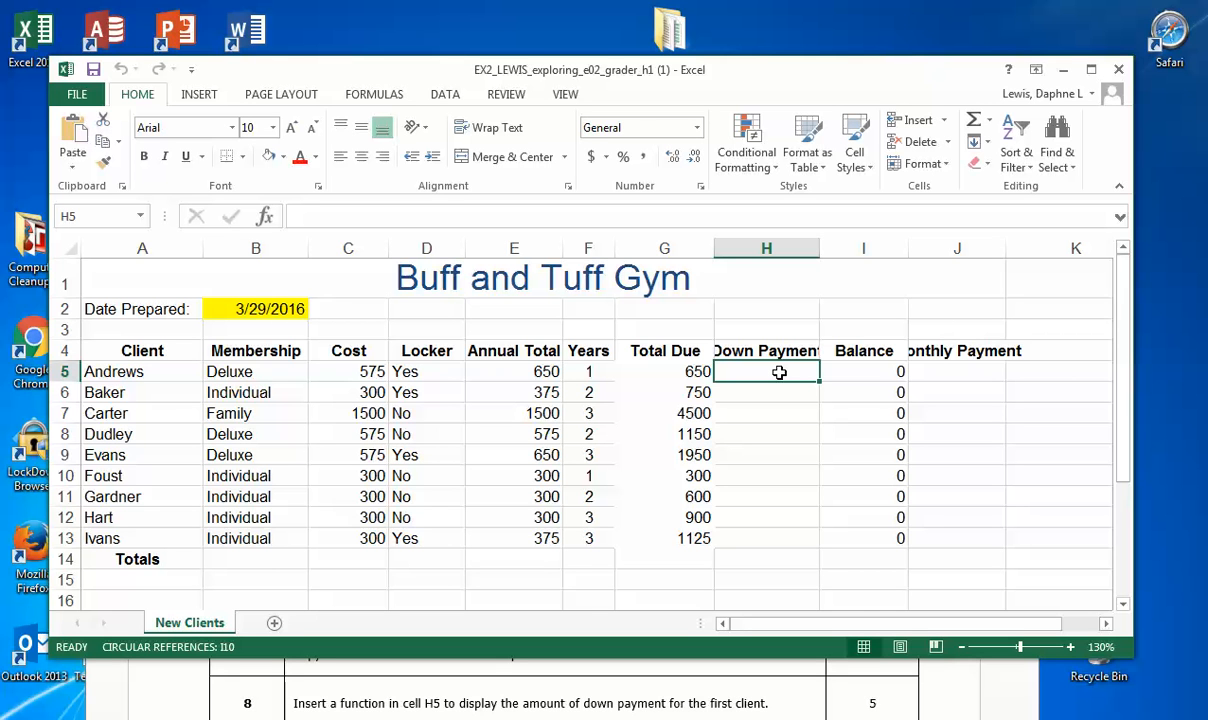
left_click(370, 95)
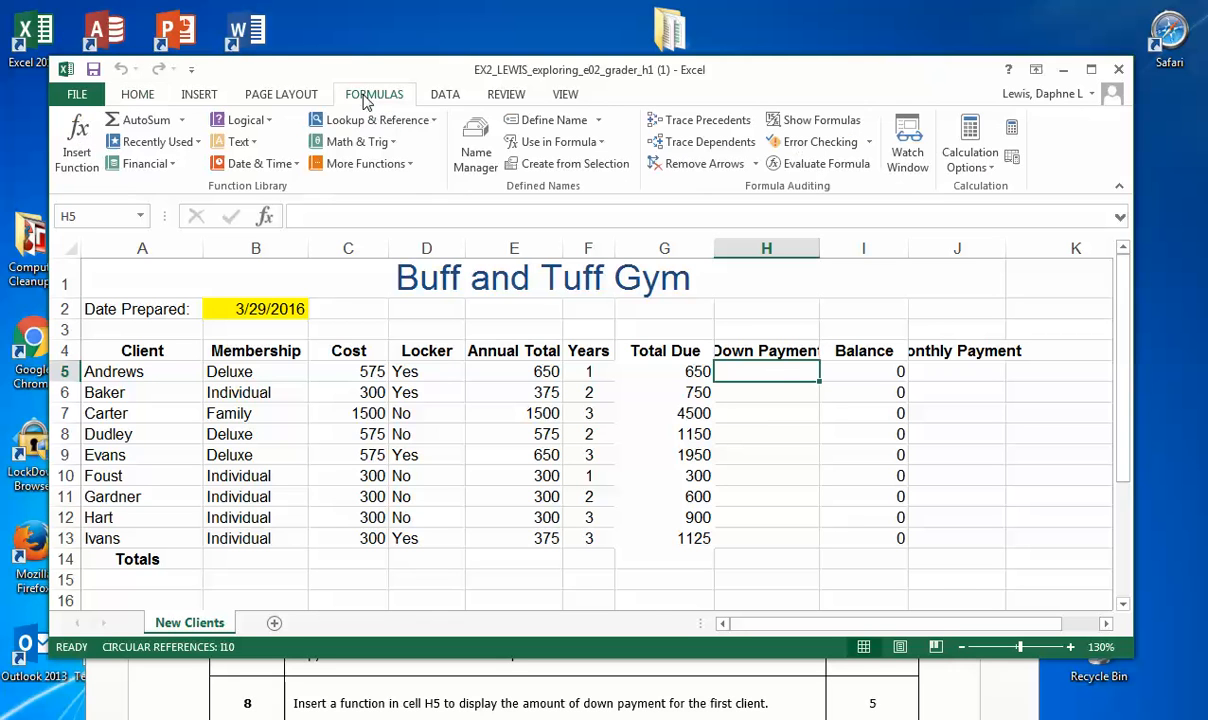
left_click(412, 121)
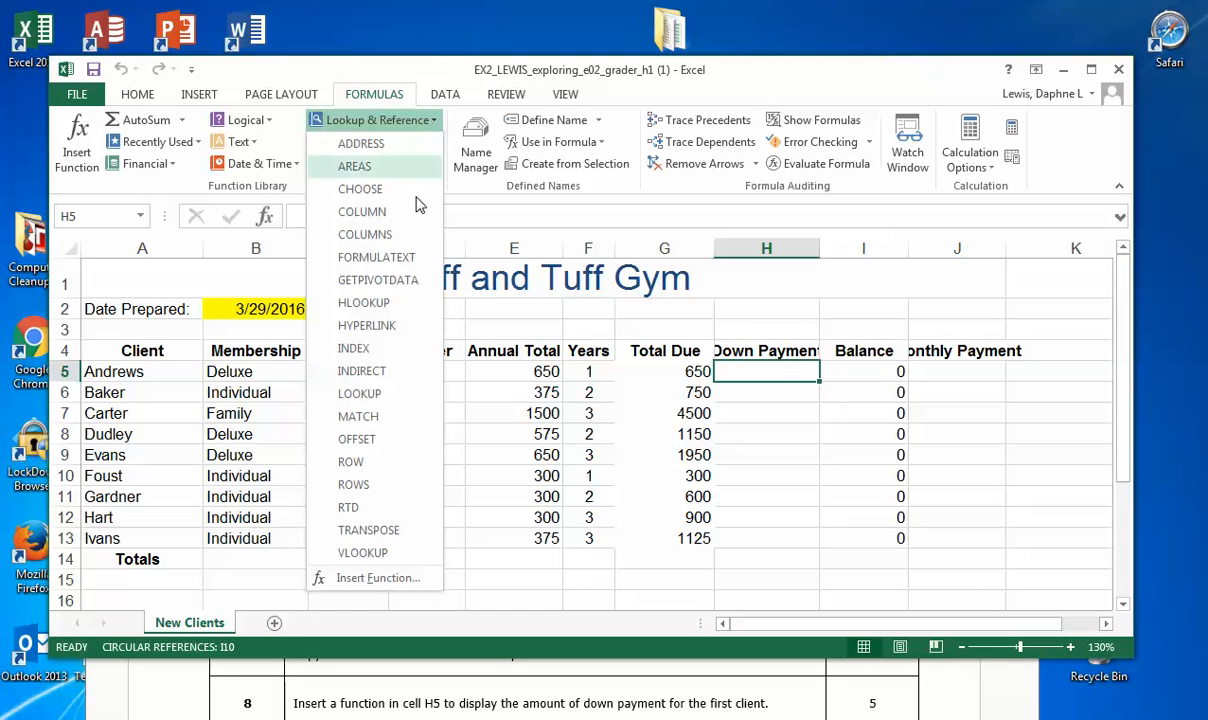
left_click(405, 553)
left_click_drag(684, 283, 729, 401)
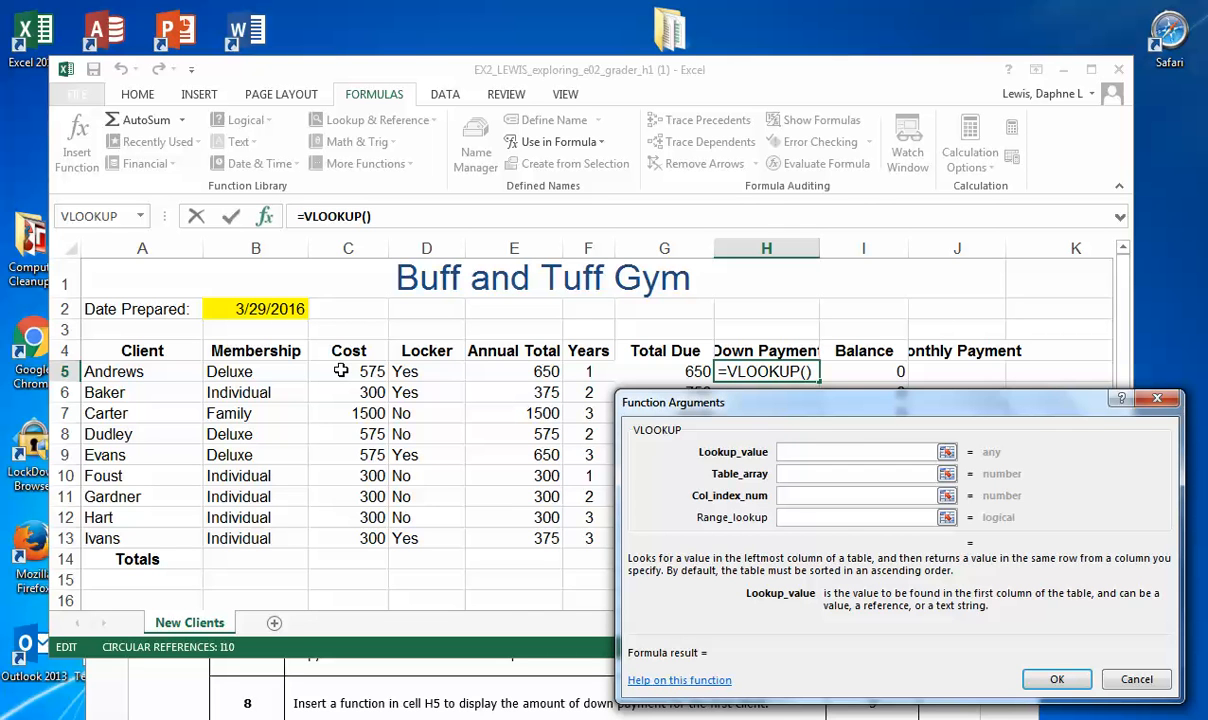
left_click(253, 373)
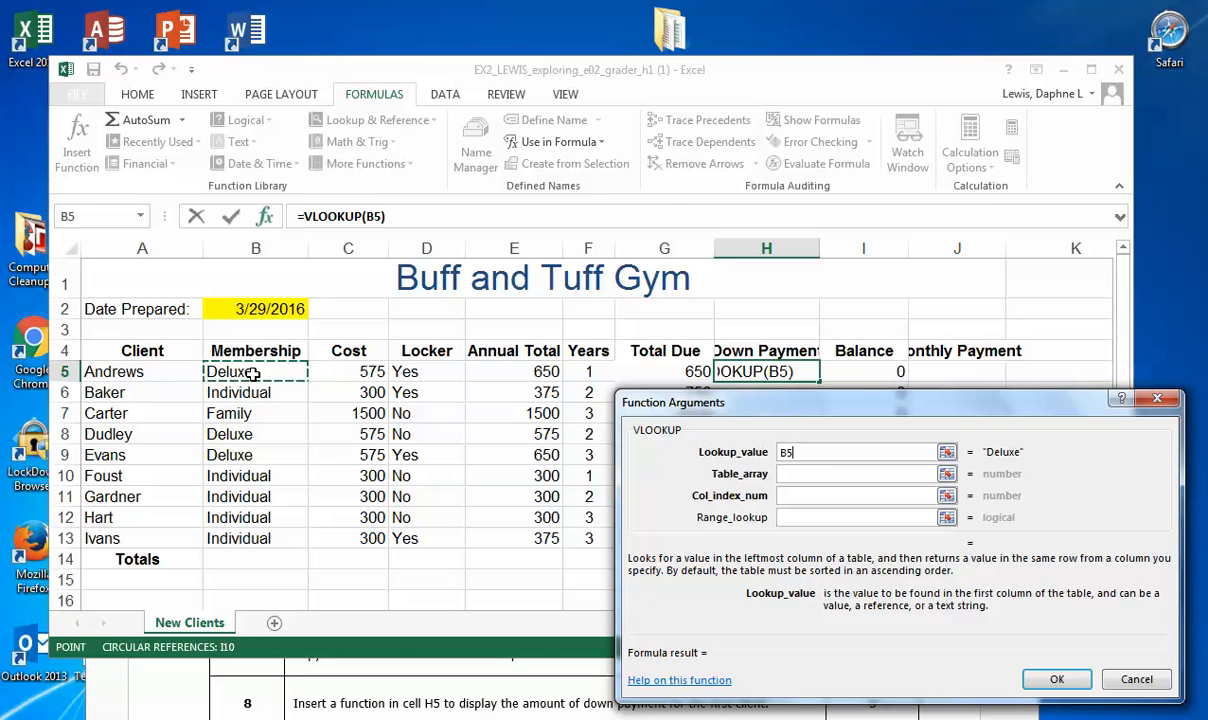
key("Tab")
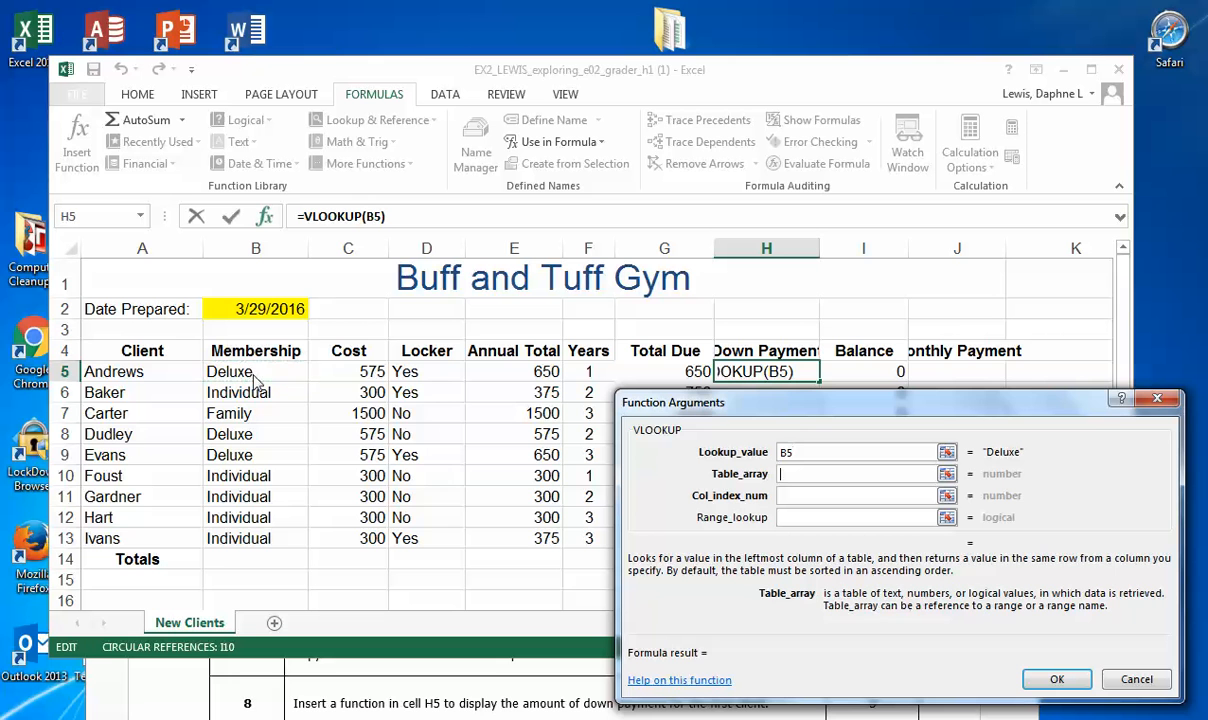
Step: Complete the VLOOKUP with the membership table A18:C20 (Membership) as table array and 3 as column index number
scroll(345, 578, "down", 1)
scroll(345, 578, "down", 1)
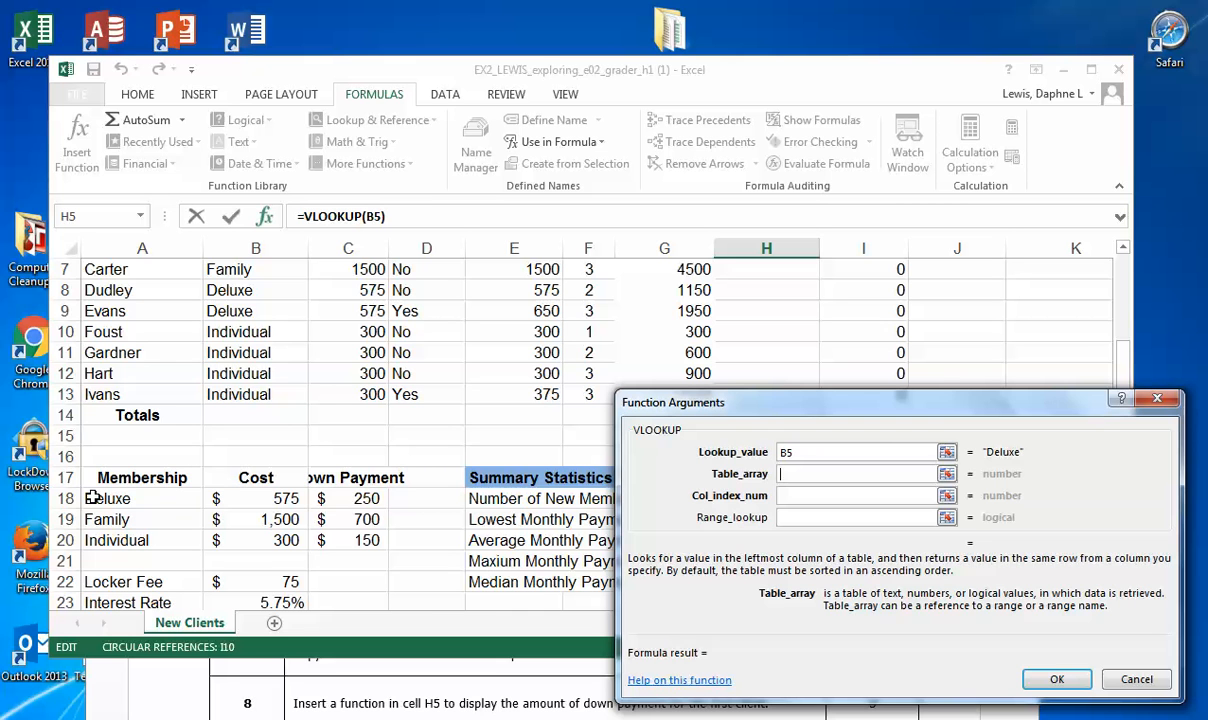
left_click_drag(92, 498, 378, 546)
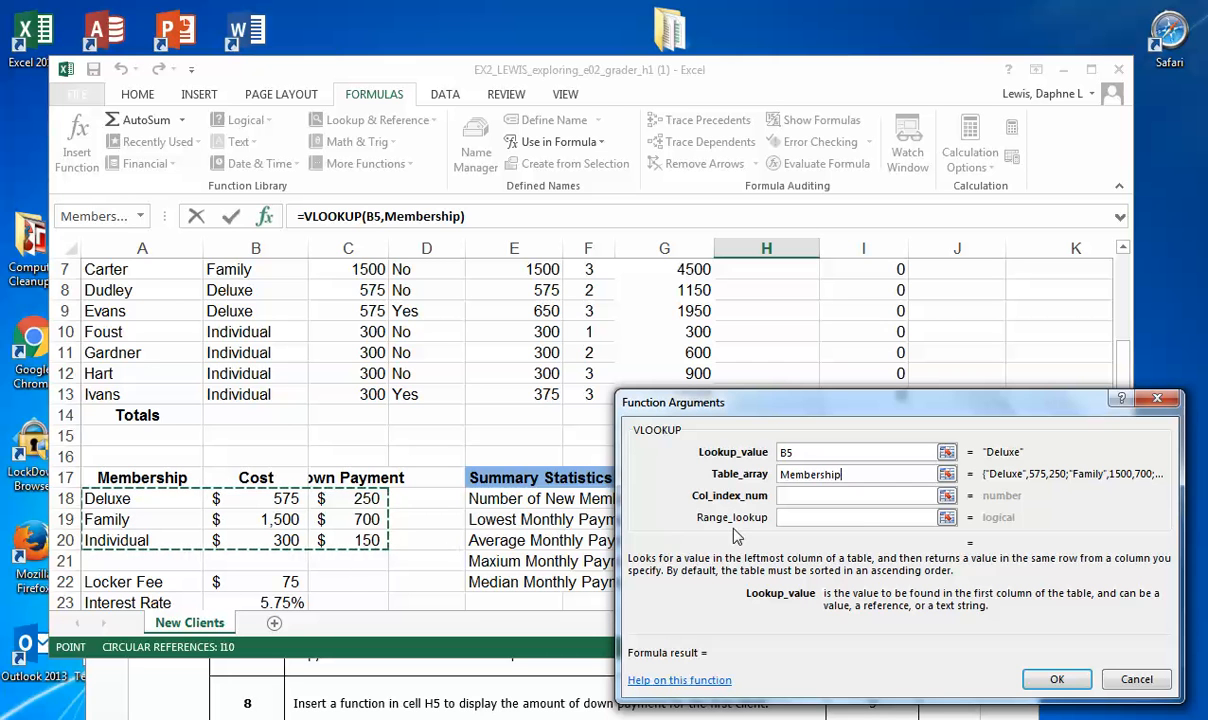
left_click(795, 495)
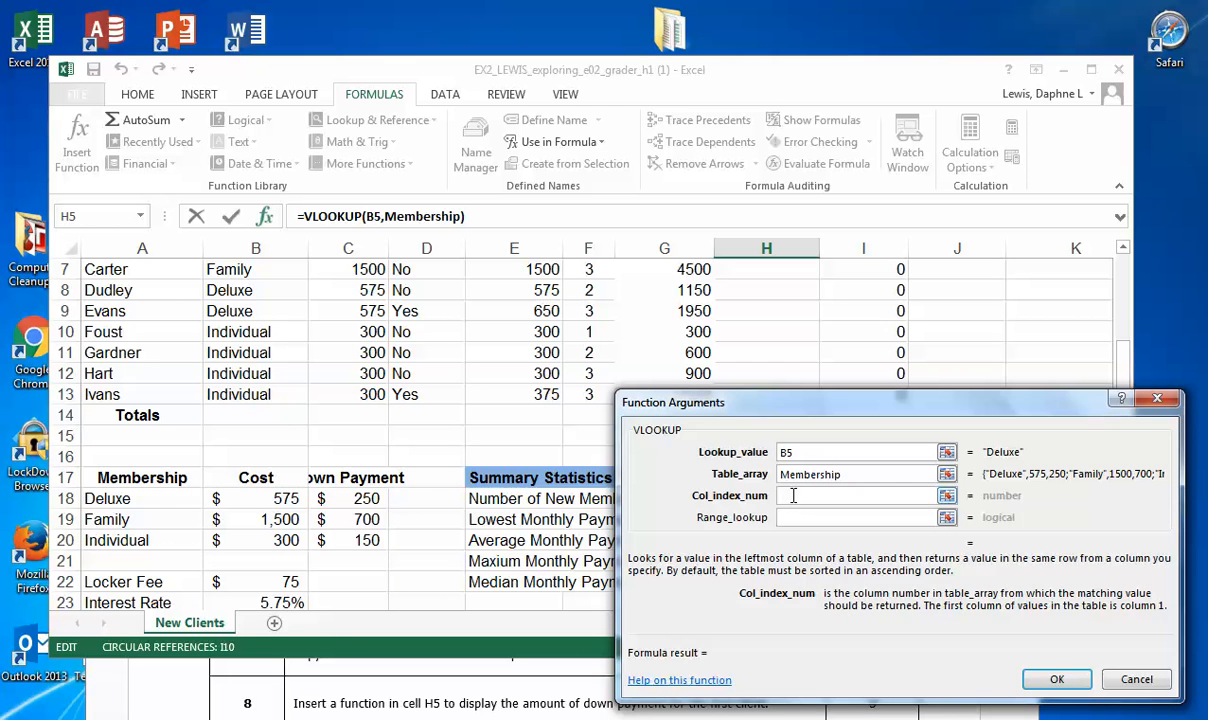
type("3")
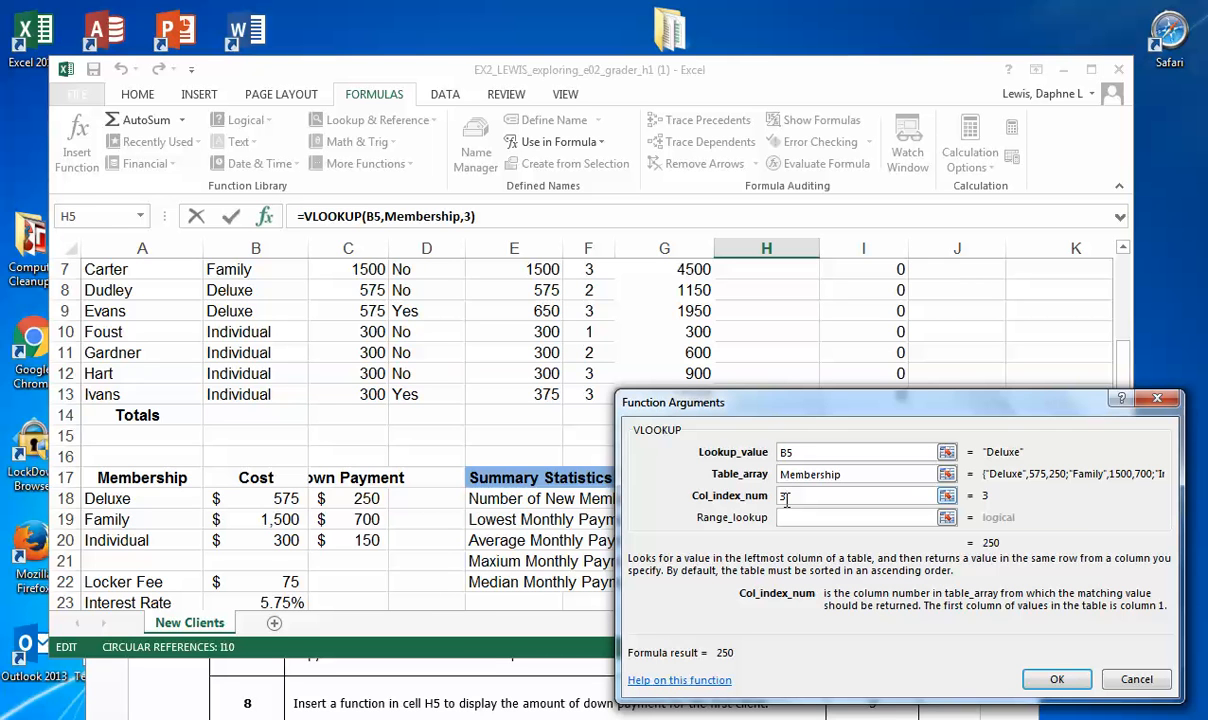
left_click(1058, 681)
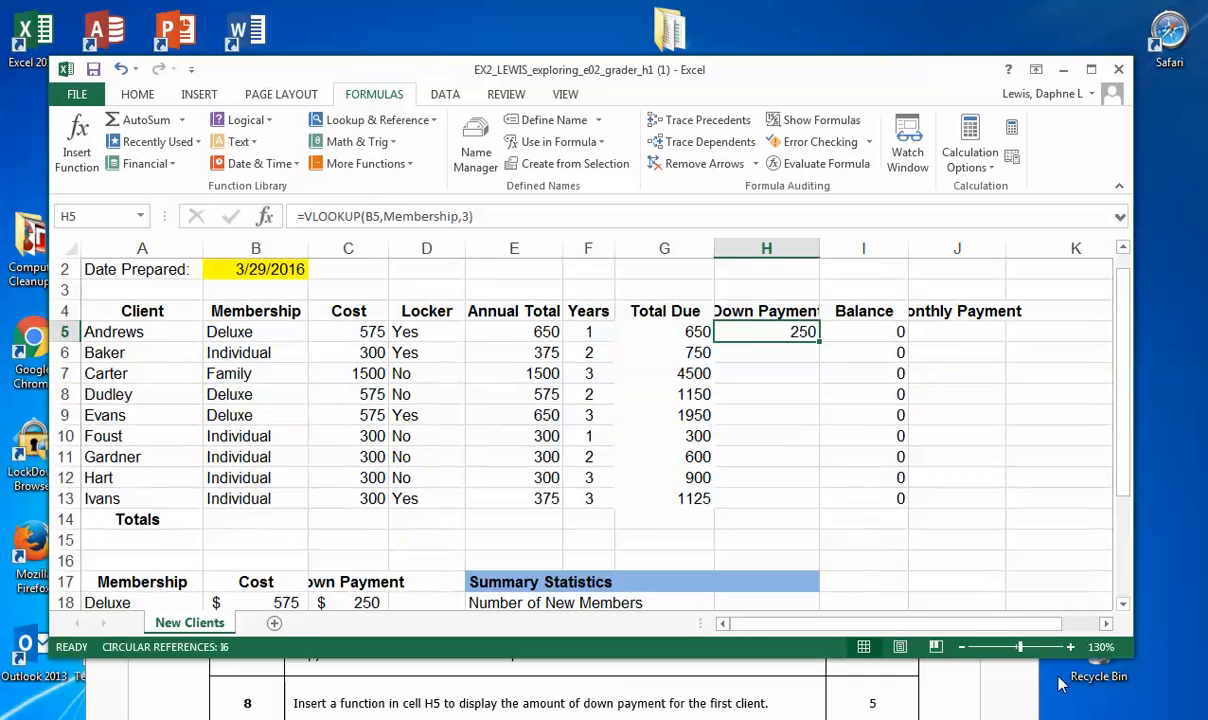
Step: Copy the formula =VLOOKUP(B5,Membership,3) from H5 and post it in the join.me chat after the message "Second VLookUP Formula"
left_click_drag(498, 216, 266, 216)
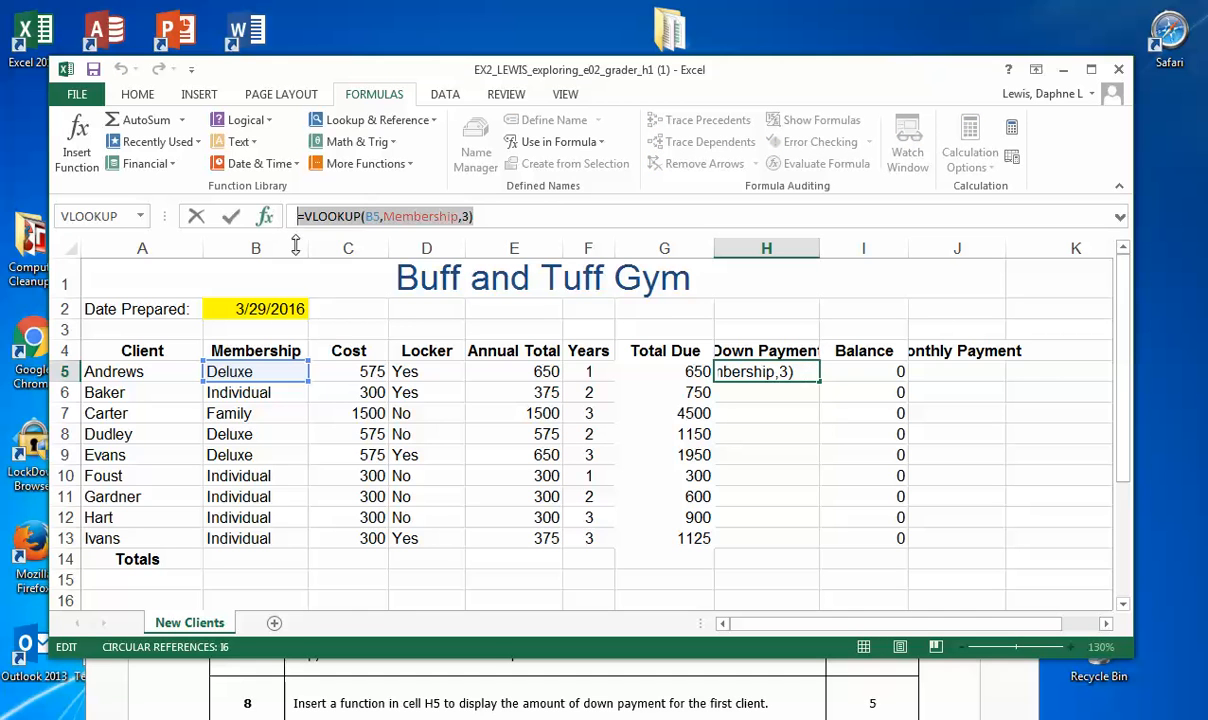
left_click(405, 717)
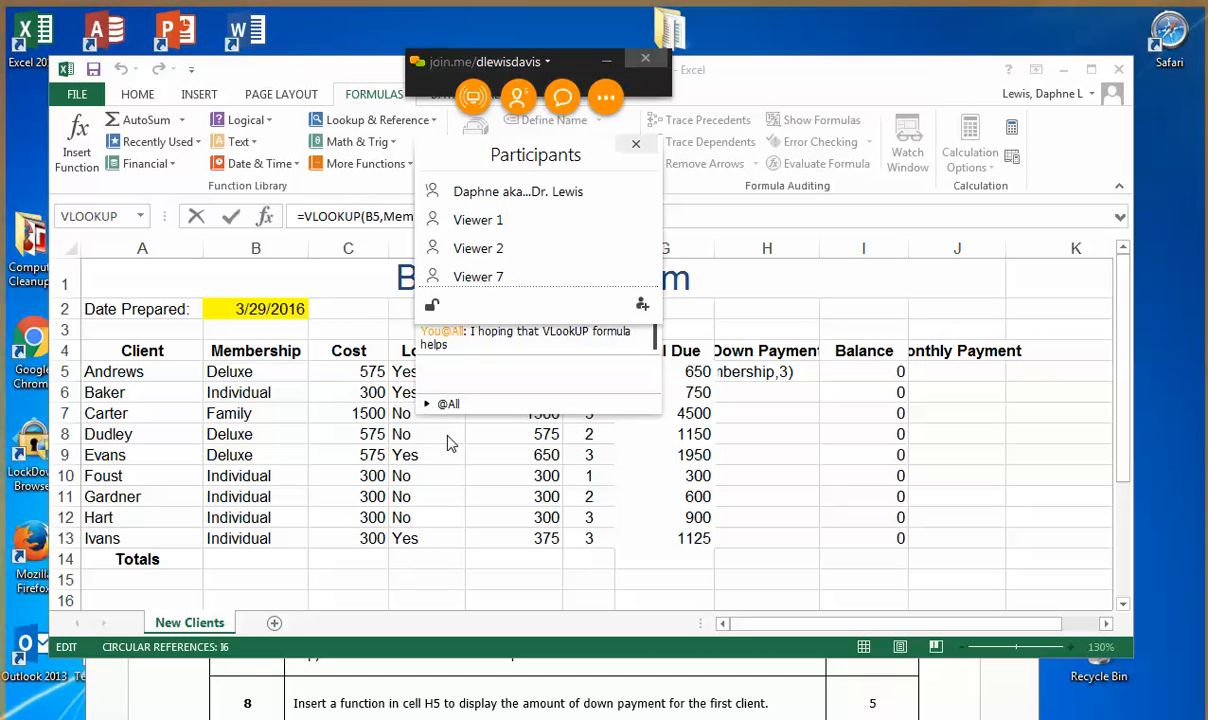
left_click(480, 377)
type("Second VLookUp")
key("BackSpace")
key("BackSpace")
type("UP Formula")
key("Return")
key("ctrl+v")
key("Return")
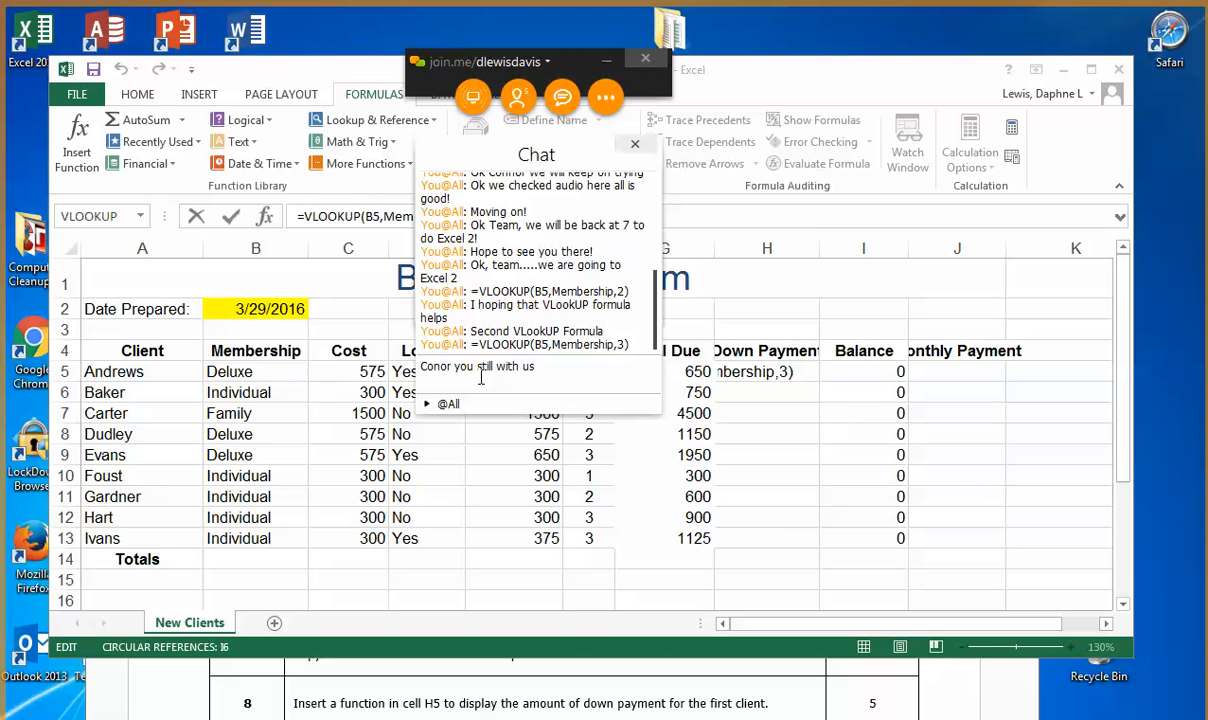
Step: Post a chat message asking a participant by first name "you still with us?", and minimize the meeting window
type("?")
key("Return")
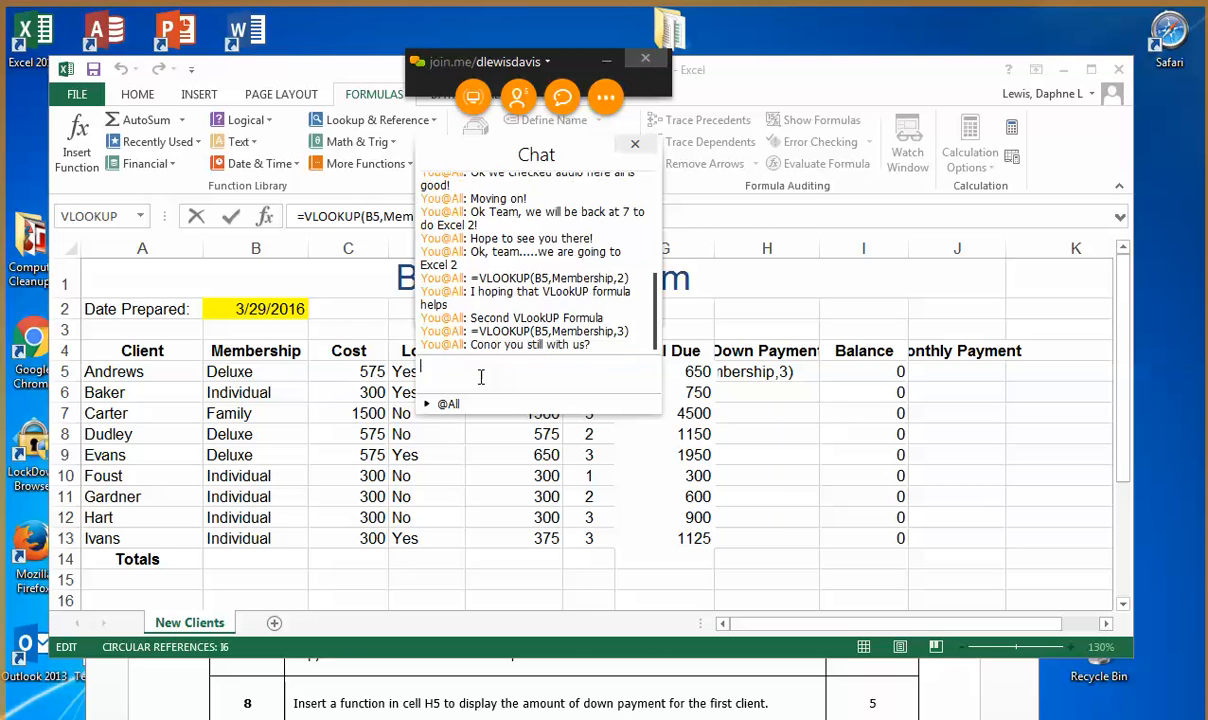
left_click(607, 58)
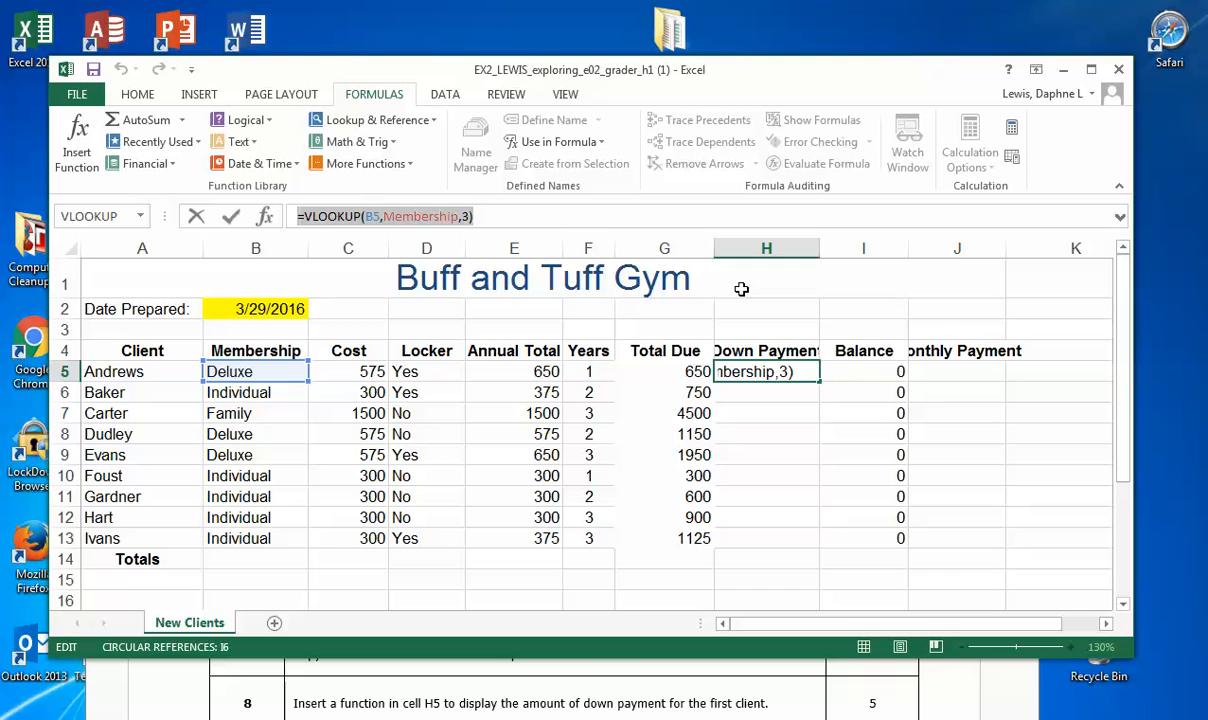
Step: Save the workbook and bring step 9 of the instructions document, about the circular reference in I5, into view
left_click(95, 69)
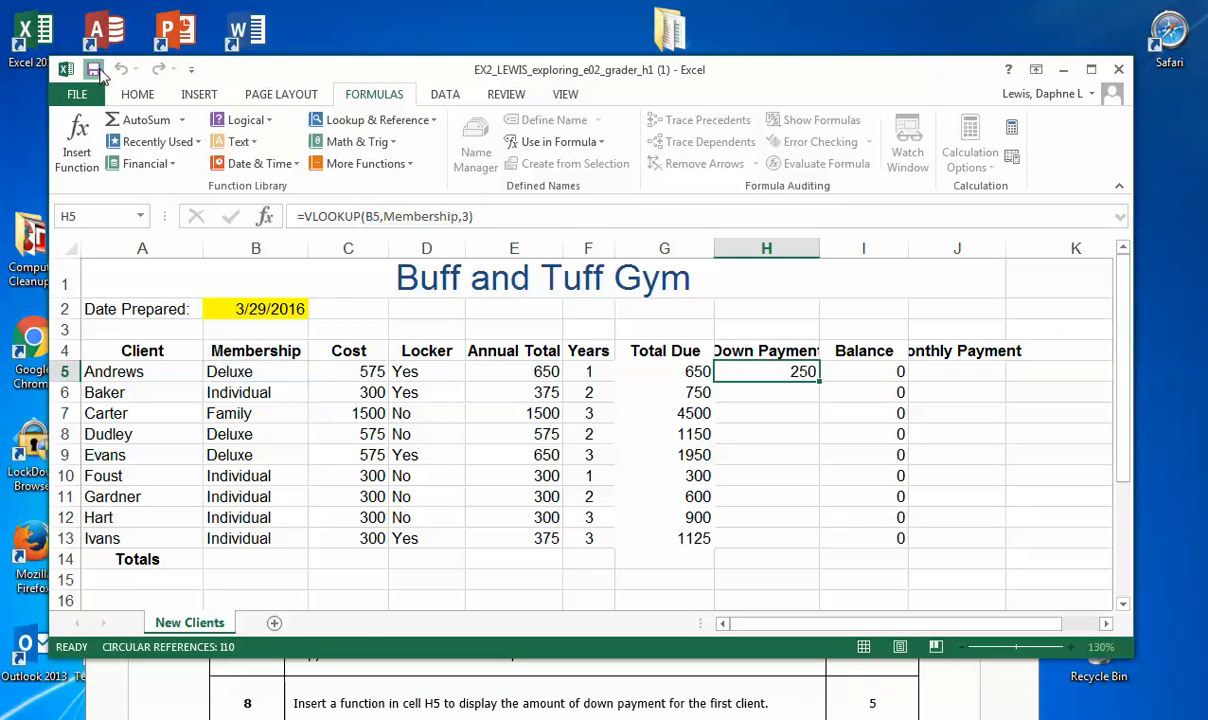
left_click(588, 697)
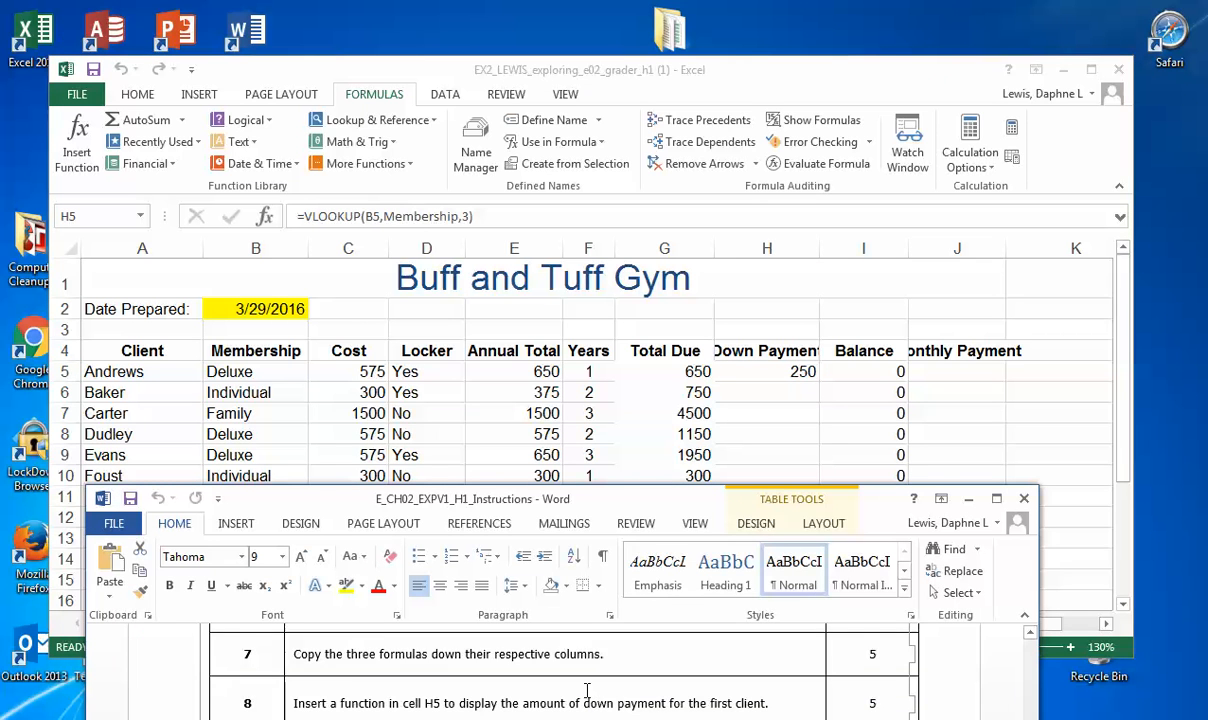
scroll(588, 690, "down", 3)
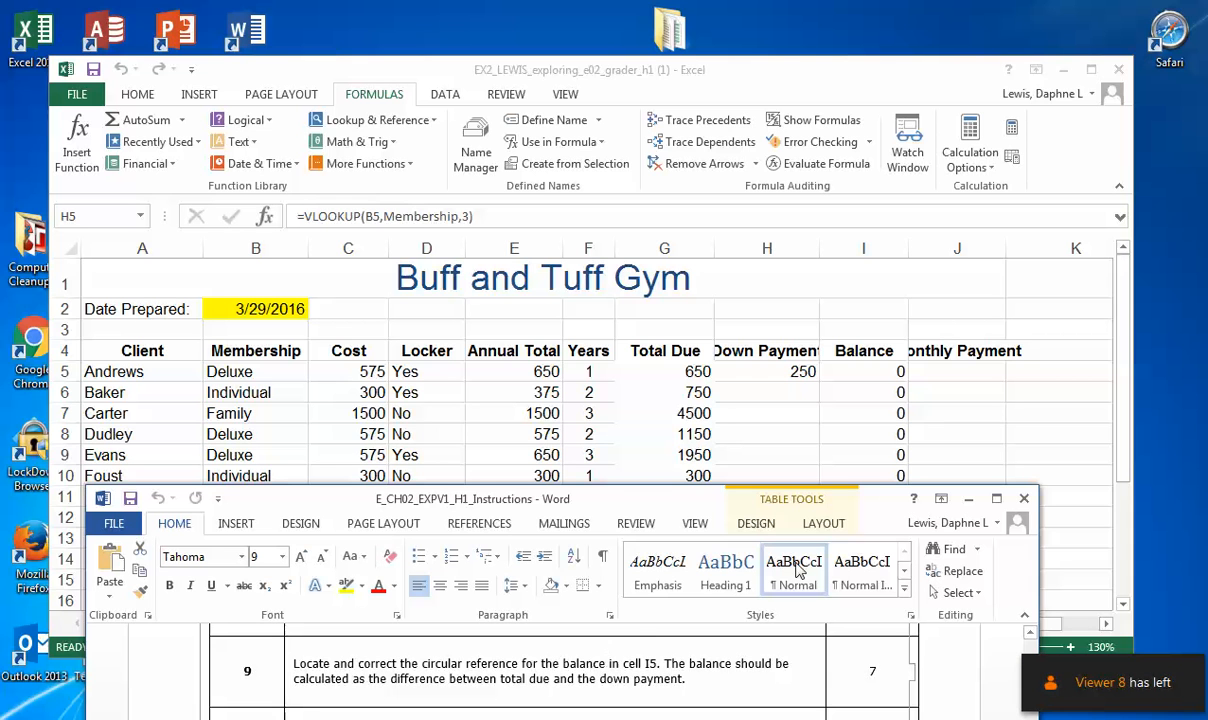
Step: Fill the first client's Balance cell I5 with red to mark the circular reference
left_click(865, 364)
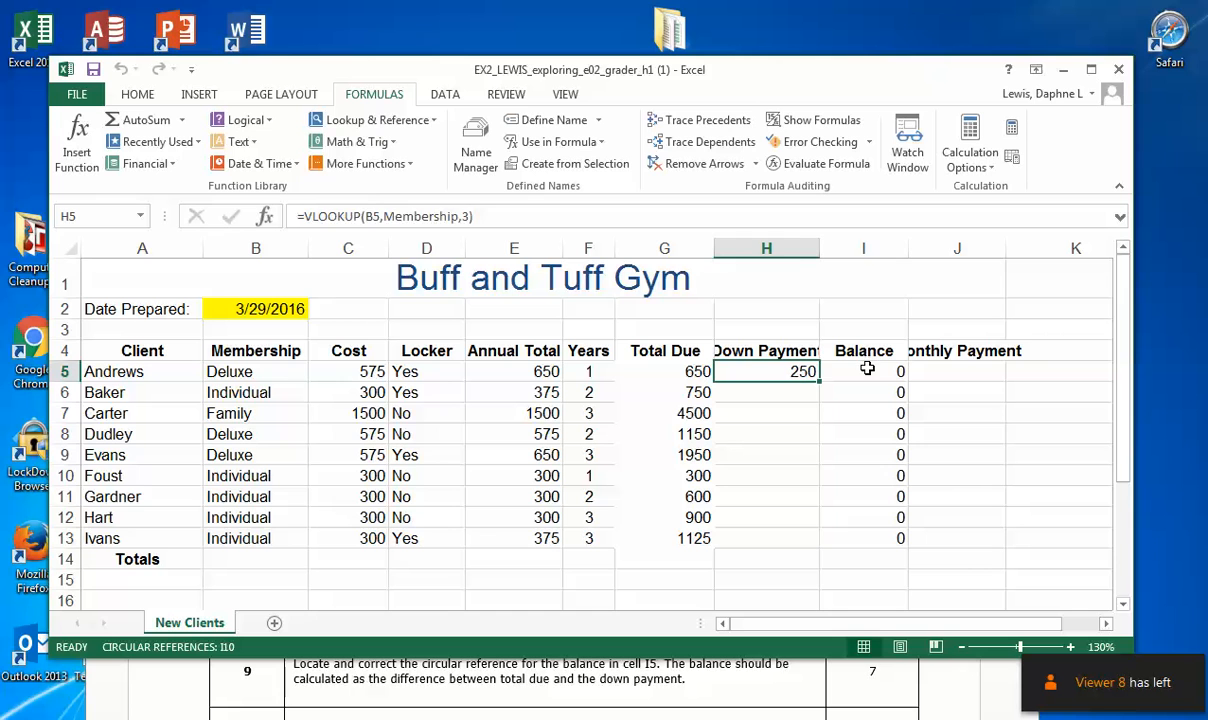
left_click(867, 369)
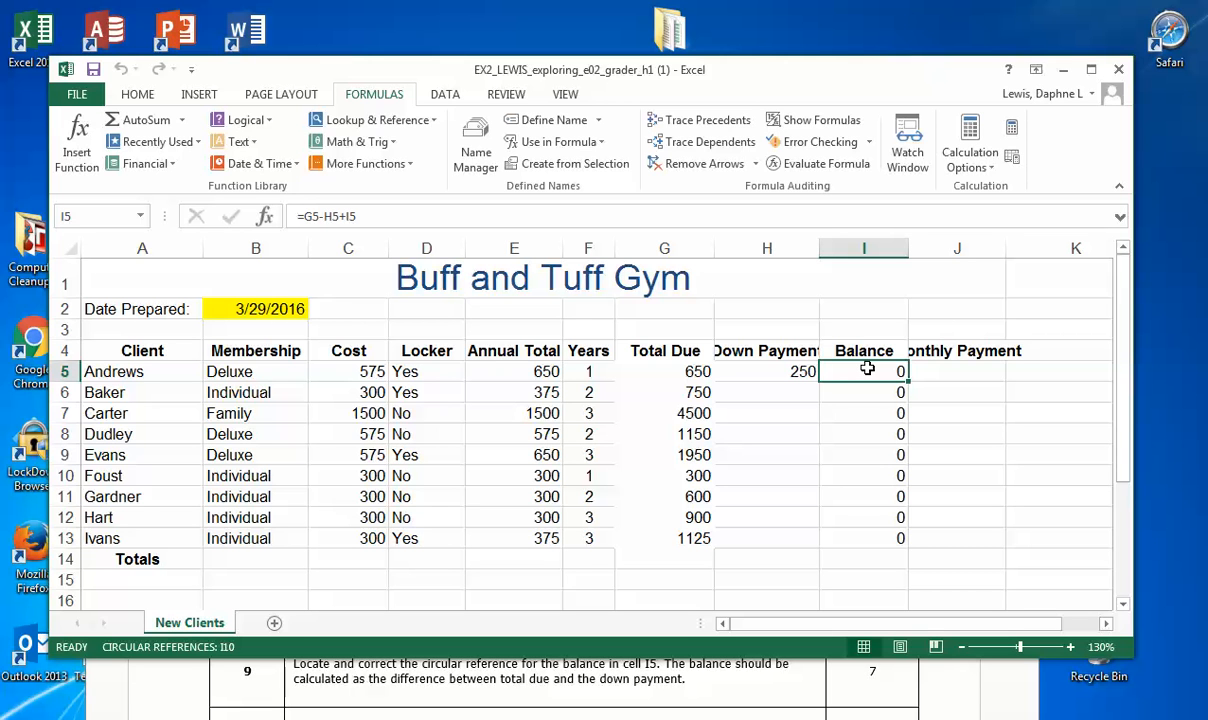
left_click(132, 95)
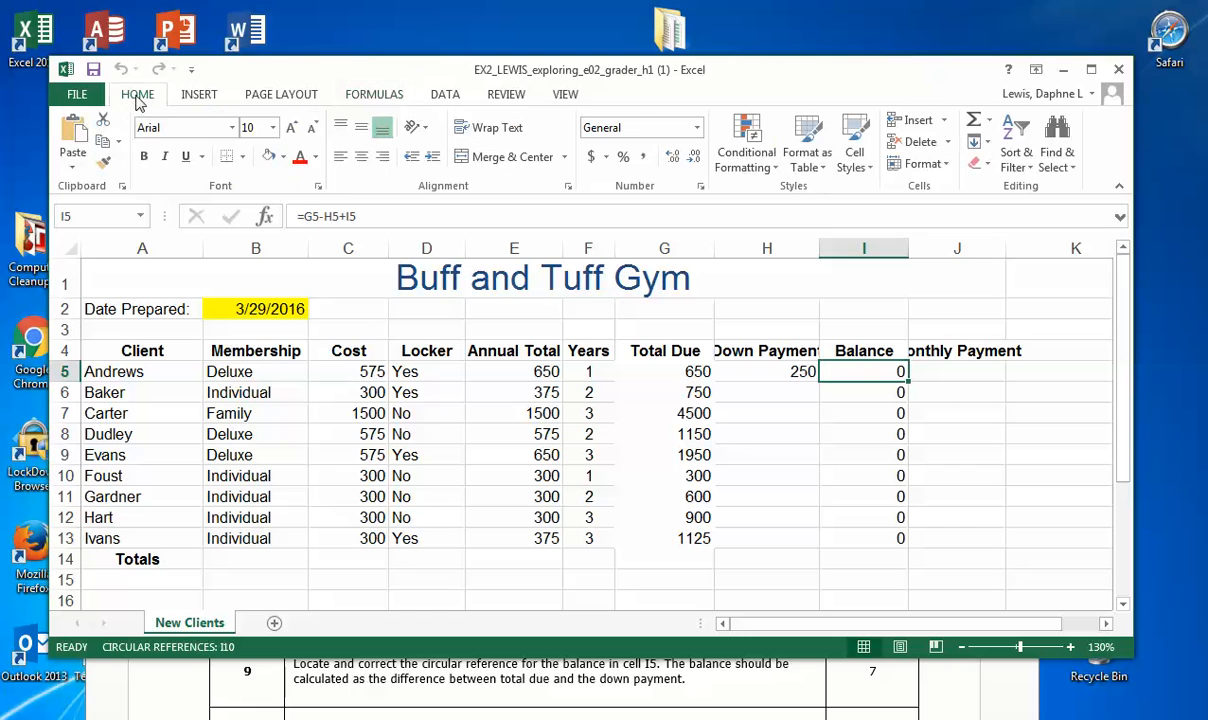
left_click(283, 157)
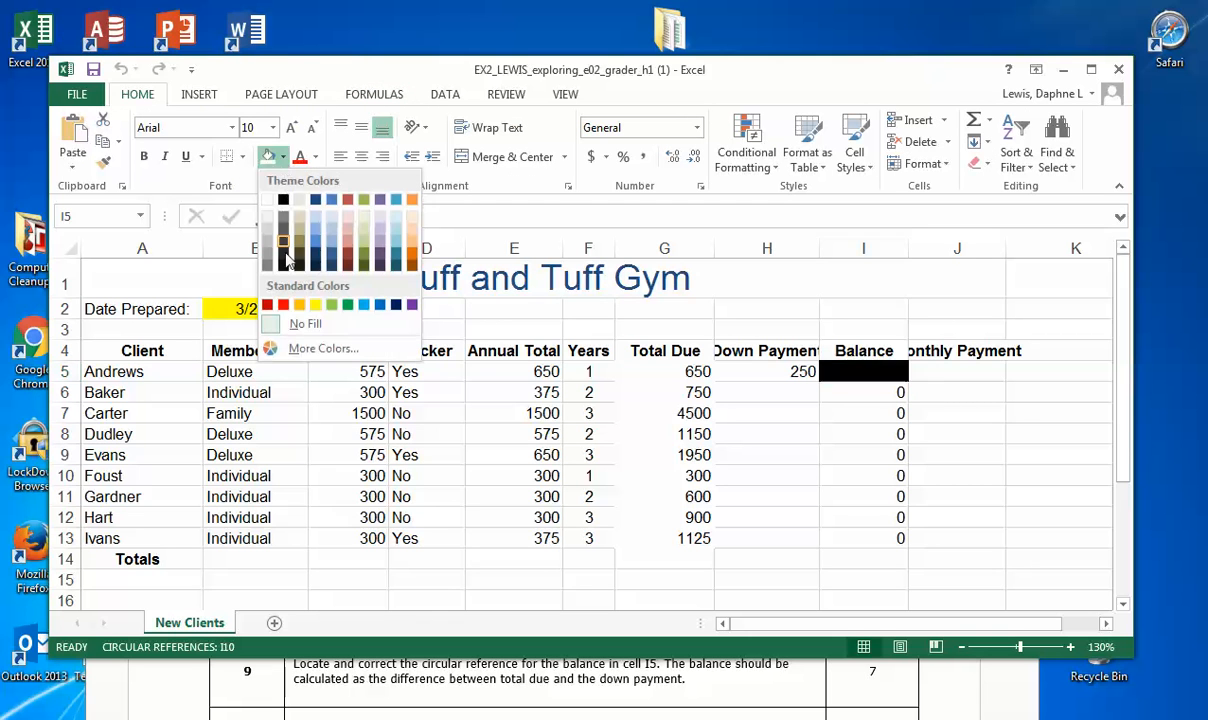
left_click(283, 305)
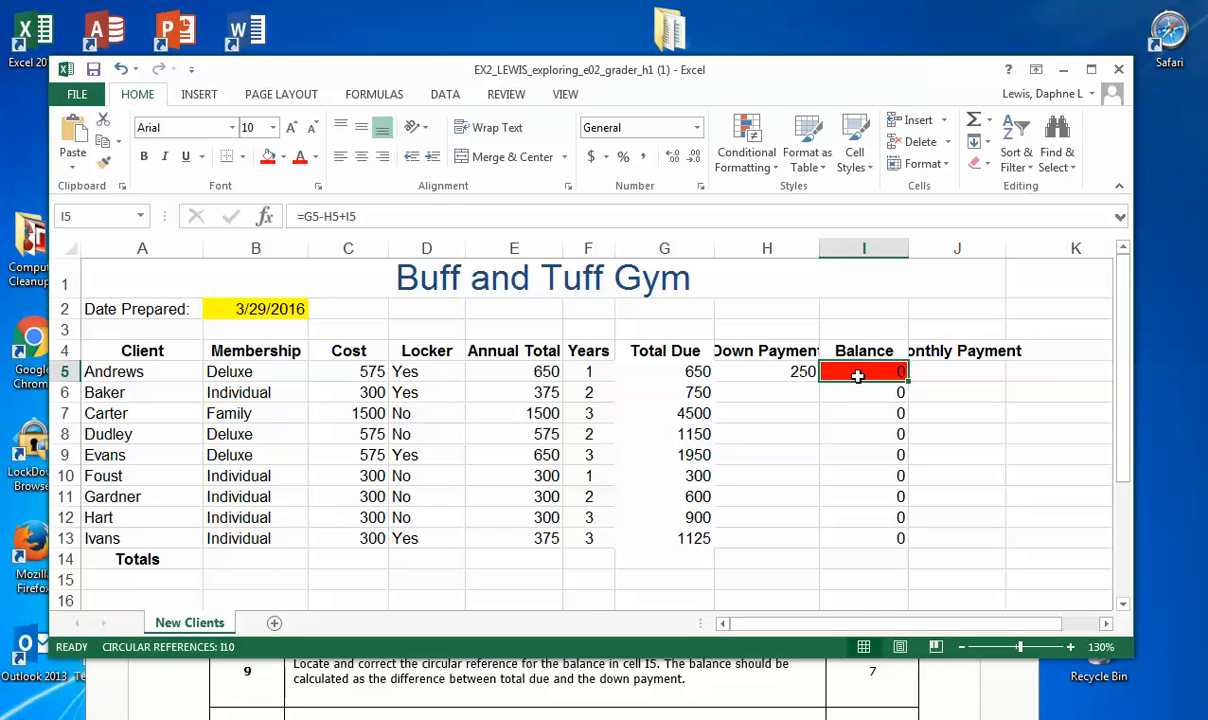
Step: Correct the balance formula in I5 to =G5-H5 and save the workbook
left_click(363, 216)
left_click_drag(363, 216, 272, 214)
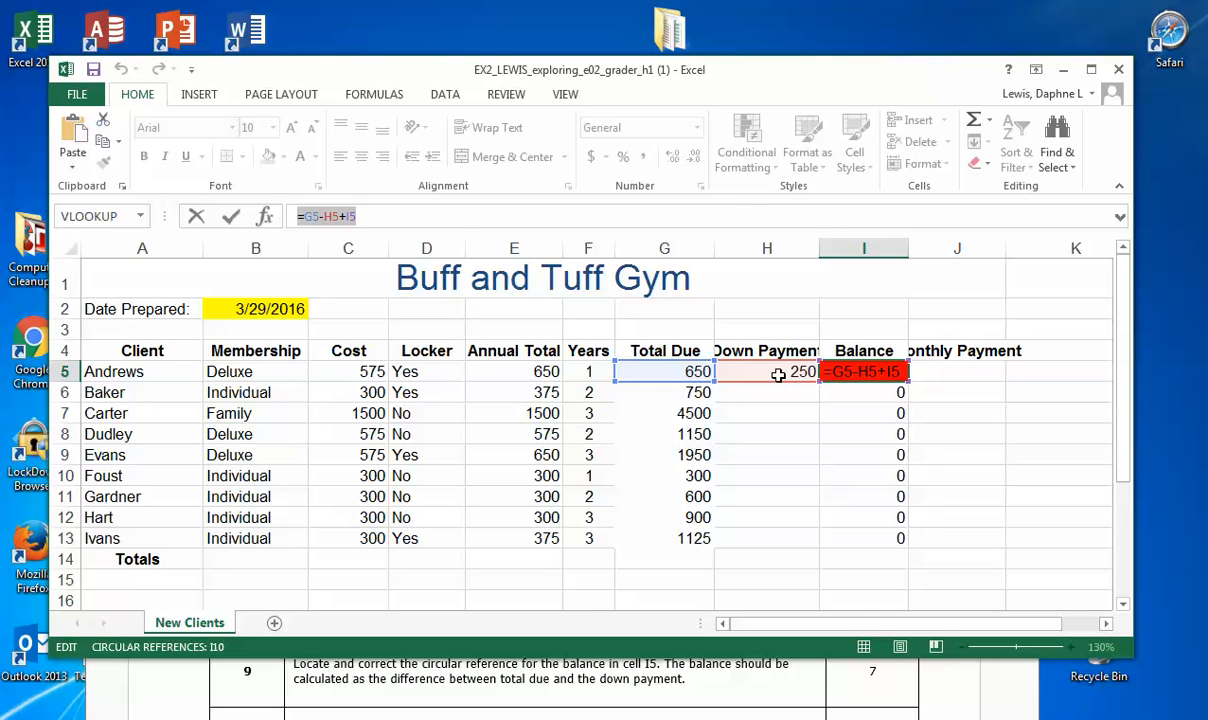
left_click(396, 219)
key("BackSpace")
key("BackSpace")
key("BackSpace")
key("BackSpace")
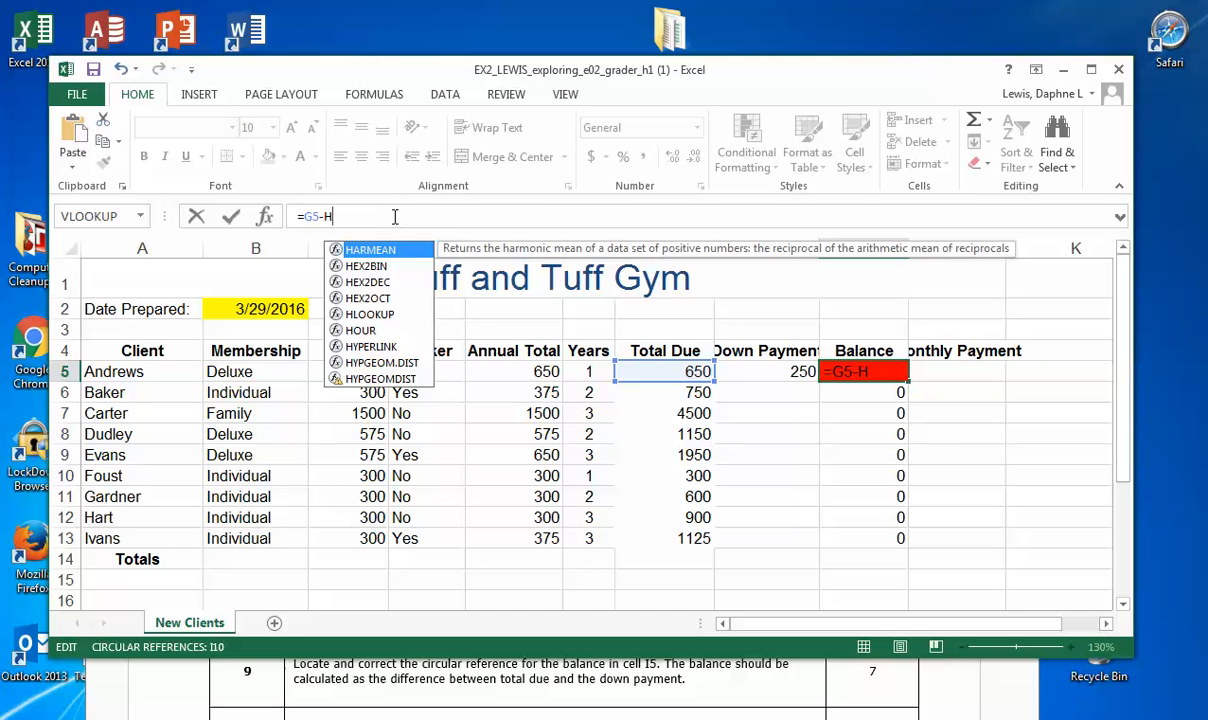
type("5")
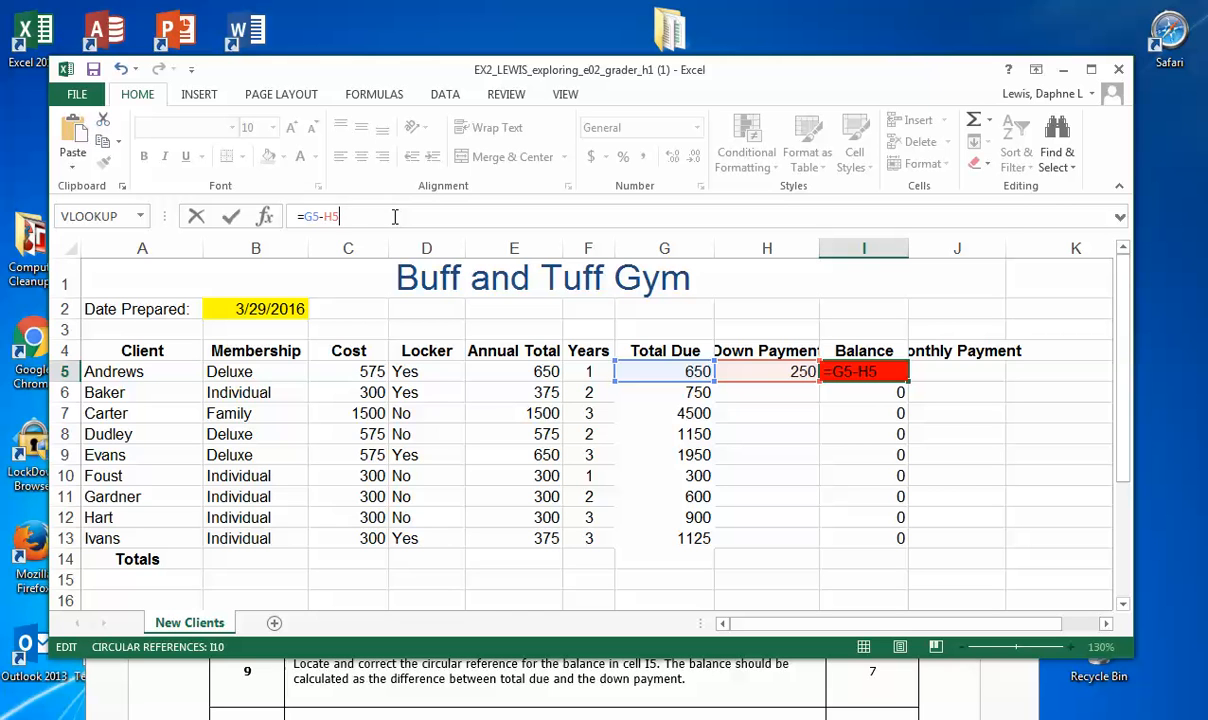
left_click(231, 217)
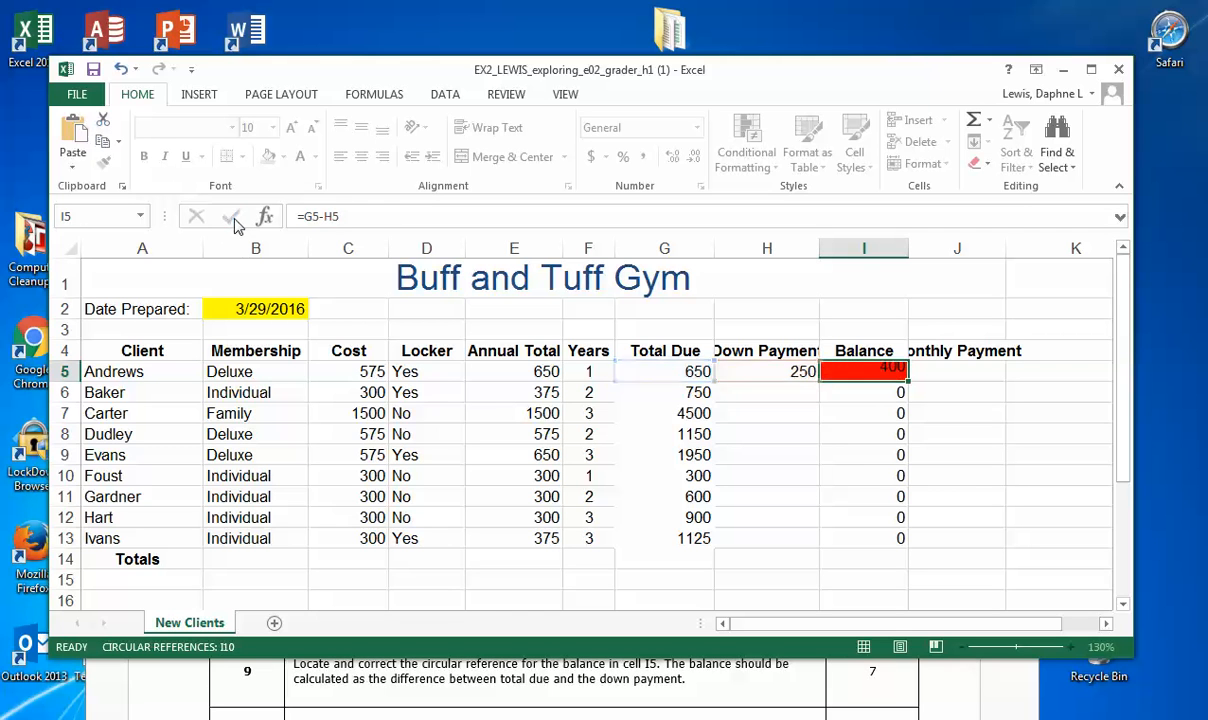
left_click(93, 70)
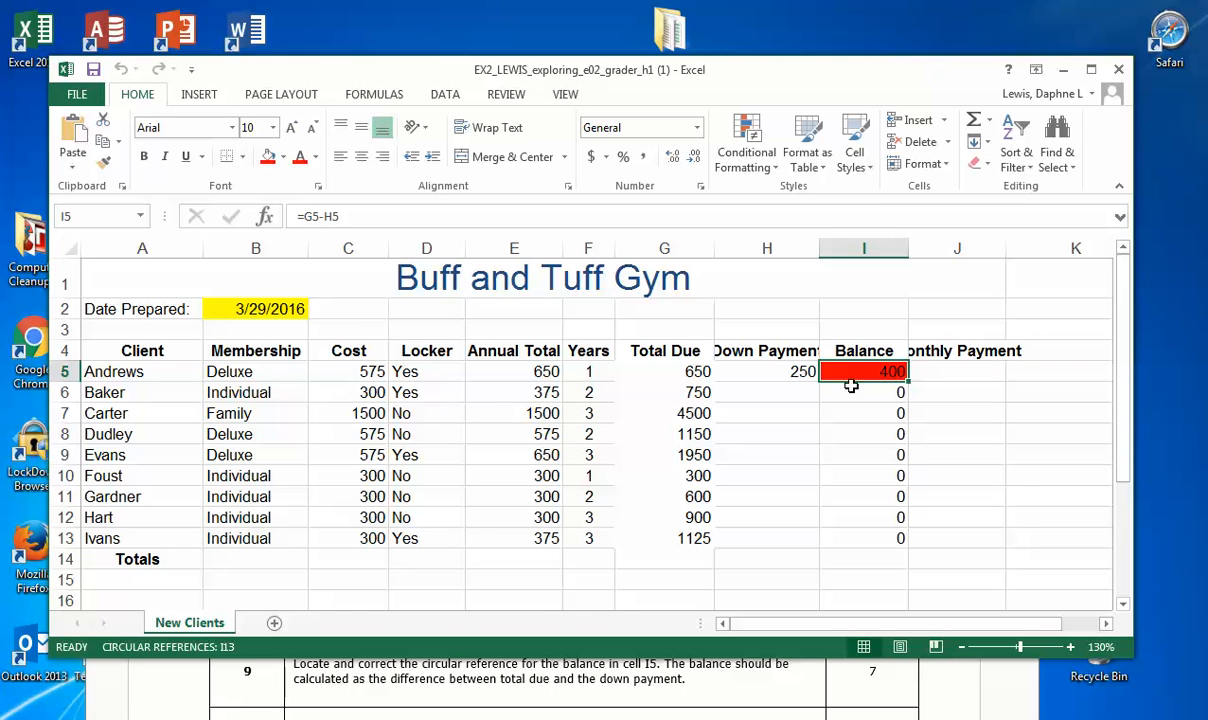
Step: Copy the down payment formula from H5 through H13 and the balance formula from I5 through I13
left_click(801, 368)
left_click_drag(818, 381, 812, 545)
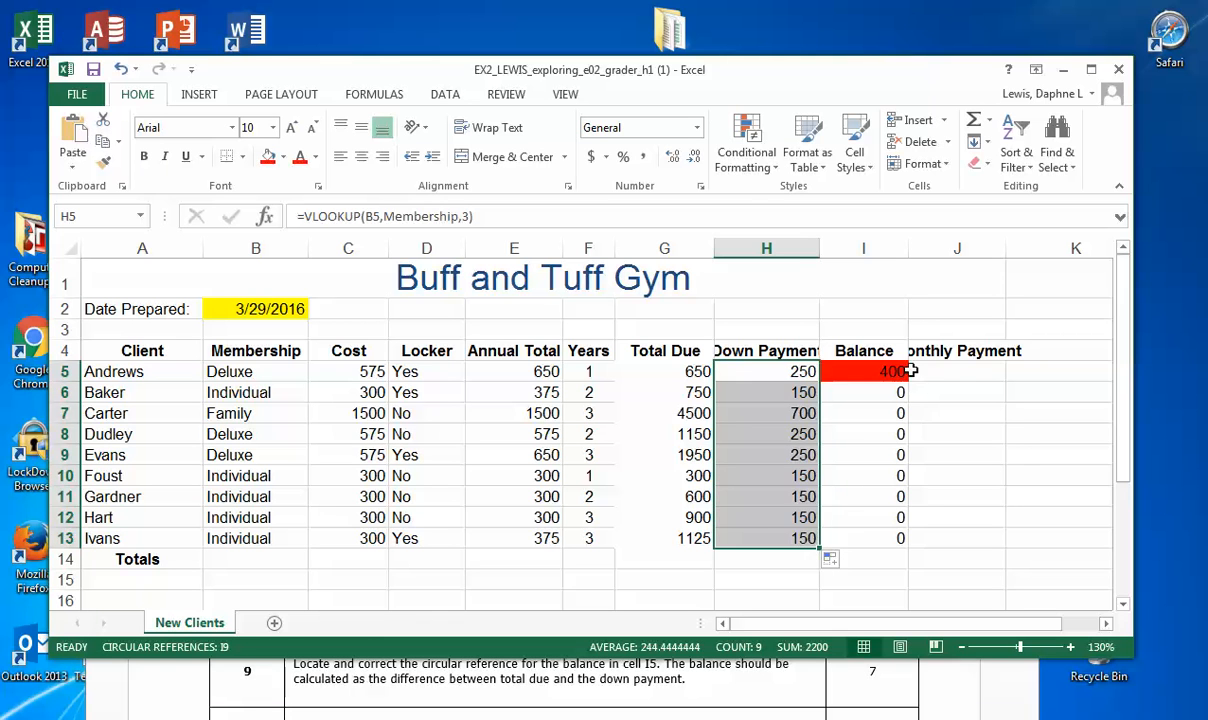
left_click(832, 370)
left_click_drag(906, 380, 910, 552)
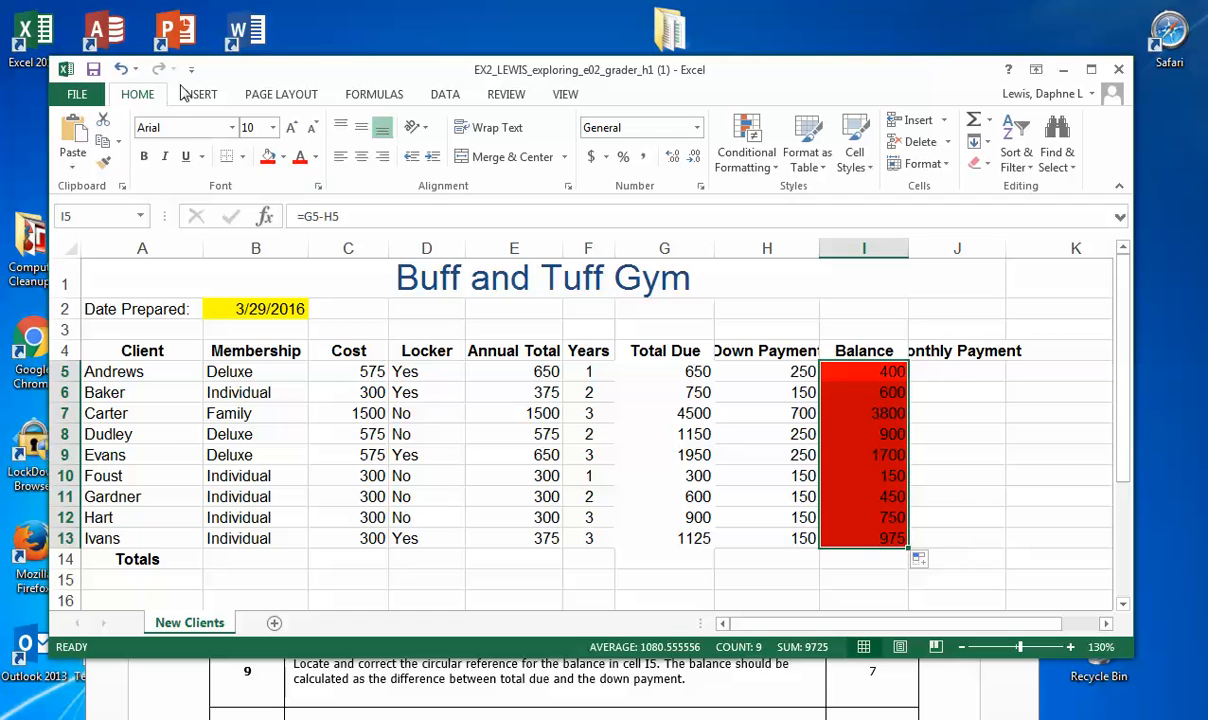
Step: Change the fill colour of the Balance cells I5:I13 to white and save the workbook
left_click(282, 158)
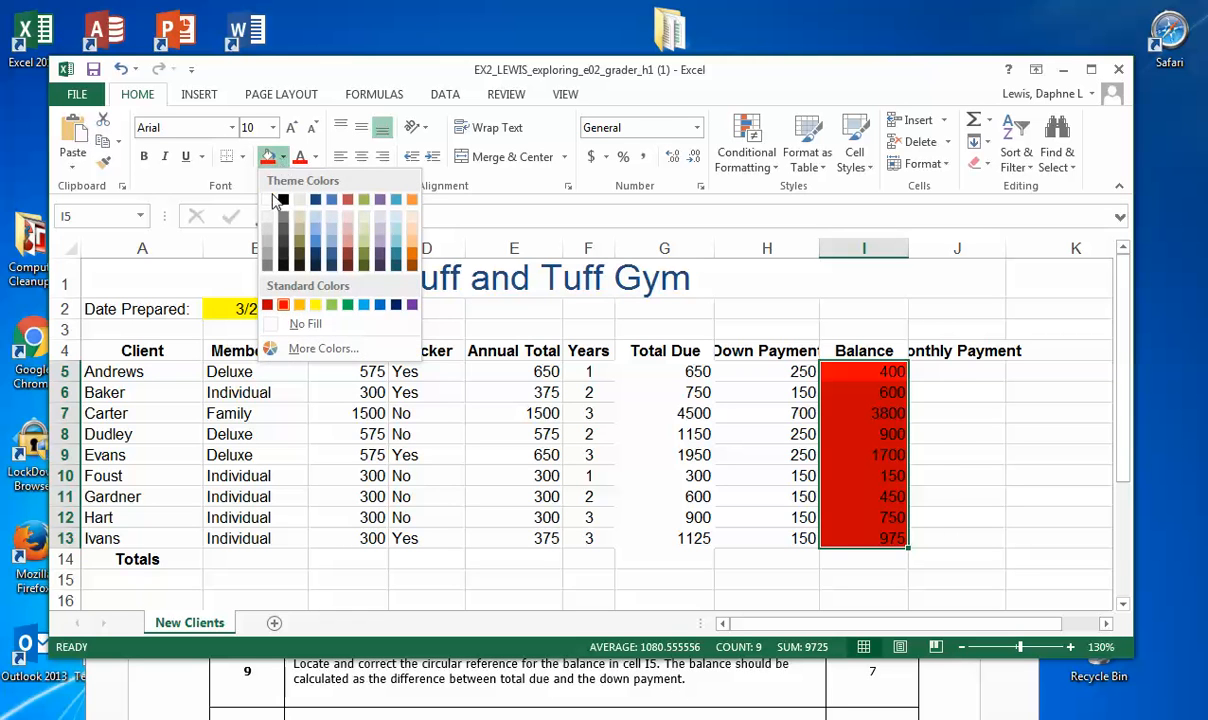
left_click(267, 199)
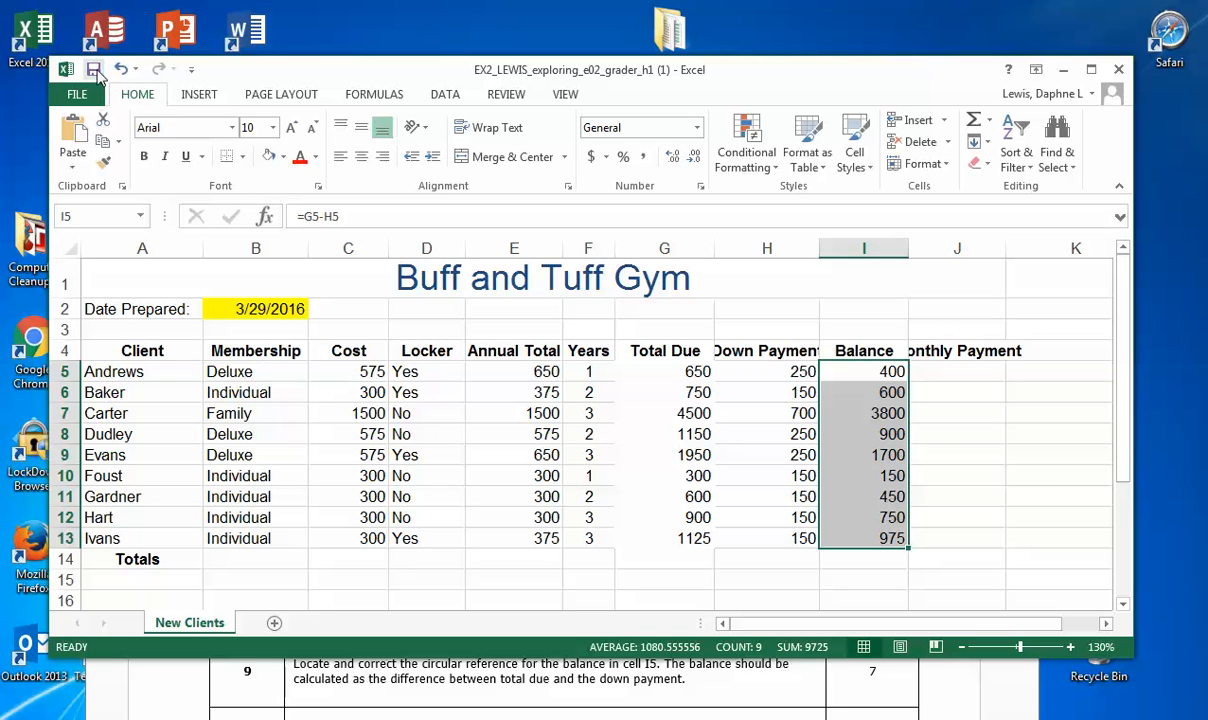
left_click(95, 71)
Step: Bring step 11 of the instructions document, about the monthly payment in J5, into view and move the workbook window clear of it
left_click(610, 688)
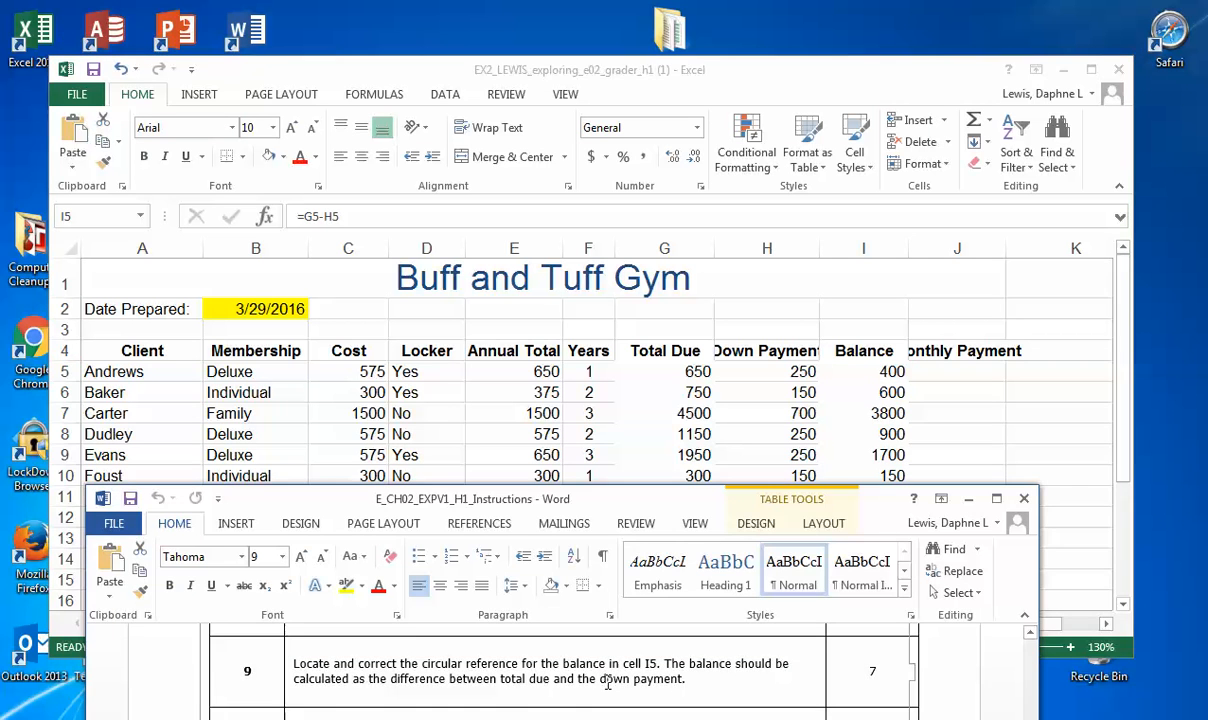
scroll(607, 684, "down", 2)
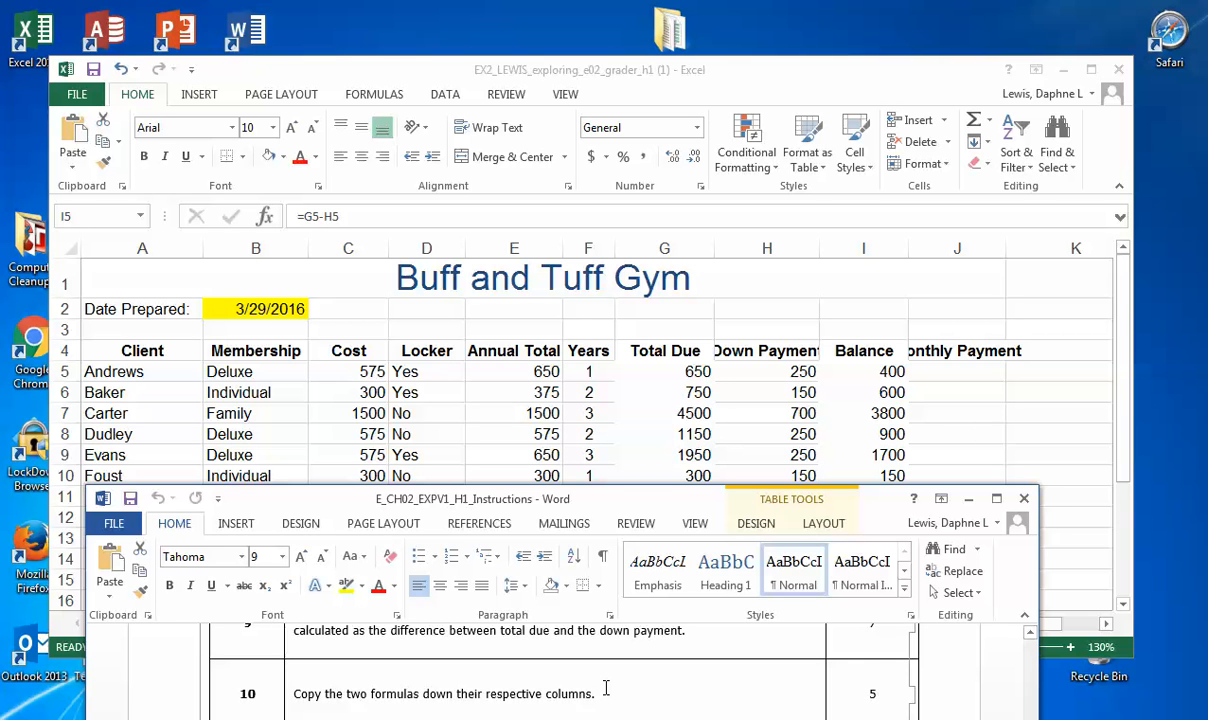
scroll(606, 688, "down", 3)
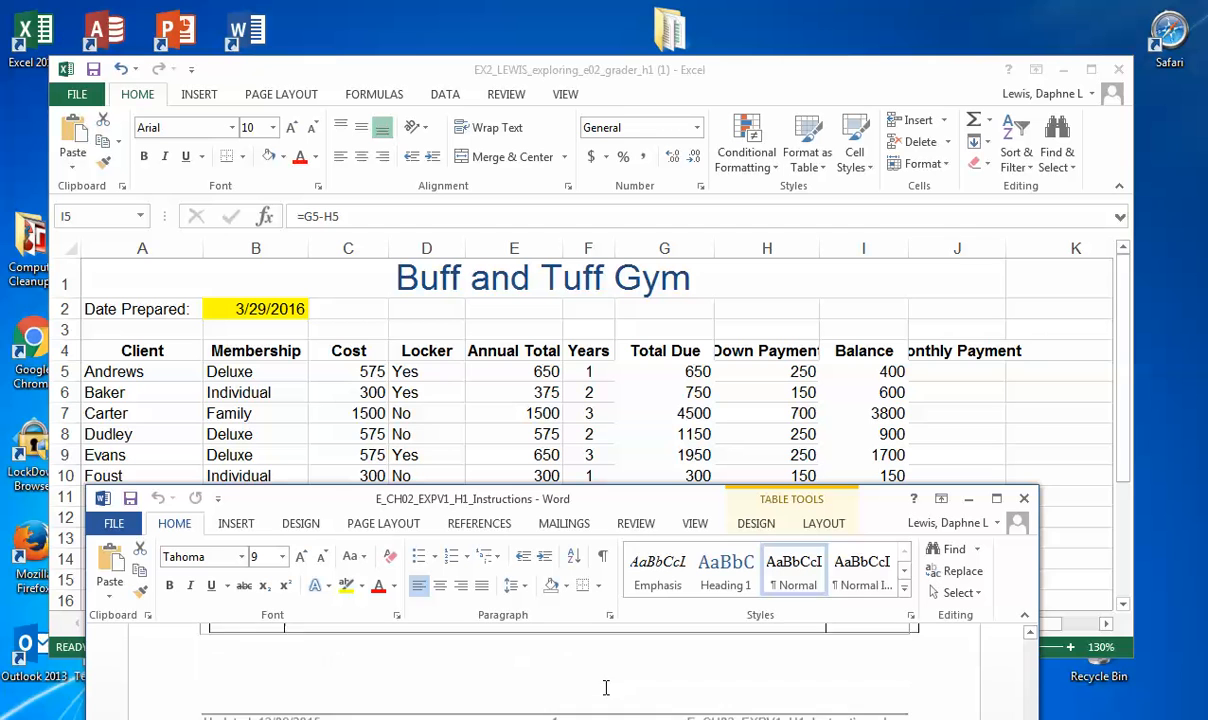
scroll(606, 692, "down", 4)
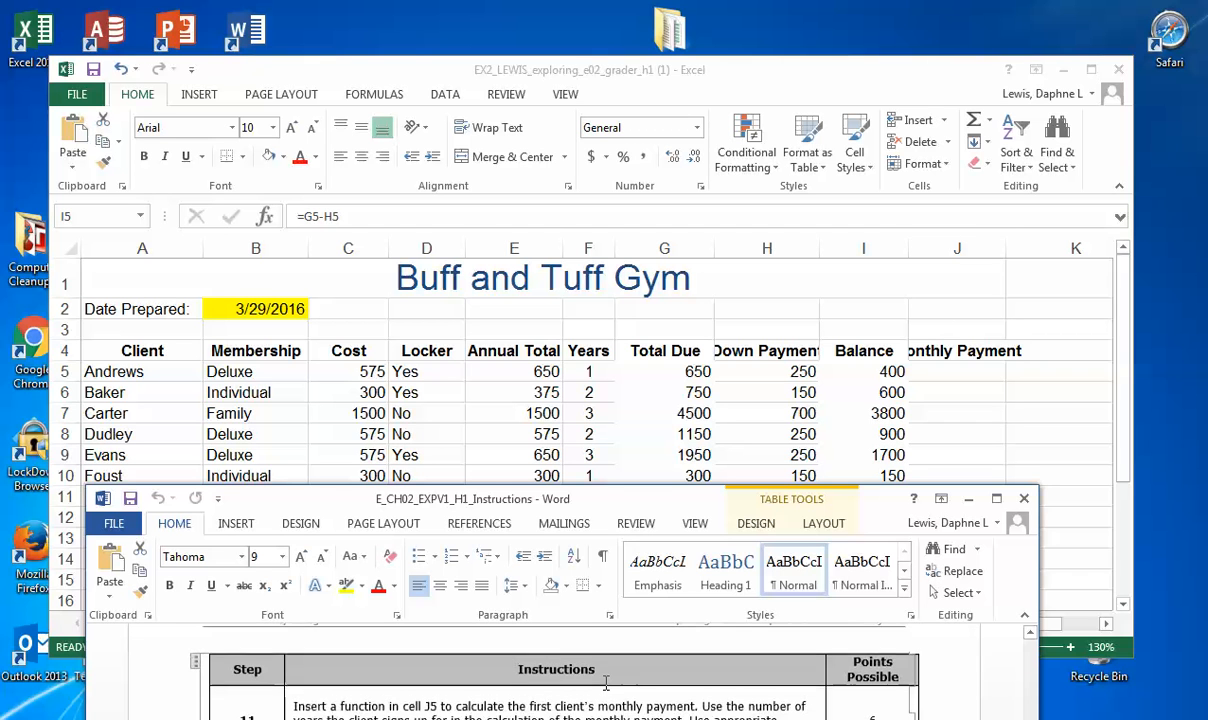
scroll(606, 684, "down", 1)
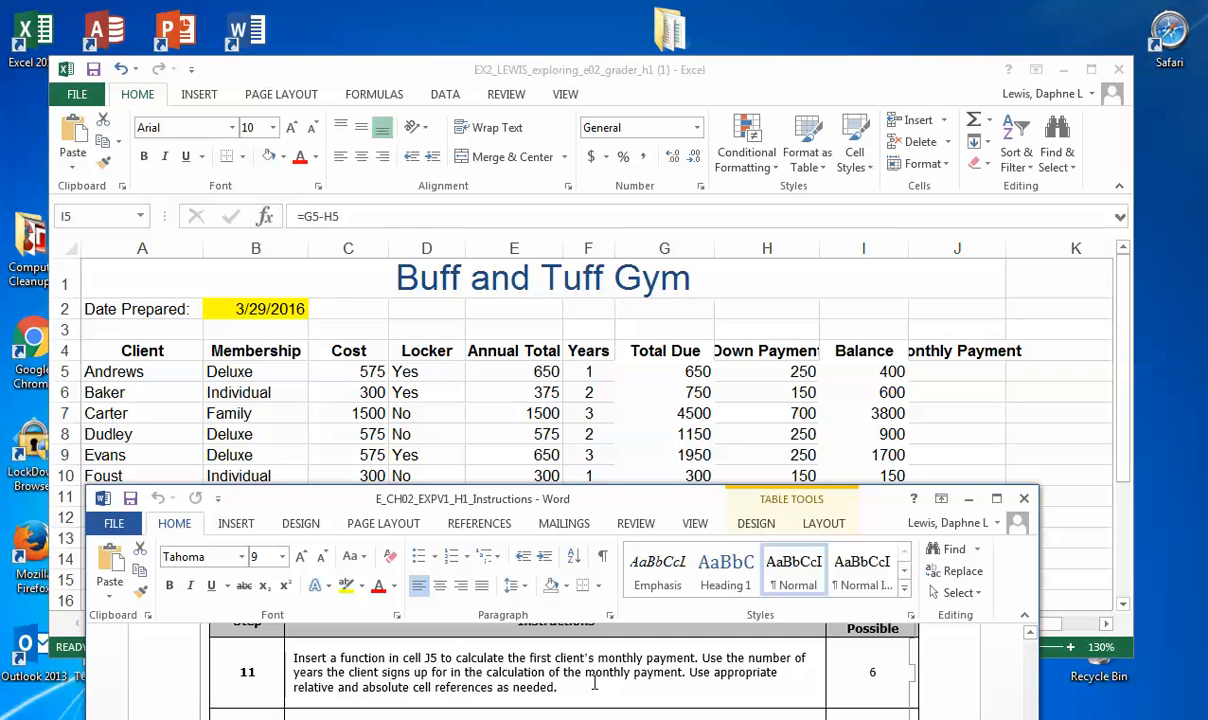
left_click(95, 75)
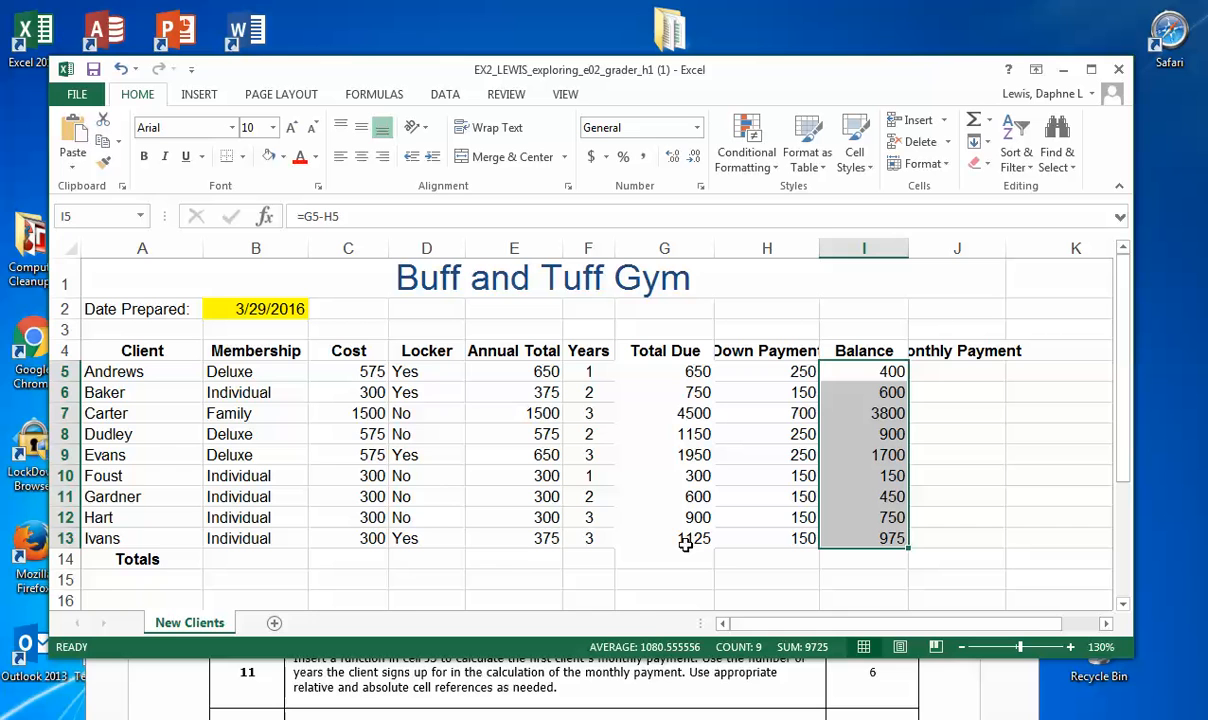
left_click(626, 678)
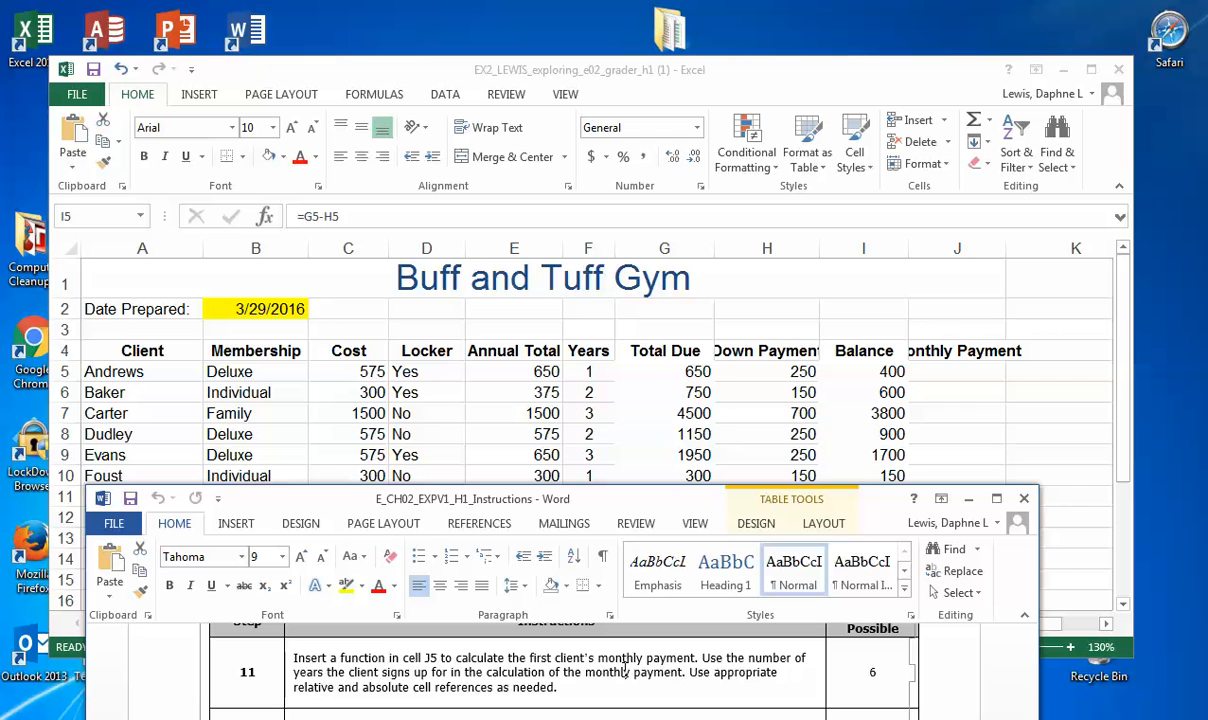
left_click(954, 365)
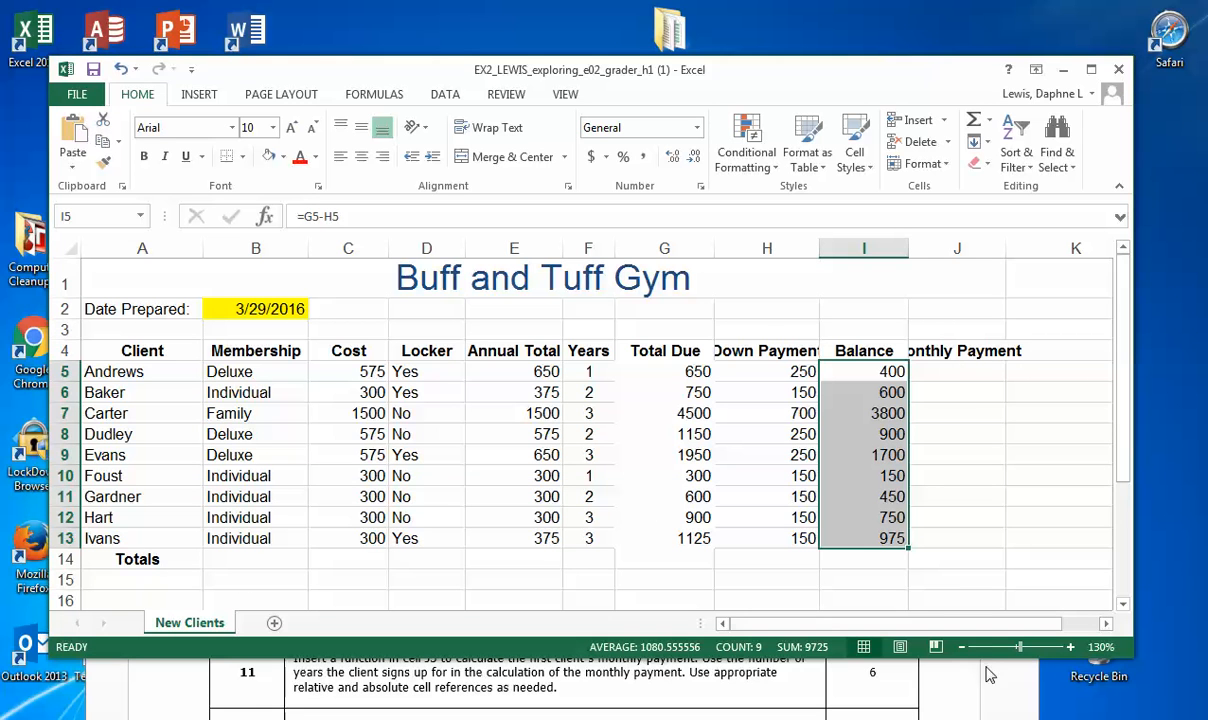
left_click_drag(738, 84, 737, 69)
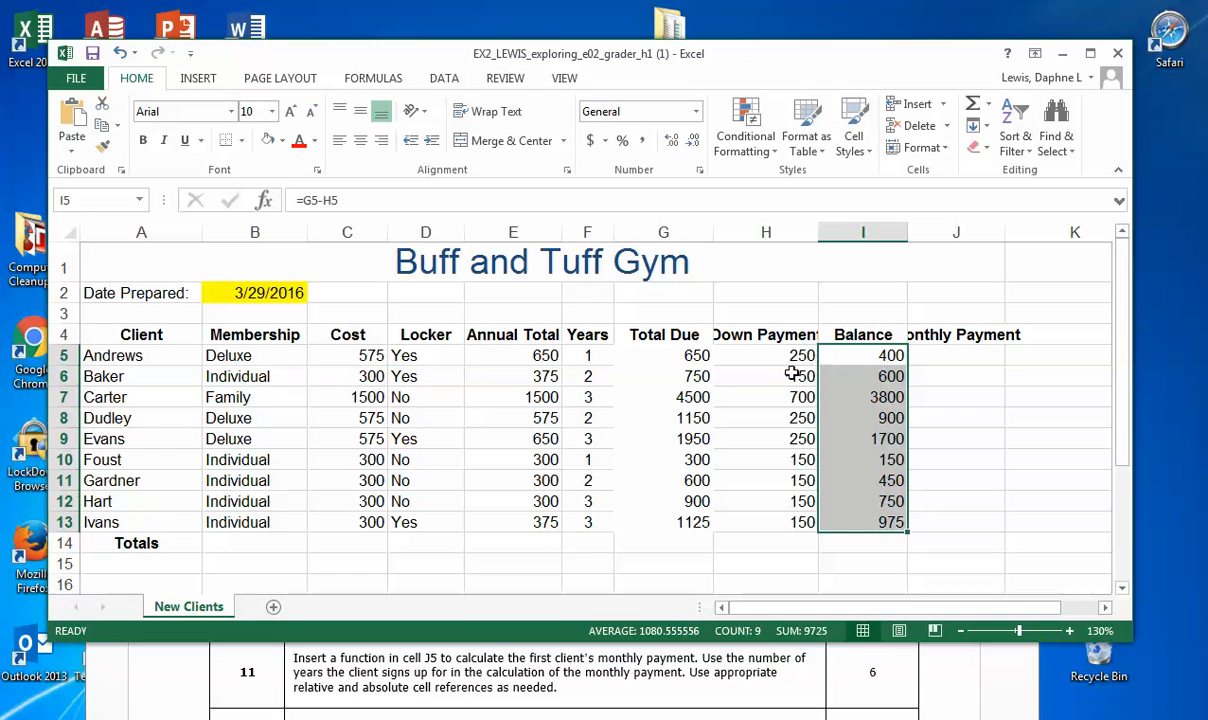
Step: Start a formula in J5 with the financial function PMT and move its arguments dialog up off the instructions
left_click(949, 356)
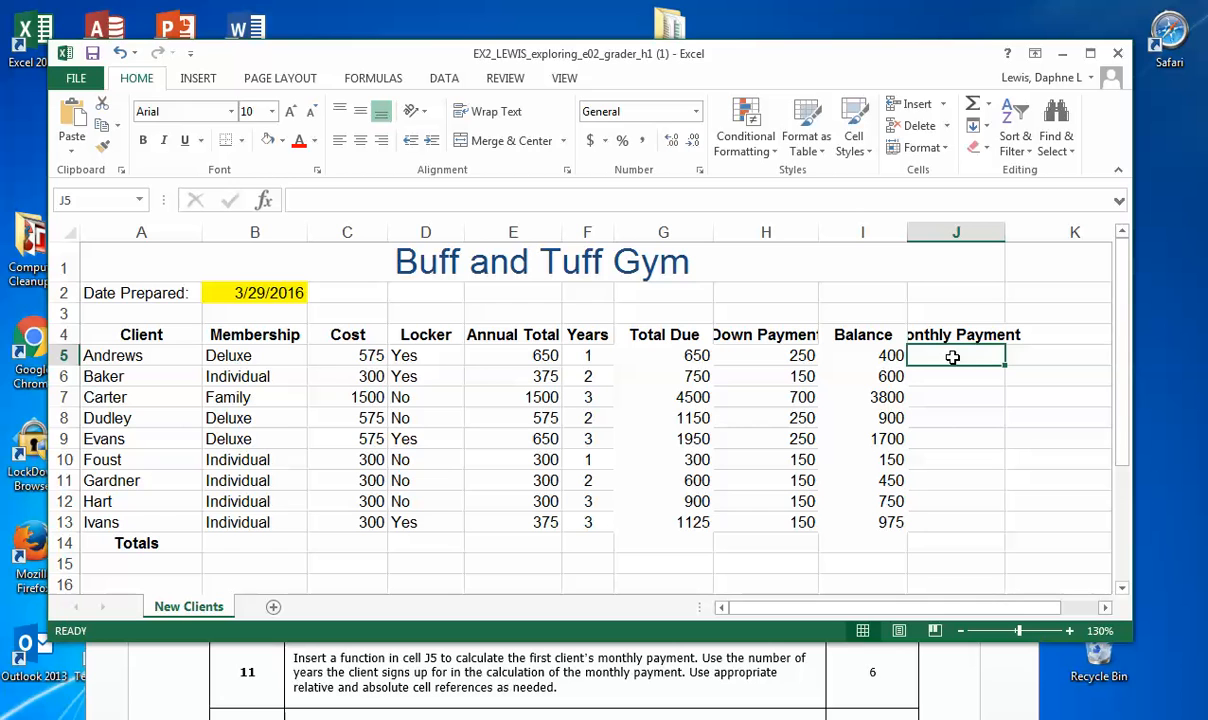
type("=")
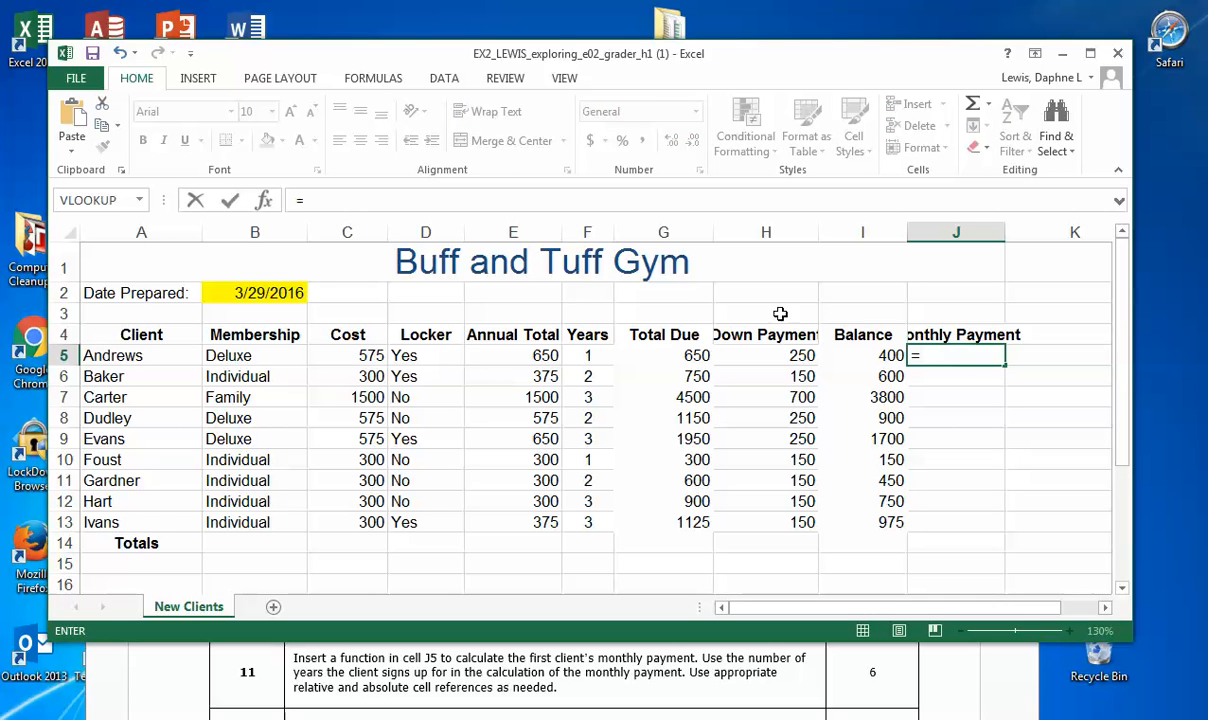
left_click(376, 80)
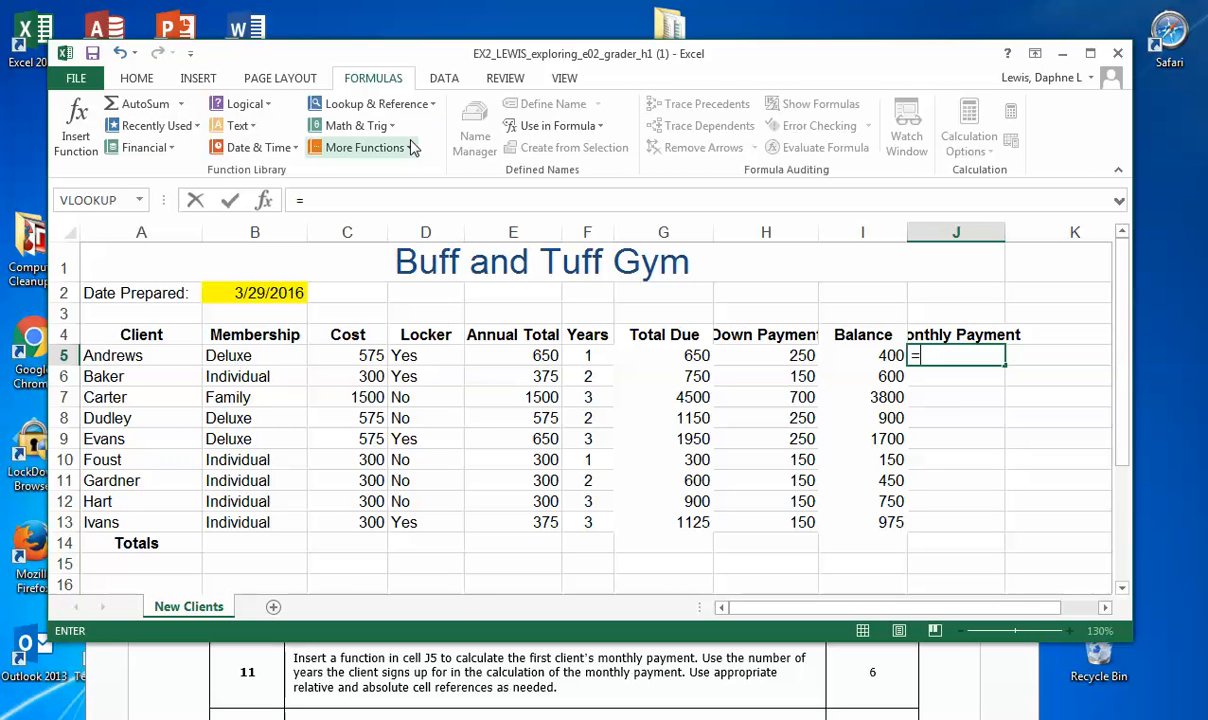
left_click(170, 149)
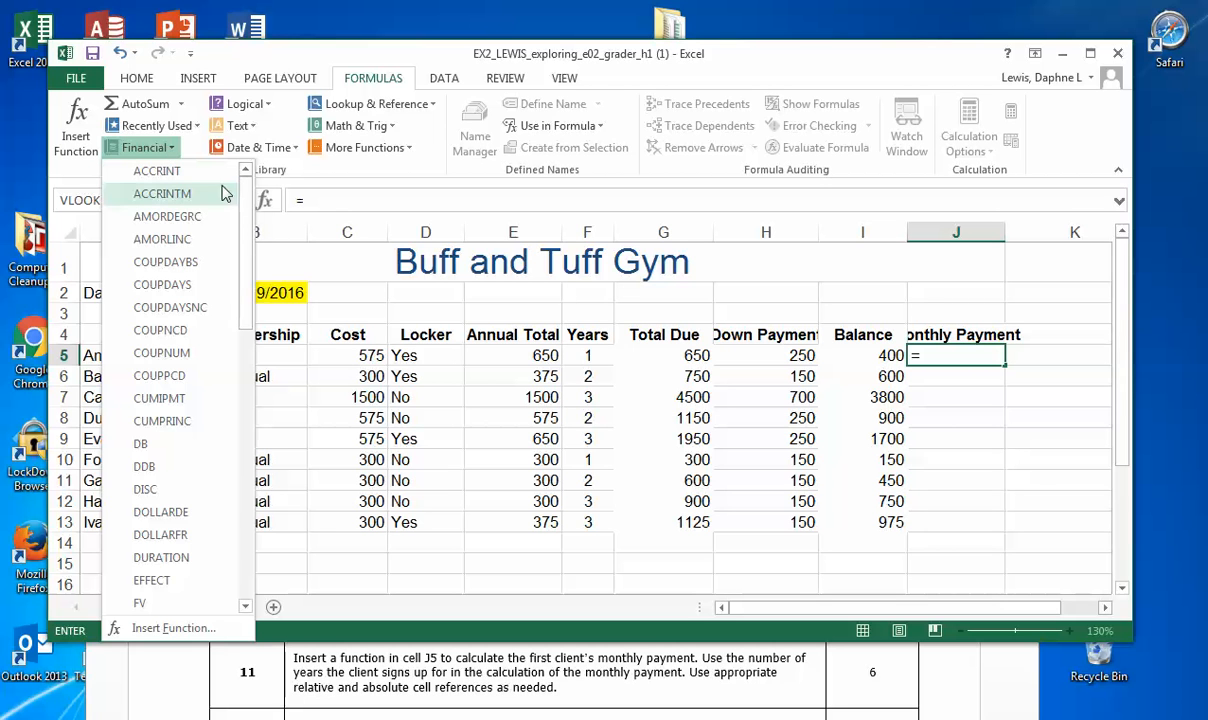
left_click_drag(246, 202, 240, 437)
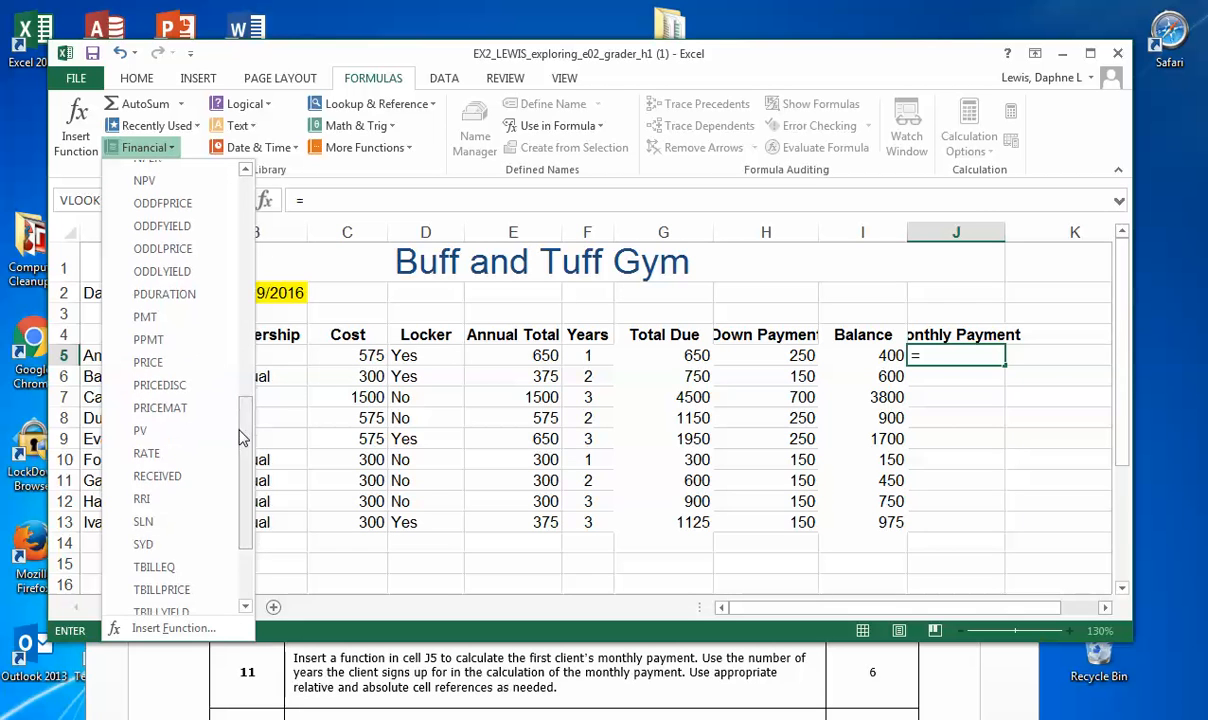
left_click(187, 318)
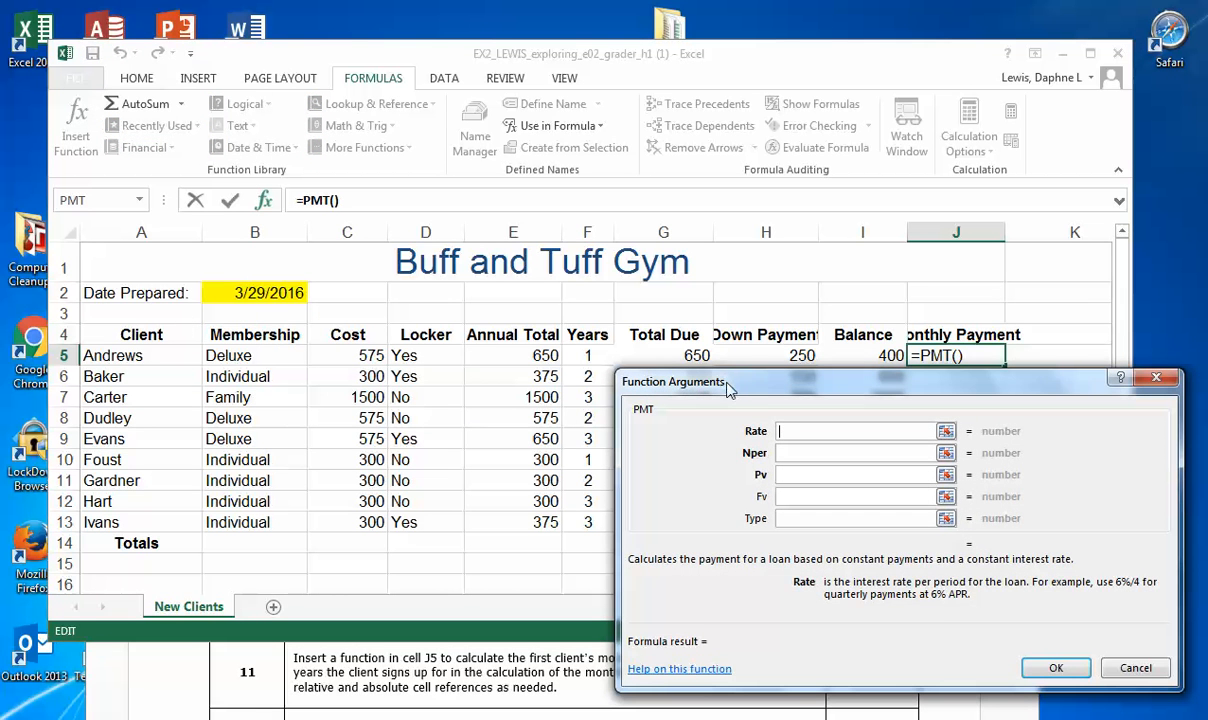
left_click_drag(731, 388, 717, 322)
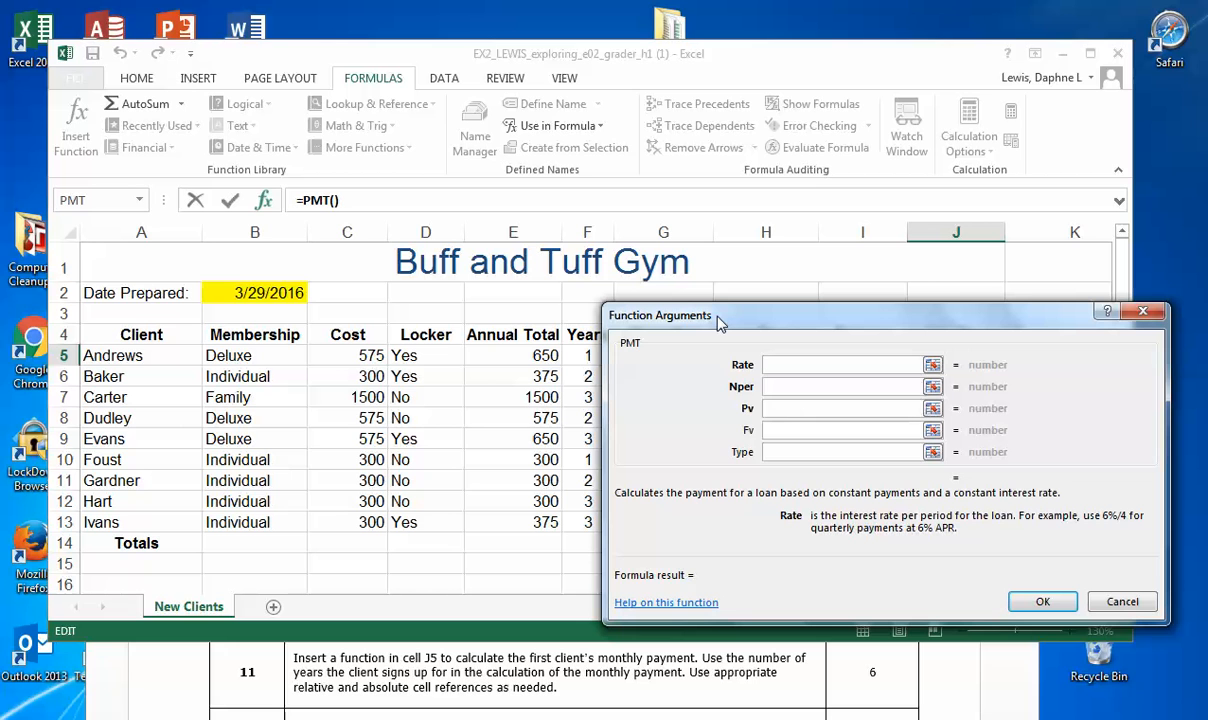
Step: Enter an opening parenthesis and the interest rate B23 divided by the months per year B24 as the PMT Rate argument
type("(")
scroll(504, 483, "down", 1)
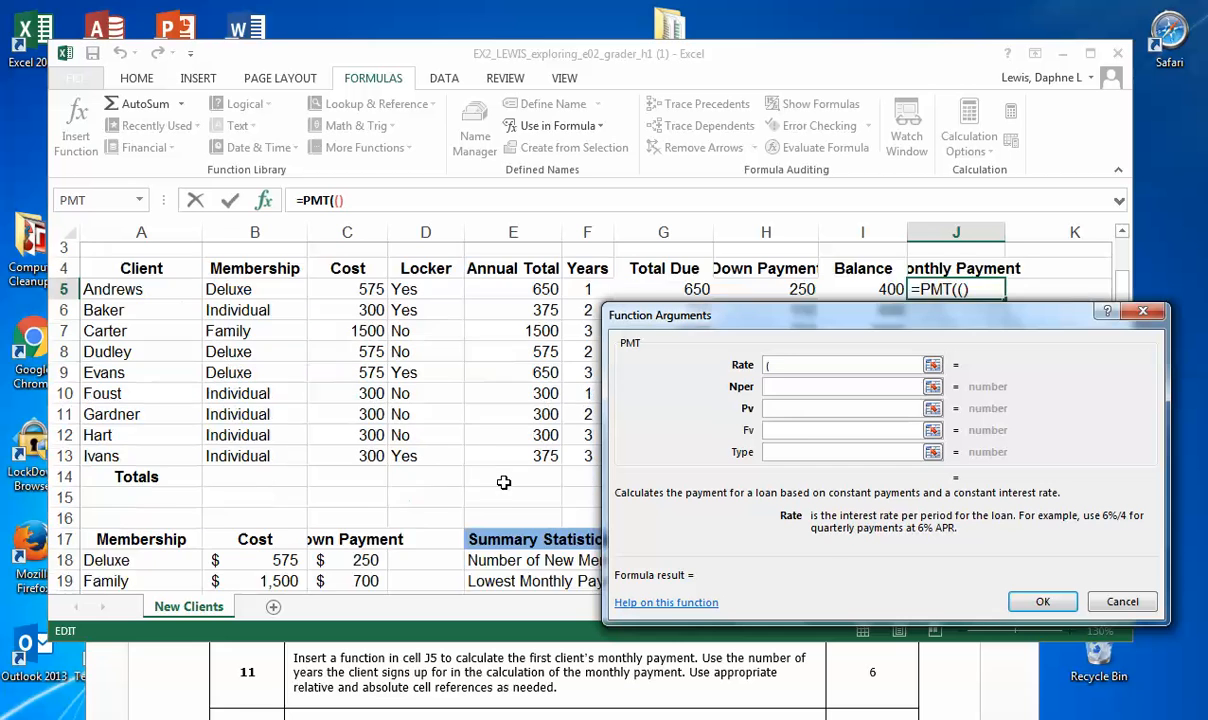
scroll(504, 483, "down", 1)
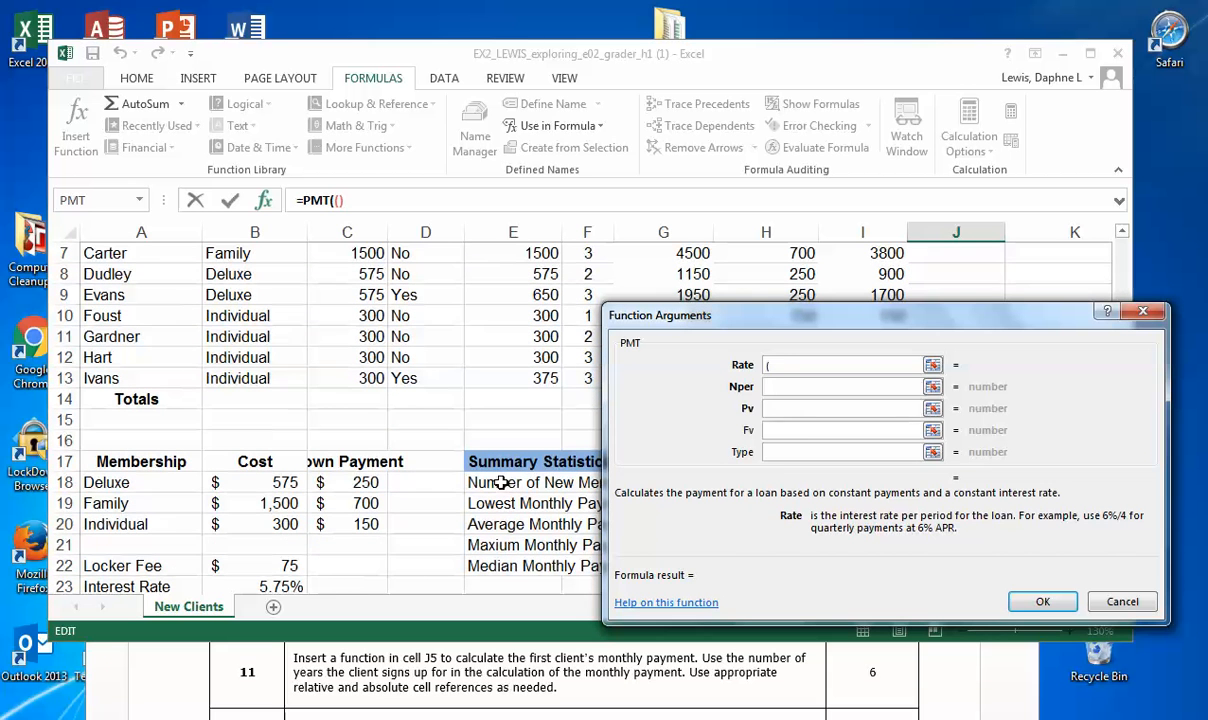
left_click(276, 587)
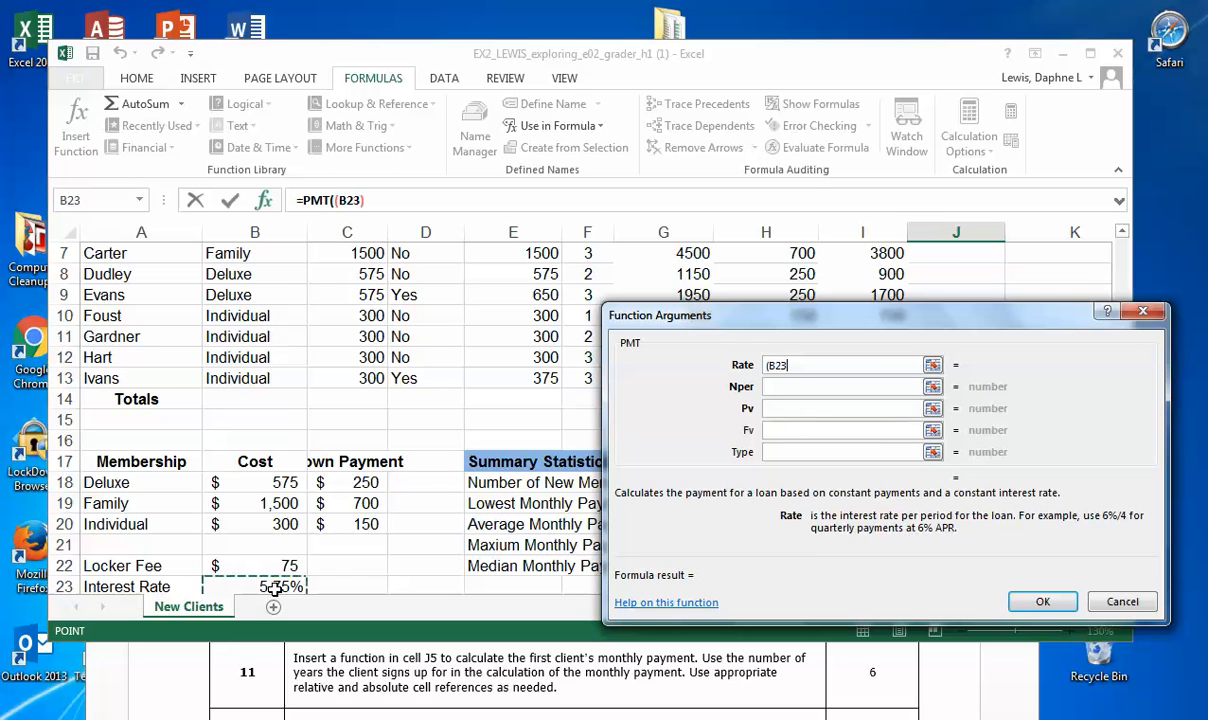
type("/")
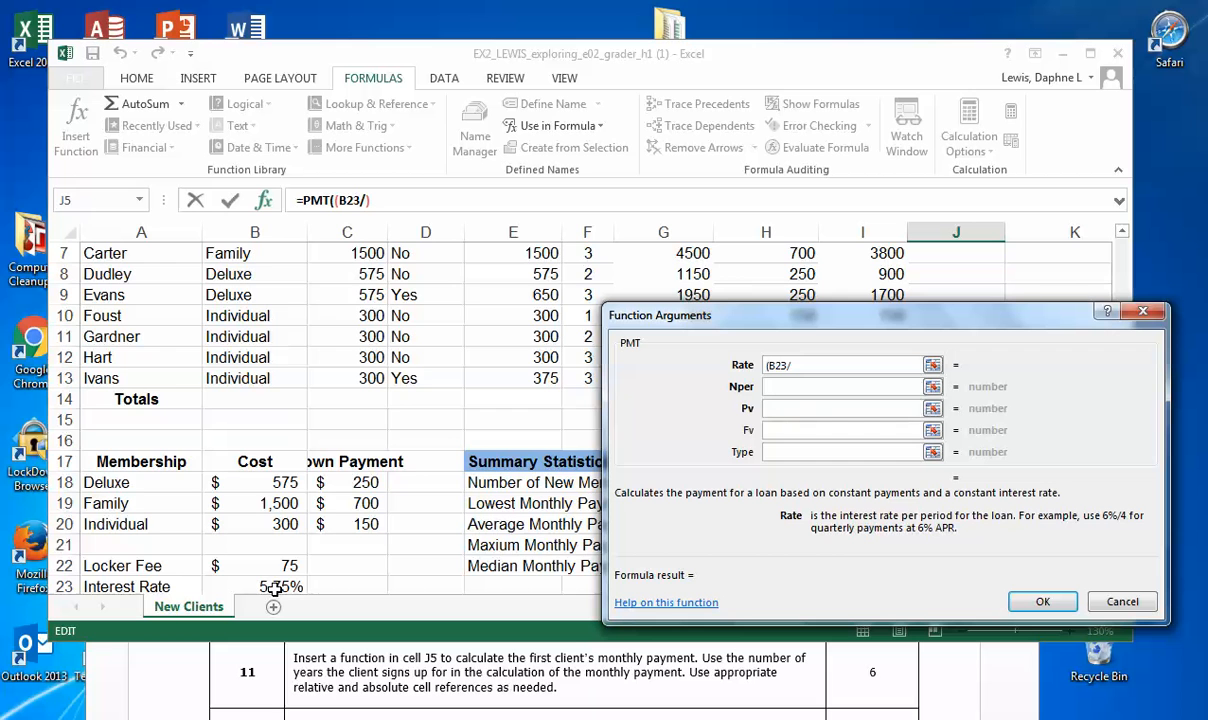
scroll(276, 589, "down", 1)
left_click(269, 545)
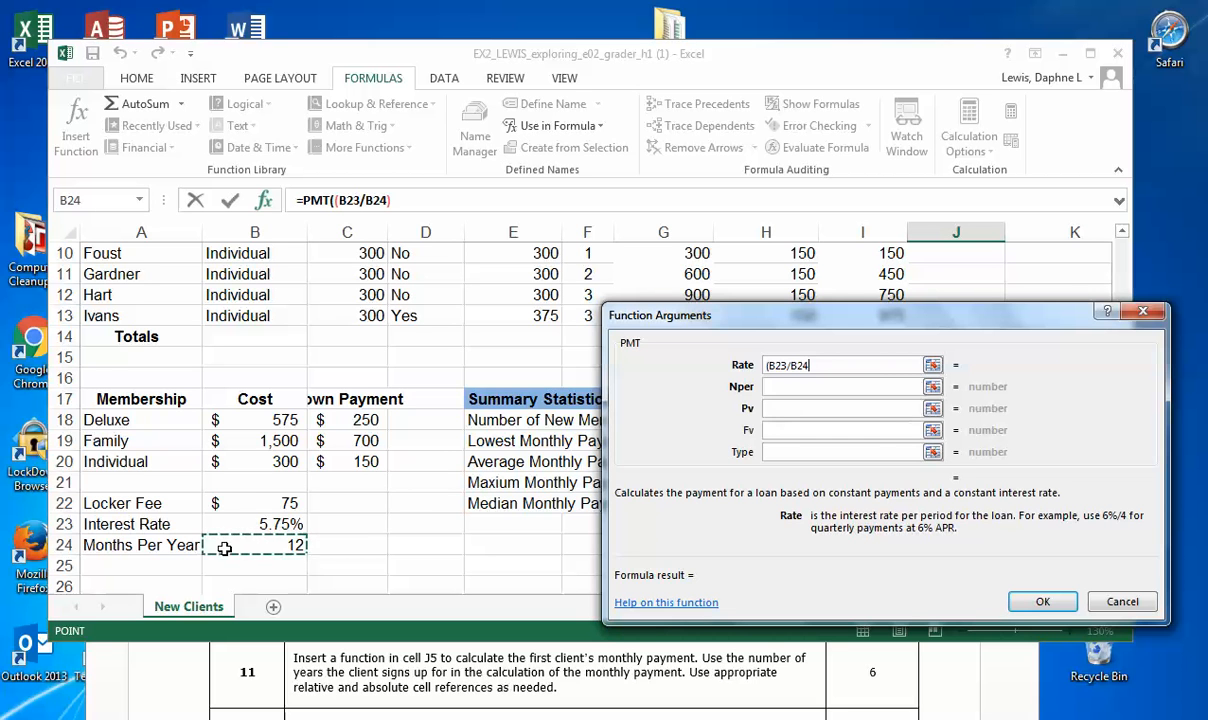
Step: Make the row references in the Rate argument absolute so it reads (B$23/B$24
left_click(778, 367)
type("$")
left_click(803, 366)
type("$")
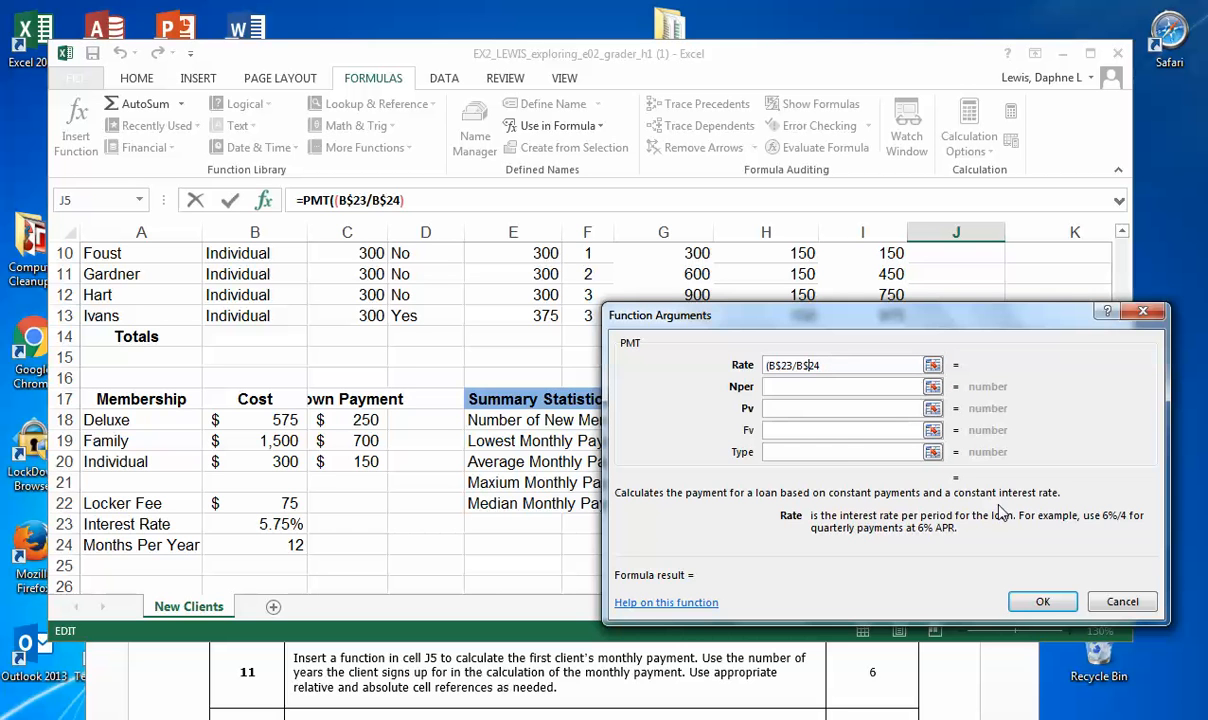
Step: Discard the PMT arguments dialog and start the PMT function directly in J5's formula text instead
left_click(1122, 602)
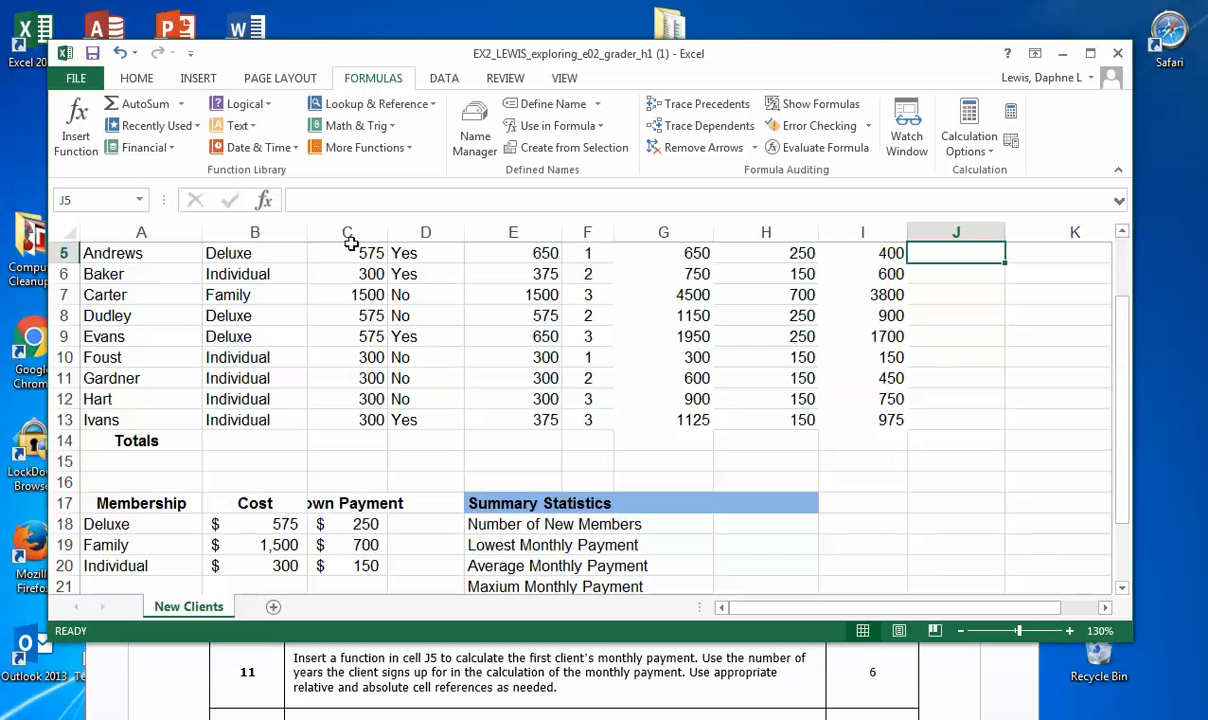
scroll(849, 357, "up", 2)
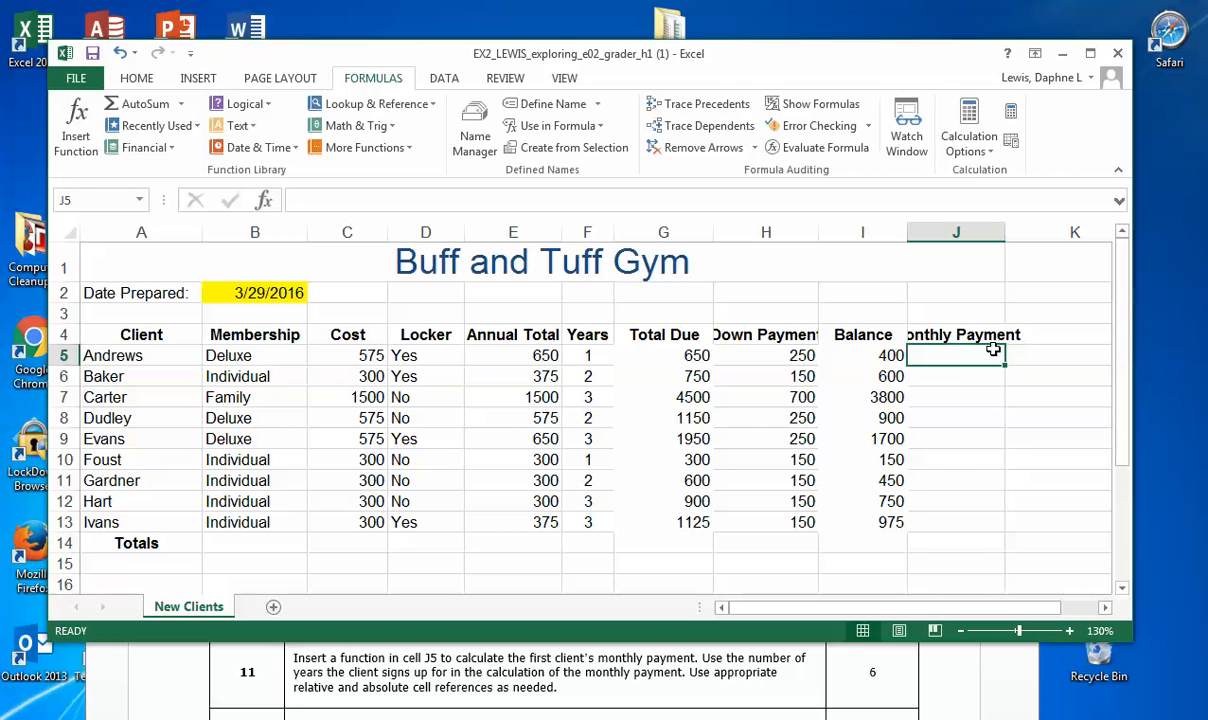
left_click(301, 196)
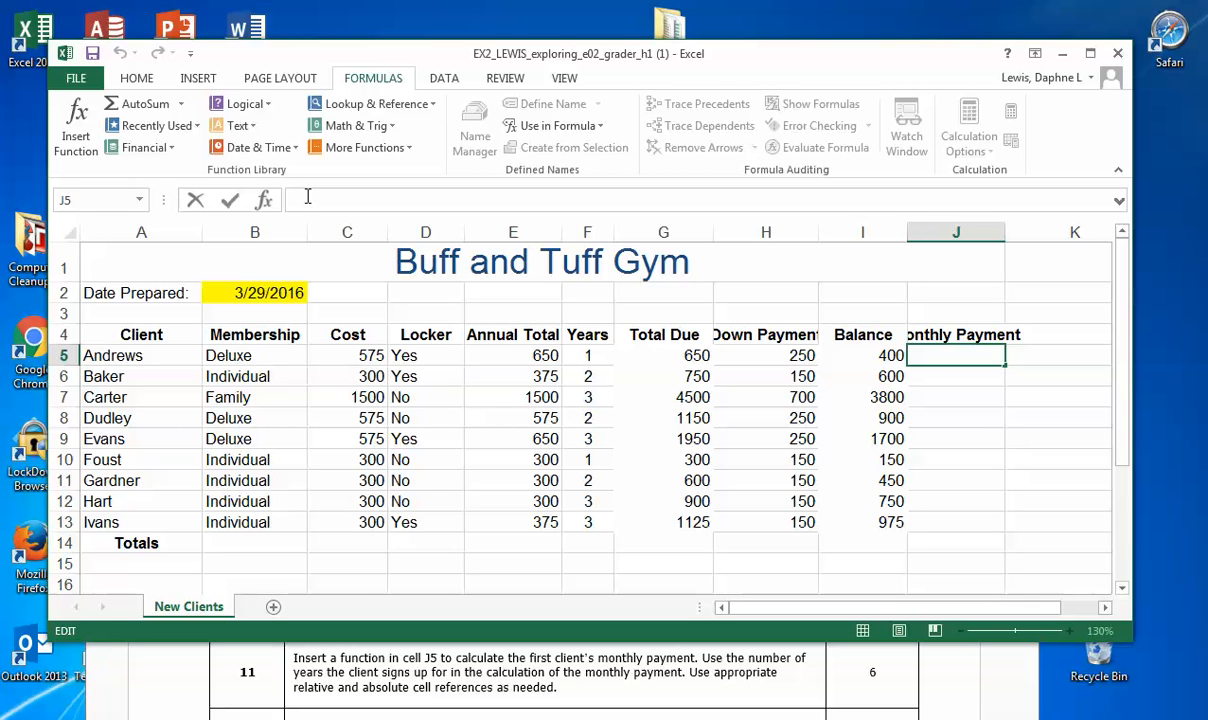
type("=PMT")
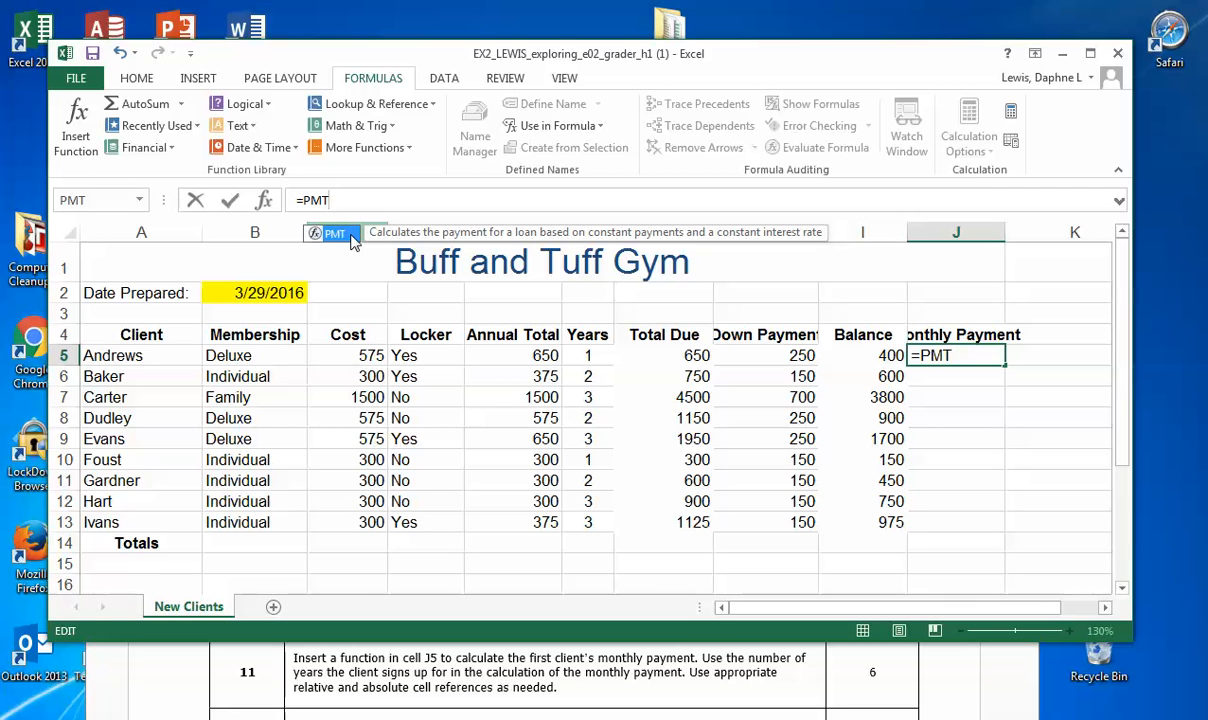
double_click(338, 237)
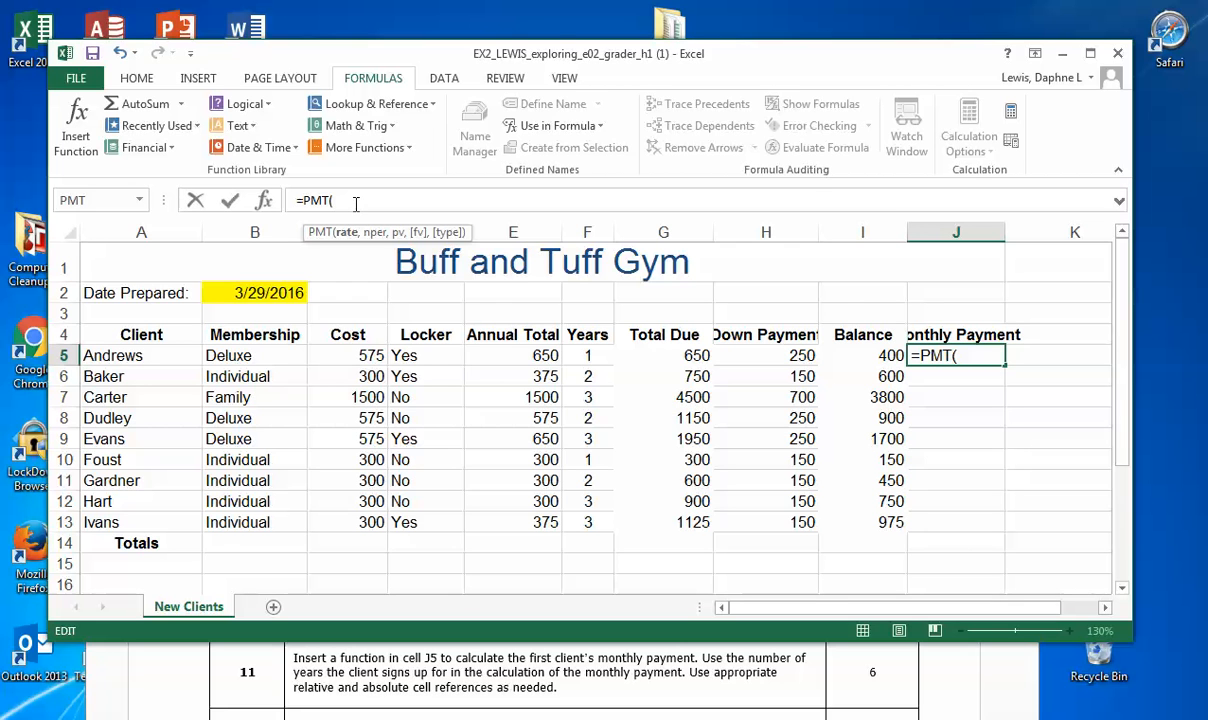
Step: Enter B23/B24 as the PMT rate and F5*B24 as the number of payment periods
type("B23/B24")
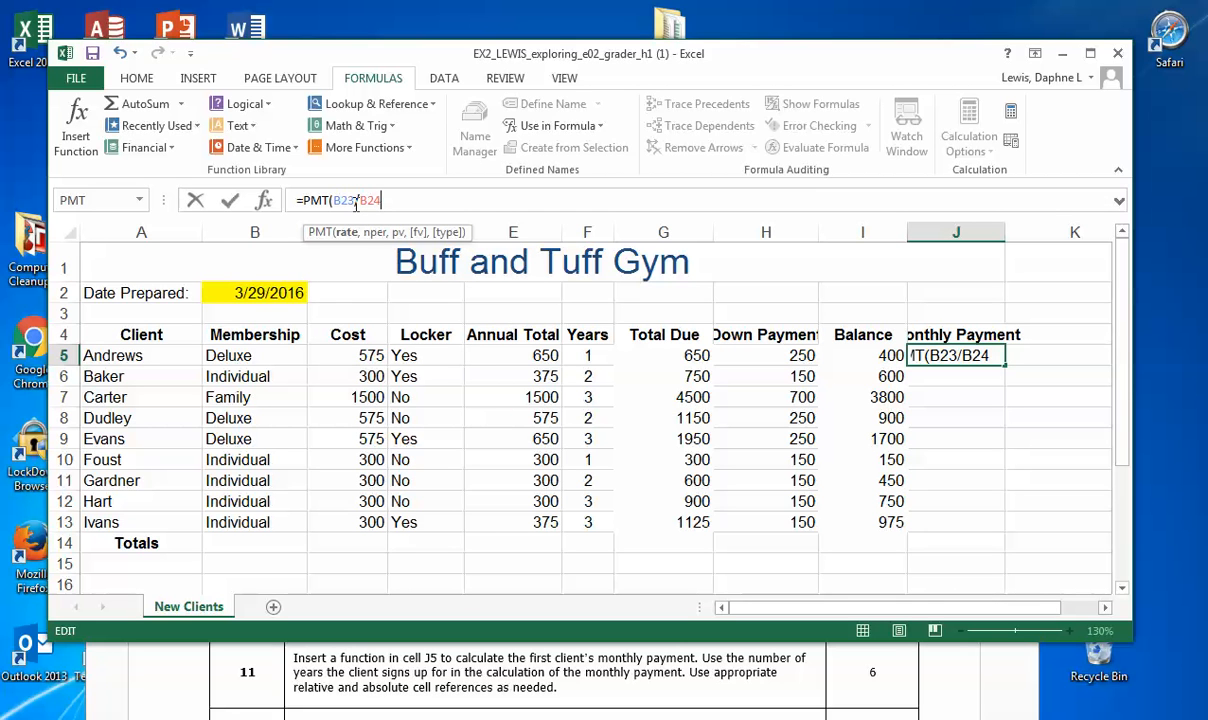
type(",")
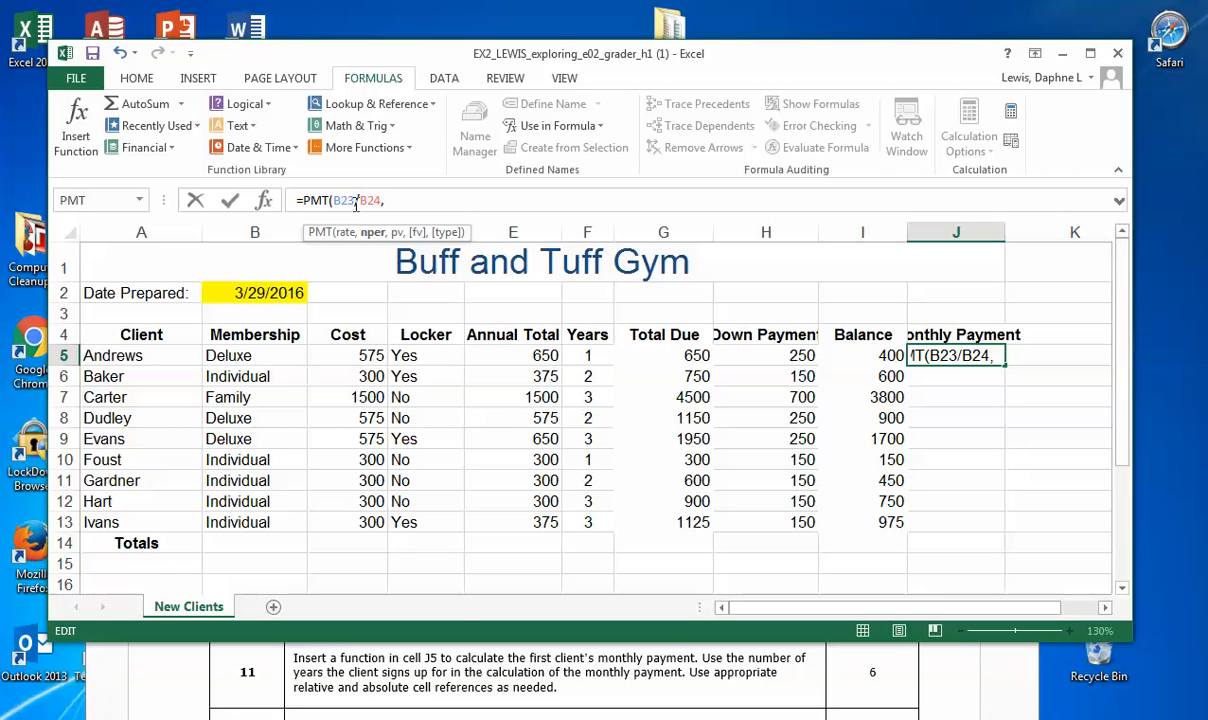
type("F")
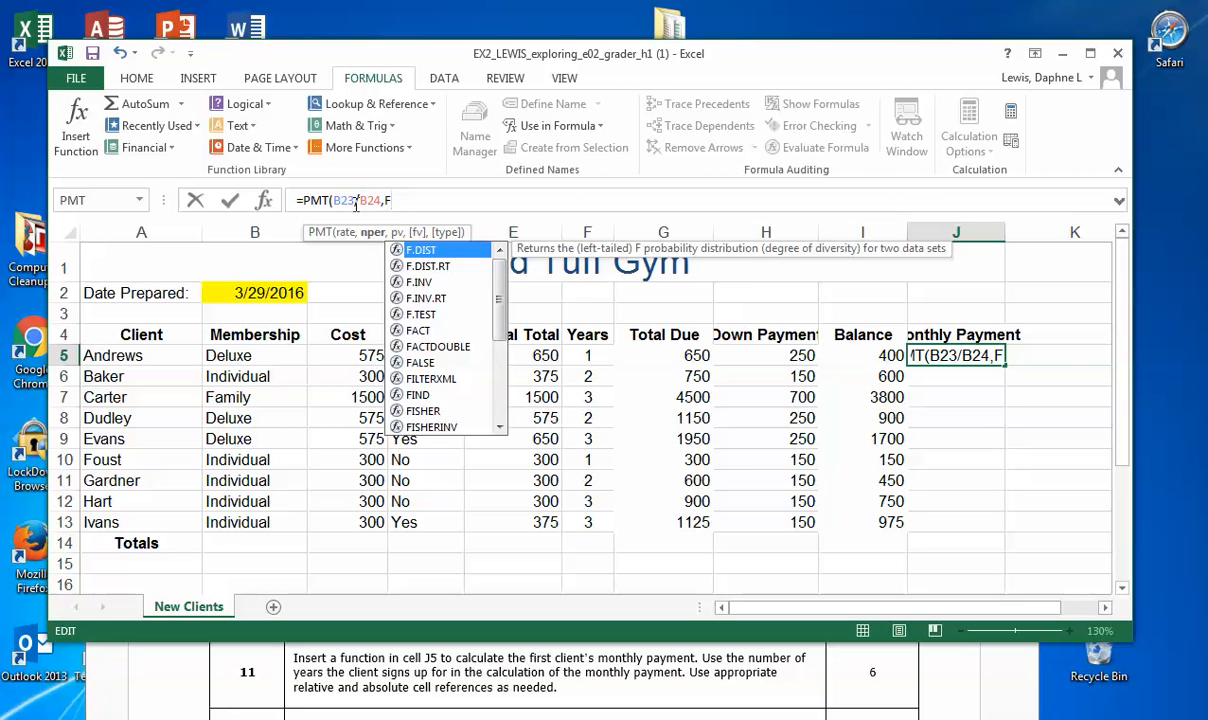
type("5*B24")
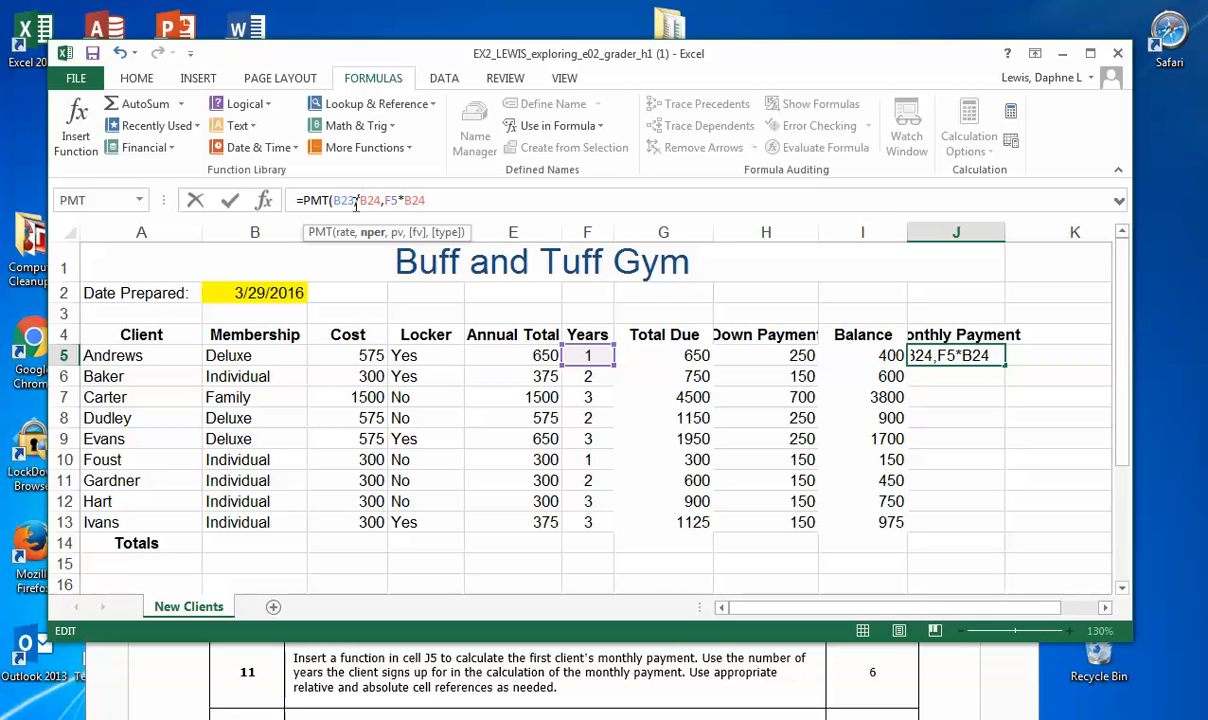
type(",-")
Step: Enter the negative balance -I5 as the present value and close the PMT function's parenthesis
type("I")
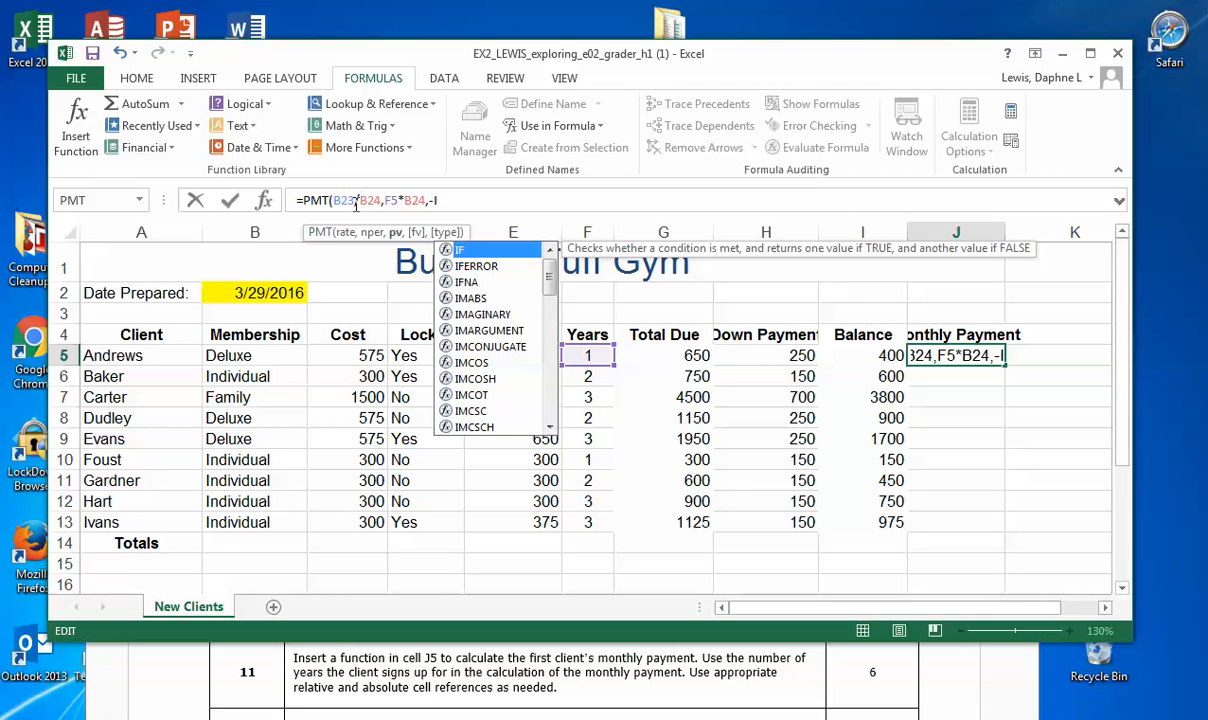
type("5)")
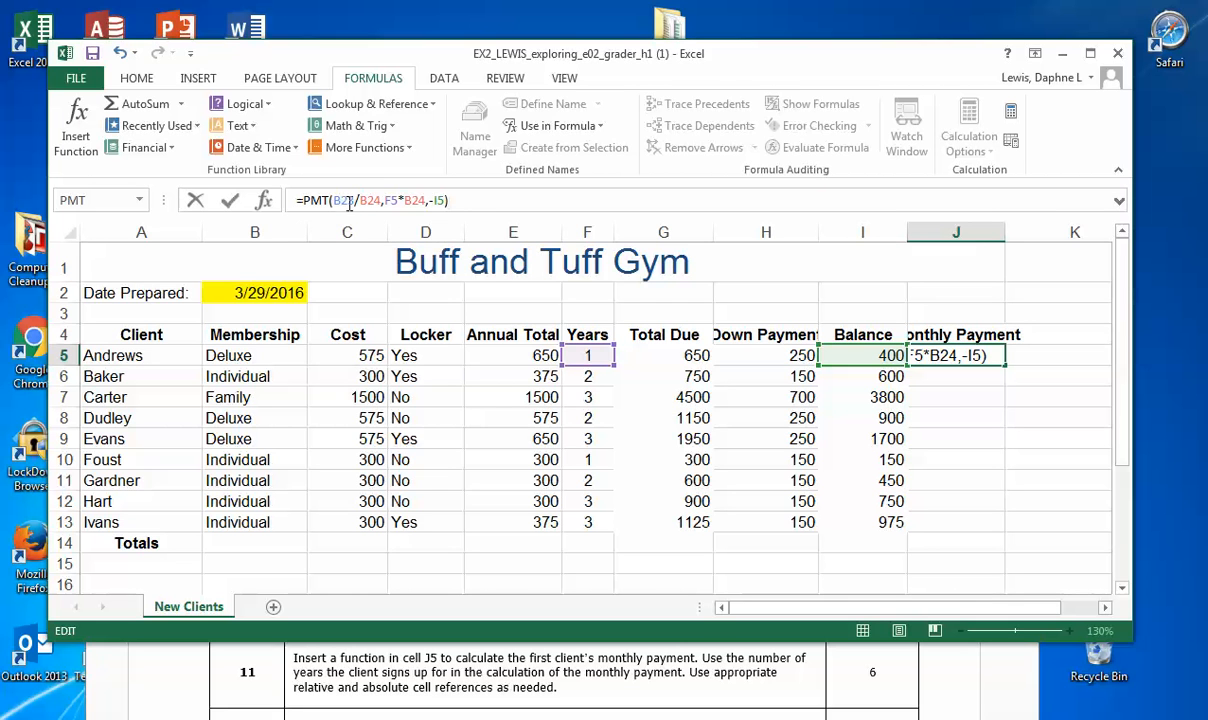
Step: Make the row references to B23 and B24 absolute and enter the formula as =PMT(B$23/B$24,F5*B$24,-I5)
left_click(340, 201)
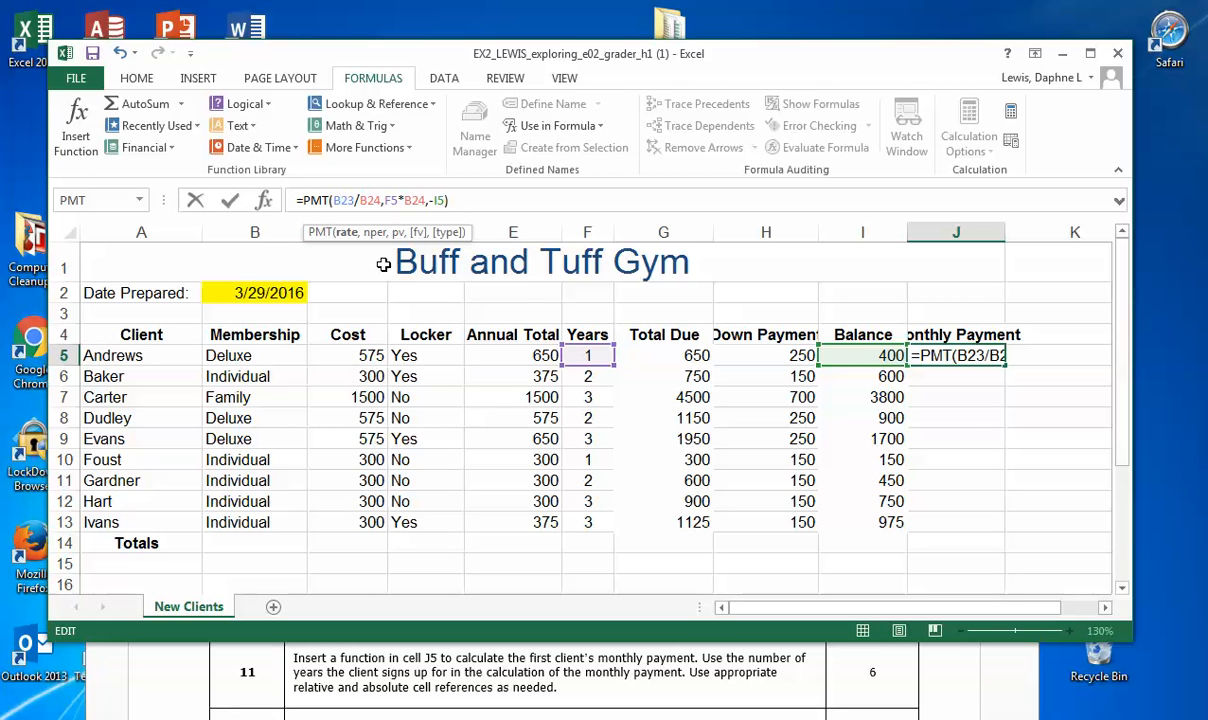
type("$")
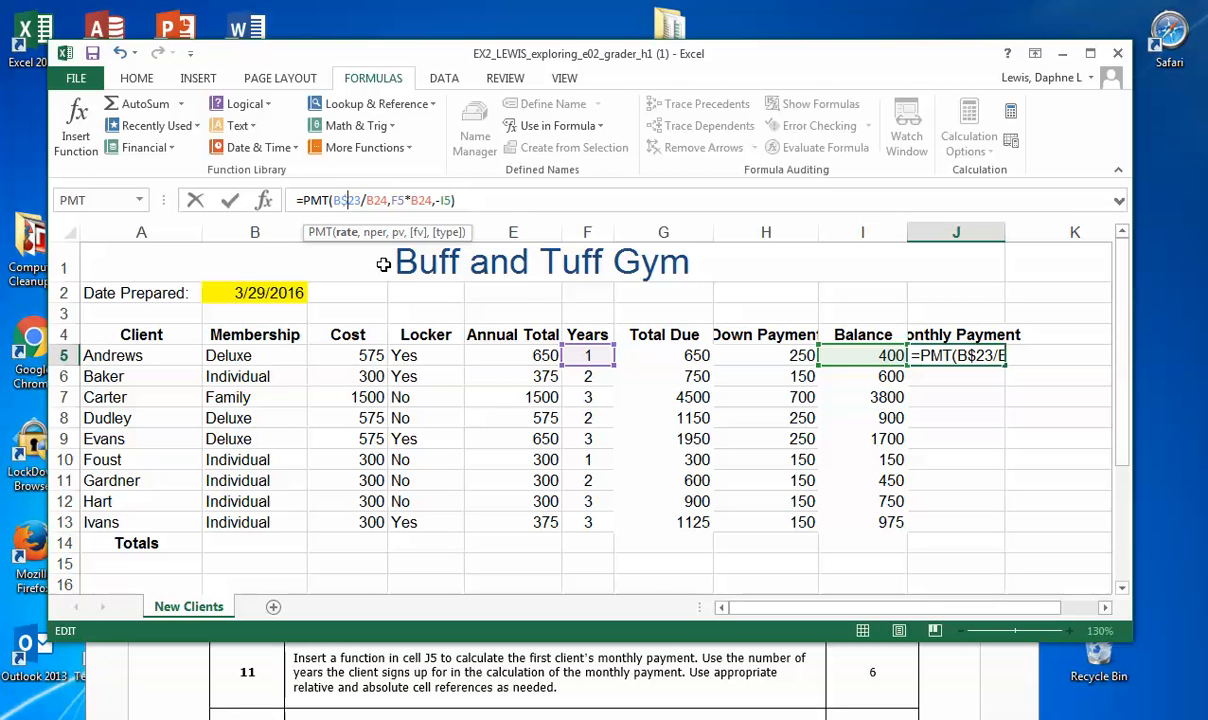
left_click(375, 199)
type("$")
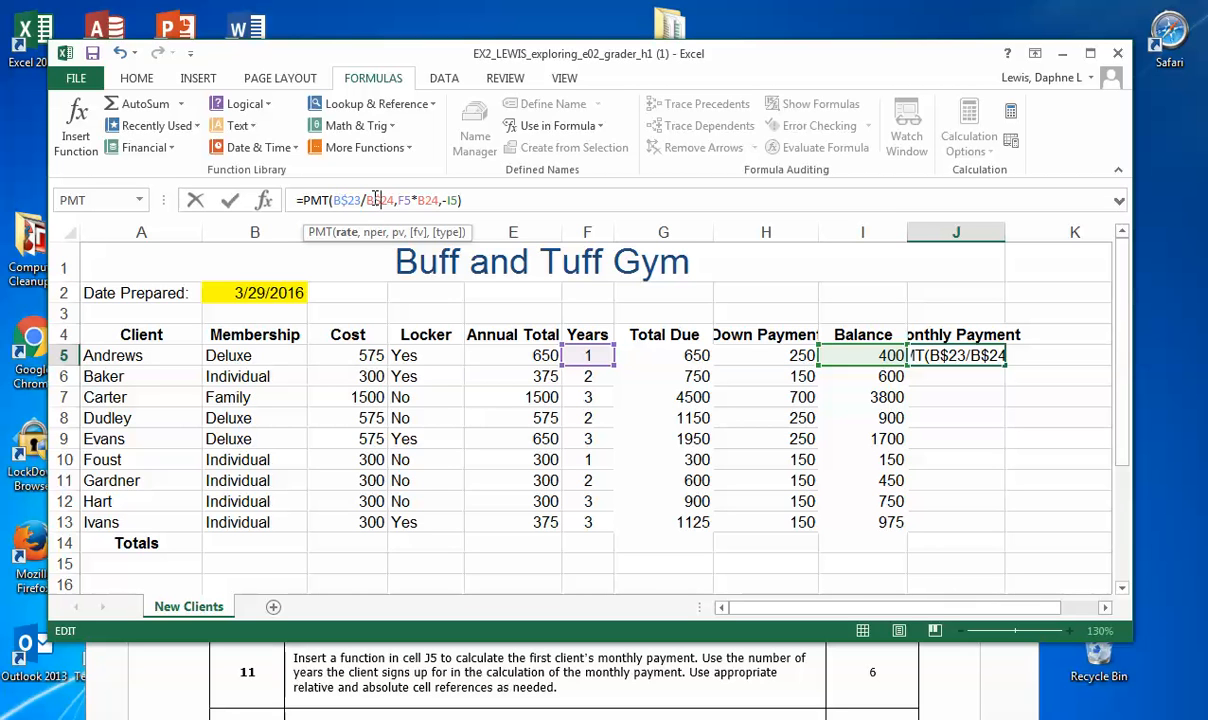
left_click(428, 200)
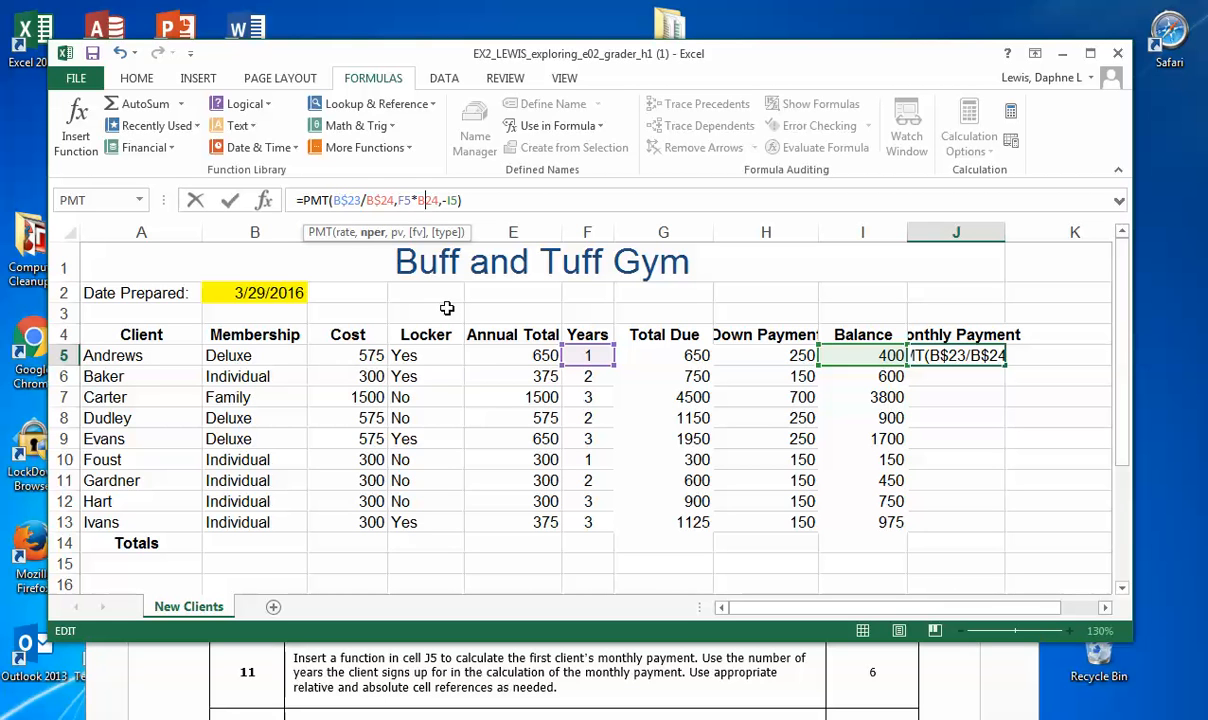
key("Left")
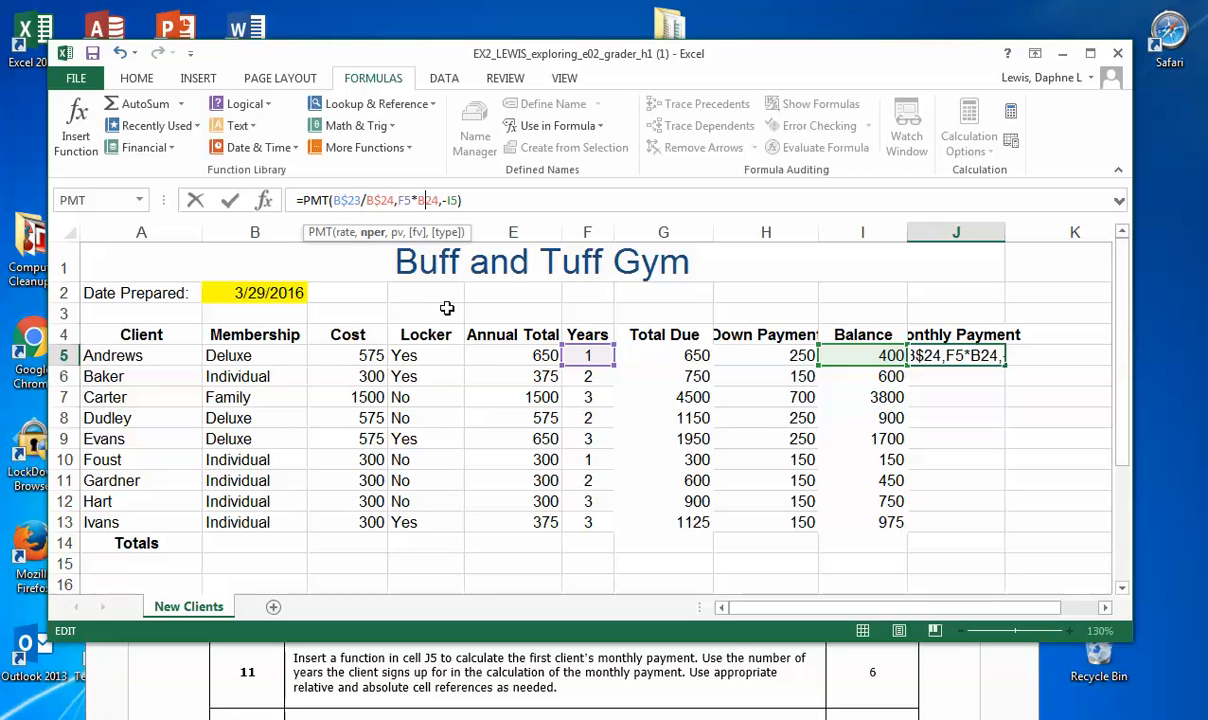
type("$")
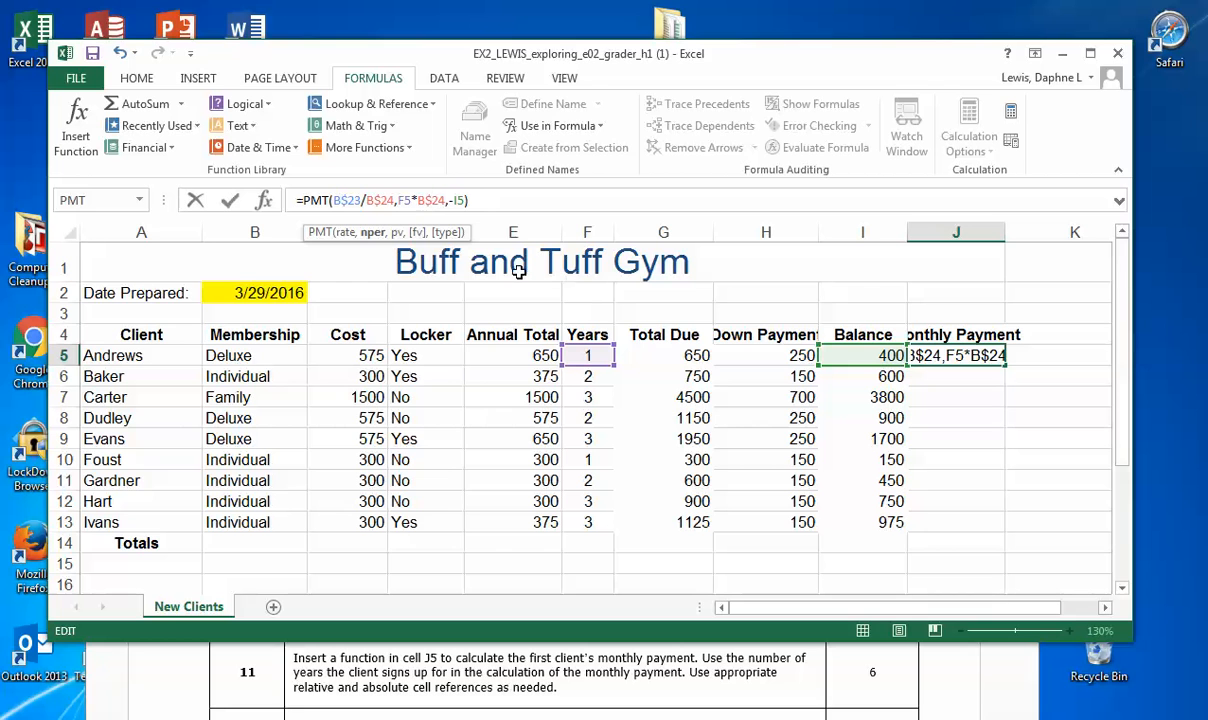
left_click(229, 200)
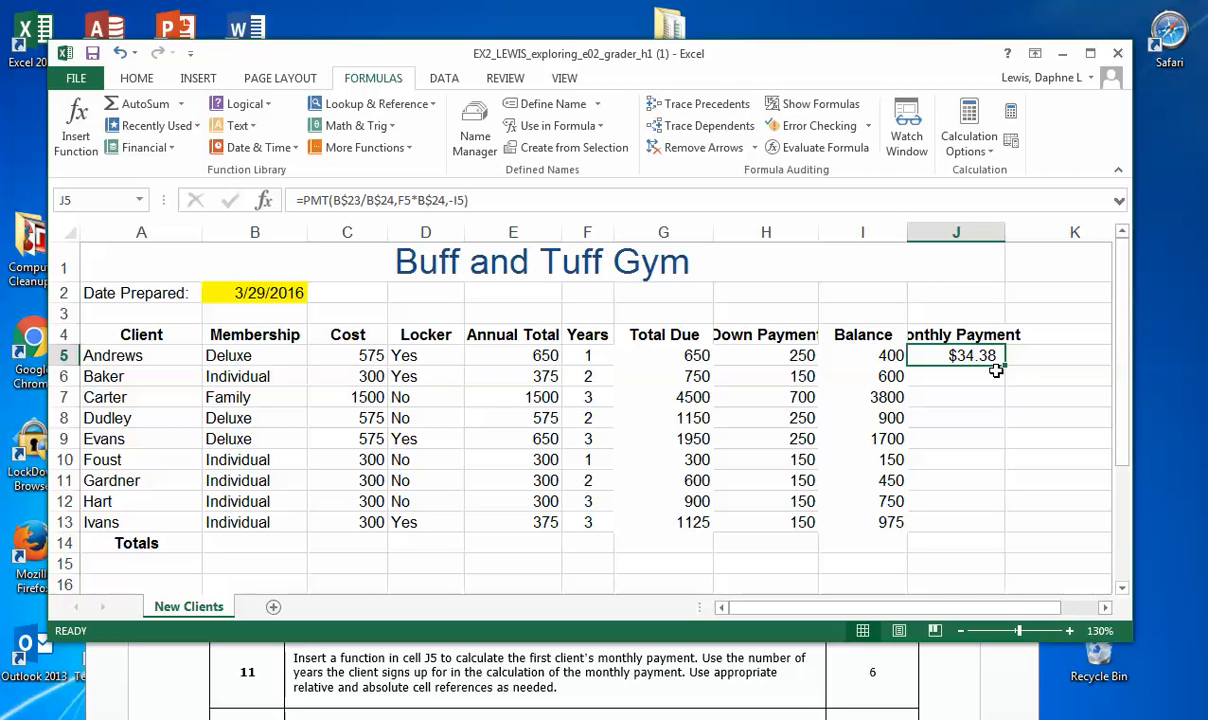
Step: Copy the monthly payment formula from J5 down through J13 and save the workbook
left_click_drag(1004, 369, 1008, 528)
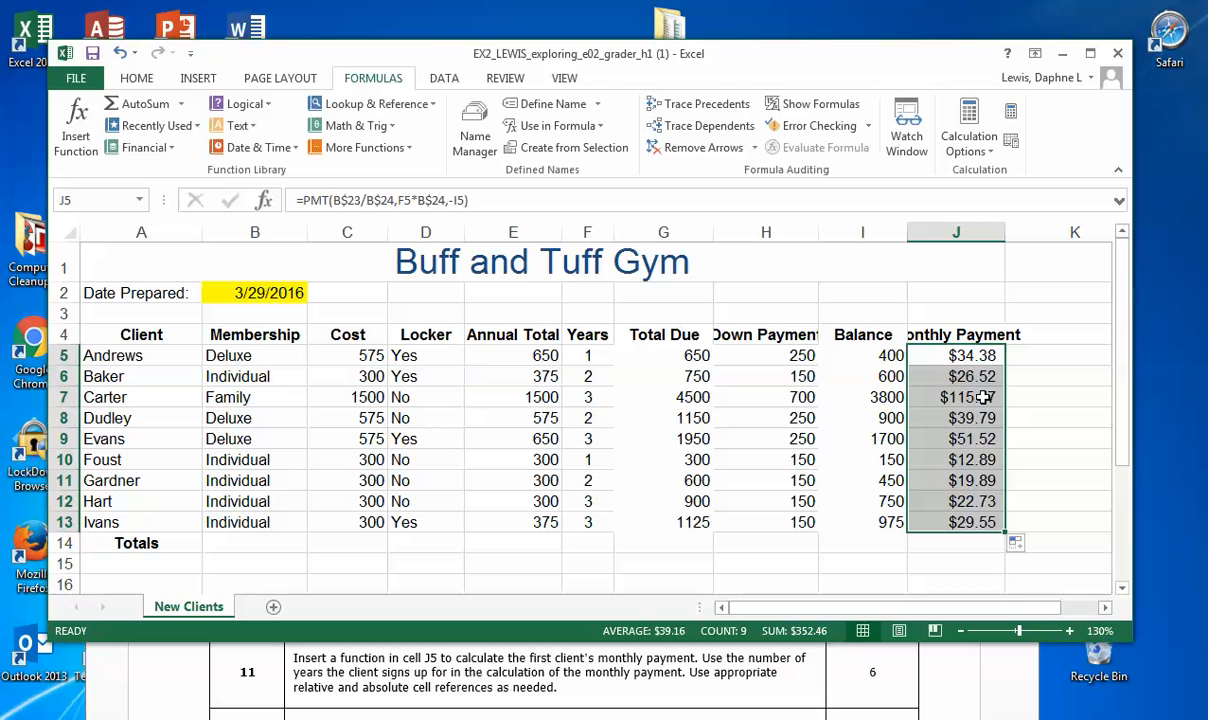
left_click(95, 57)
Step: Check step 12 of the Word instructions, then return to the workbook and highlight the whole PMT formula in J5 for review
left_click(613, 690)
scroll(612, 686, "down", 1)
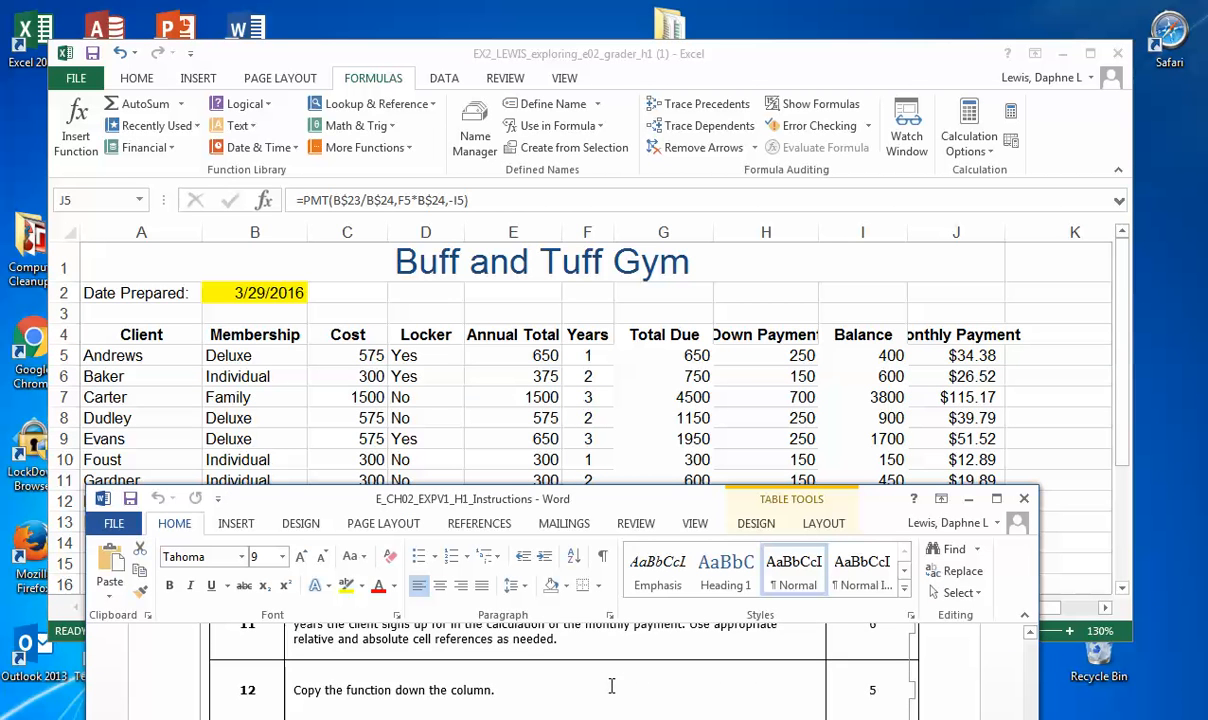
left_click(739, 201)
left_click(930, 356)
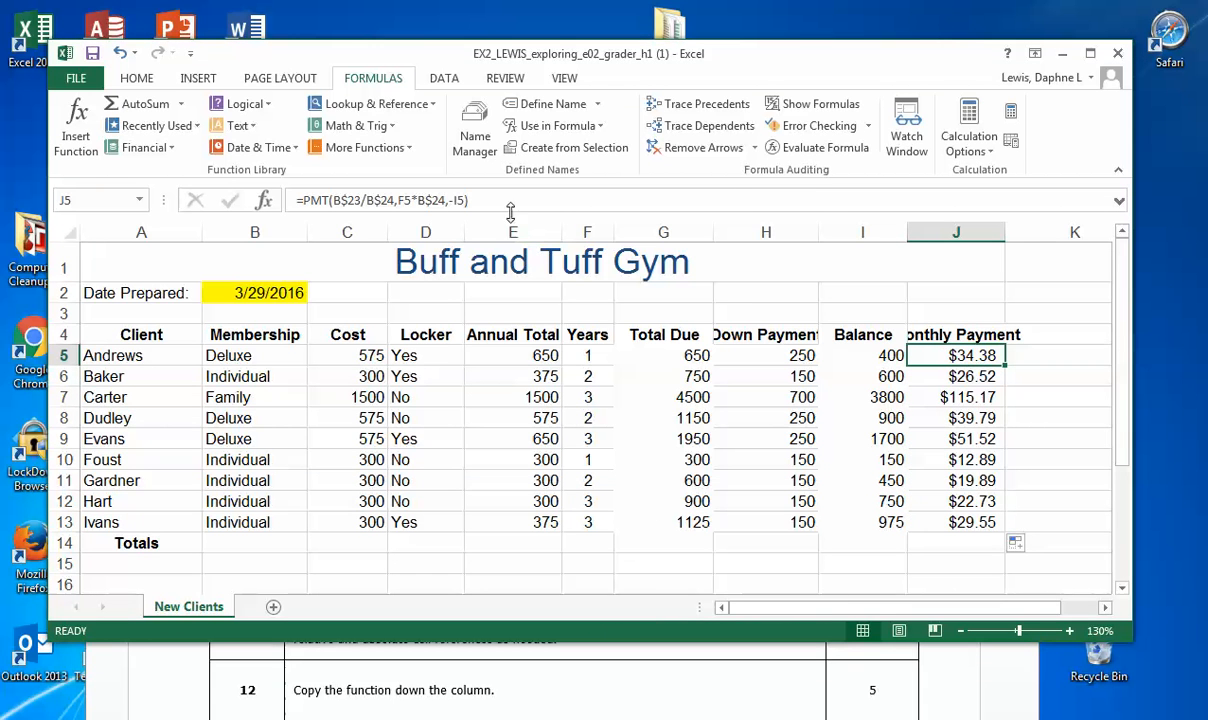
left_click_drag(493, 204, 296, 204)
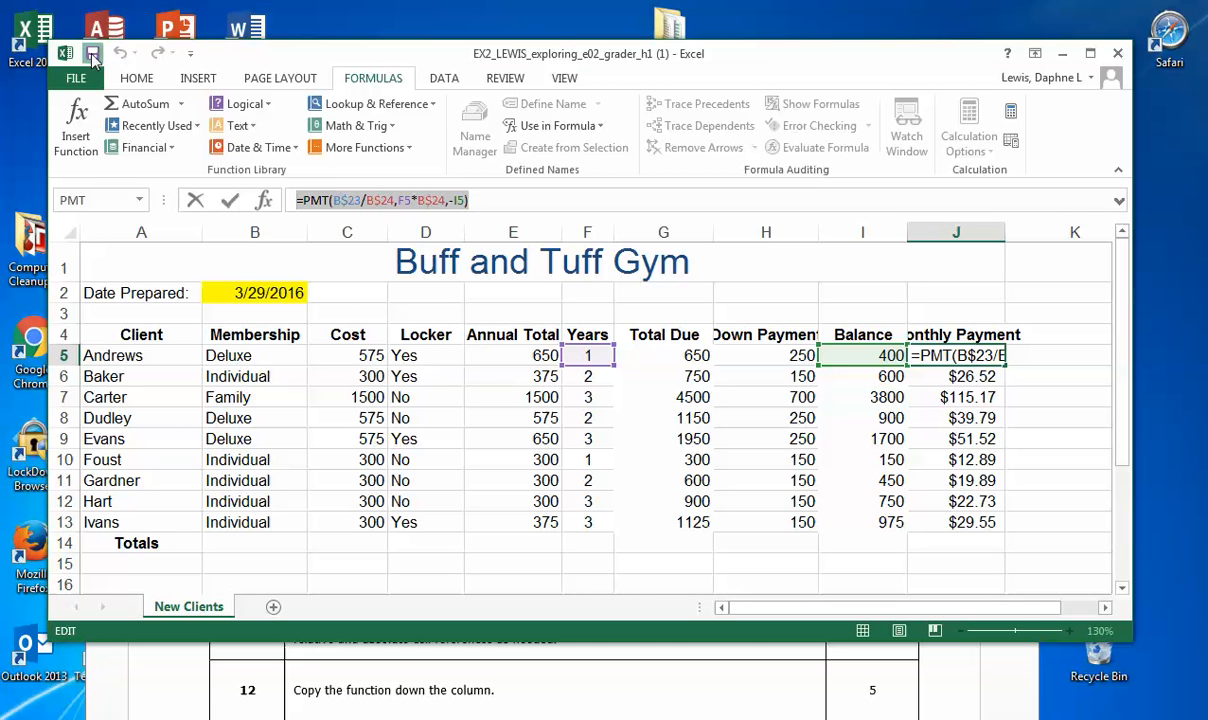
Step: Save the workbook, check step 13 of the Word instructions, and return to the workbook
left_click(91, 55)
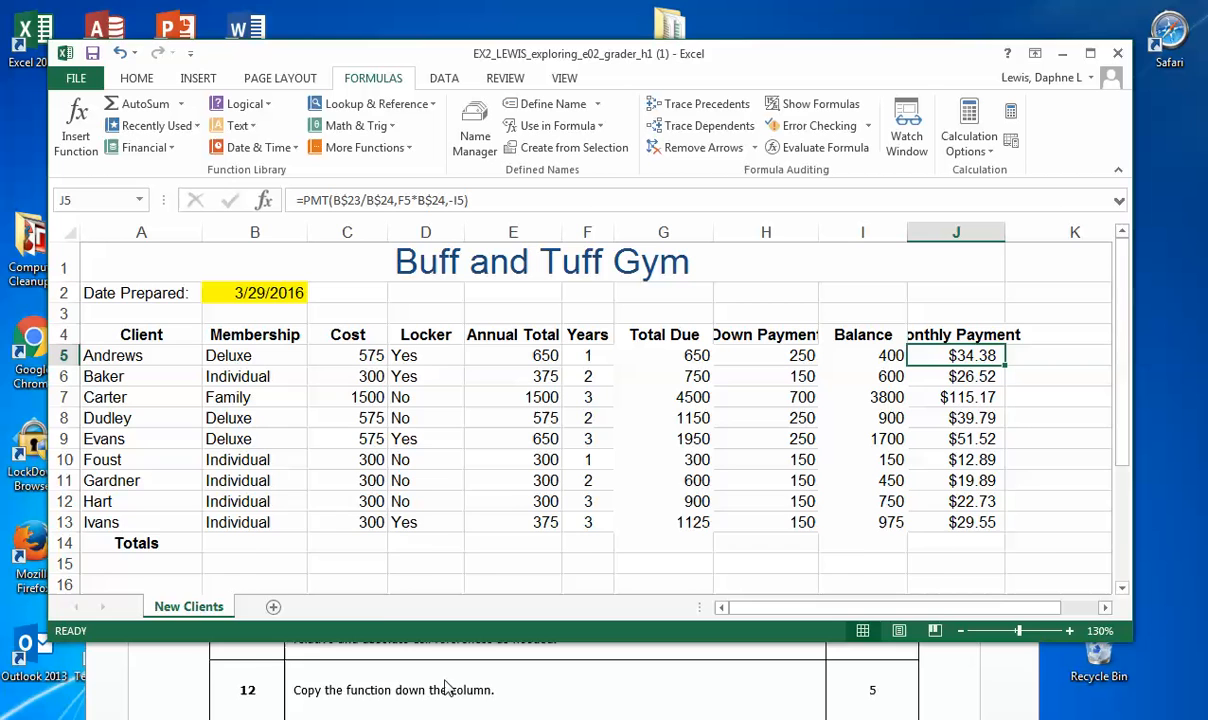
left_click(496, 695)
scroll(497, 692, "down", 1)
scroll(497, 692, "down", 1)
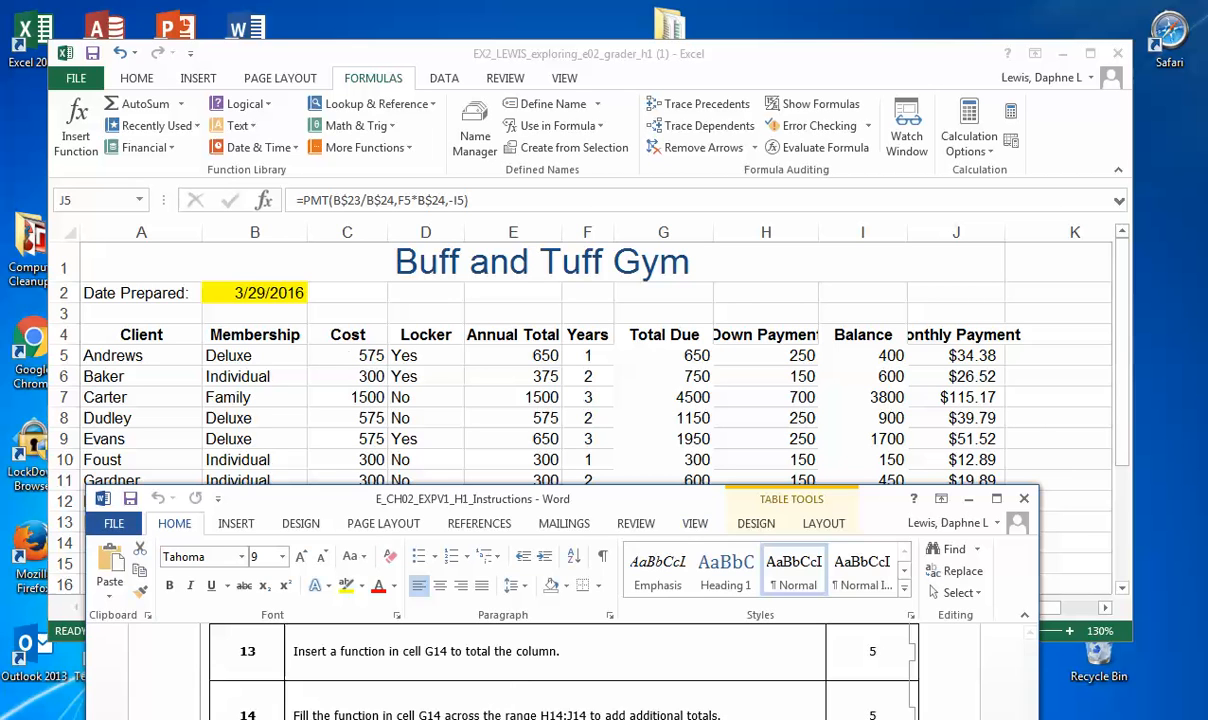
left_click(91, 57)
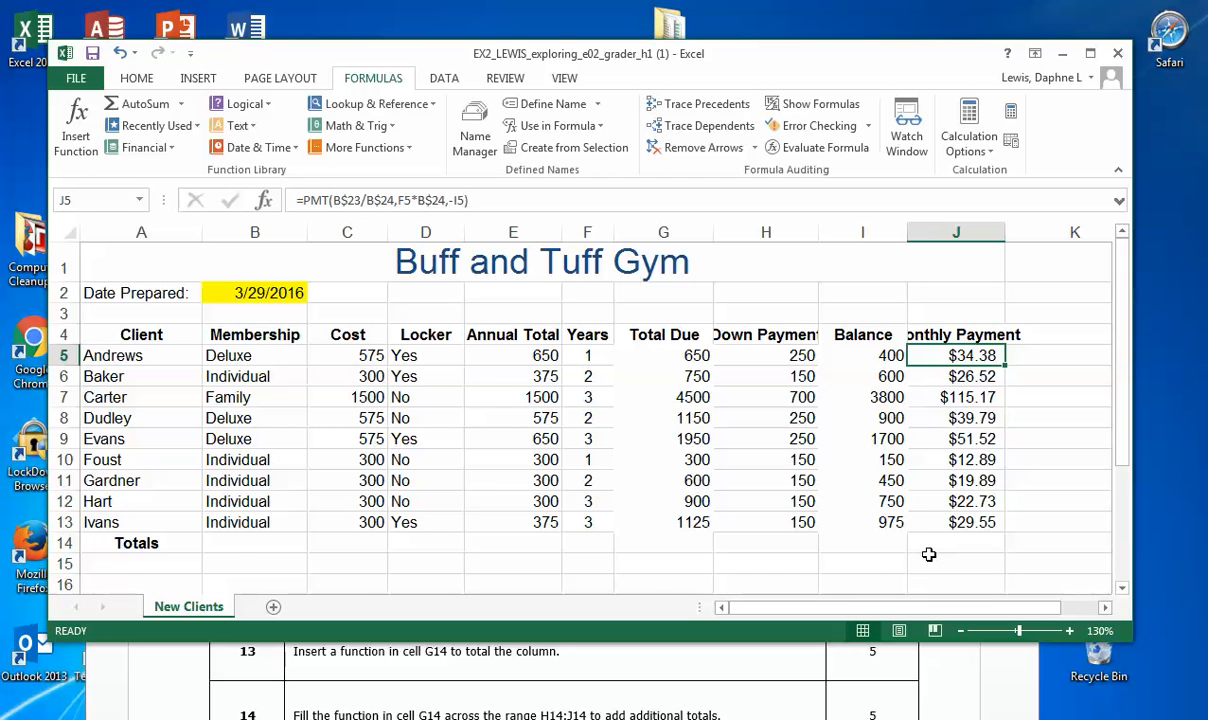
Step: Total the Total Due values in G5:G13 with the AutoSum Sum function so the result sits in G14
left_click(690, 543)
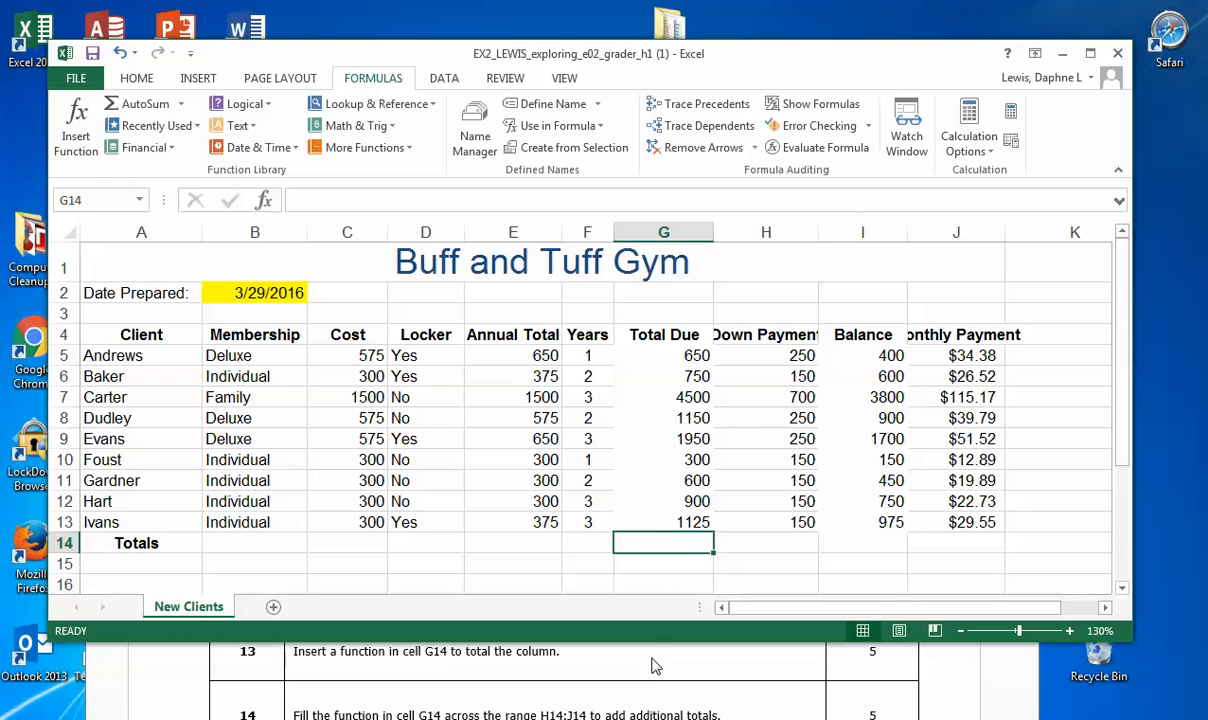
left_click(676, 354)
left_click_drag(676, 354, 694, 526)
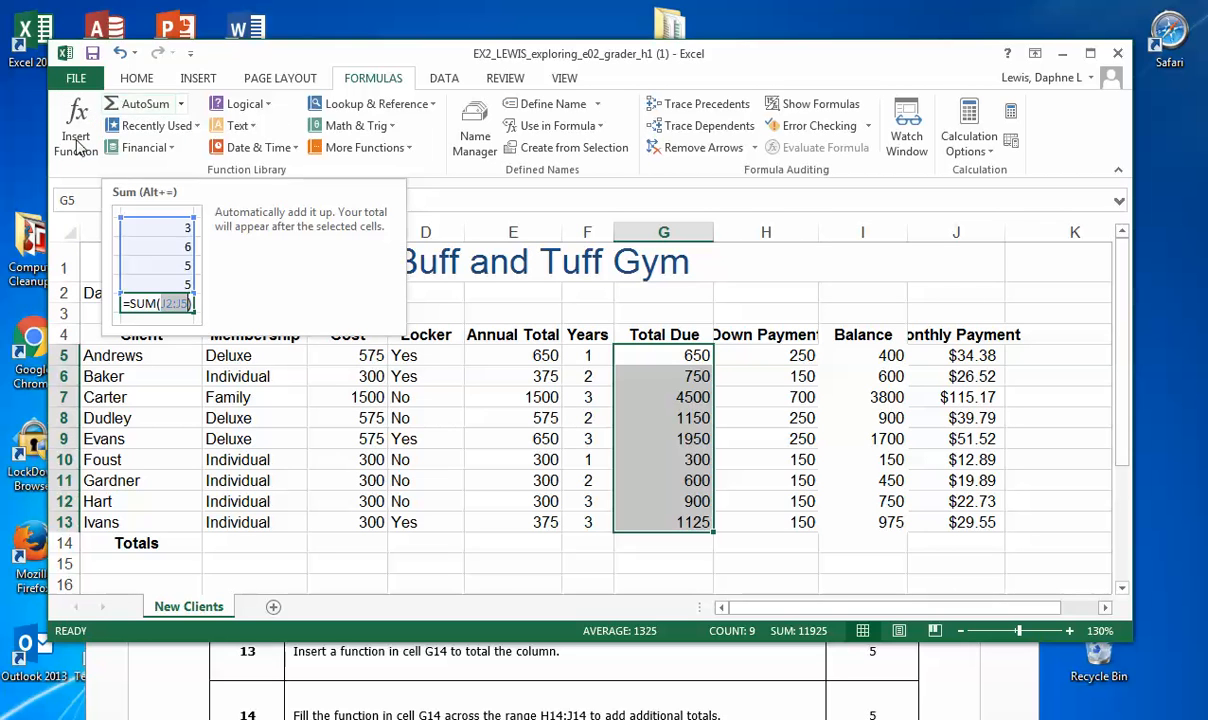
left_click(181, 104)
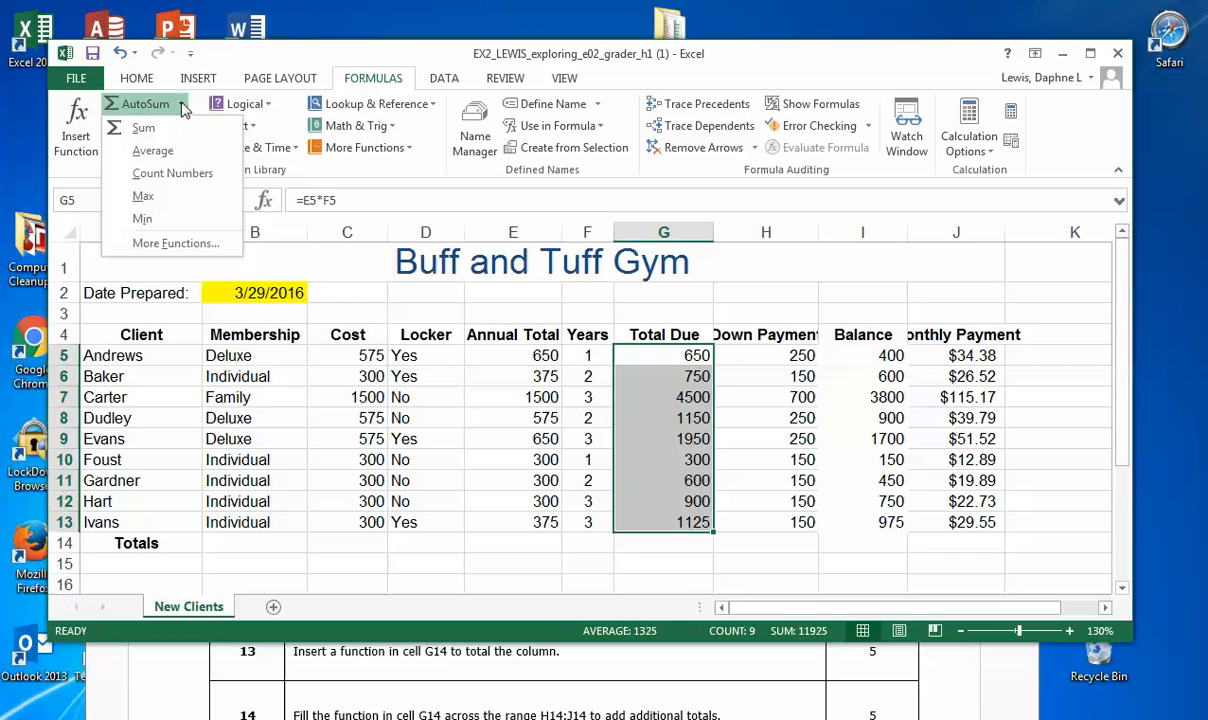
left_click(167, 122)
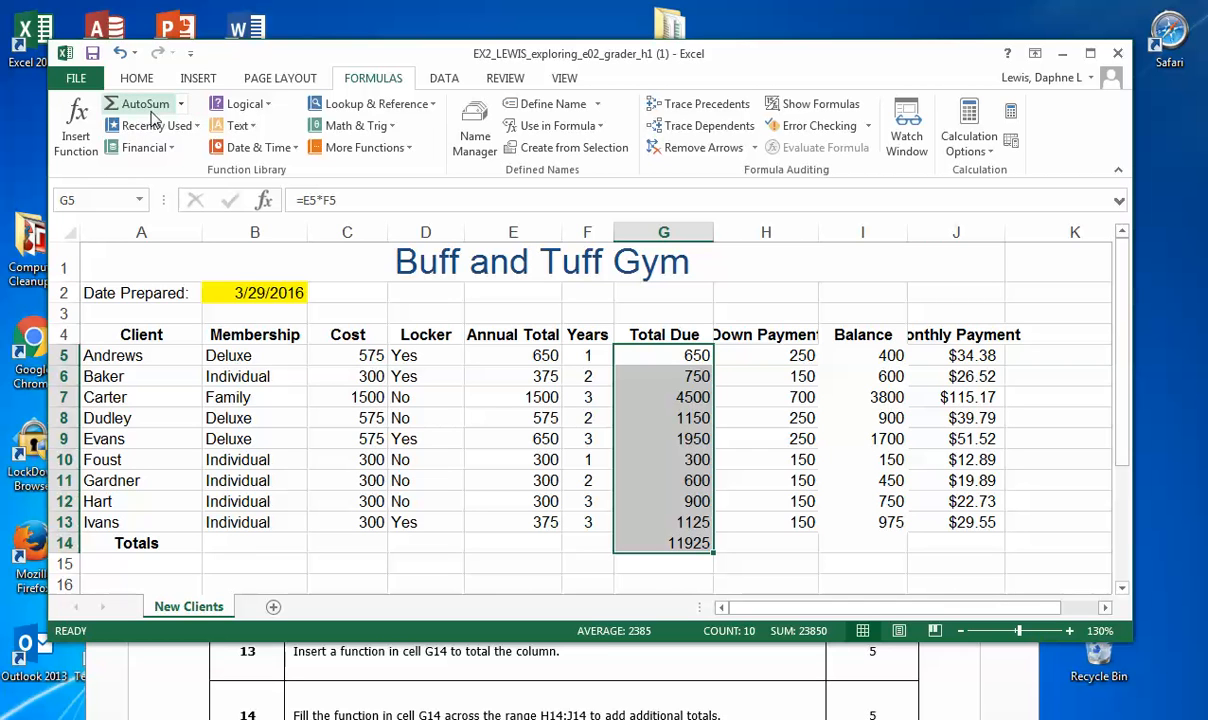
left_click(181, 106)
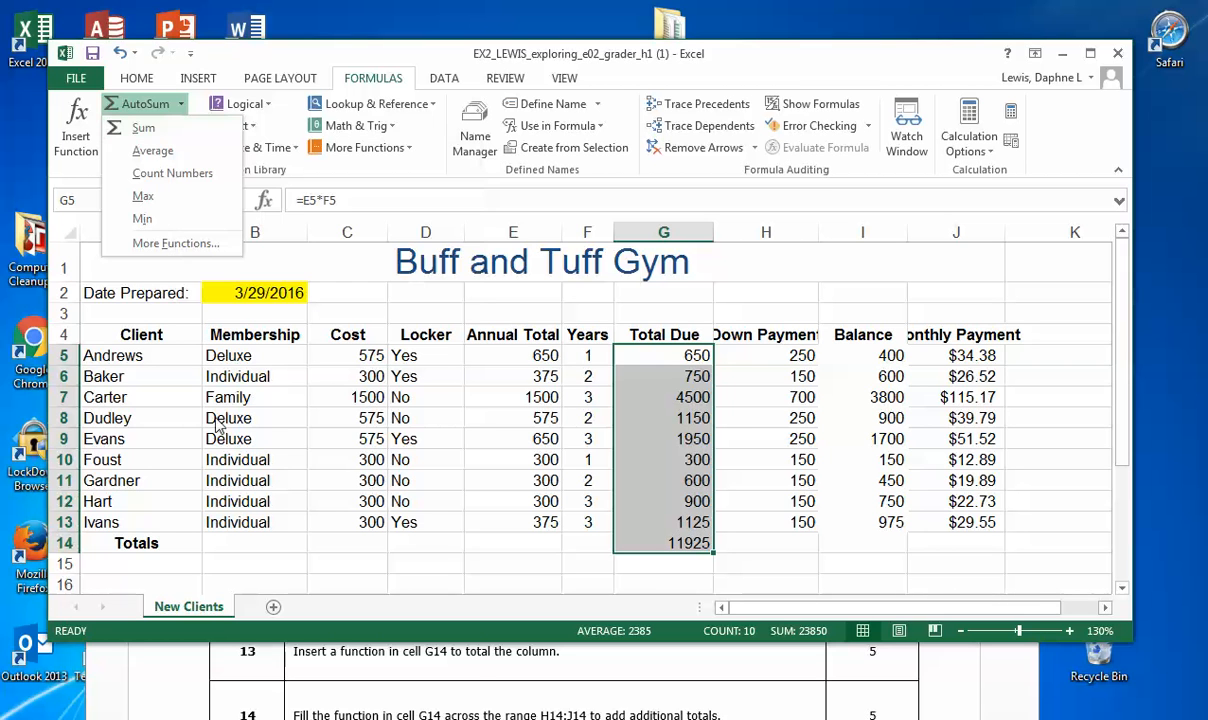
Step: Check step 14 of the Word instructions and fill the SUM function from G14 across H14:J14
left_click(479, 683)
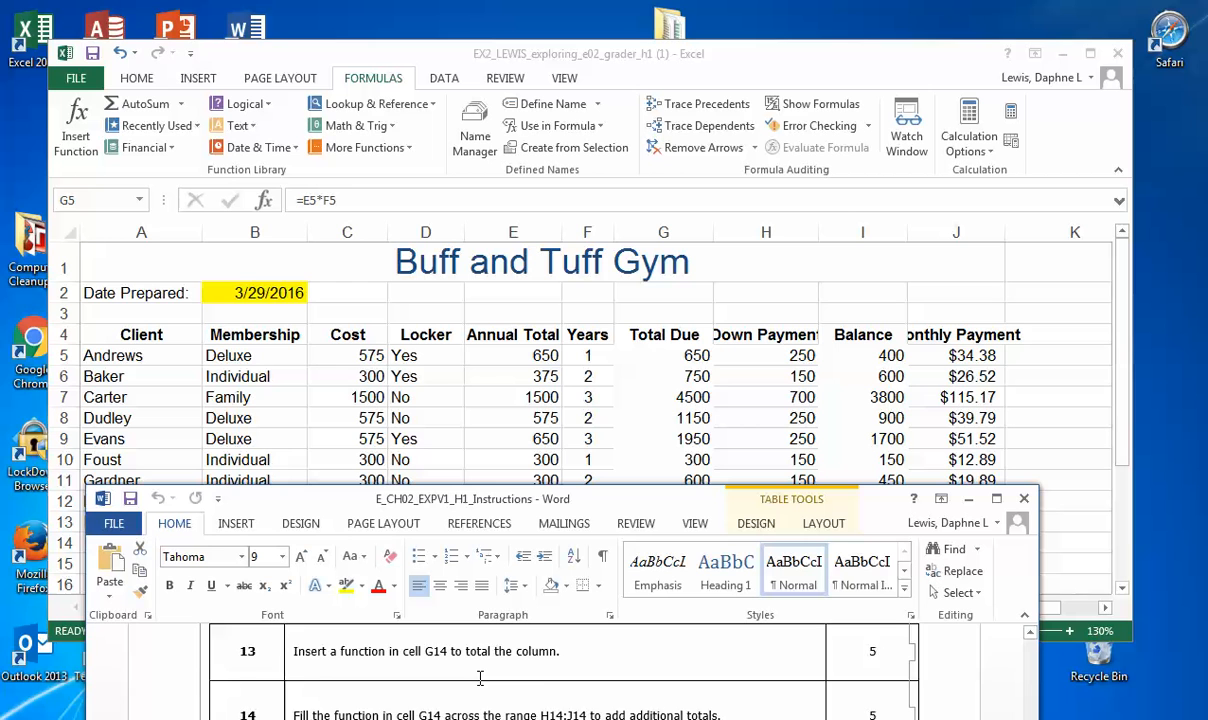
scroll(480, 678, "down", 1)
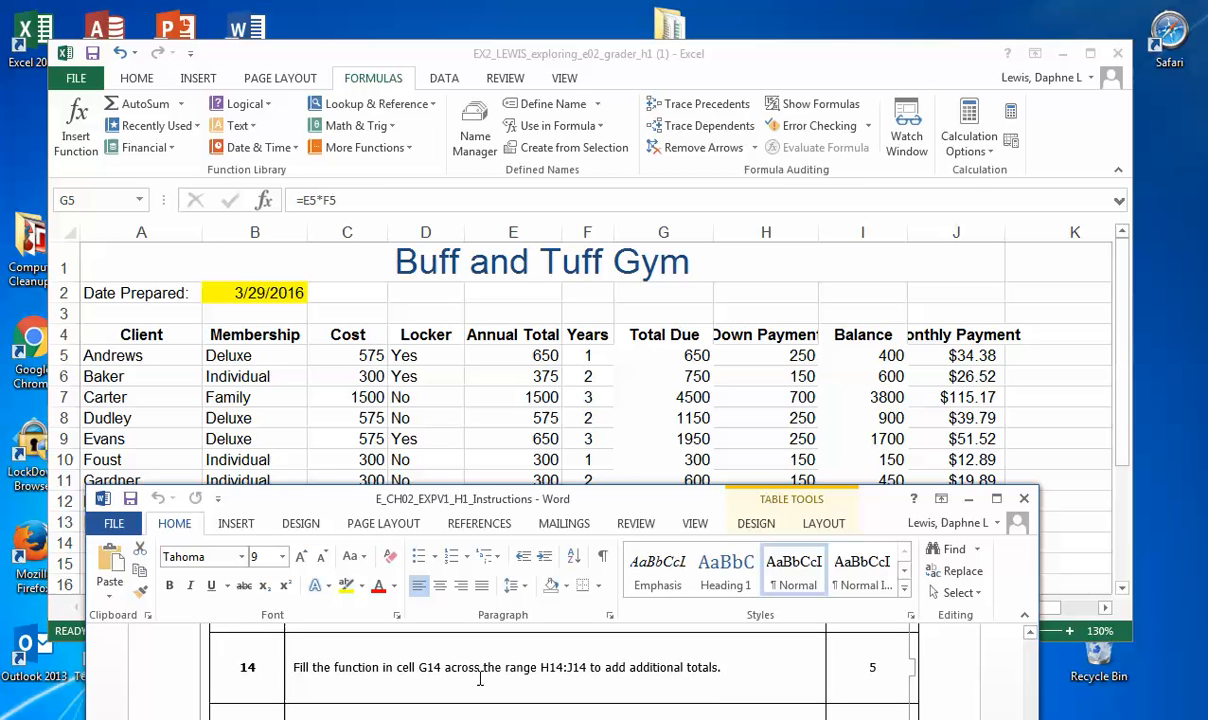
left_click(791, 293)
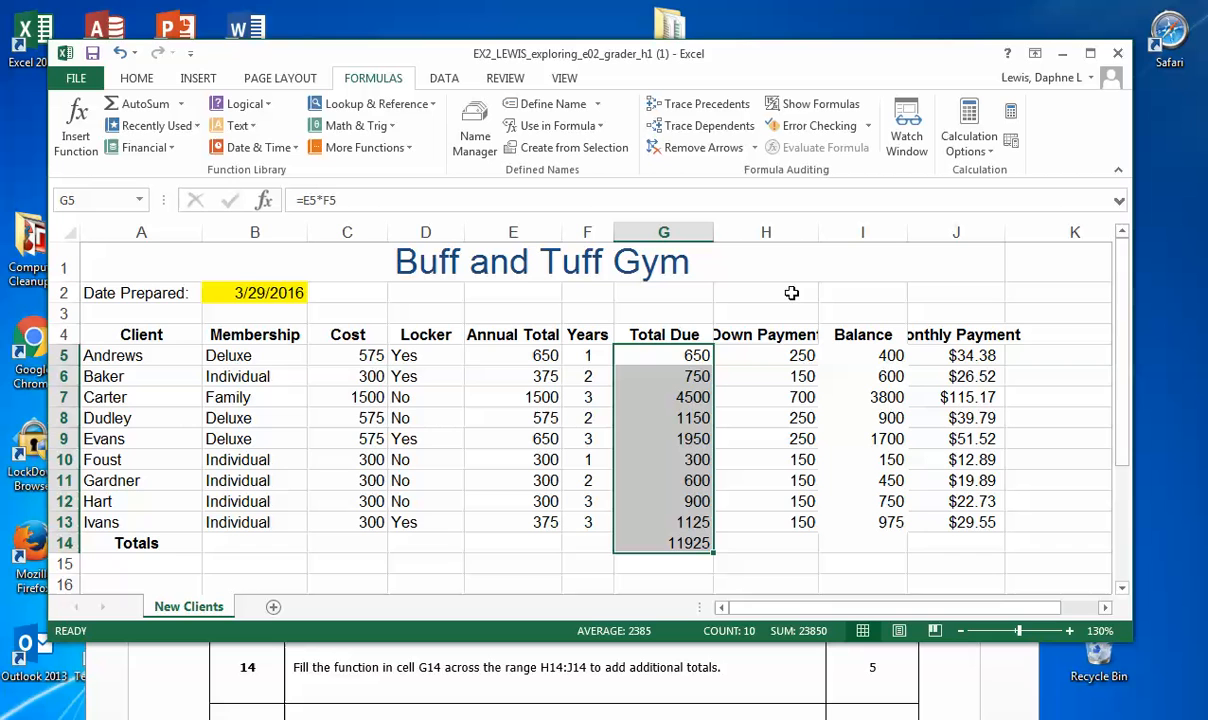
left_click(683, 543)
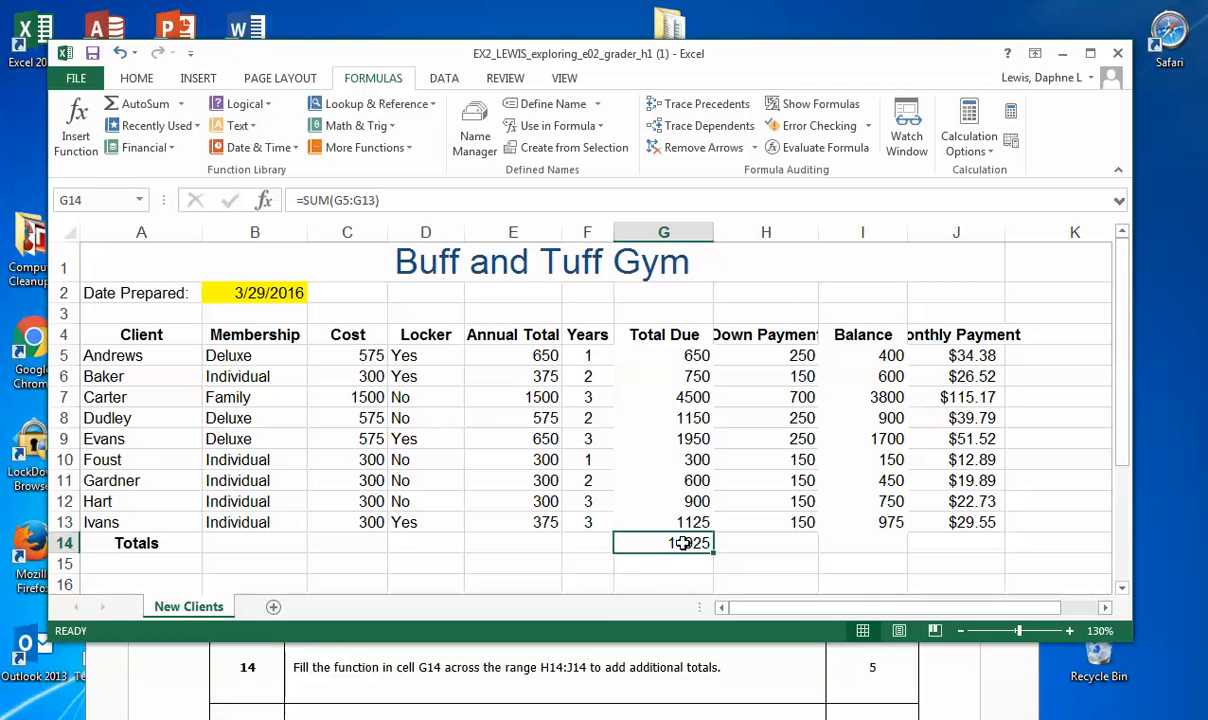
left_click_drag(715, 552, 945, 545)
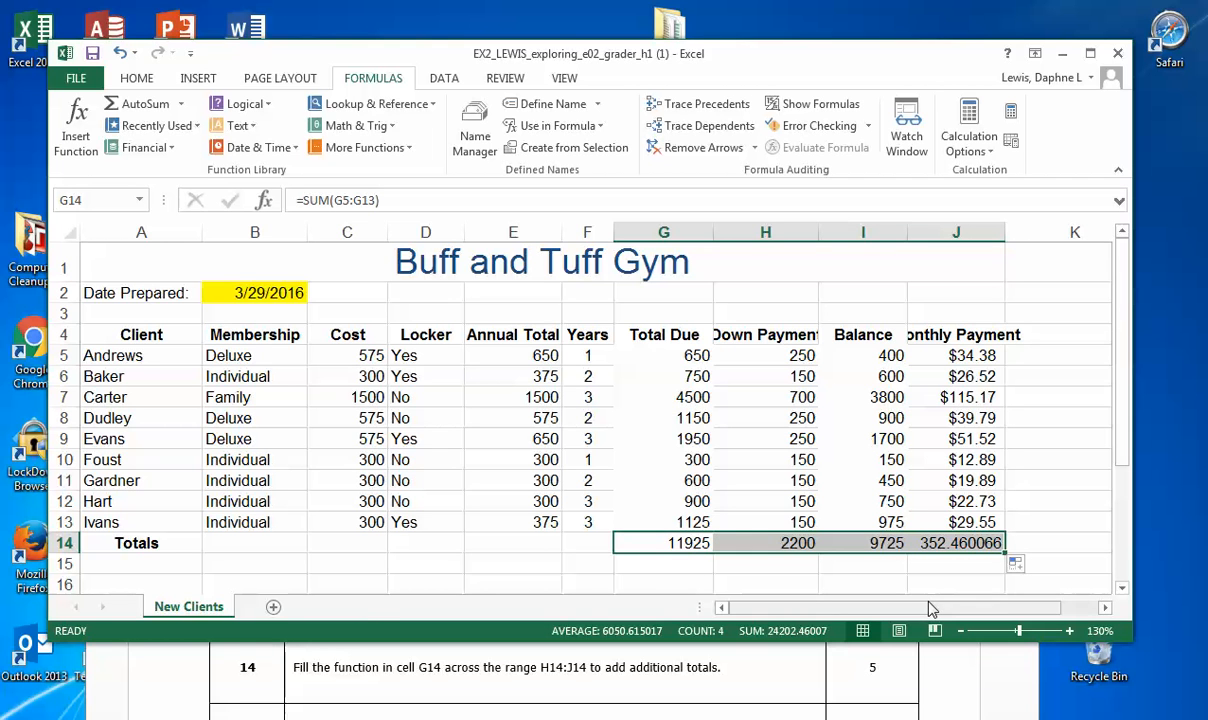
Step: Read step 15 of the Word instructions, then examine the Summary Statistics block and the Total Due column in the workbook
left_click(759, 678)
scroll(760, 675, "down", 1)
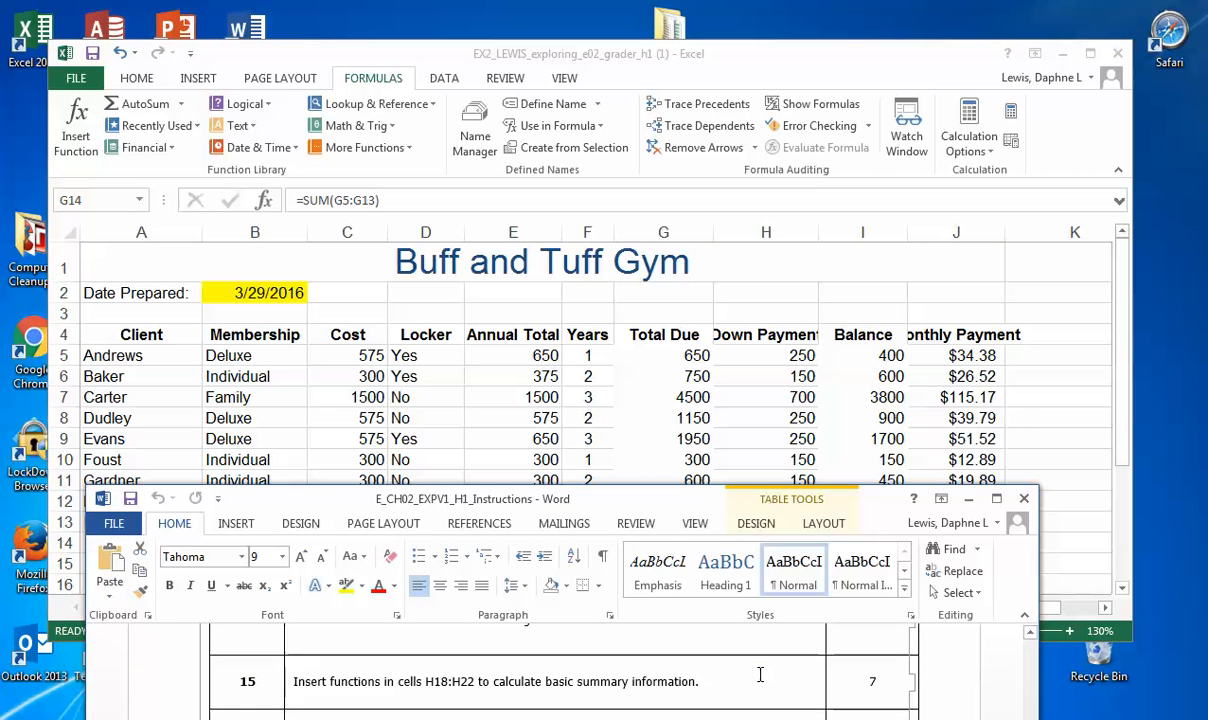
left_click(886, 262)
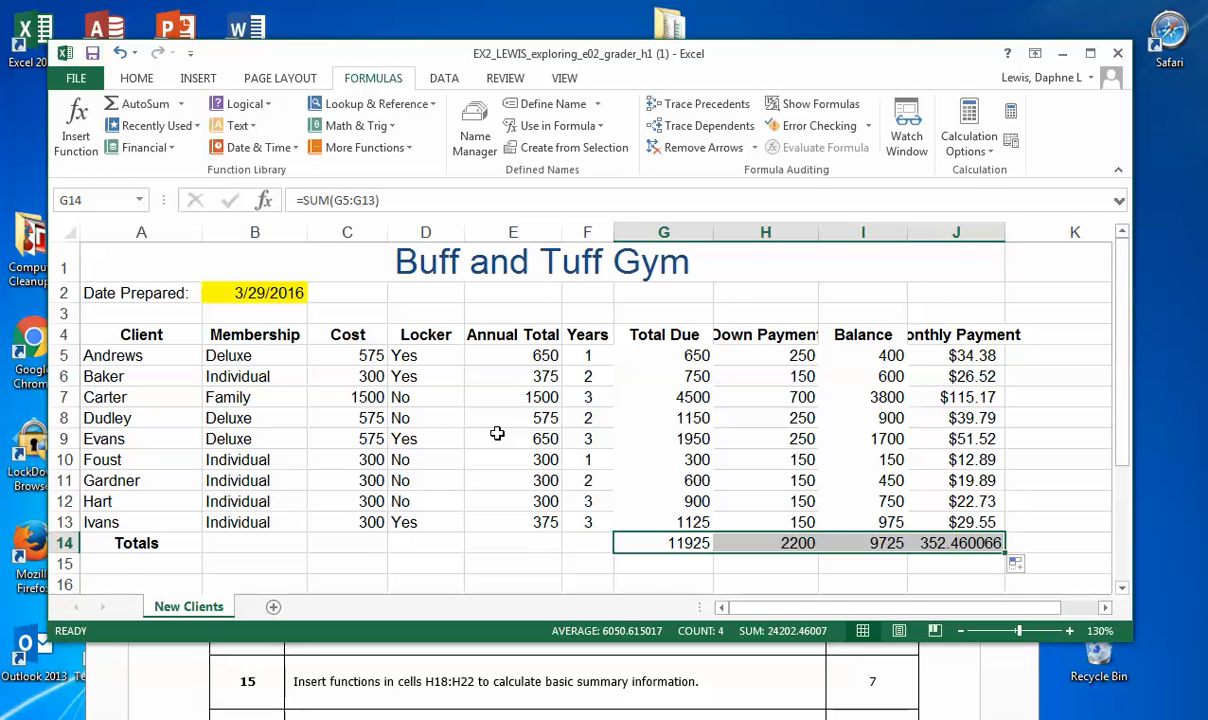
scroll(509, 437, "down", 2)
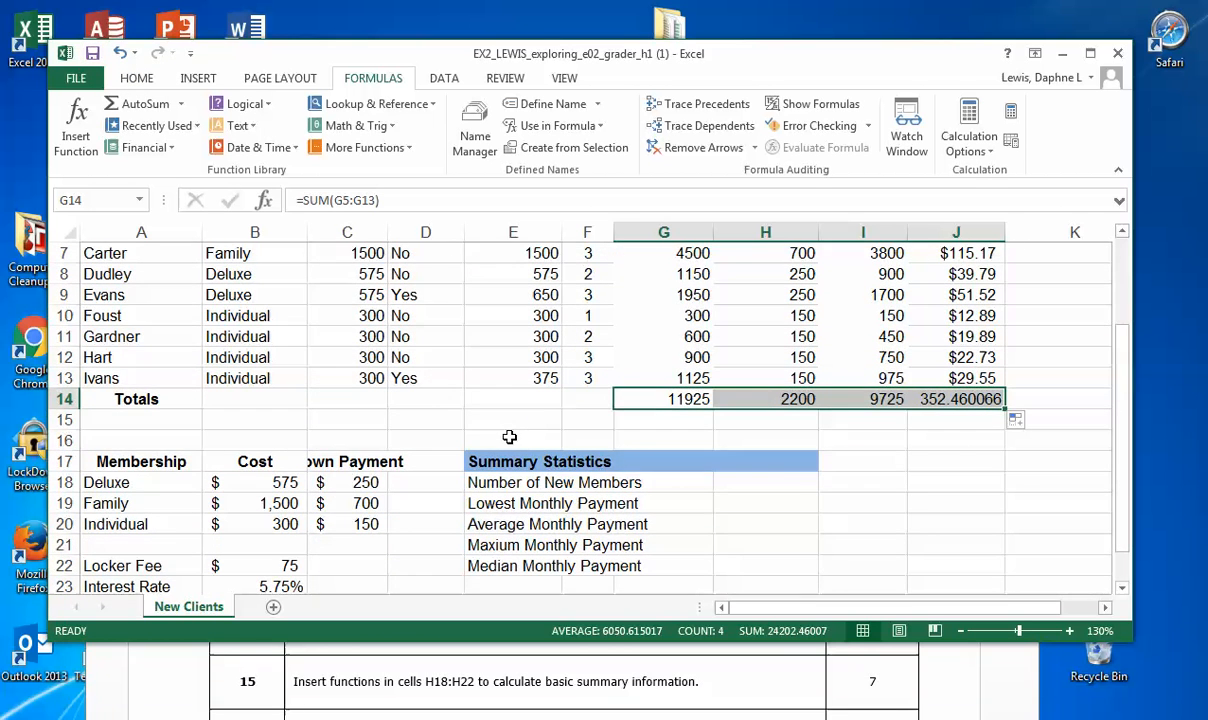
left_click(780, 481)
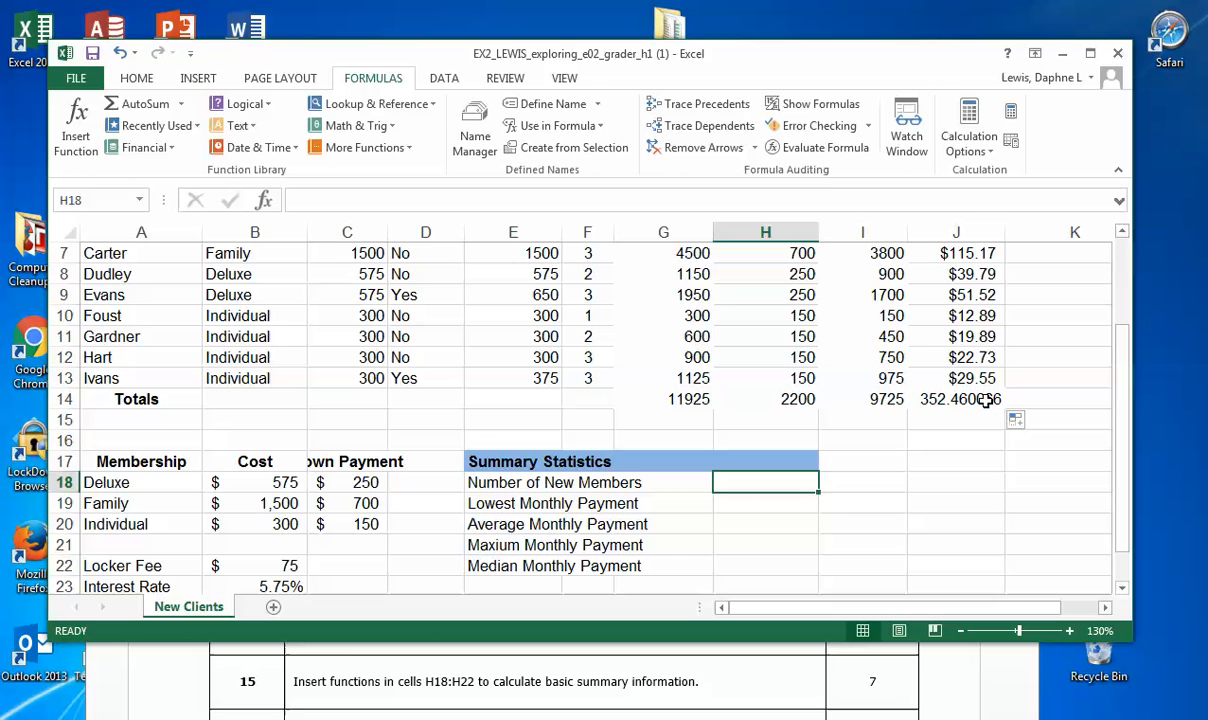
left_click(660, 396)
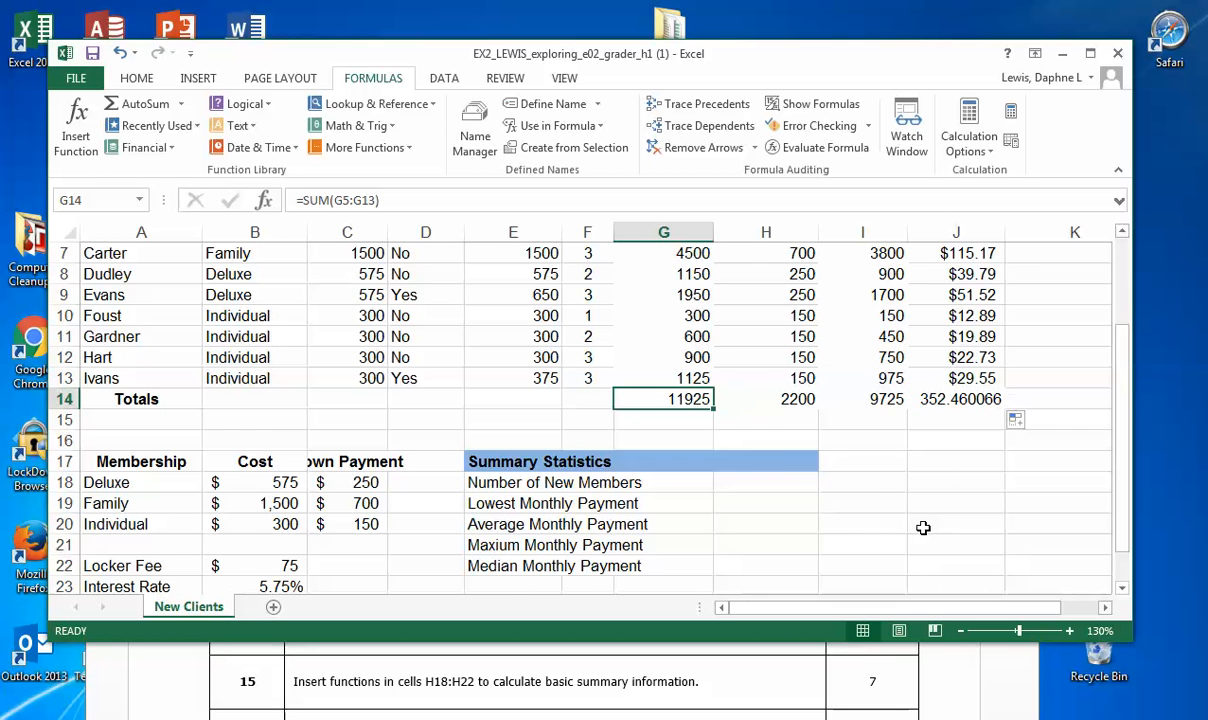
scroll(863, 495, "up", 1)
left_click_drag(670, 276, 665, 438)
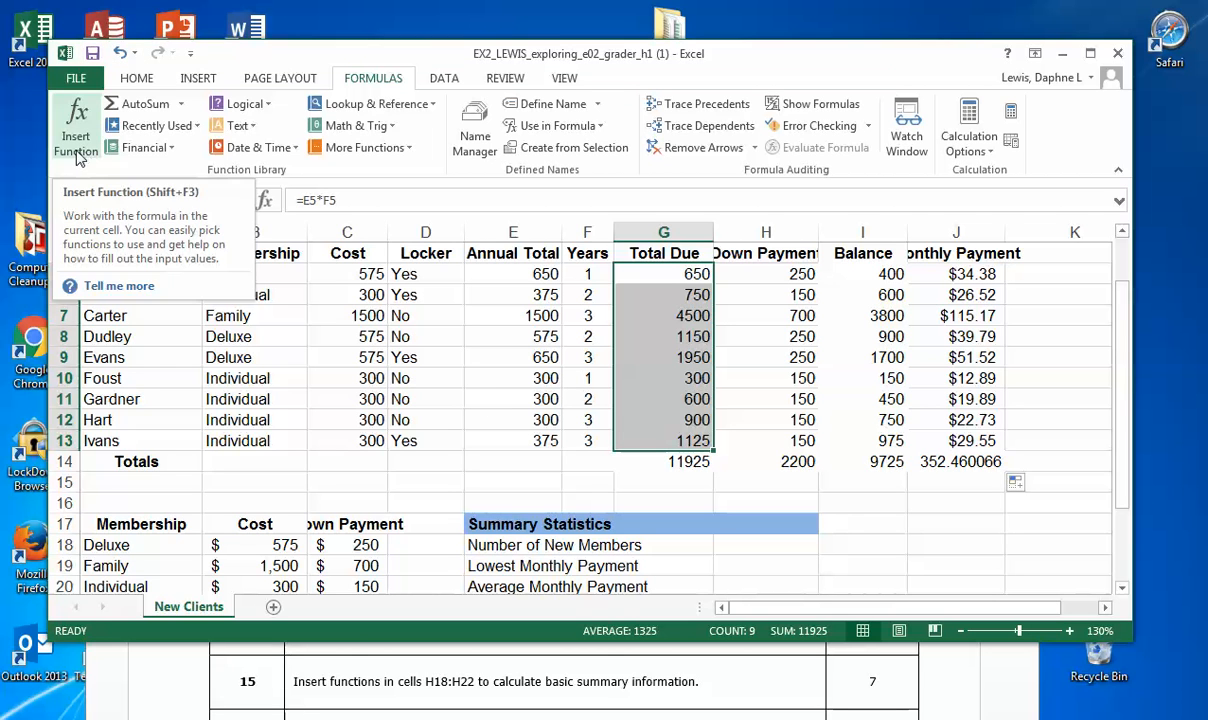
Step: Highlight cell H18 beside Number of New Members with a yellow fill
left_click(780, 548)
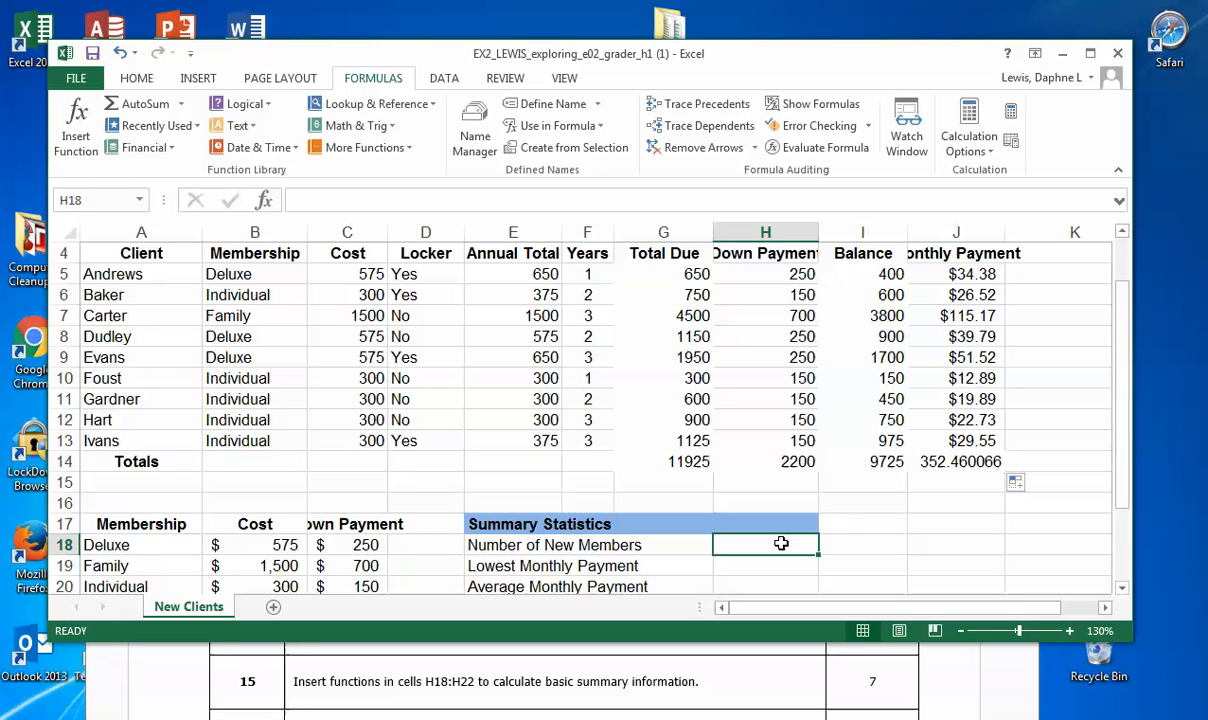
left_click(137, 78)
left_click(282, 141)
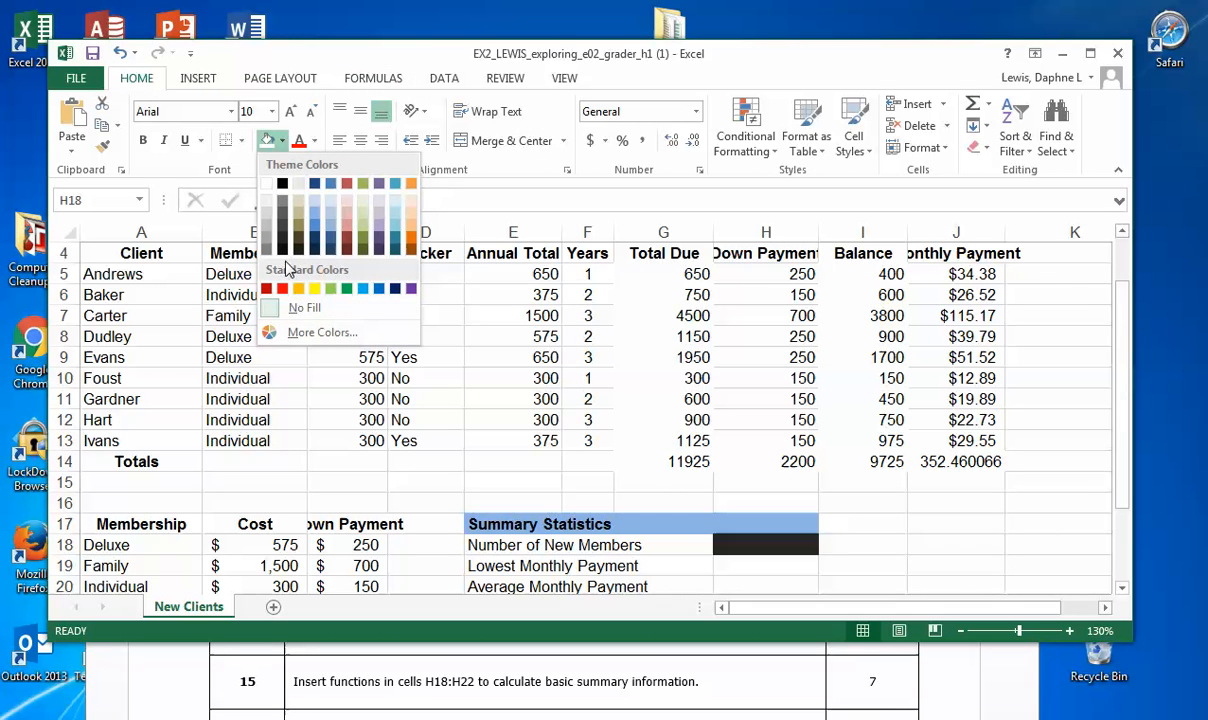
left_click(299, 280)
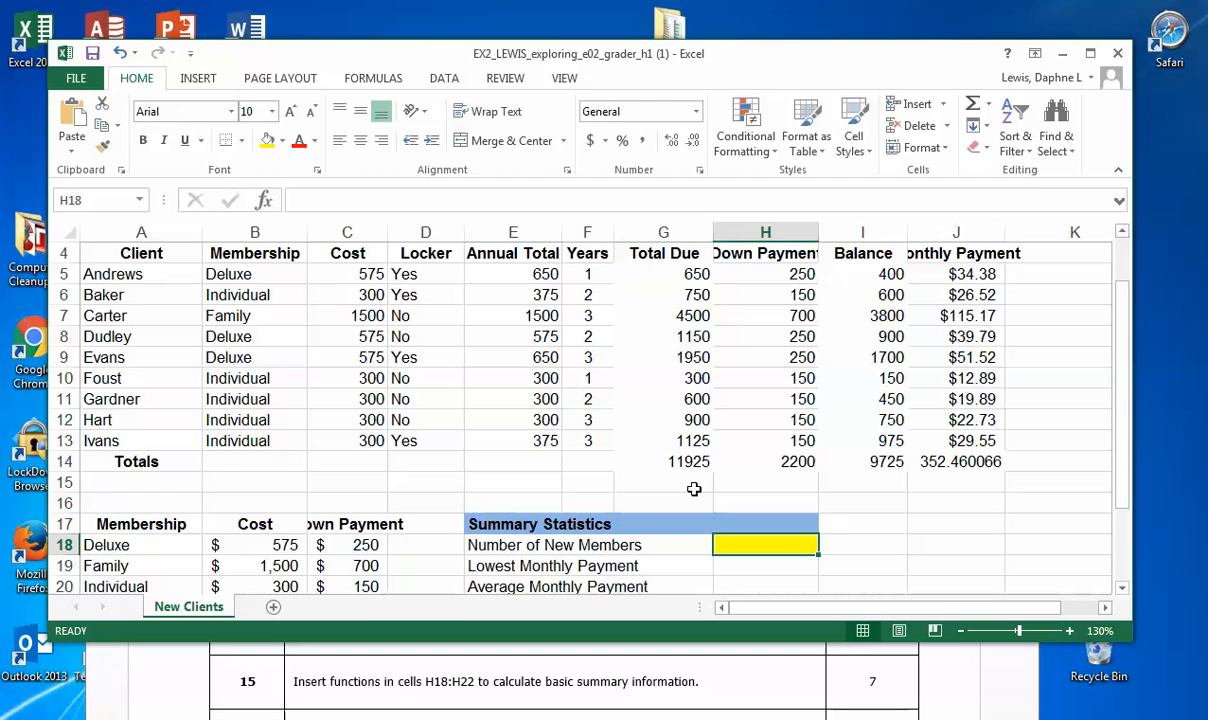
Step: Search for the COUNTA function and insert it in H18 to count the client names in A5:A13
type("=")
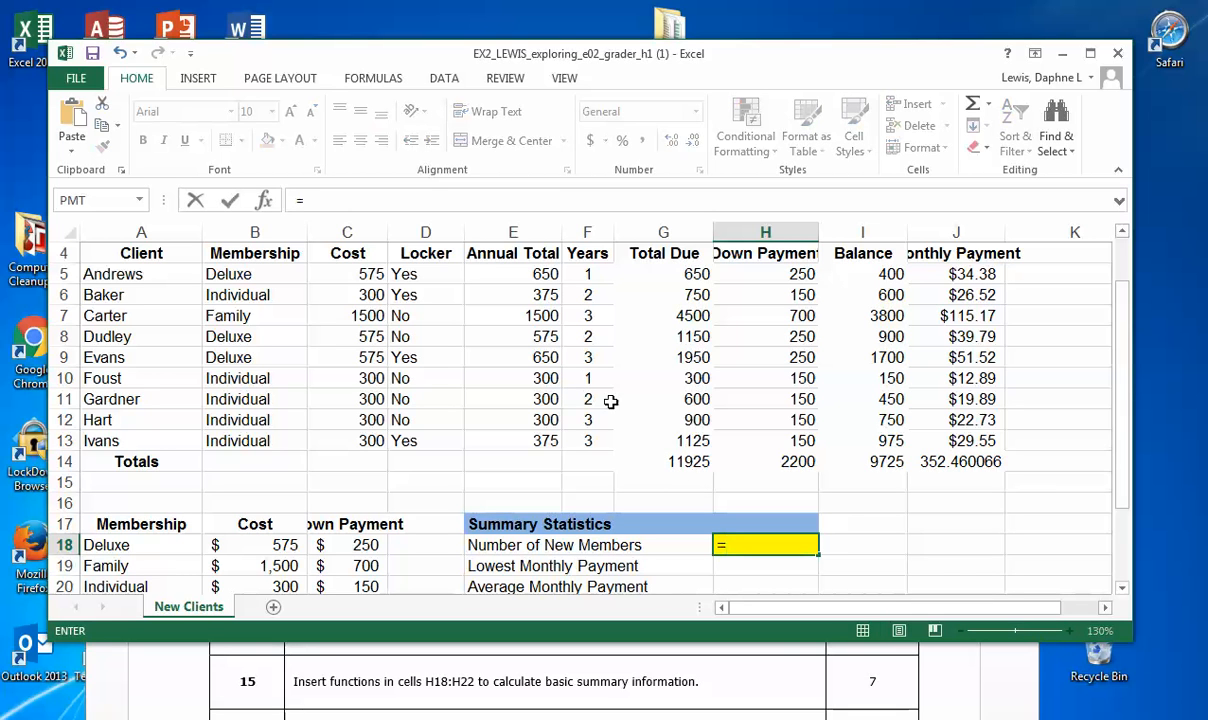
left_click(370, 80)
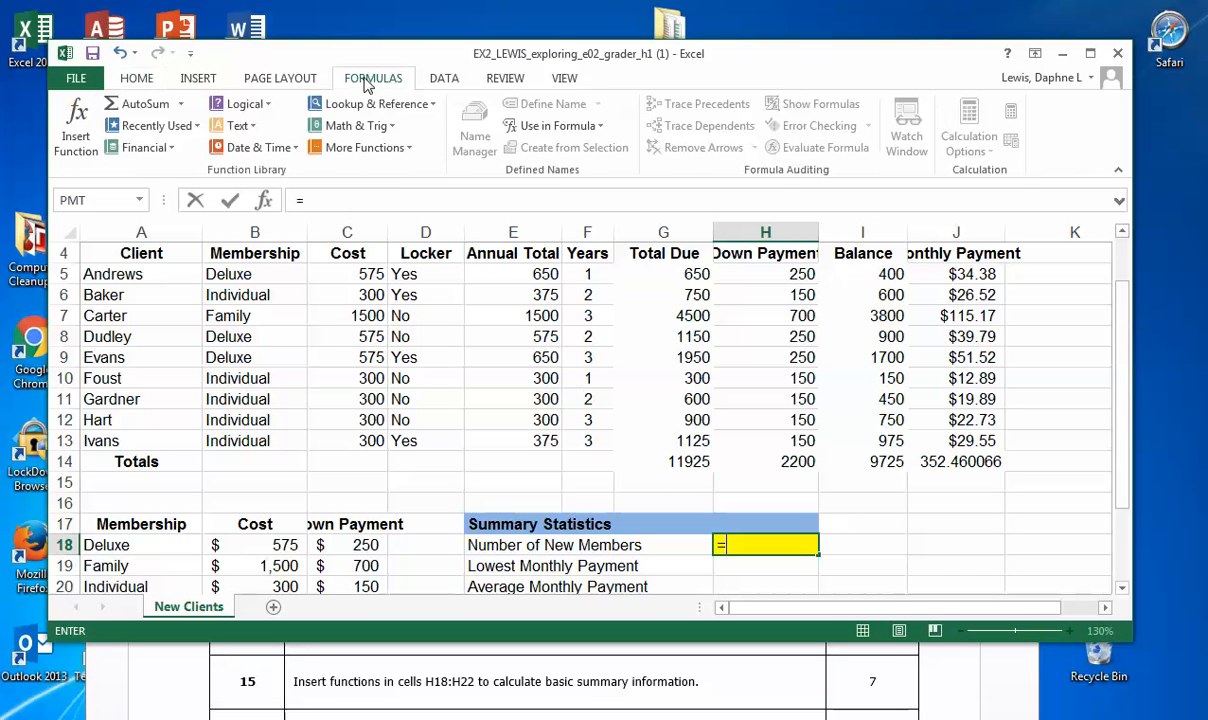
left_click(66, 154)
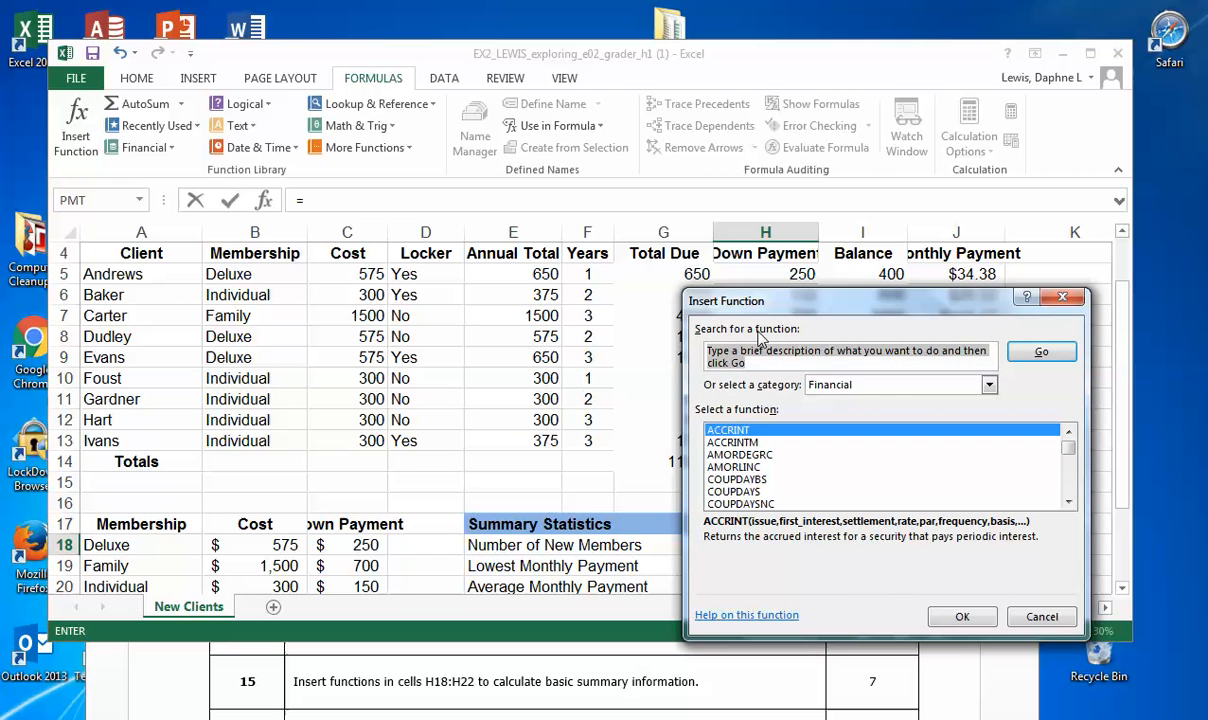
type("COUNTA")
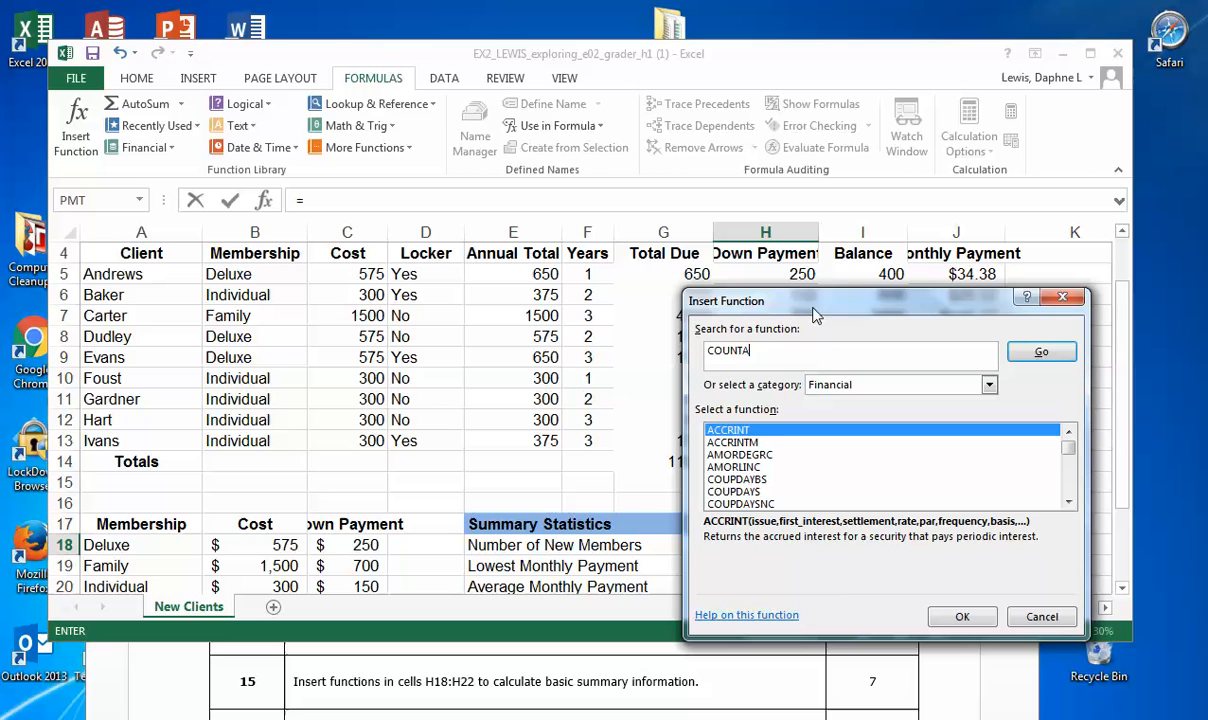
left_click(1045, 356)
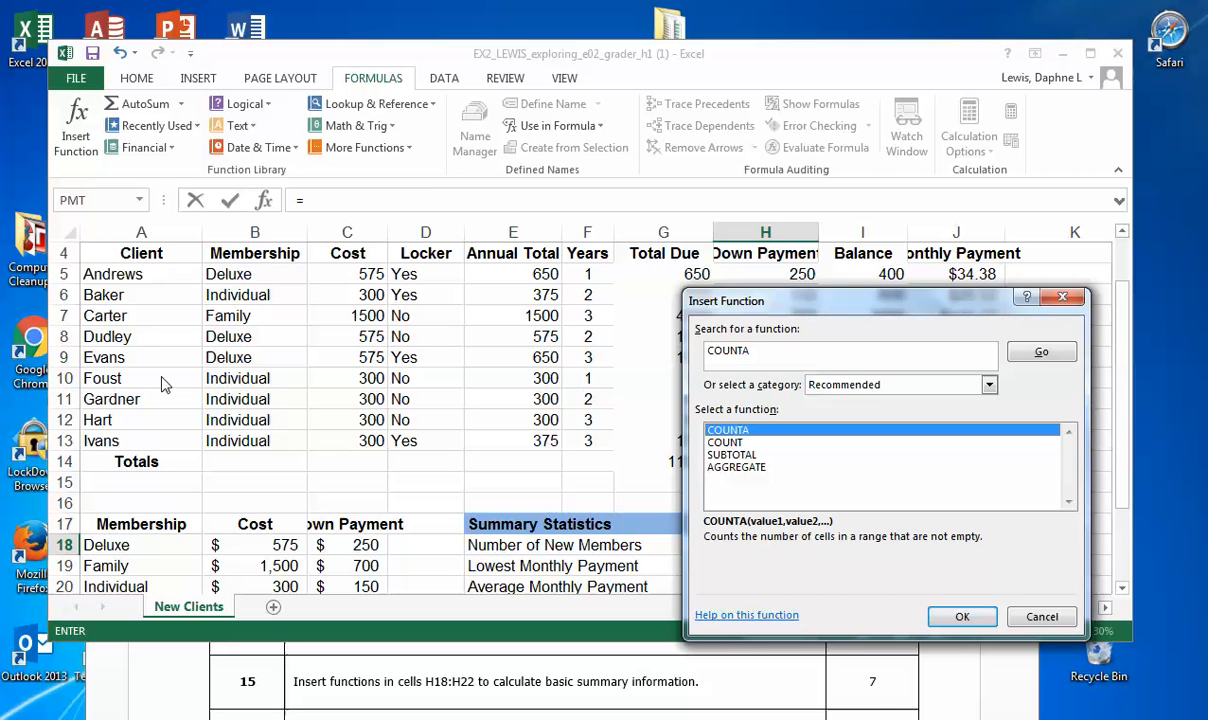
left_click(961, 617)
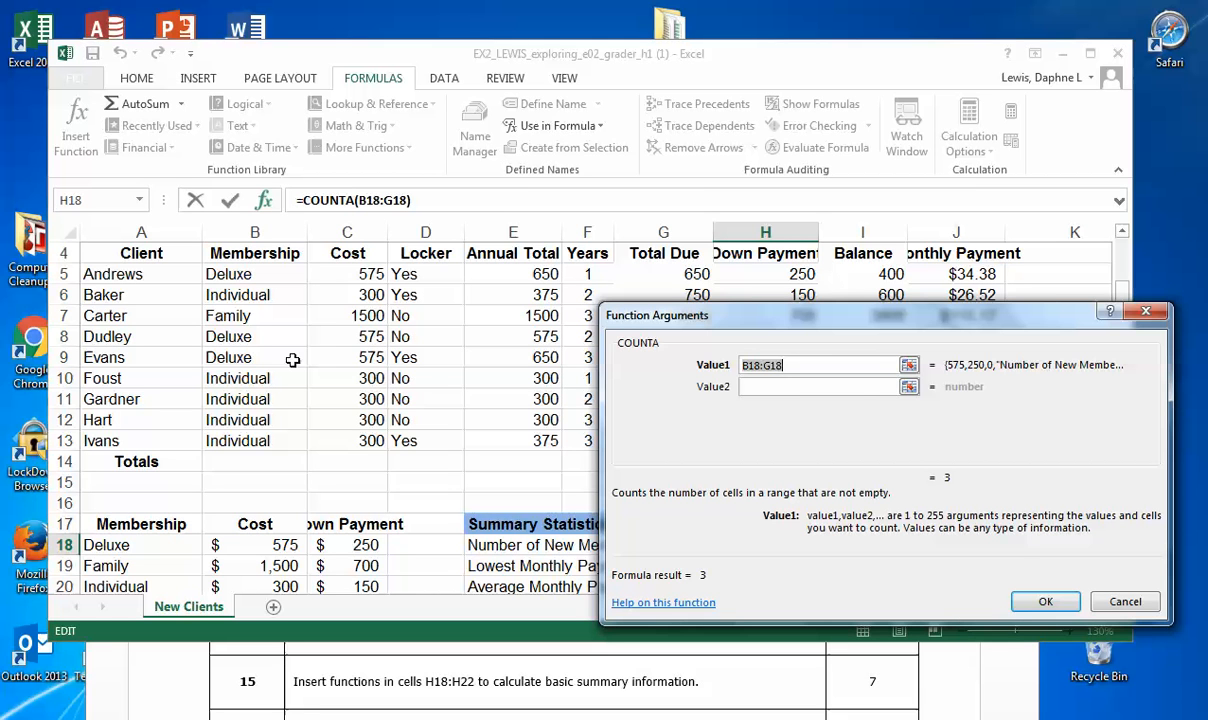
left_click(128, 273)
left_click_drag(128, 273, 133, 447)
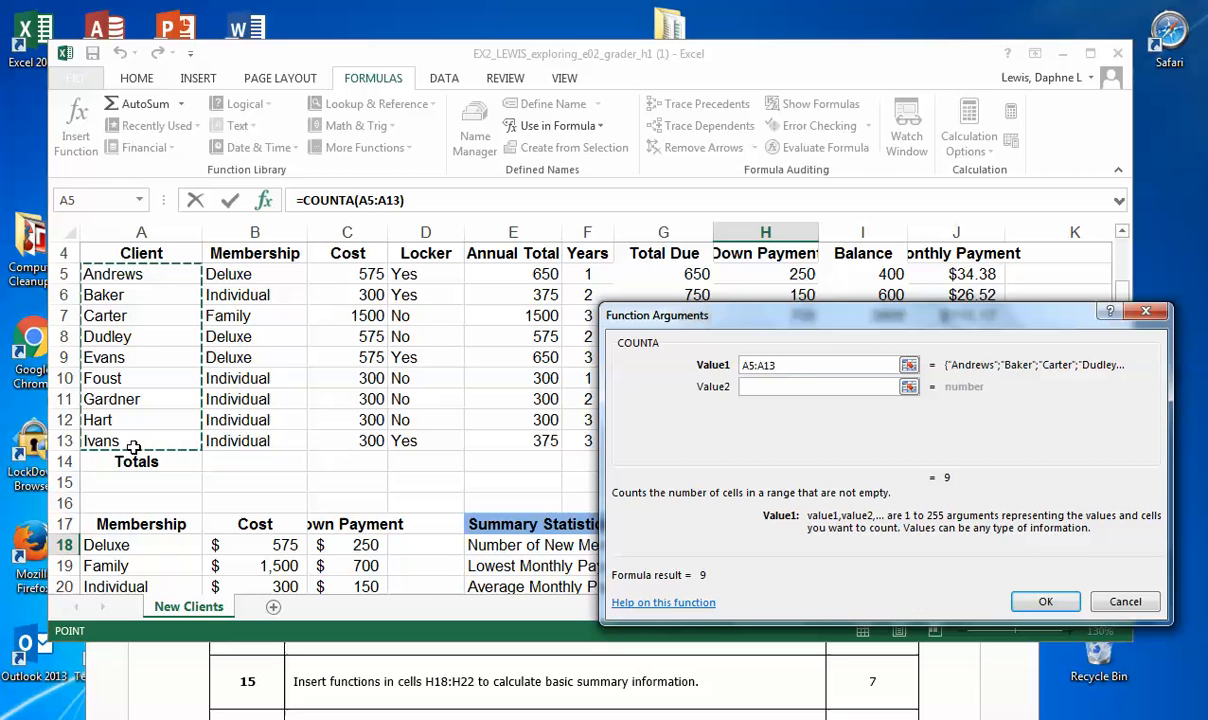
left_click(1046, 602)
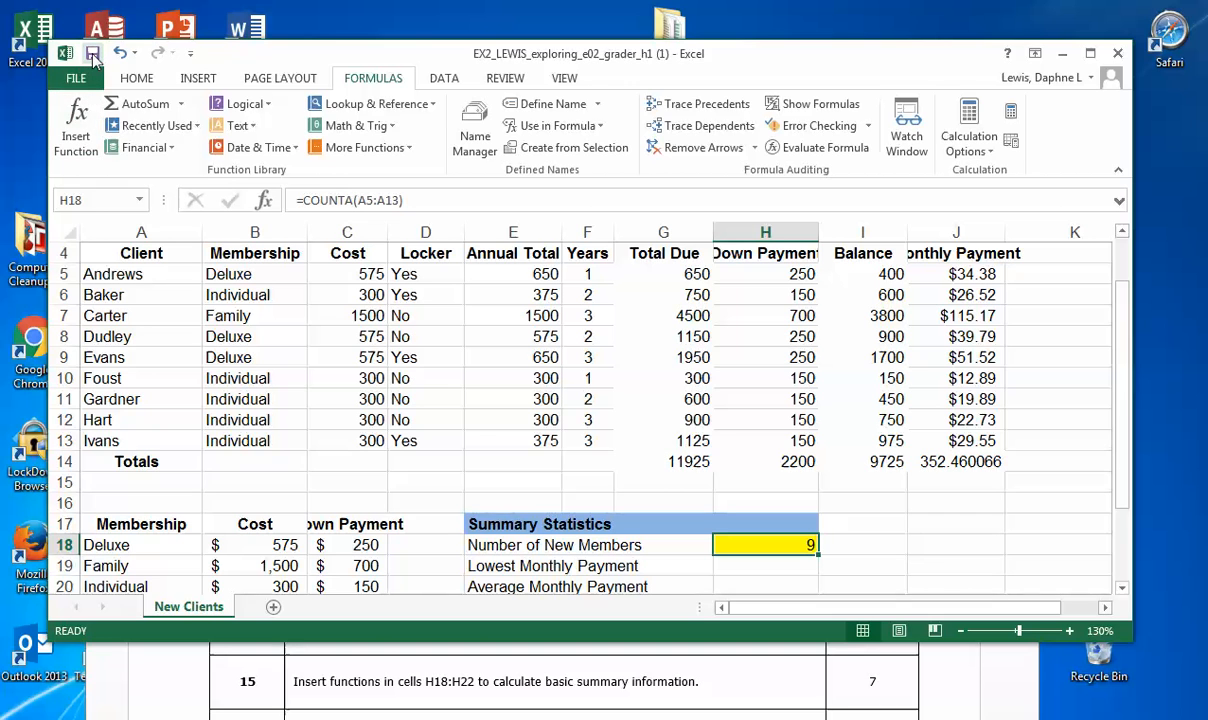
Step: Remove the yellow fill from cell H18
left_click(134, 79)
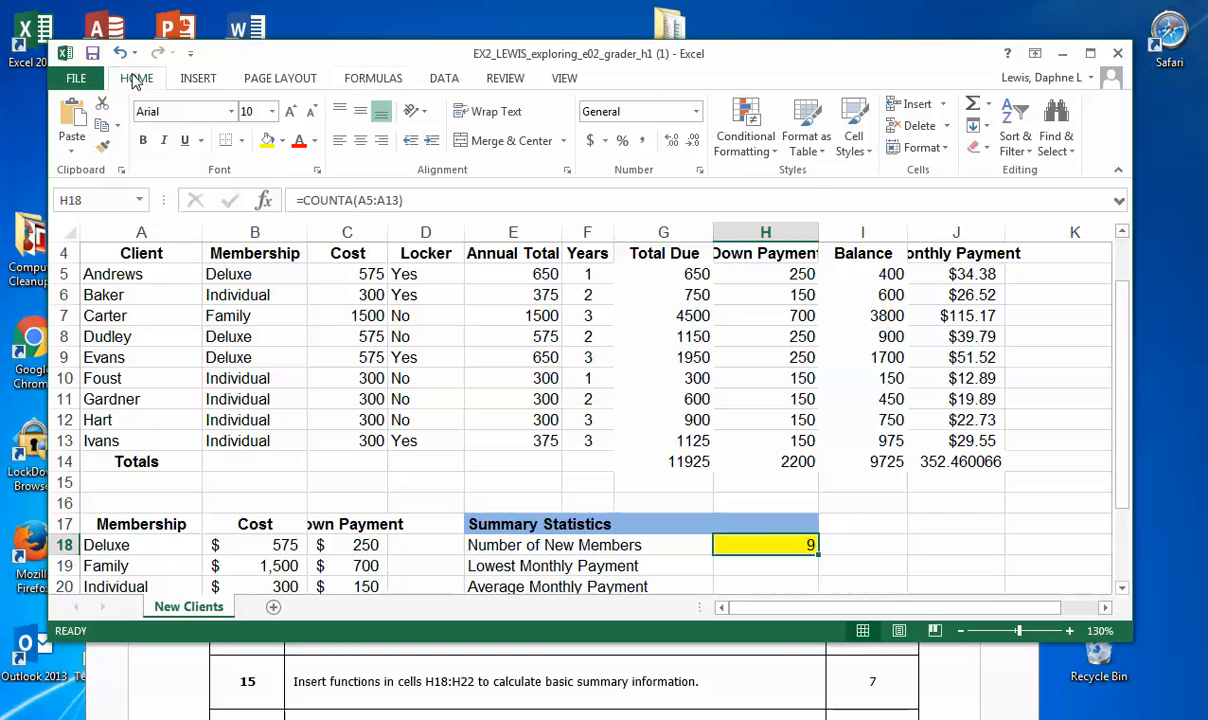
left_click(281, 141)
left_click(705, 537)
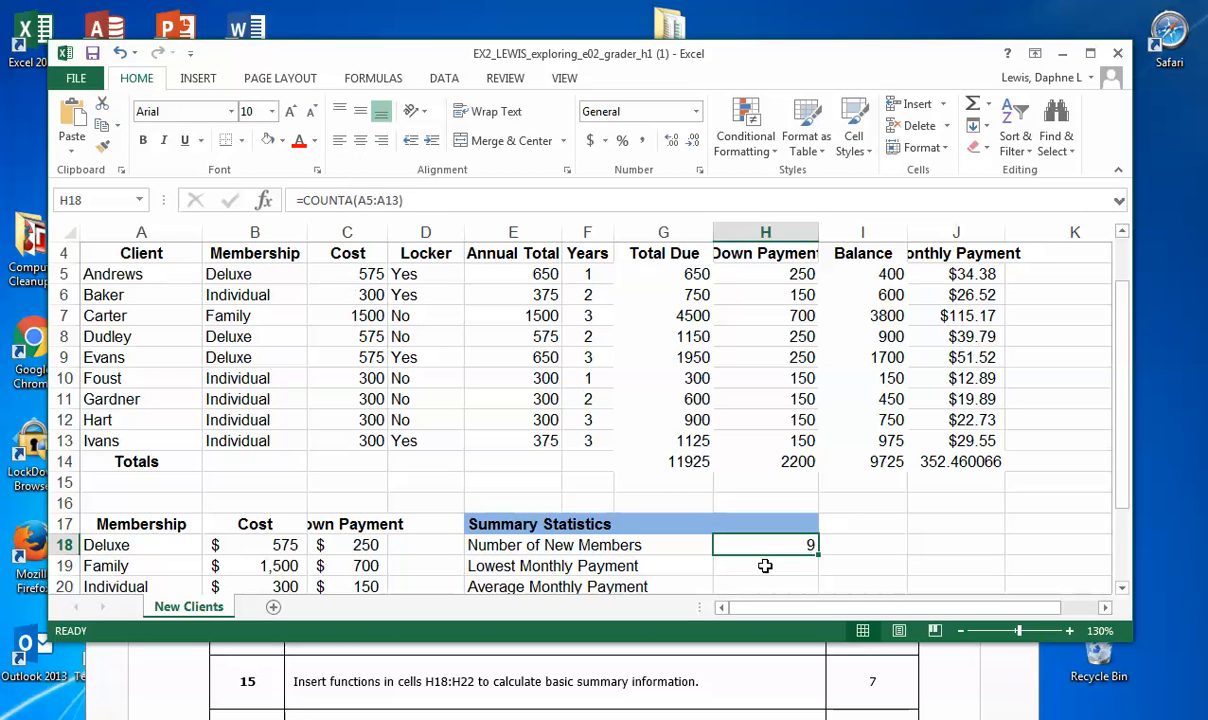
Step: Highlight cell H19 beside Lowest Monthly Payment with an orange fill
left_click(765, 566)
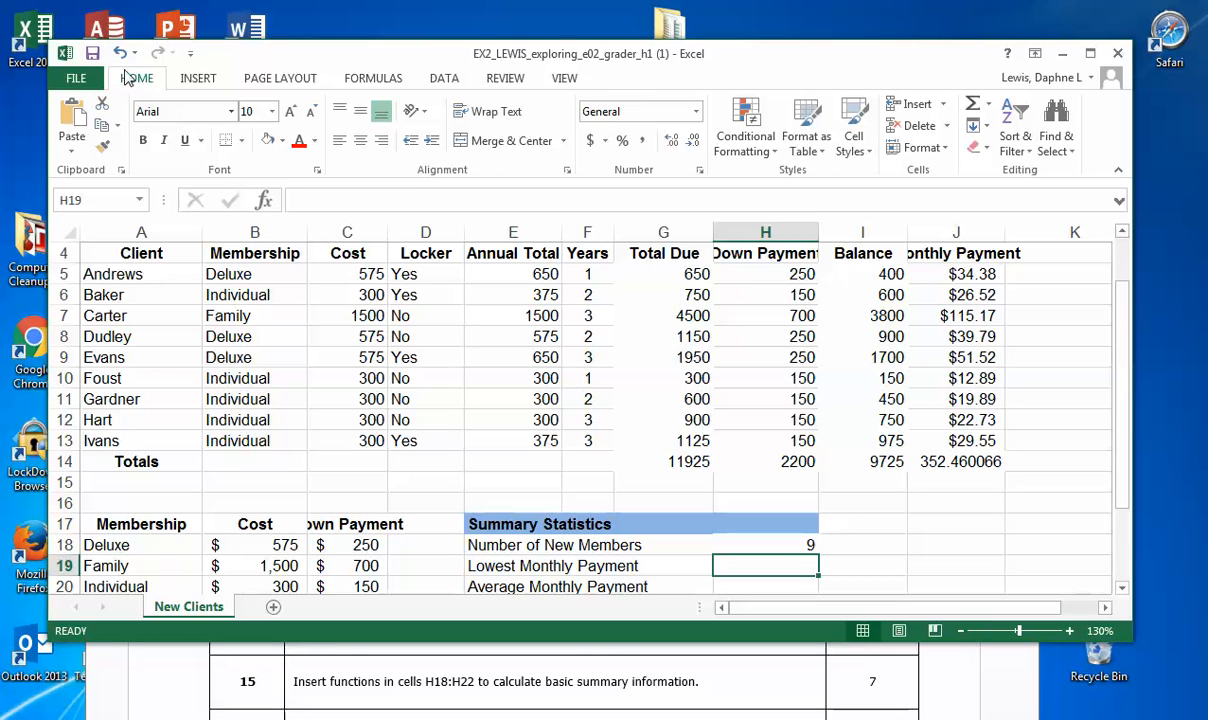
left_click(281, 141)
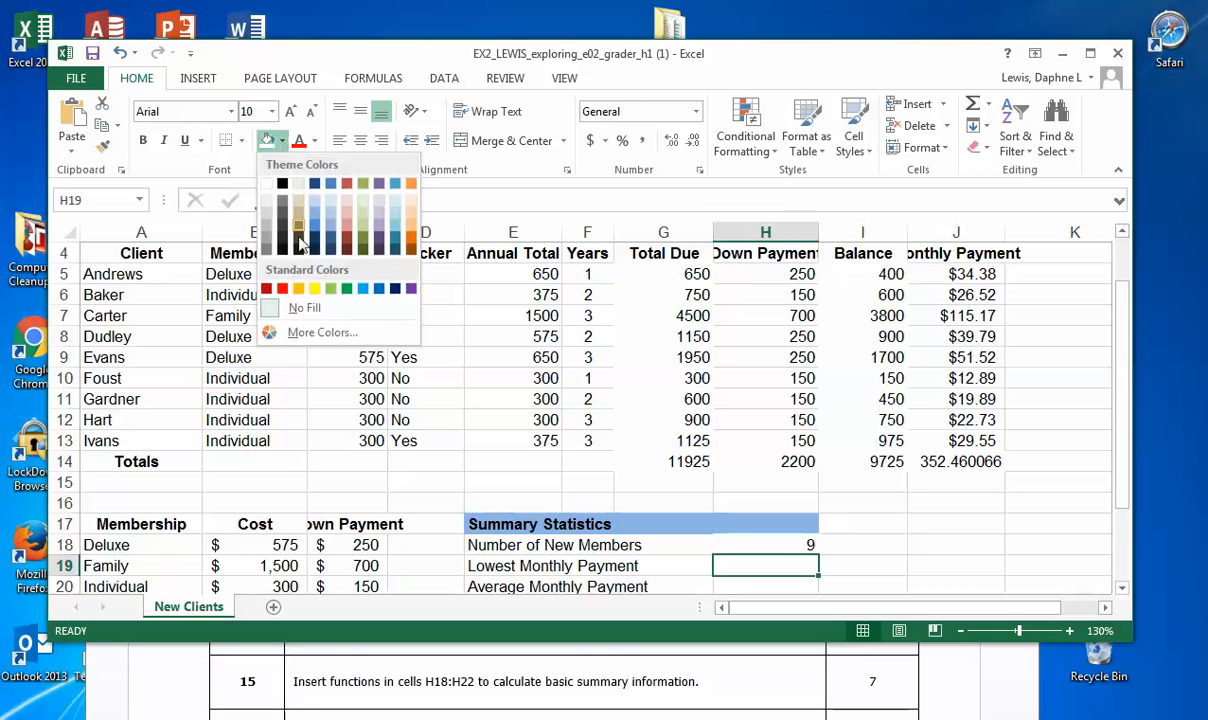
left_click(299, 289)
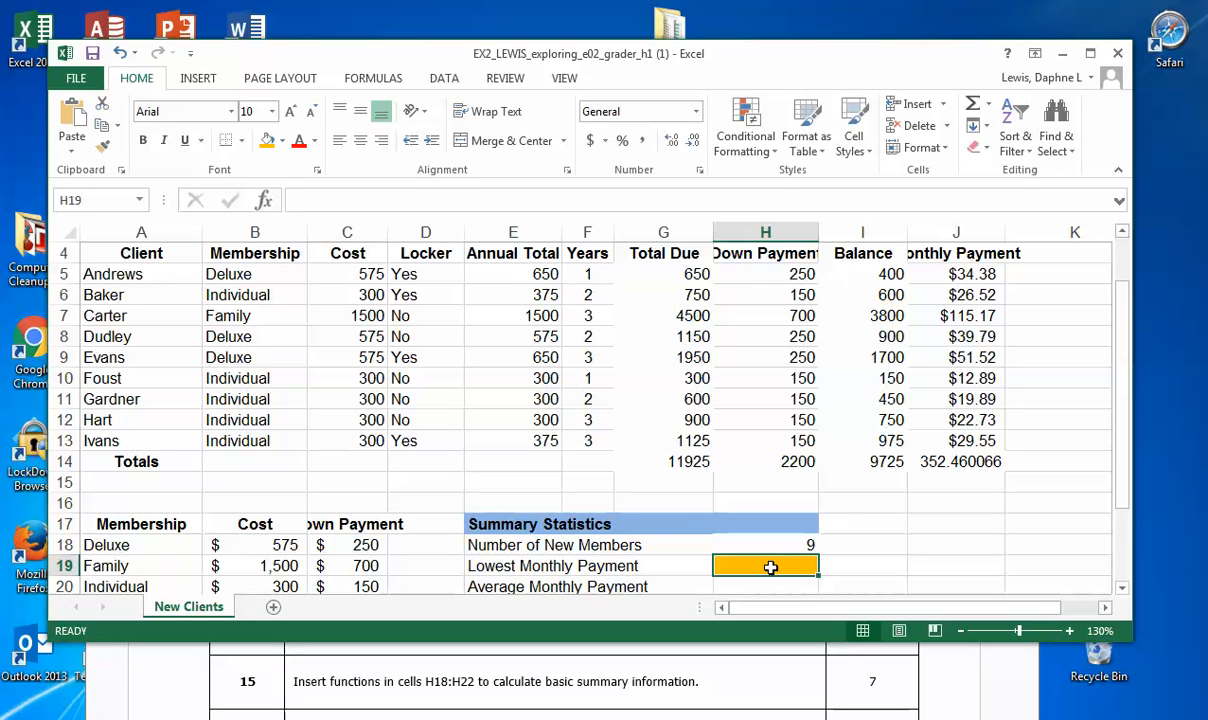
Step: Search for the MIN function and insert it in H19 to find the lowest monthly payment in J5:J13
type("=")
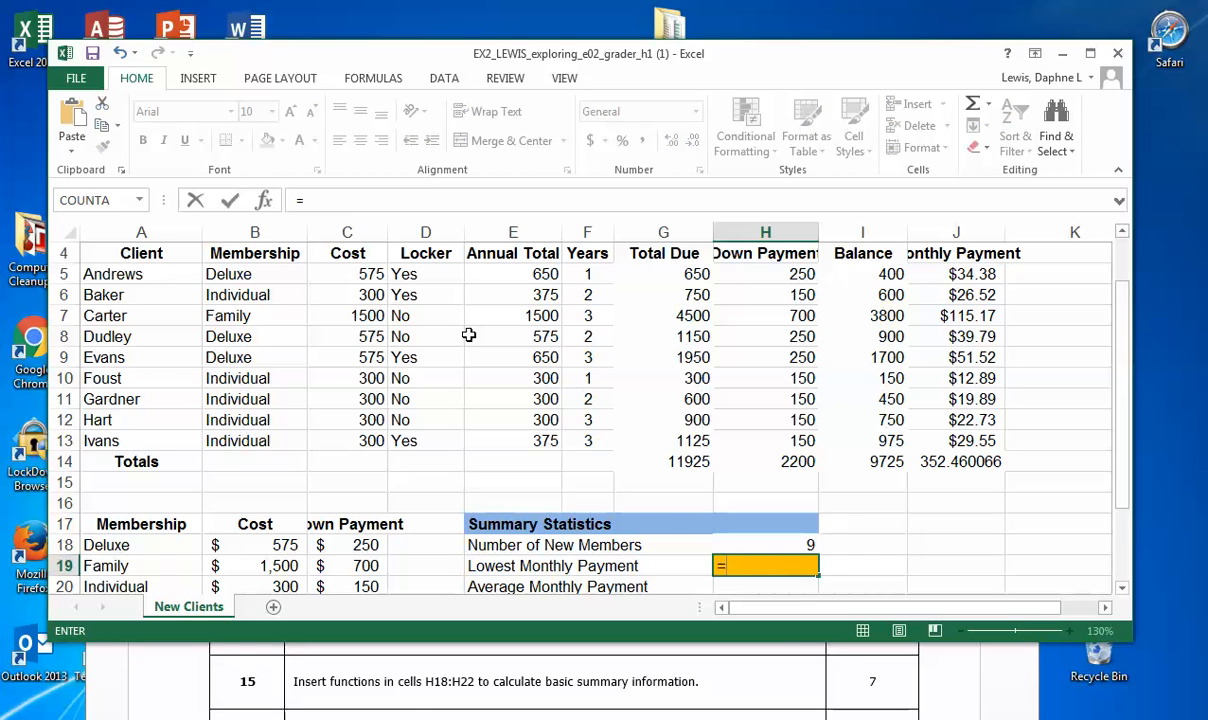
left_click(364, 82)
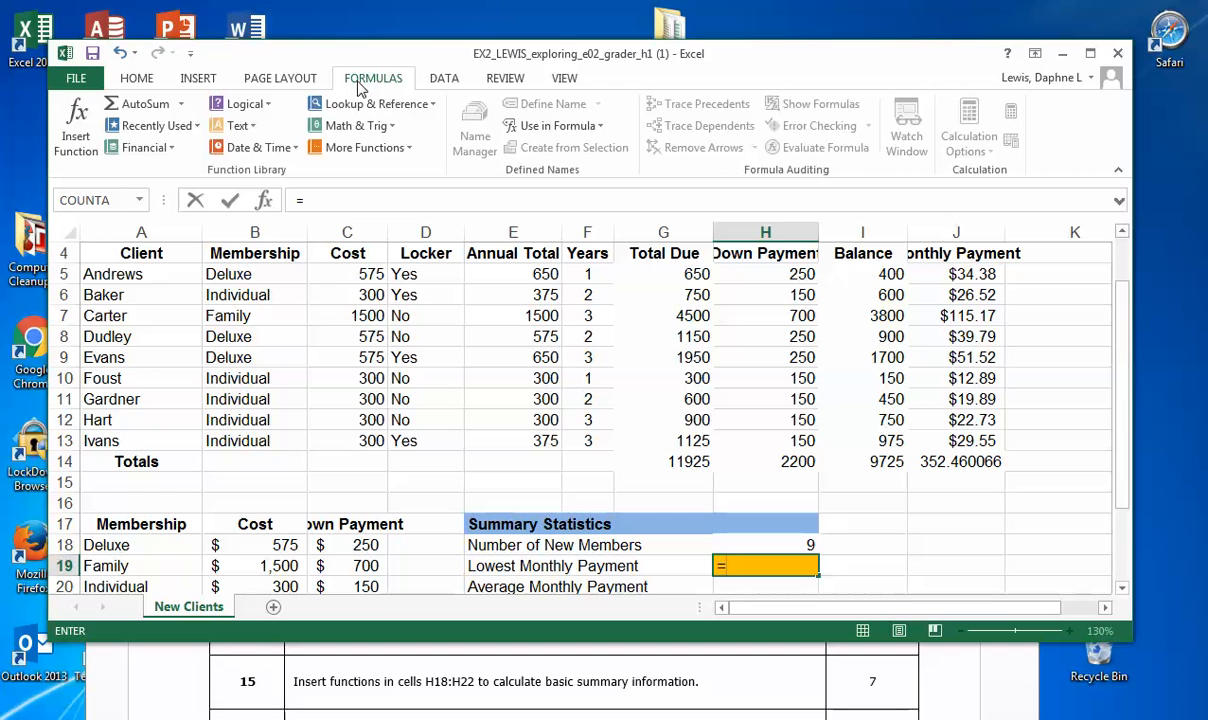
left_click(75, 130)
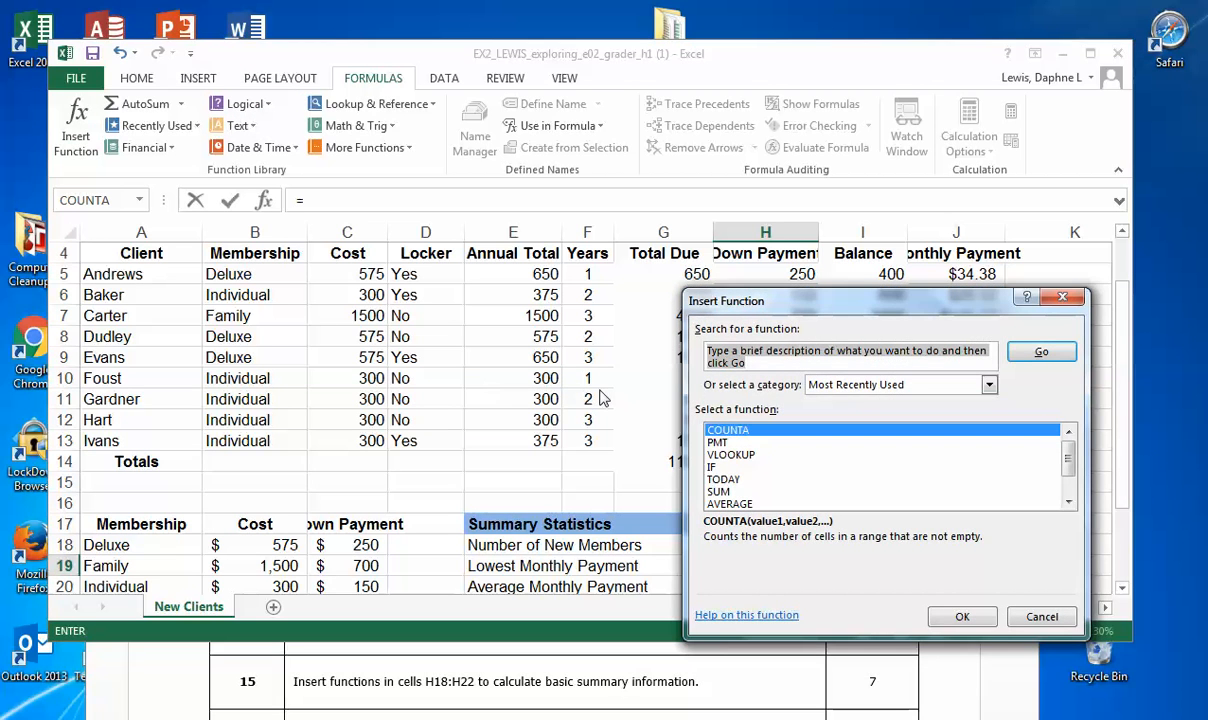
type("min")
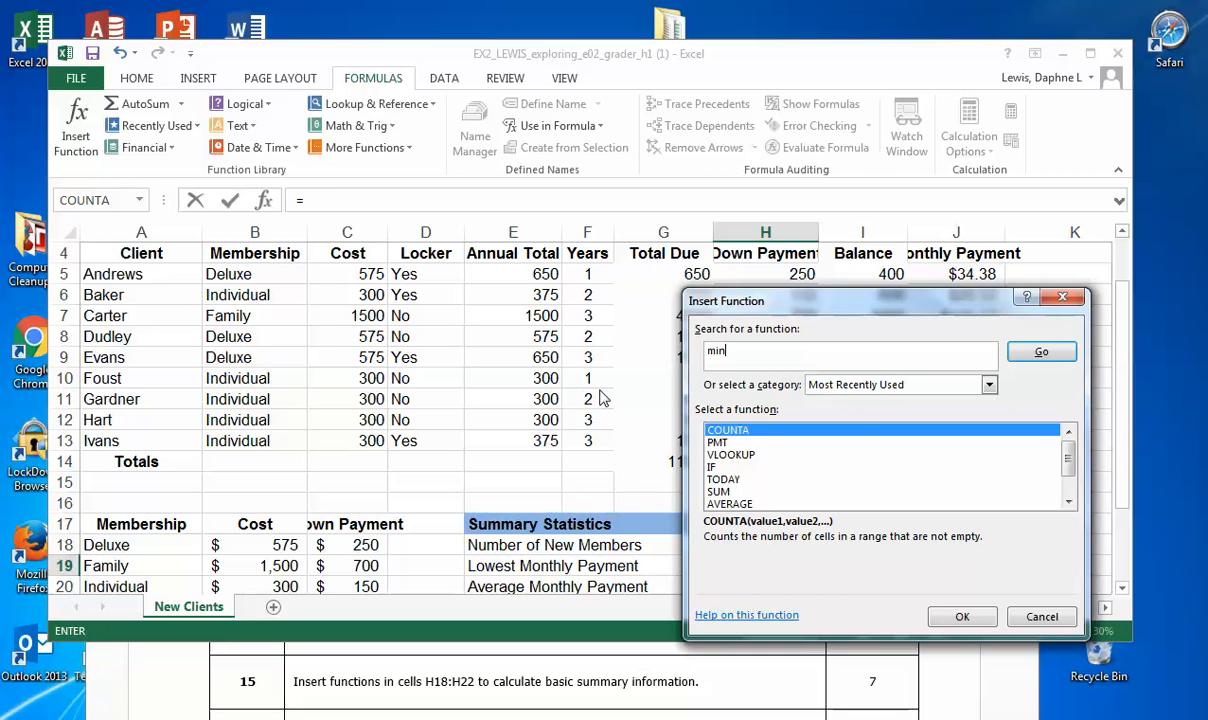
left_click(1041, 351)
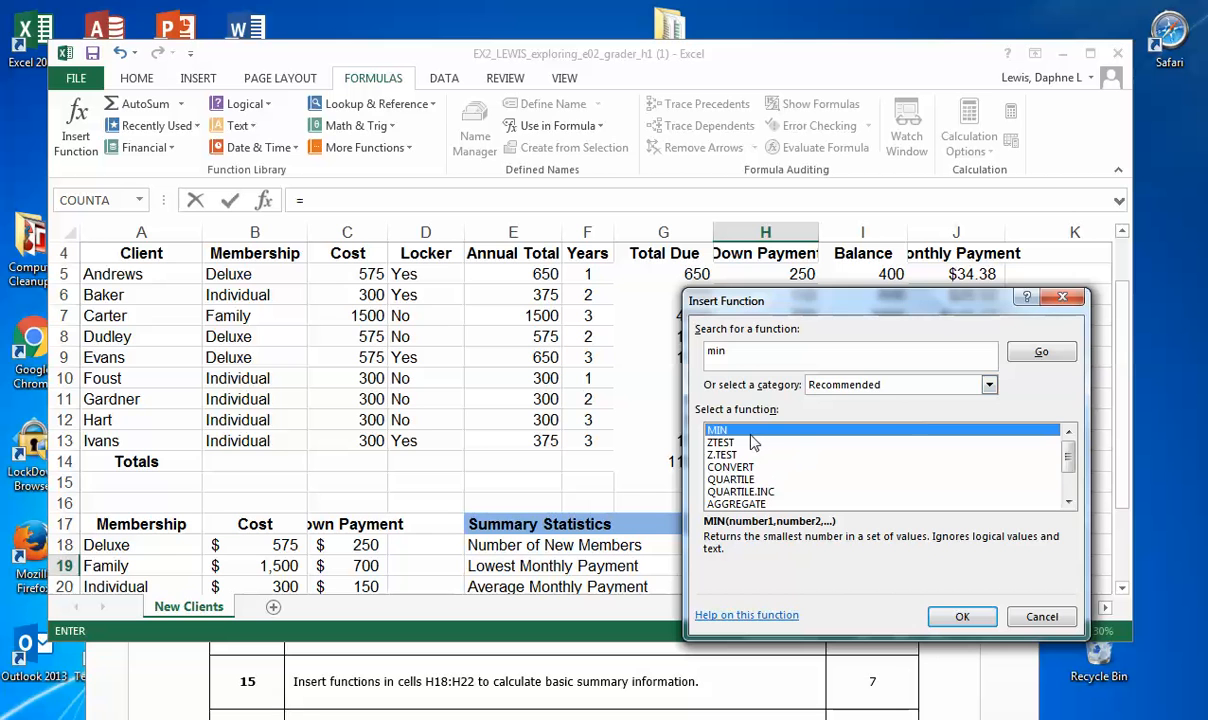
left_click(962, 616)
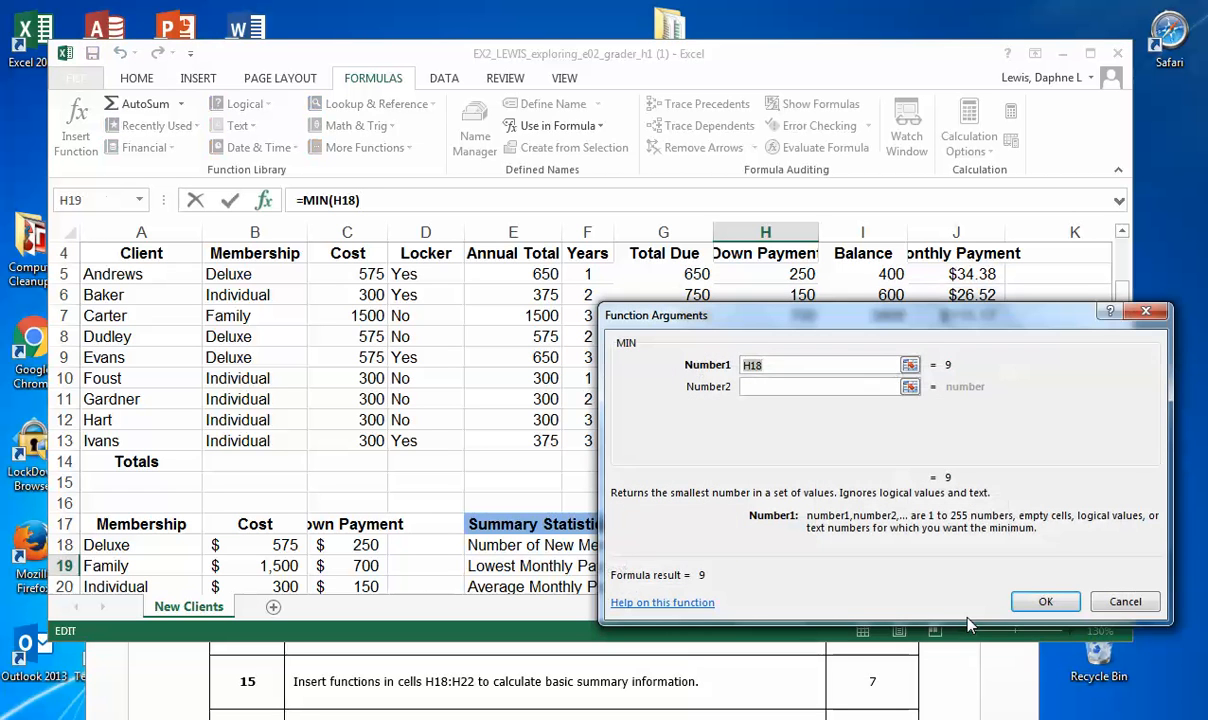
left_click_drag(920, 318, 620, 190)
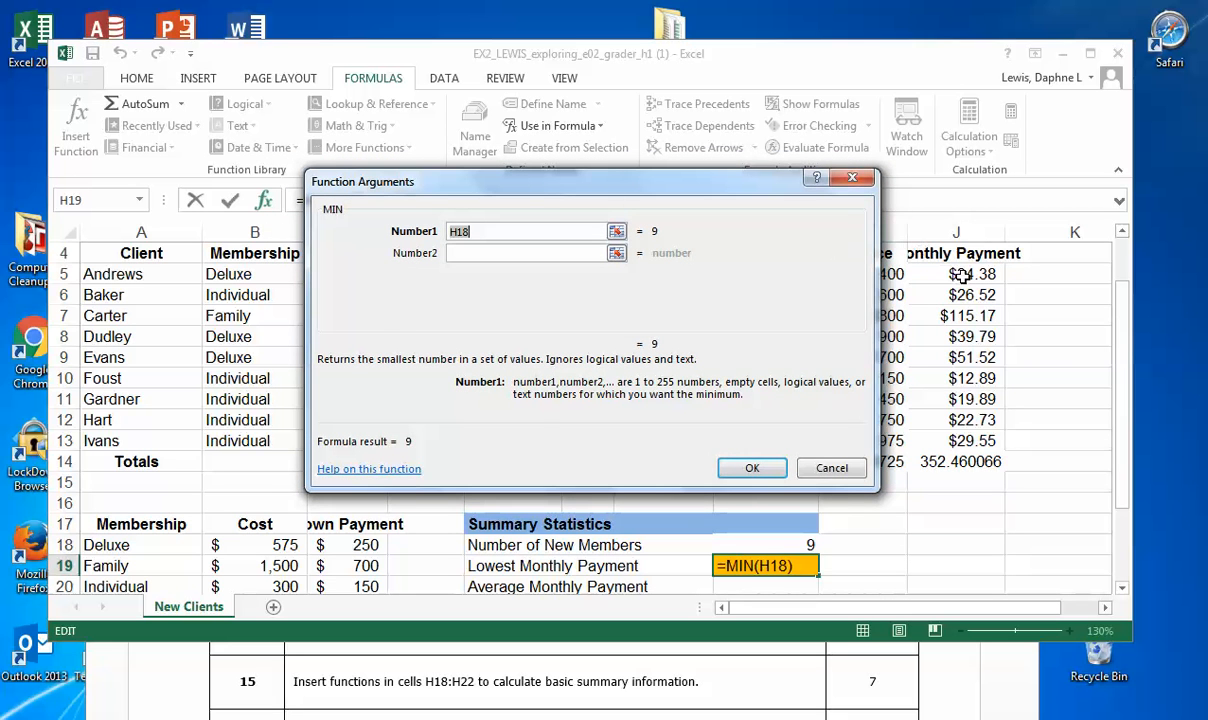
left_click_drag(960, 275, 977, 440)
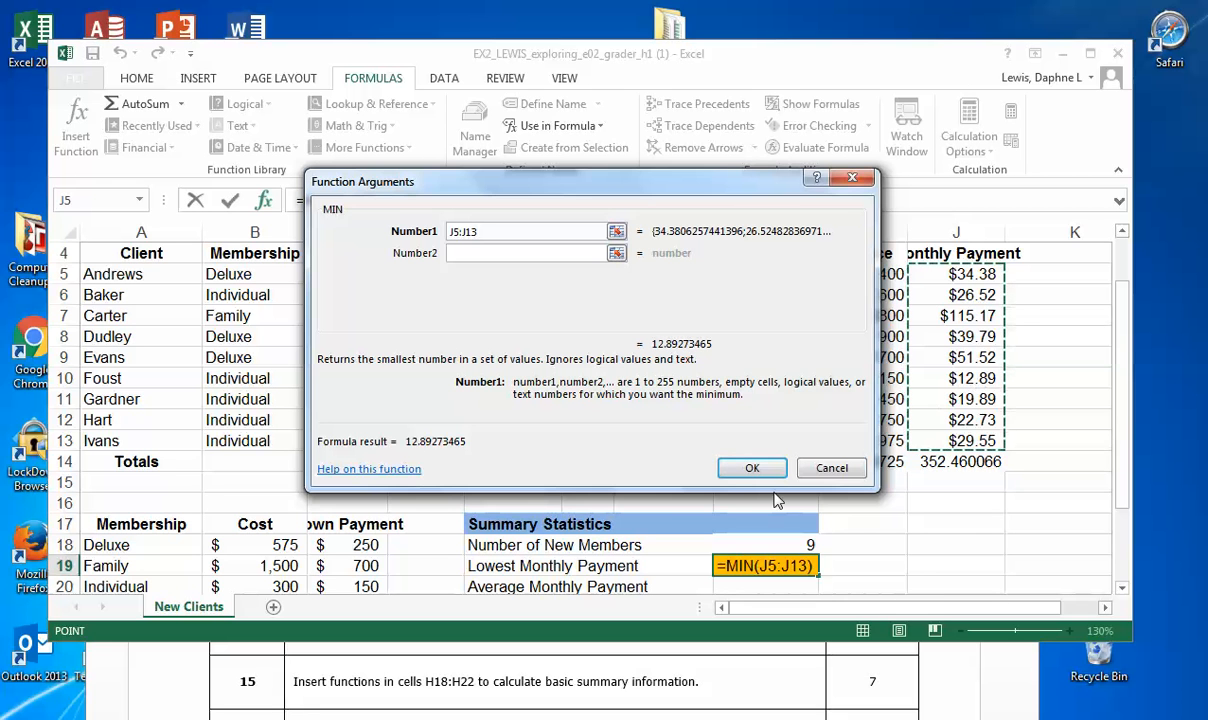
left_click(752, 468)
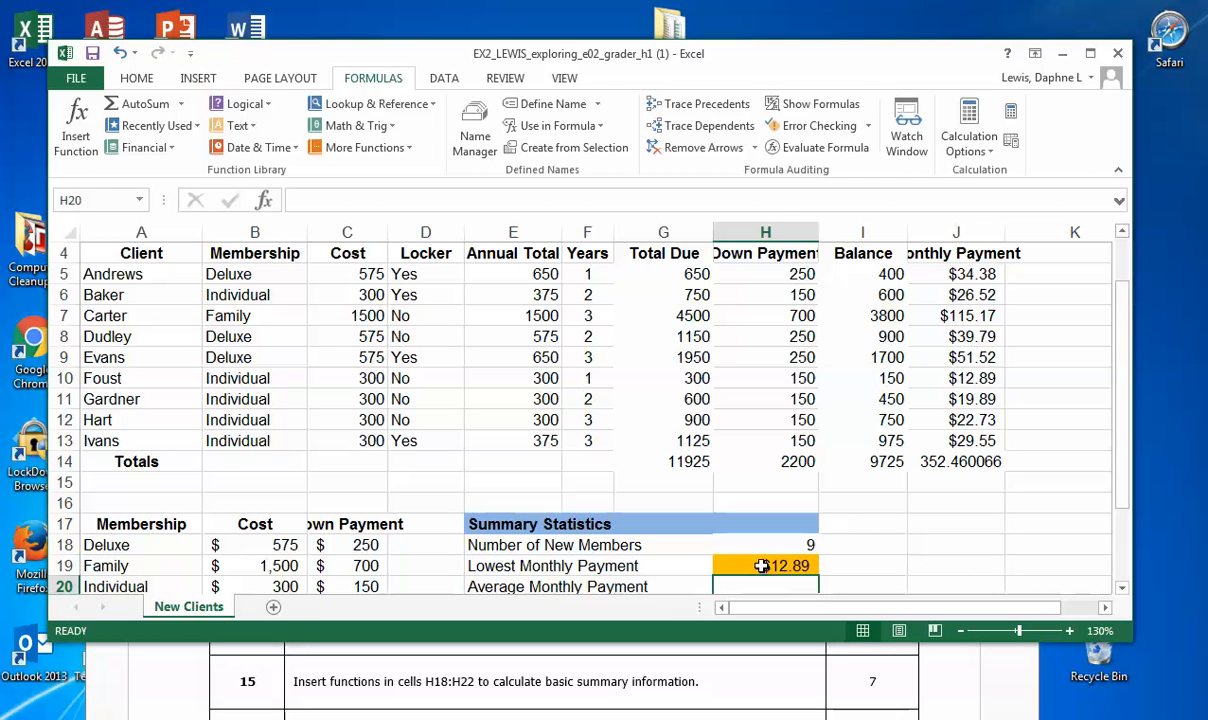
Step: Remove the orange fill from cell H19
left_click(136, 78)
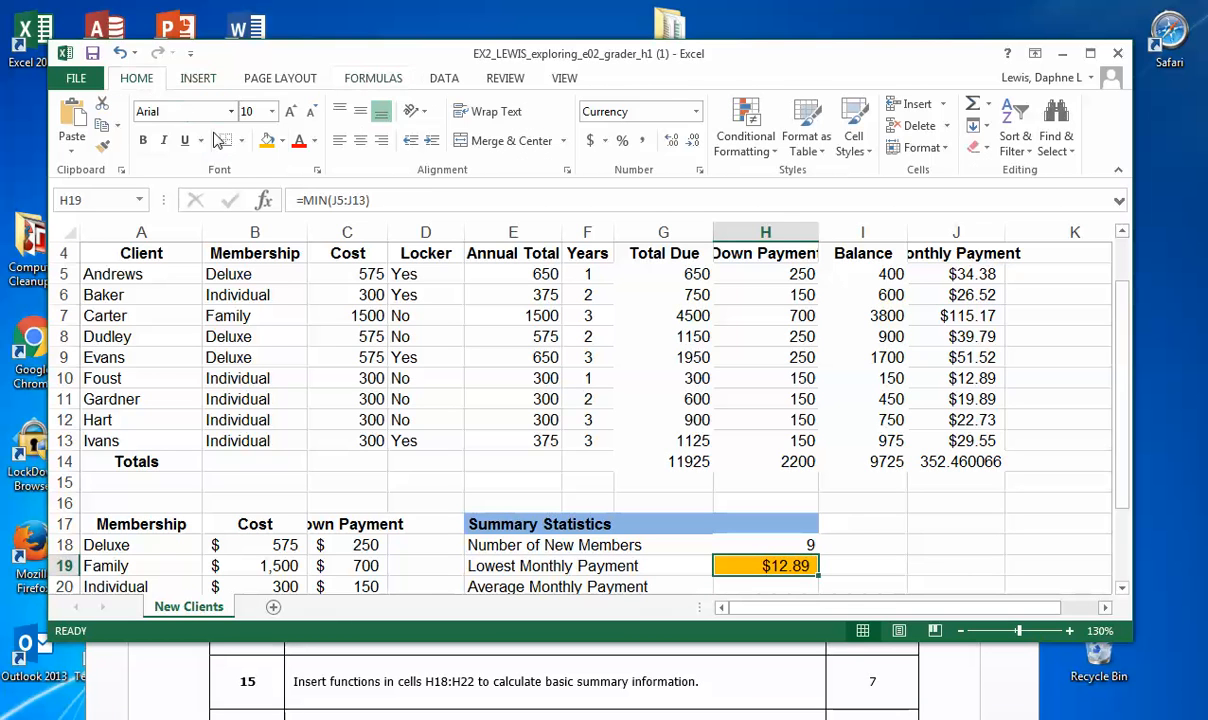
left_click(287, 148)
left_click(292, 308)
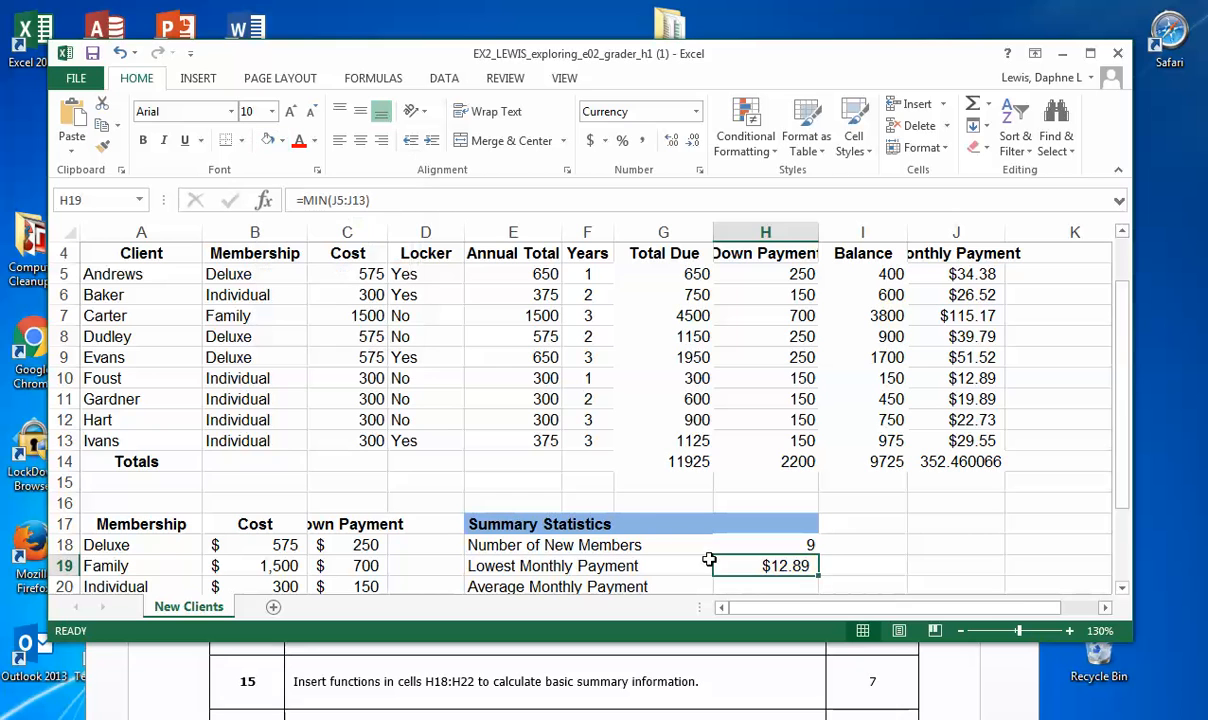
Step: Highlight cell H20 beside Average Monthly Payment with a light blue fill
left_click(759, 586)
left_click_drag(1130, 641, 1136, 667)
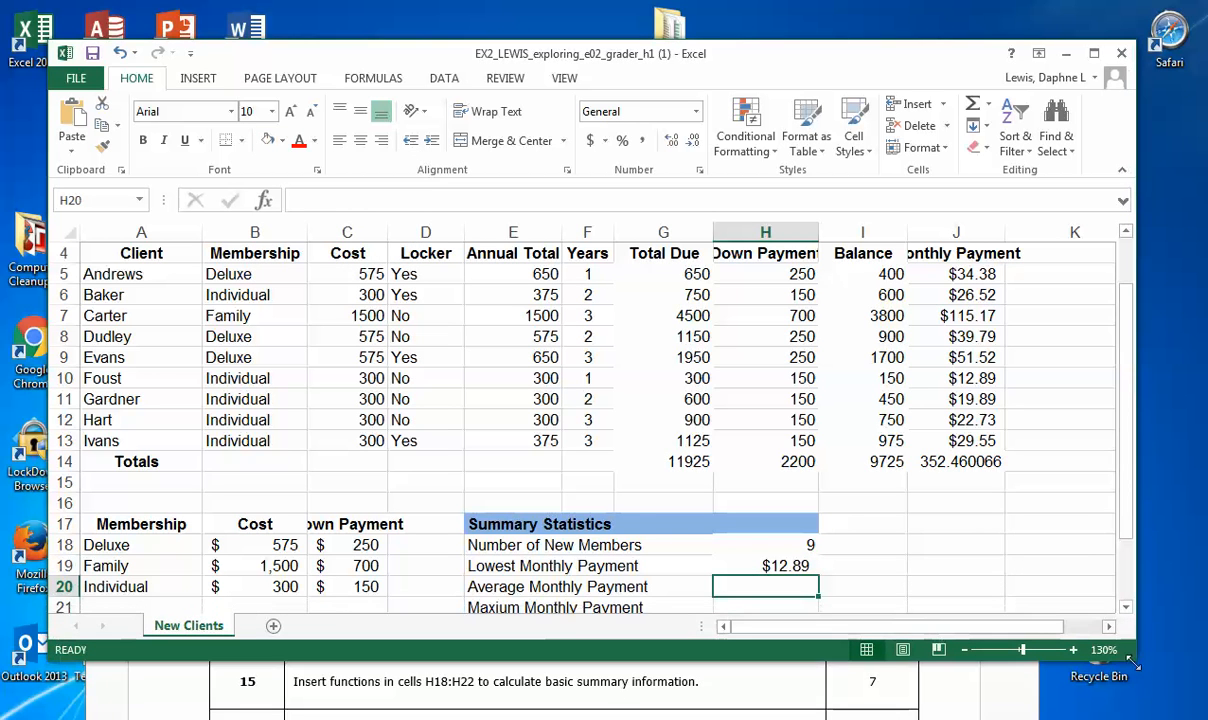
left_click(282, 141)
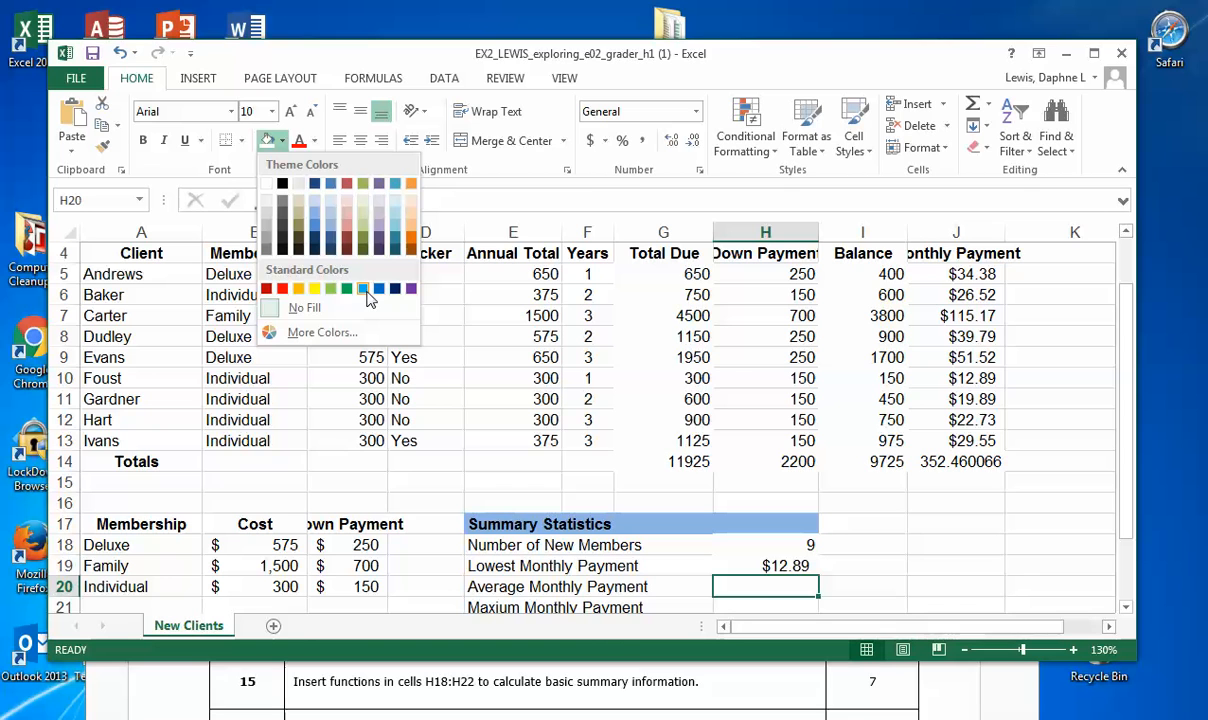
left_click(757, 585)
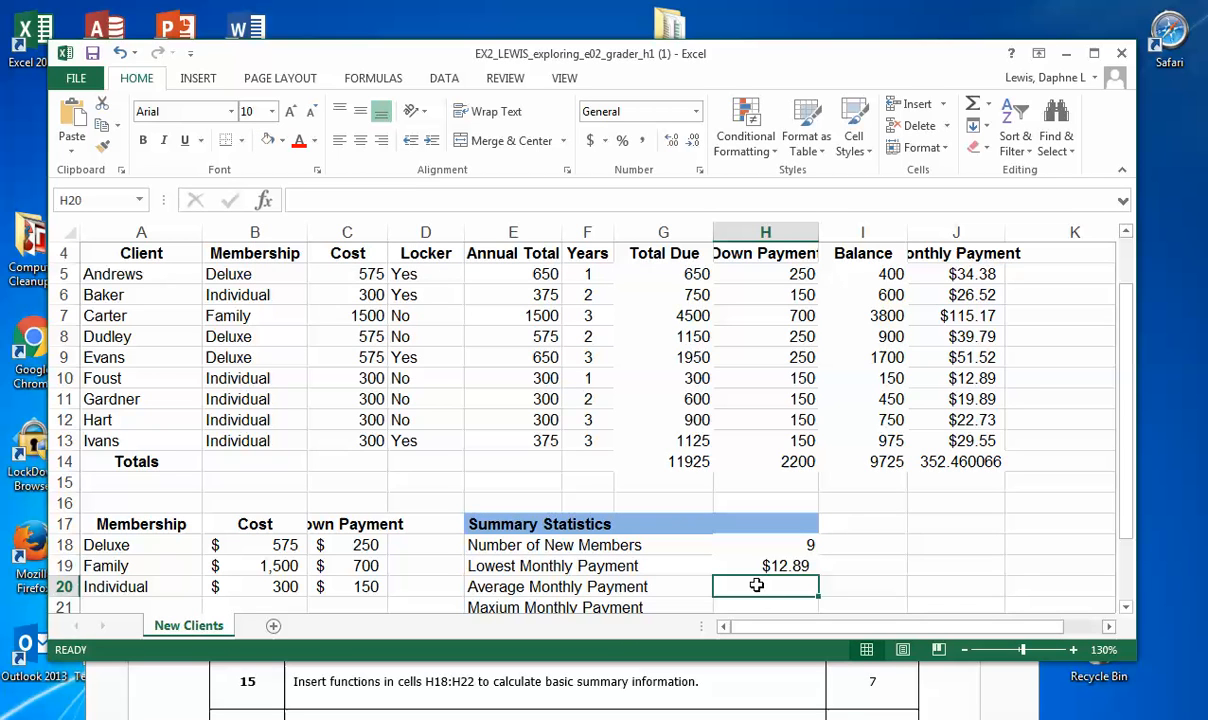
left_click(280, 148)
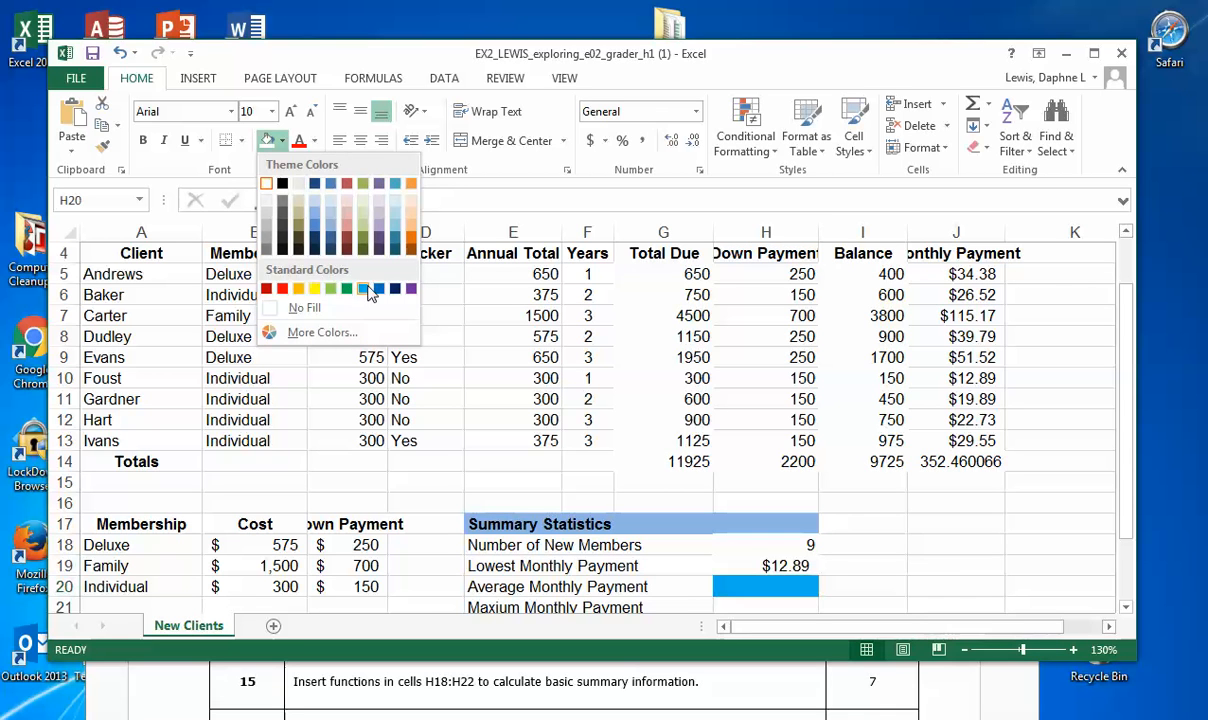
left_click(368, 287)
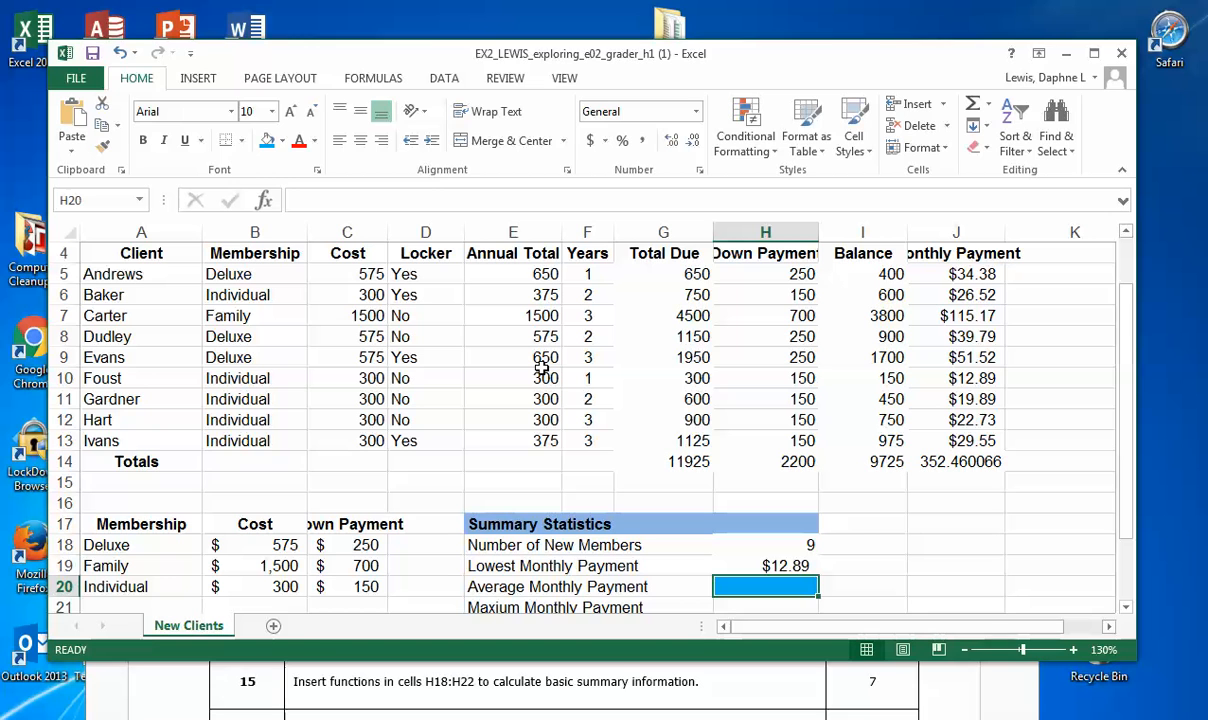
Step: Search for the AVERAGE function and insert it in H20 to average the monthly payments in J5:J13
type("=")
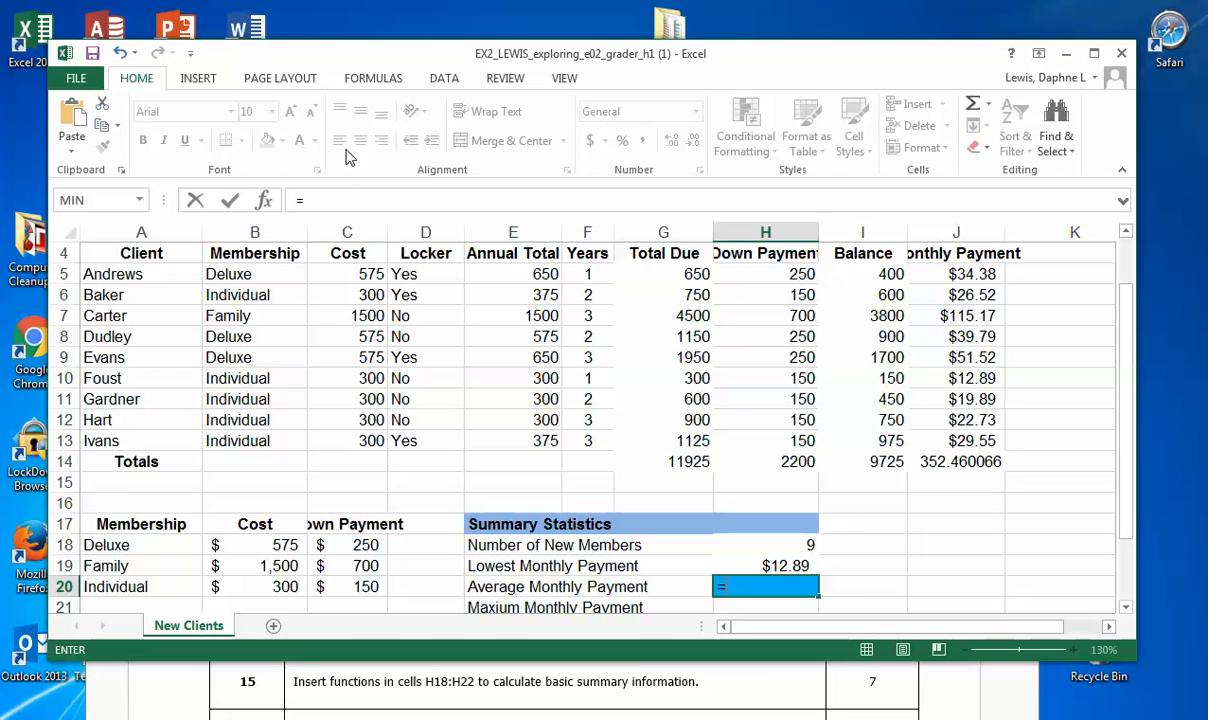
left_click(373, 78)
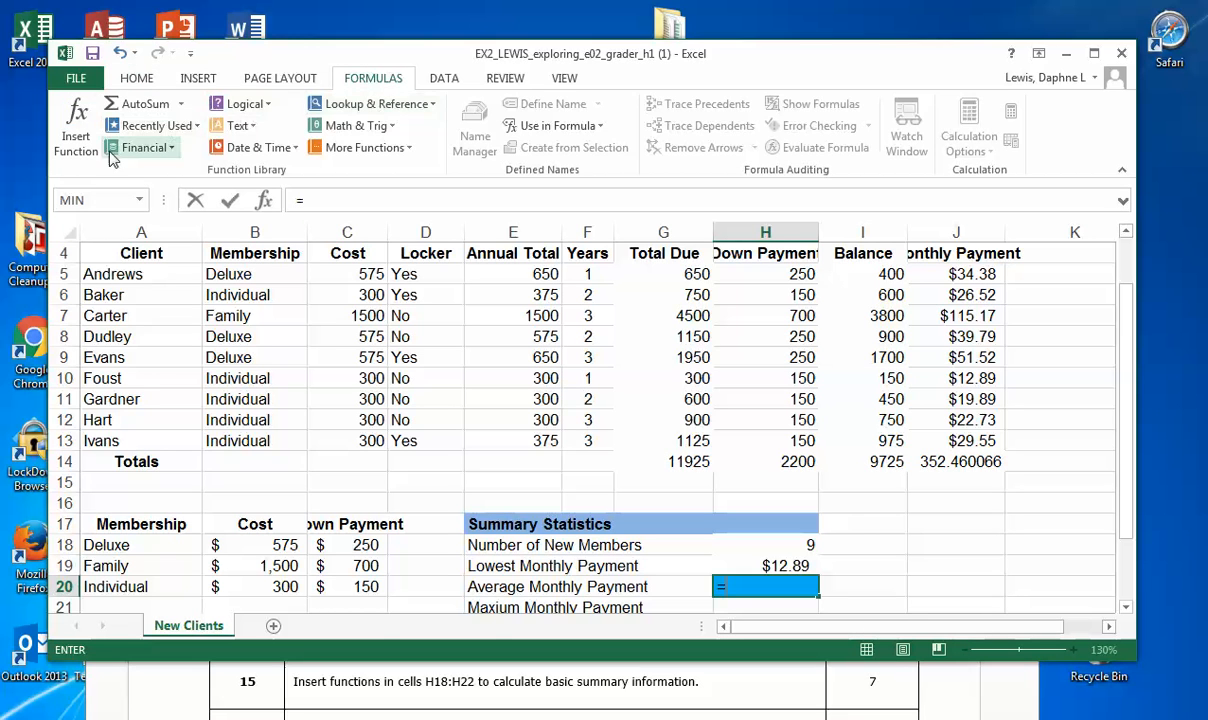
left_click(77, 128)
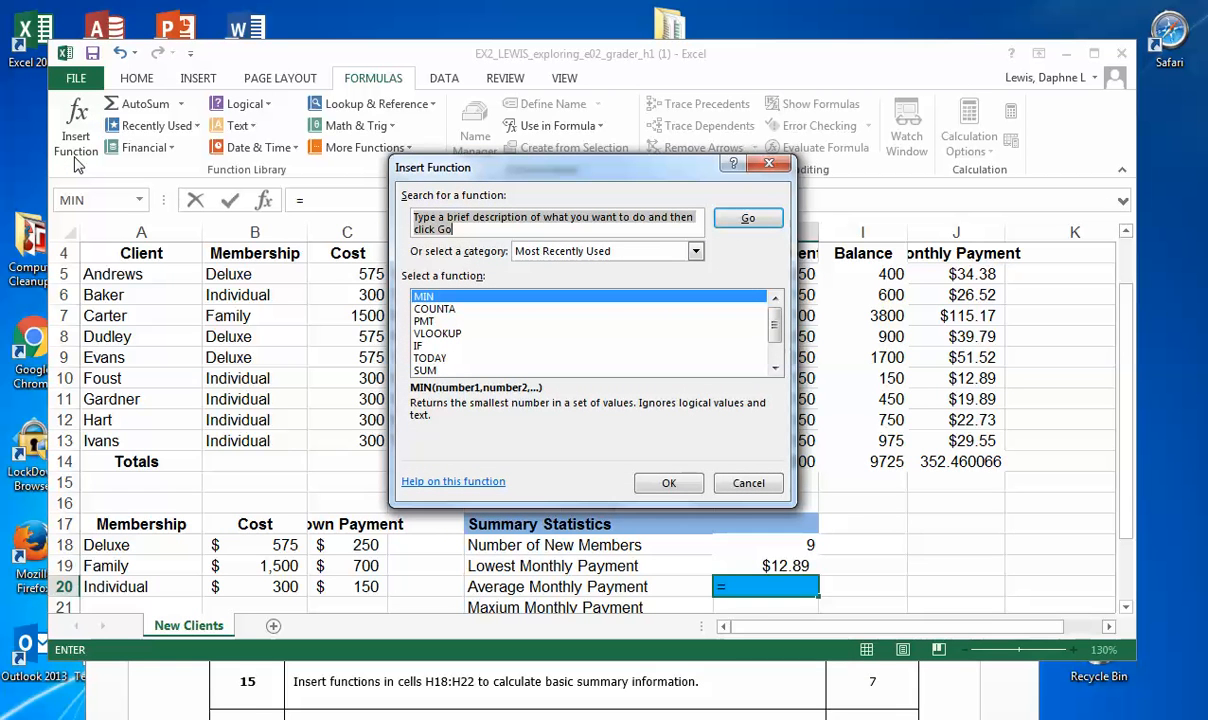
type("AV")
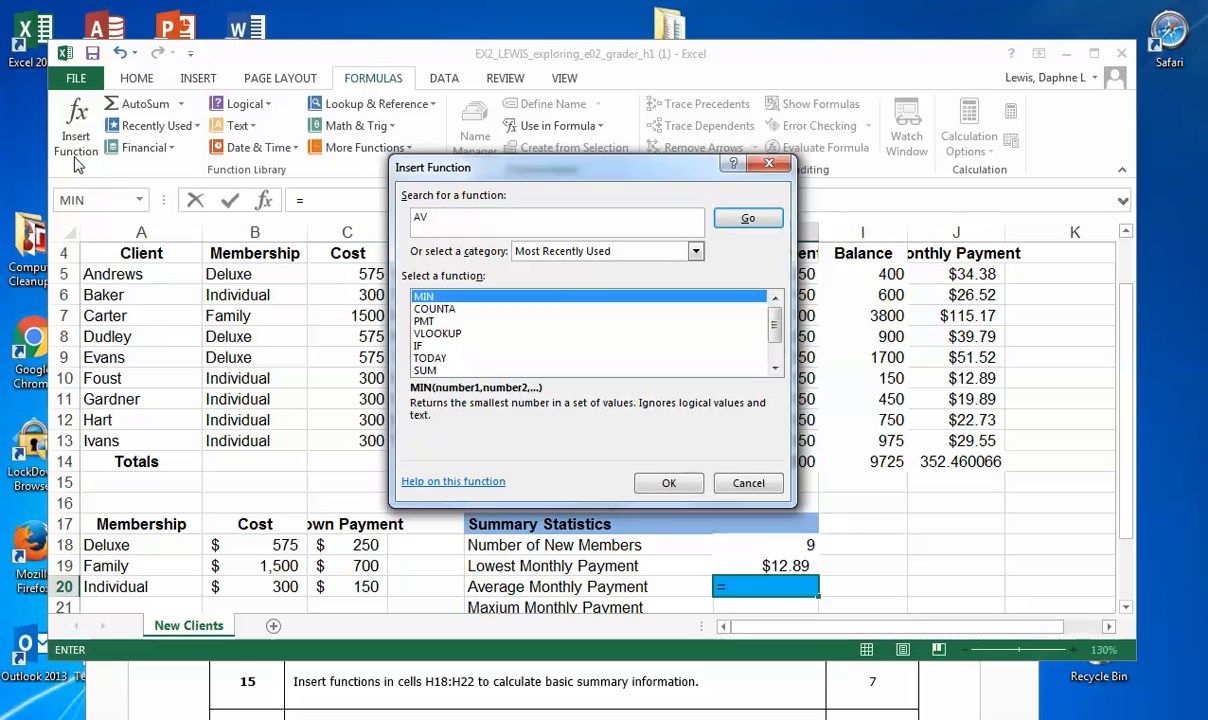
type("erage")
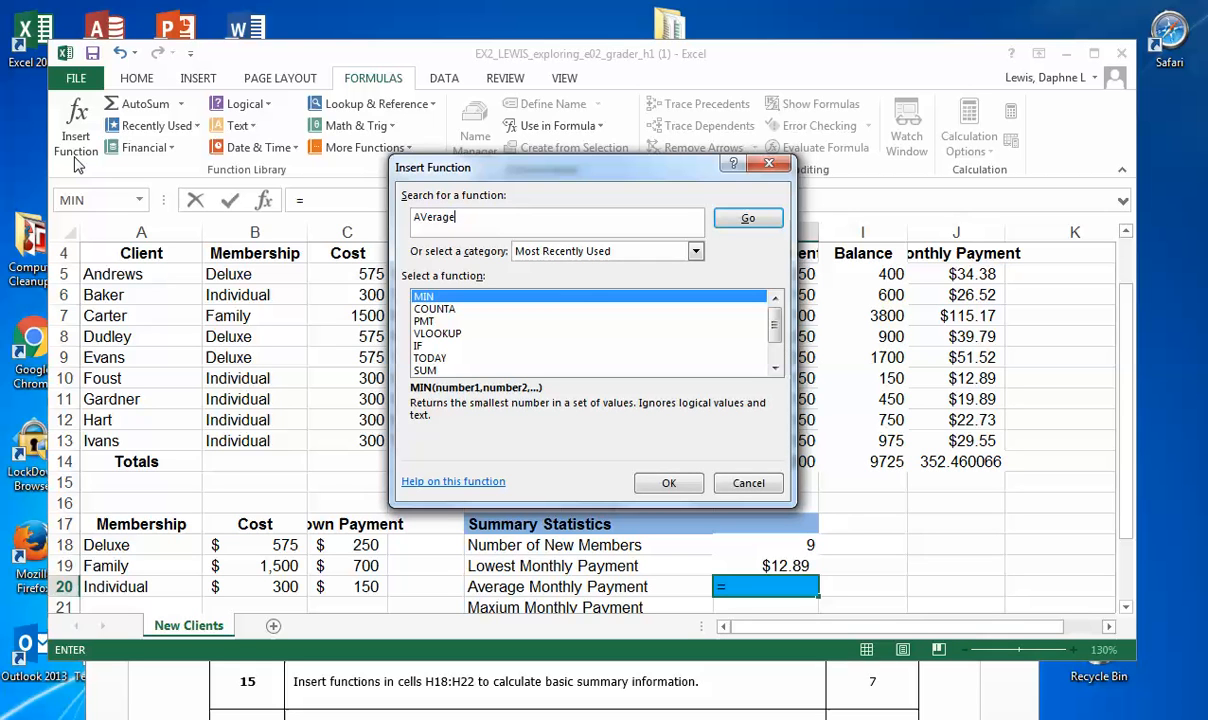
left_click(735, 220)
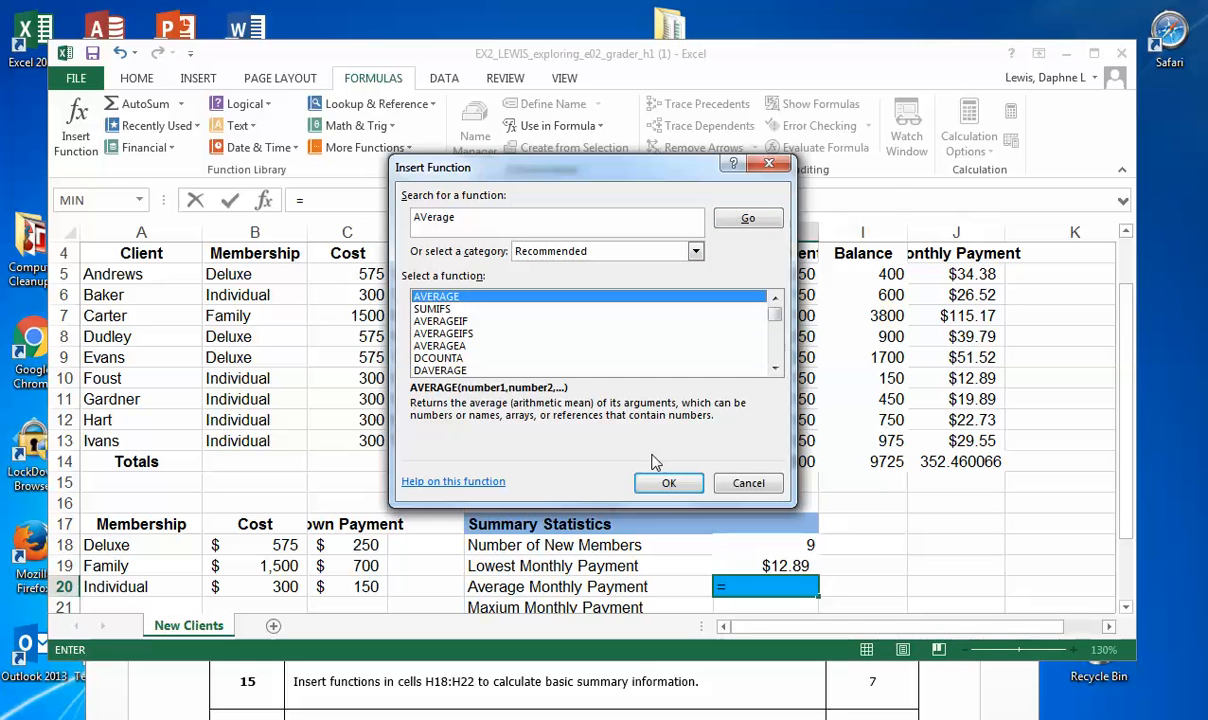
left_click(684, 485)
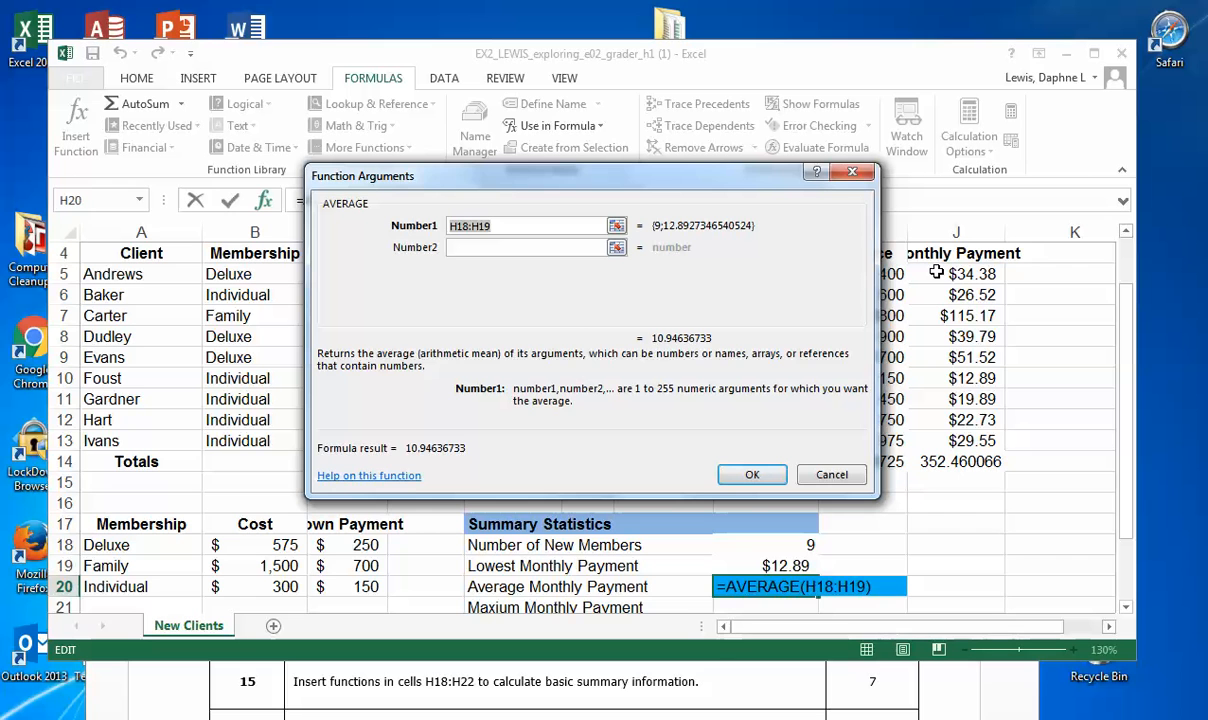
left_click_drag(936, 273, 937, 441)
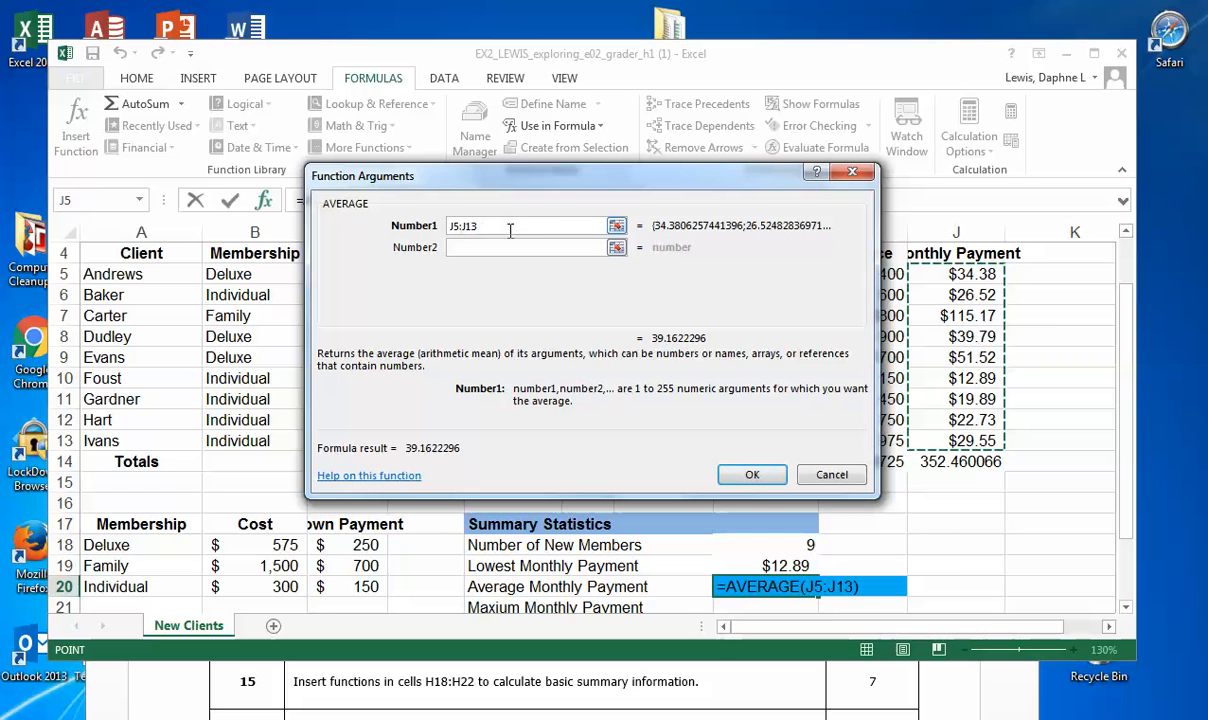
left_click(753, 476)
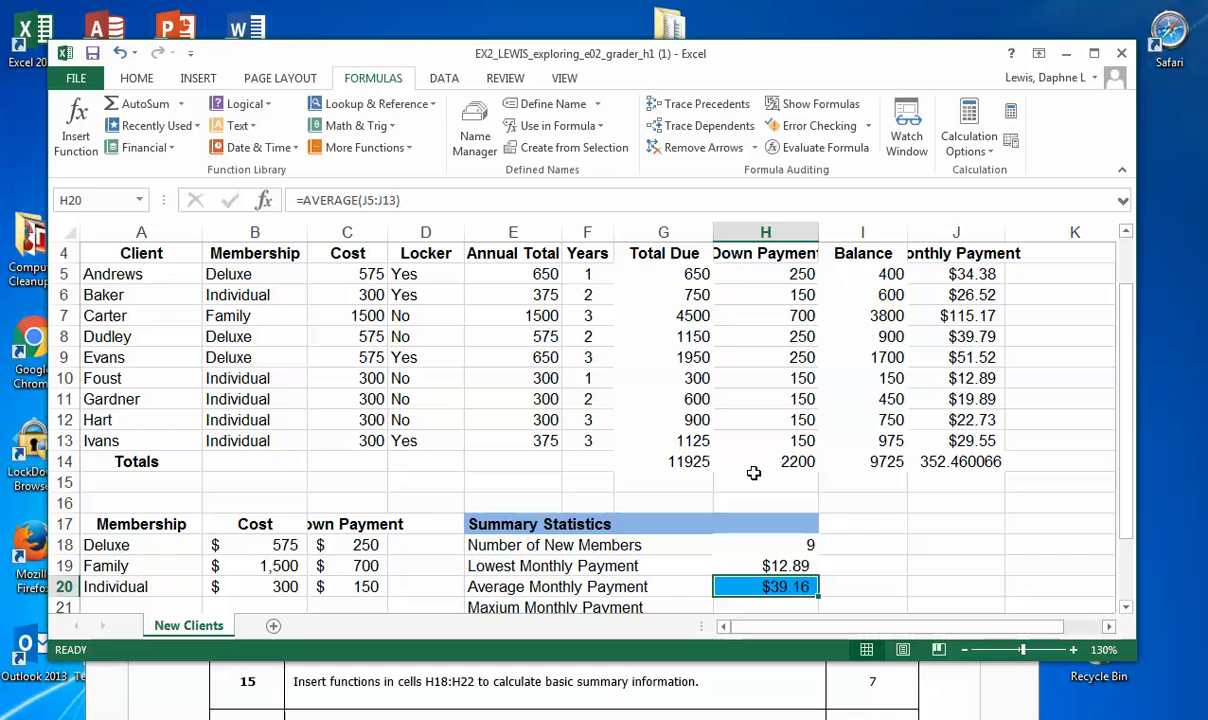
Step: Remove the light blue fill from cell H20
scroll(753, 472, "down", 2)
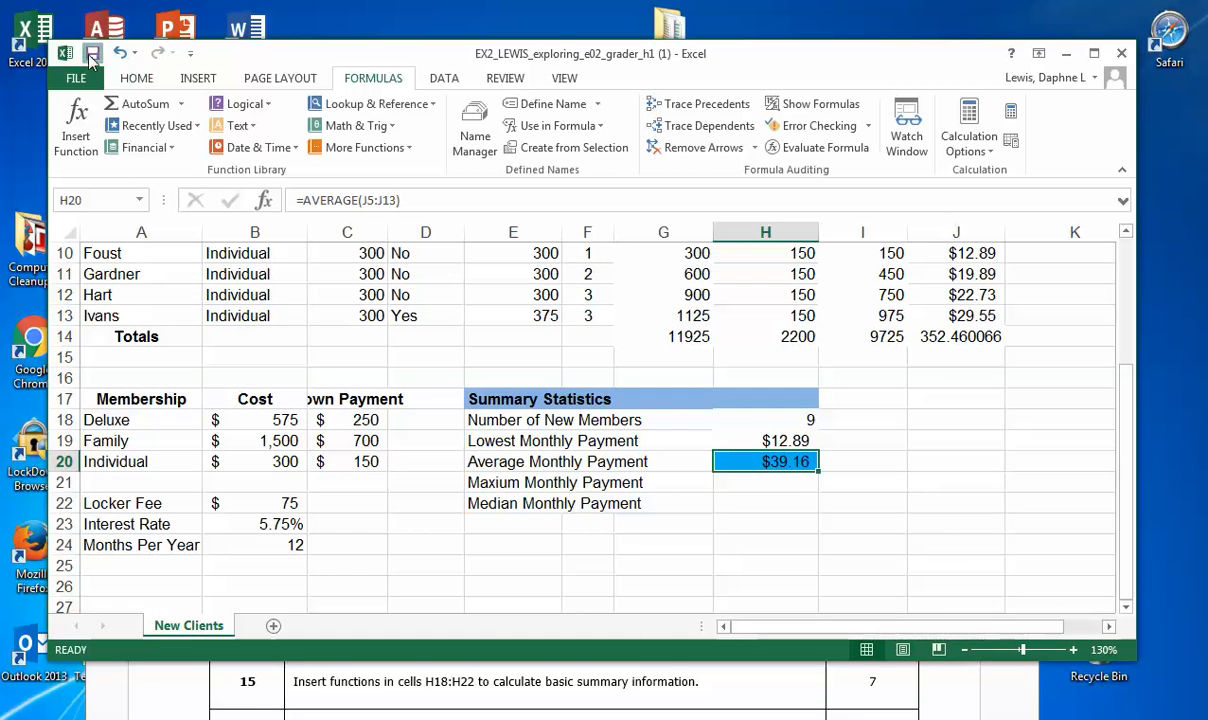
left_click(136, 78)
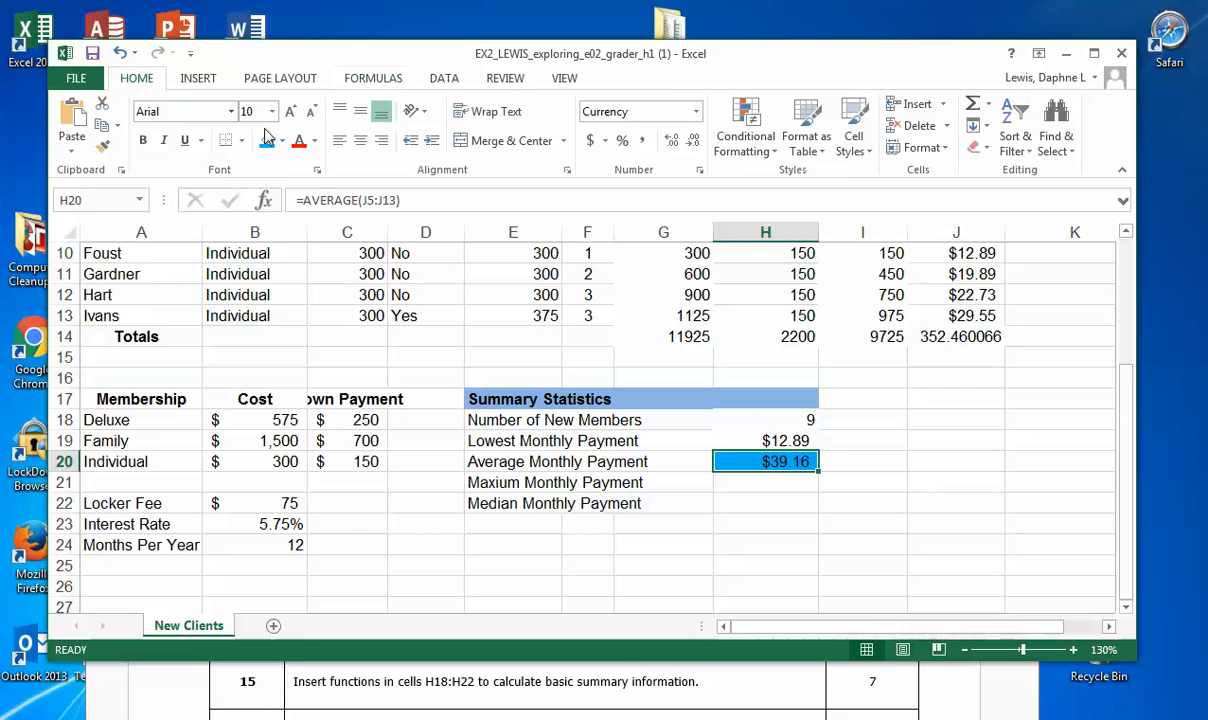
left_click(282, 140)
left_click(733, 485)
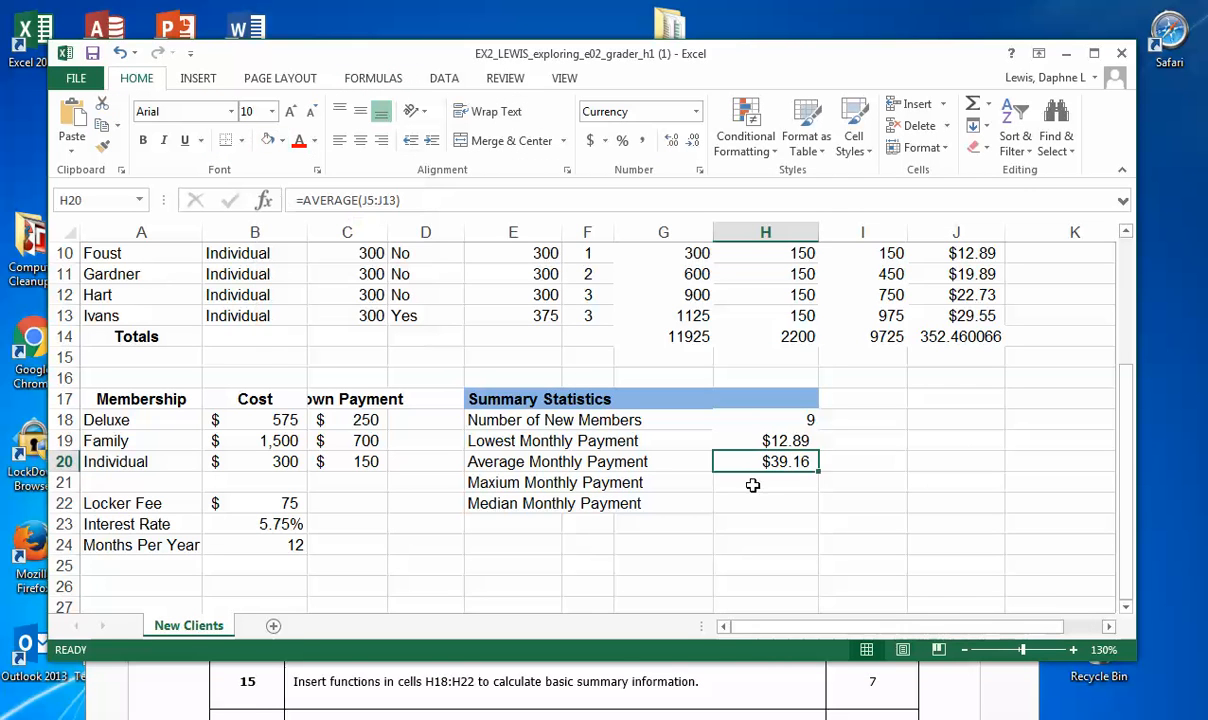
Step: Highlight cell H21 beside Maxium Monthly Payment with a green fill
left_click(766, 484)
left_click(282, 140)
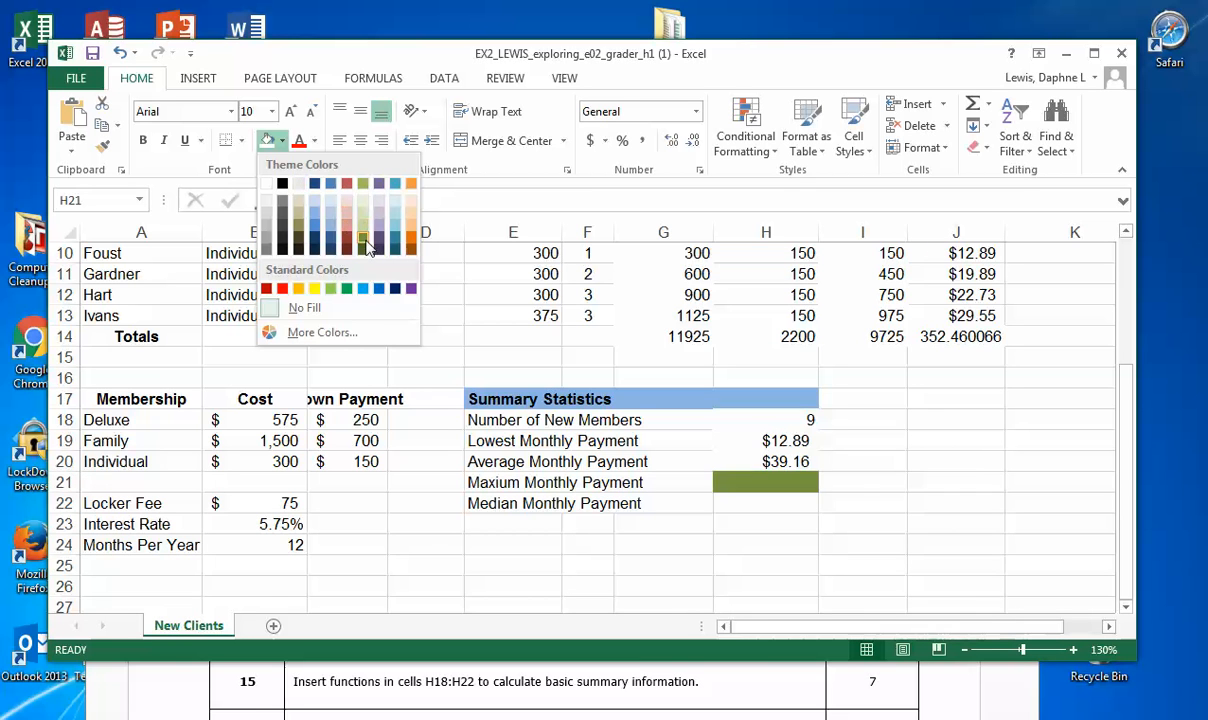
left_click(346, 289)
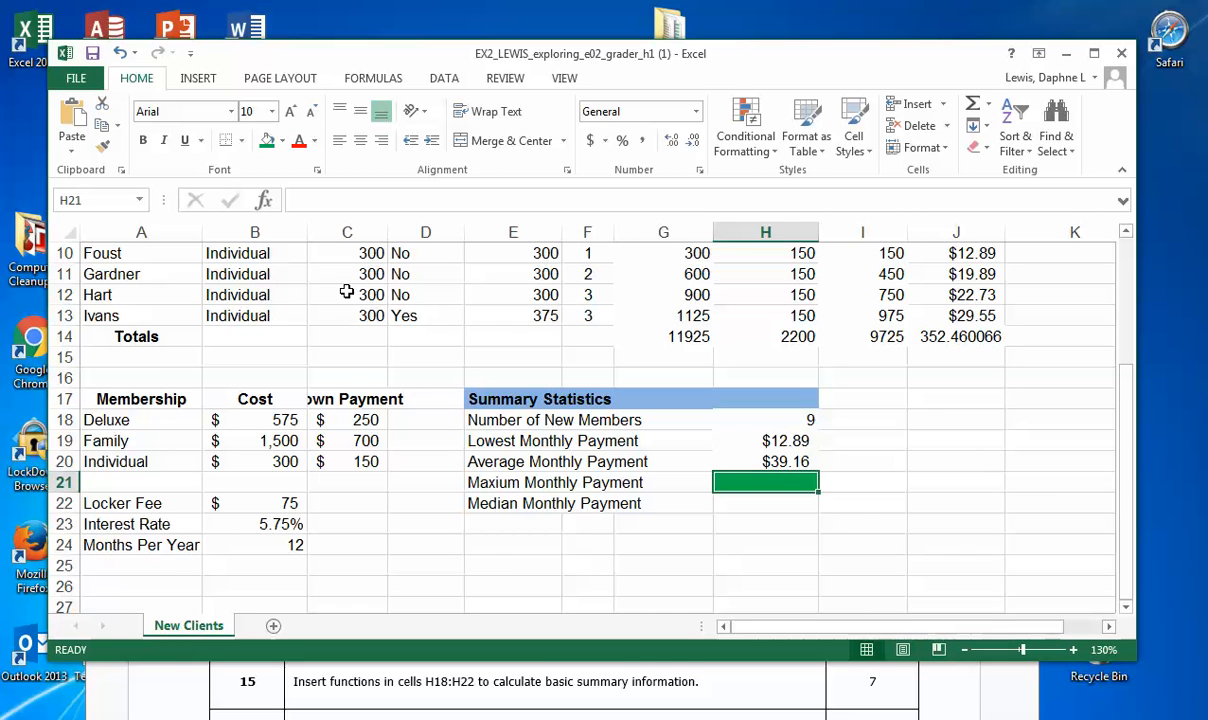
Step: Search for the MAX function and insert it in H21 to find the highest monthly payment in J5:J13
scroll(1048, 496, "up", 2)
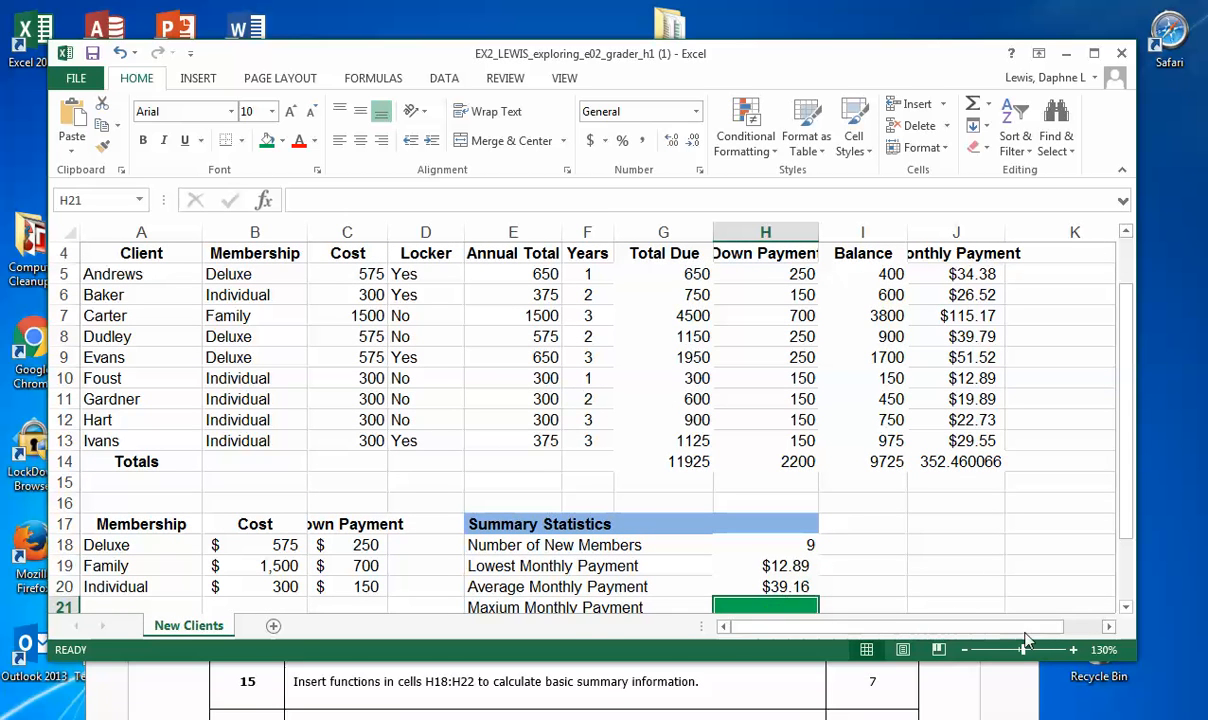
left_click_drag(1127, 653, 1135, 668)
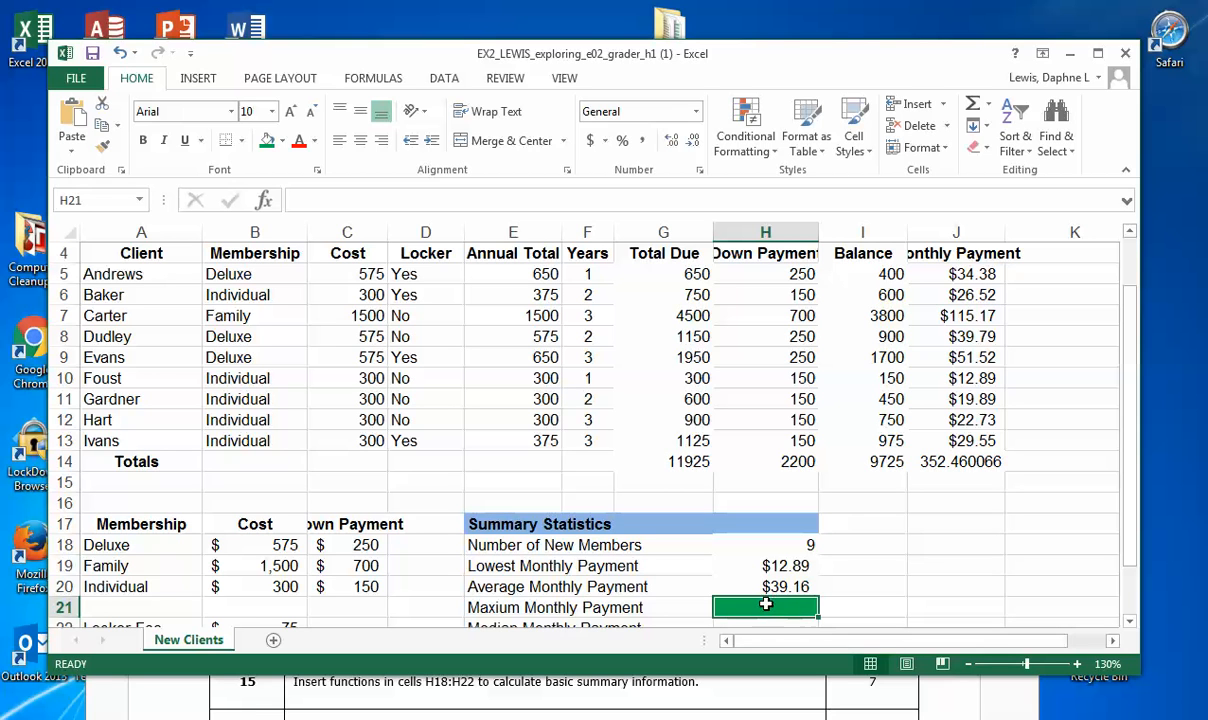
type("=")
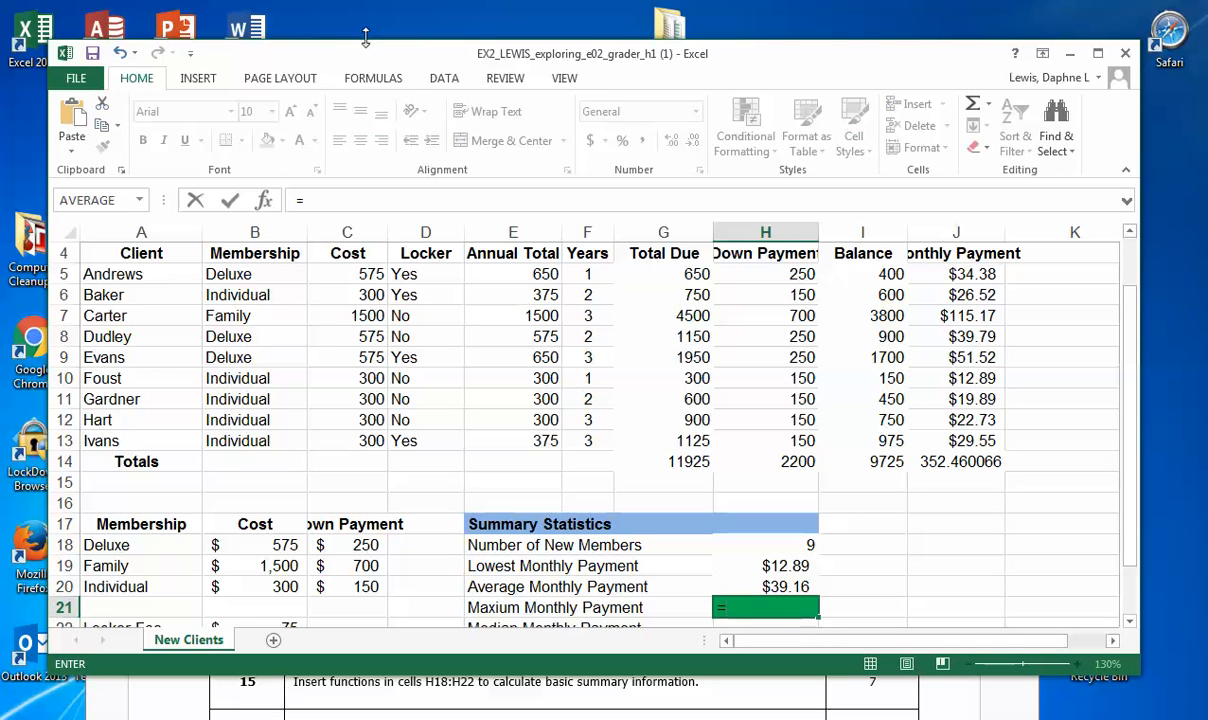
left_click(370, 80)
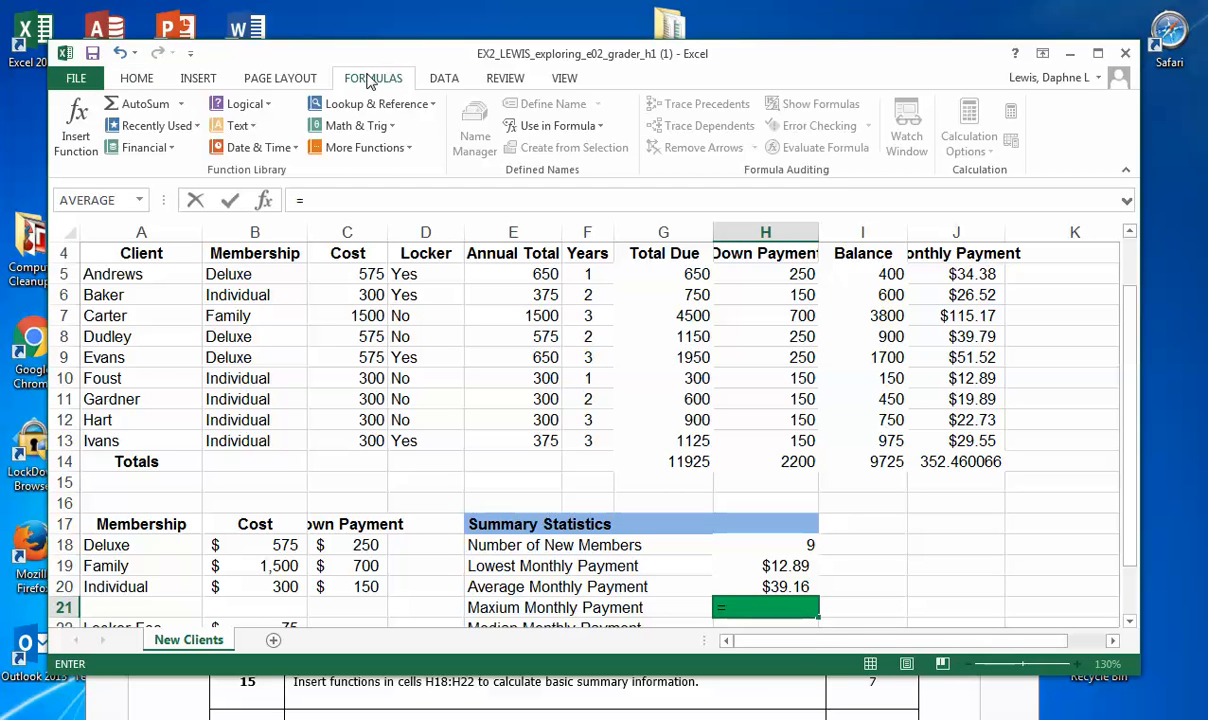
left_click(86, 148)
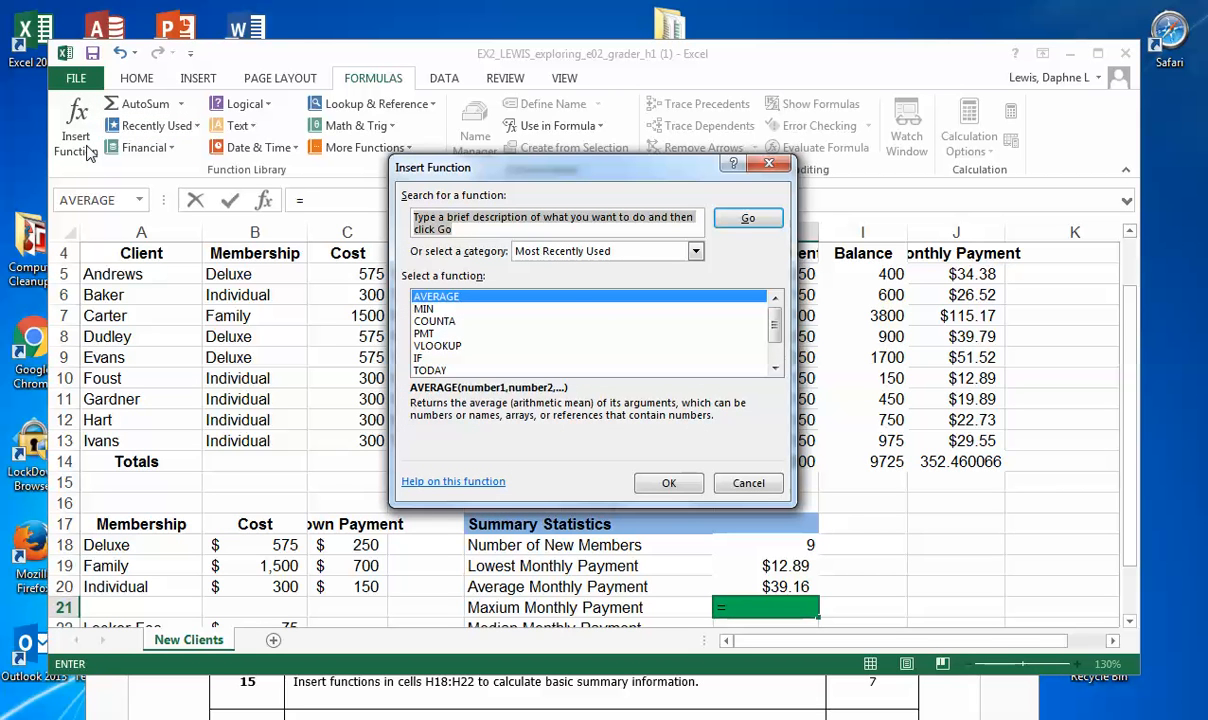
type("Max")
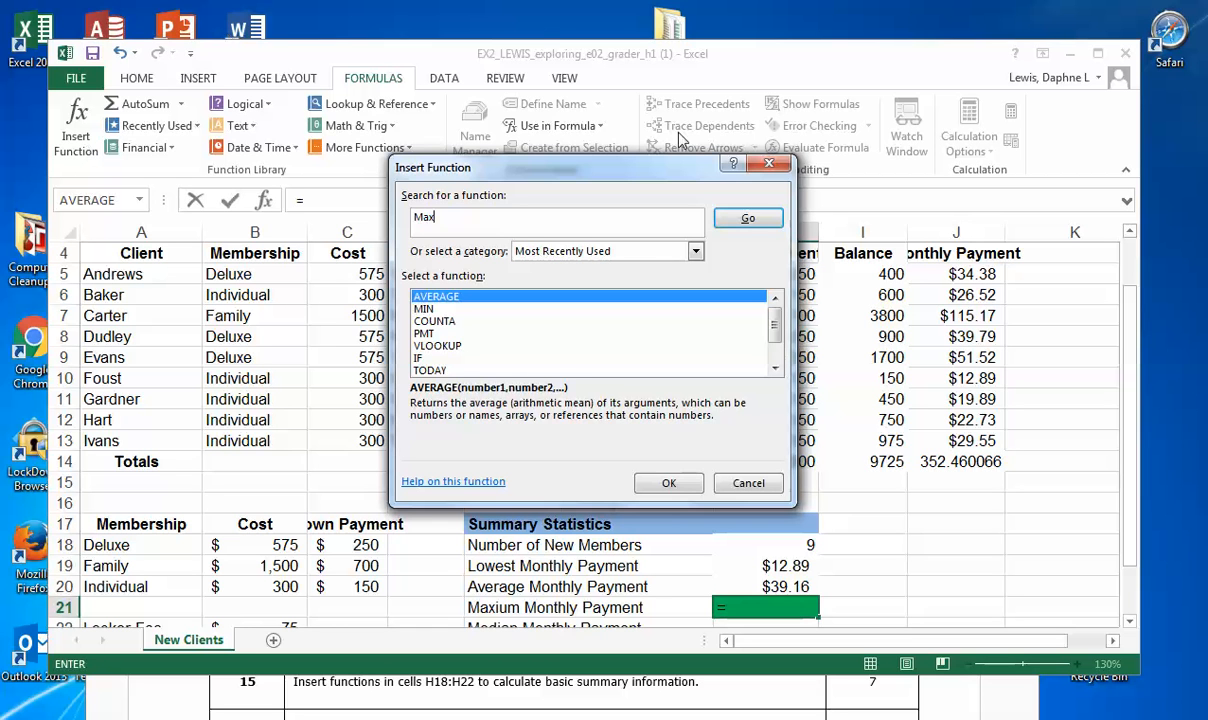
left_click(750, 218)
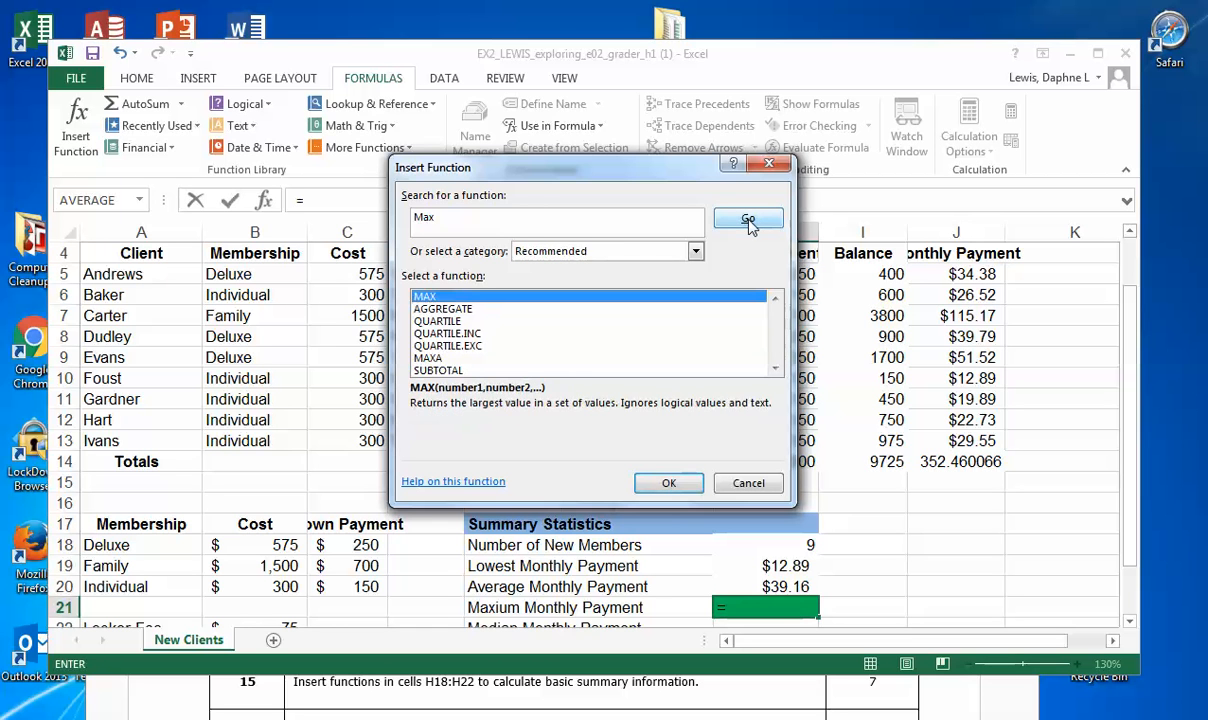
left_click(690, 481)
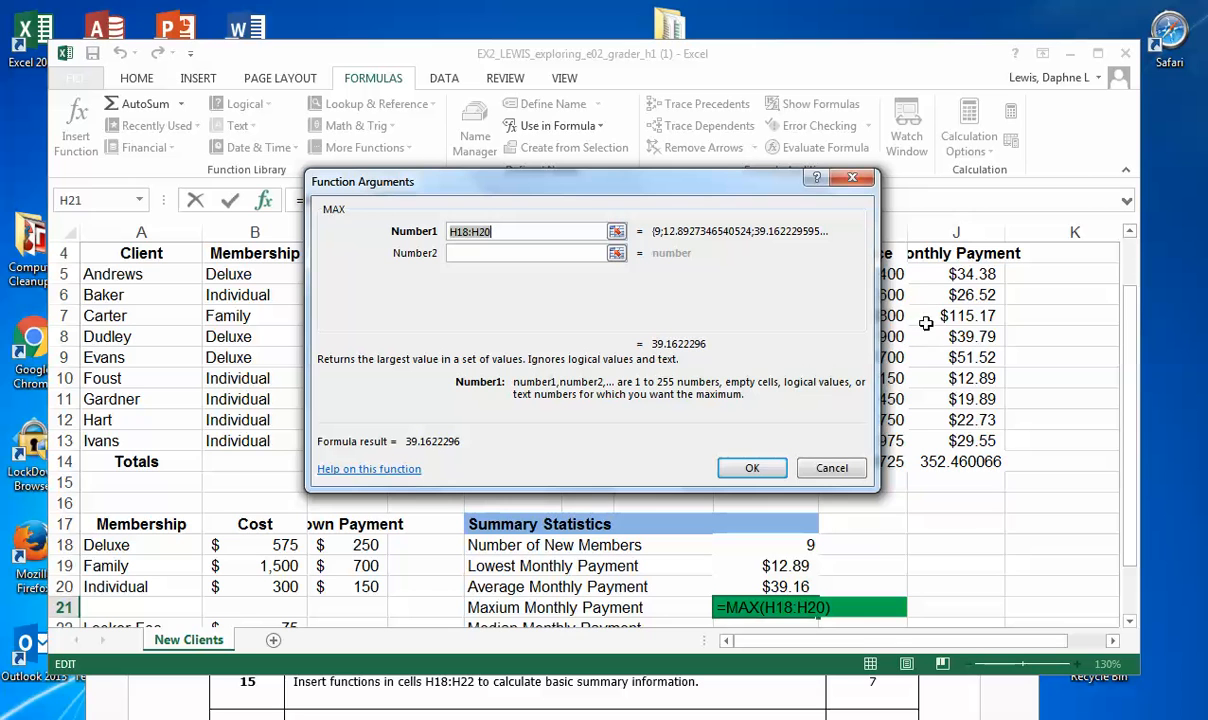
left_click_drag(958, 274, 962, 434)
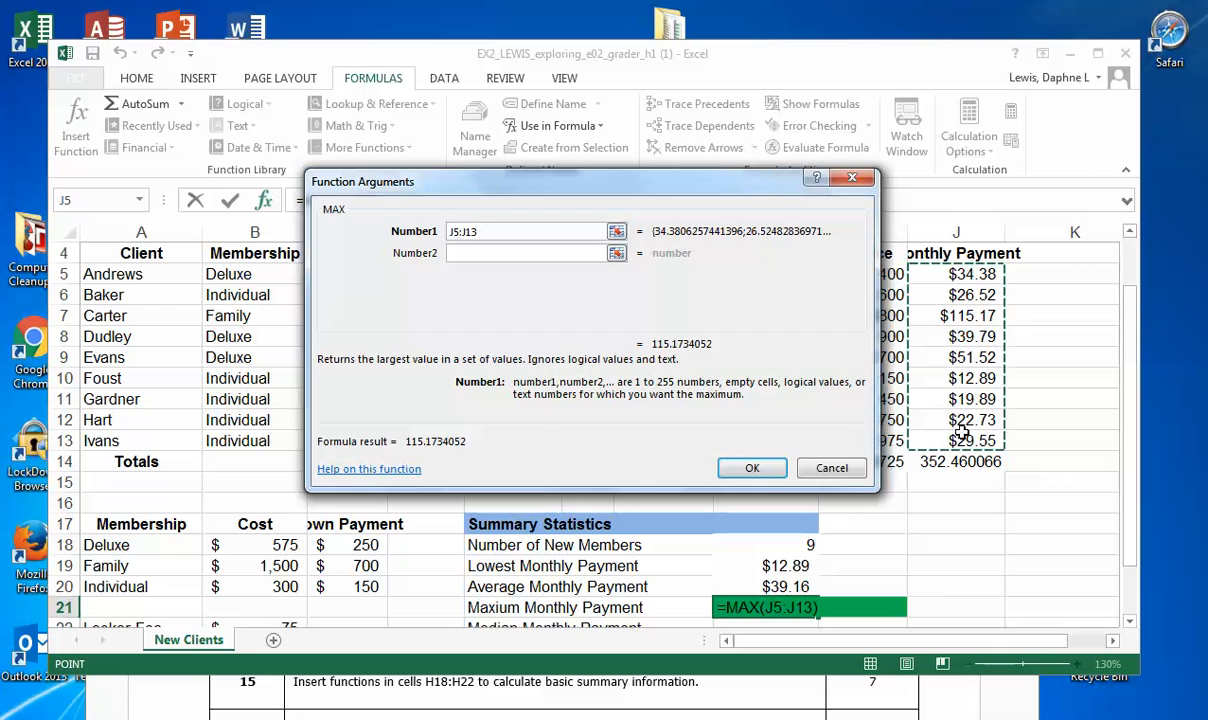
left_click(758, 467)
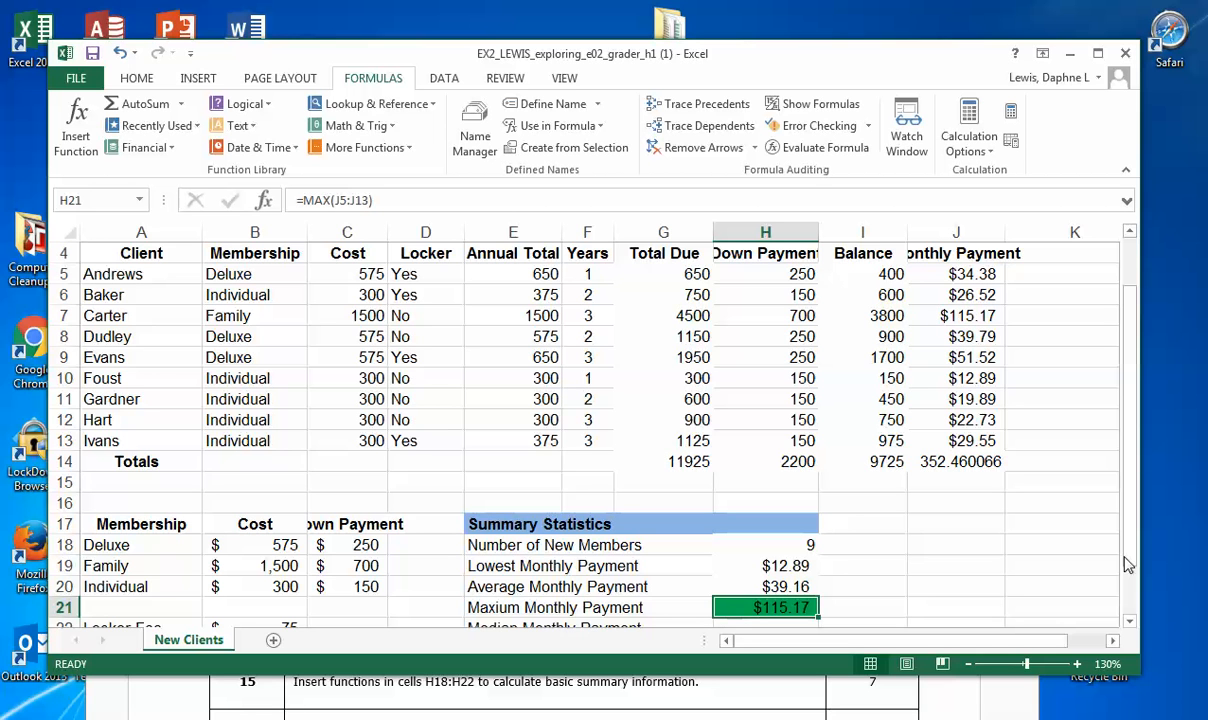
Step: Replace the green fill of cell H21 beside Maxium Monthly Payment with white
left_click_drag(1127, 537, 1131, 592)
left_click(767, 567)
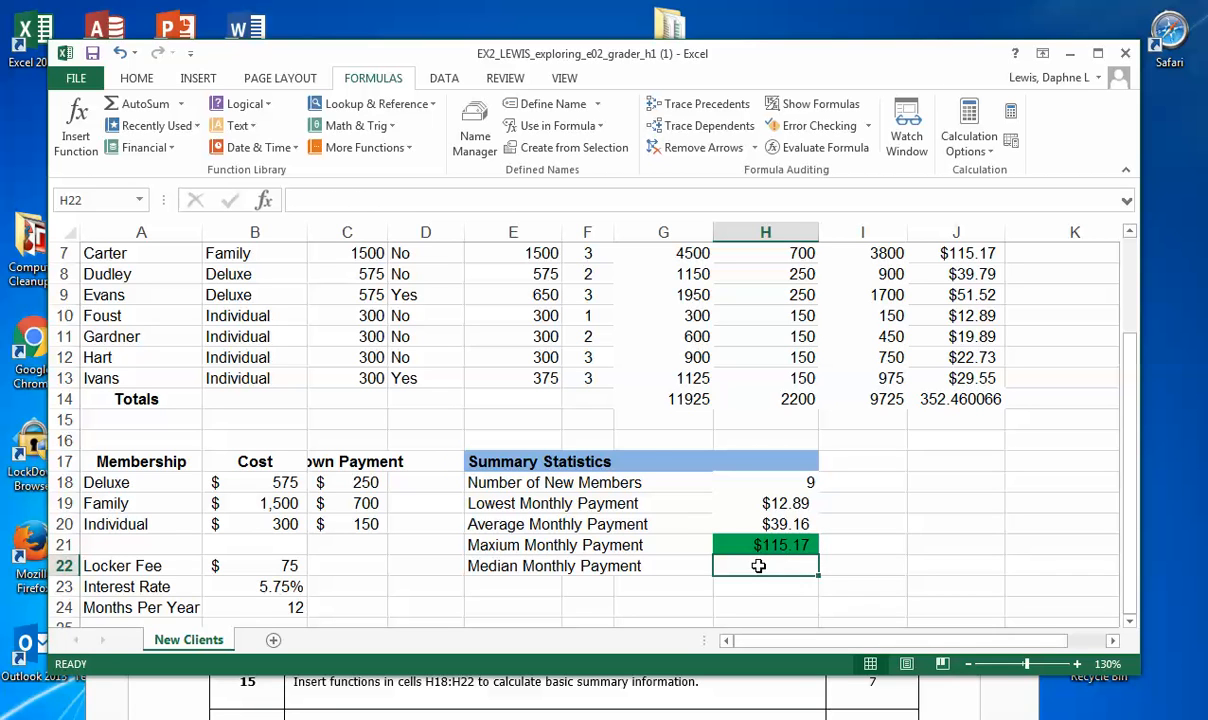
left_click(752, 548)
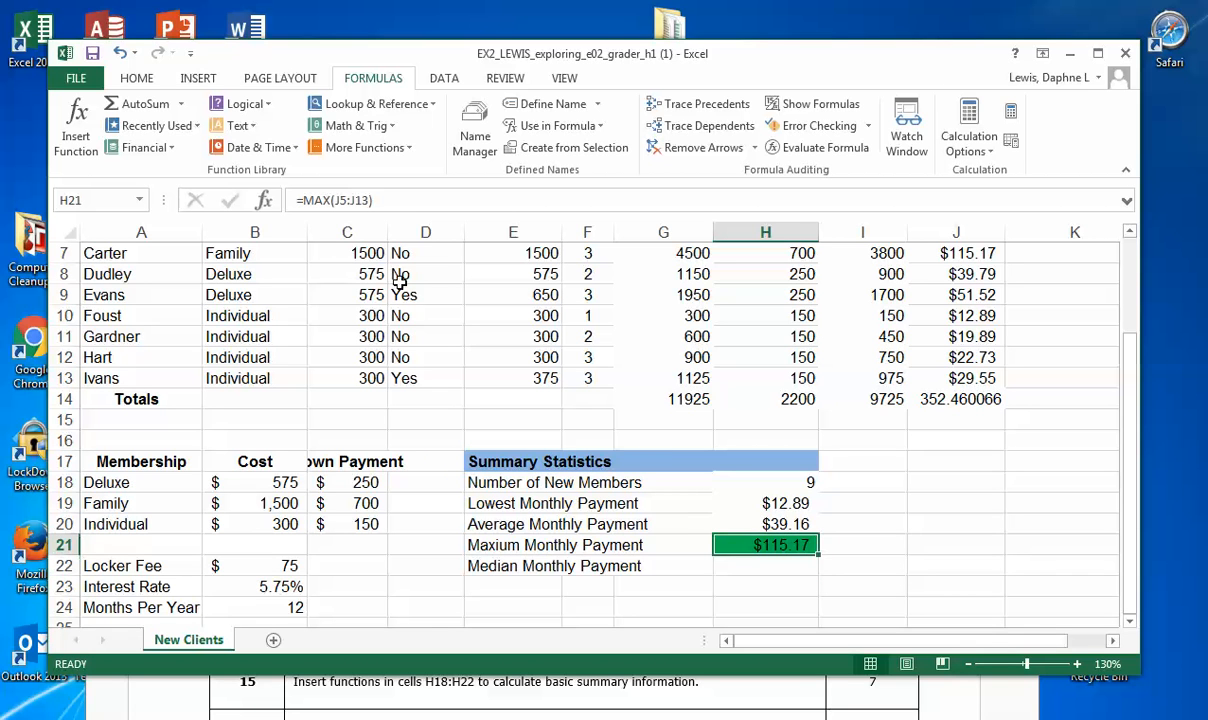
left_click(137, 80)
left_click(281, 141)
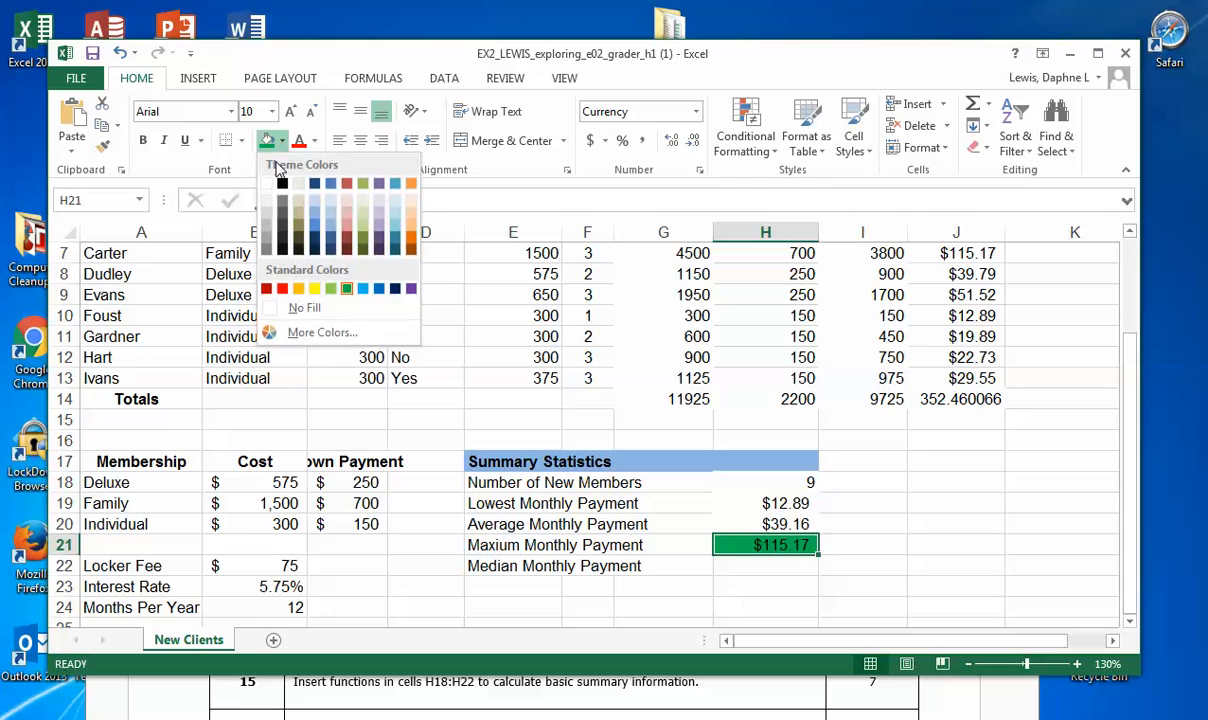
left_click(267, 184)
Step: Highlight cell H22 beside Median Monthly Payment with a red fill
left_click(752, 568)
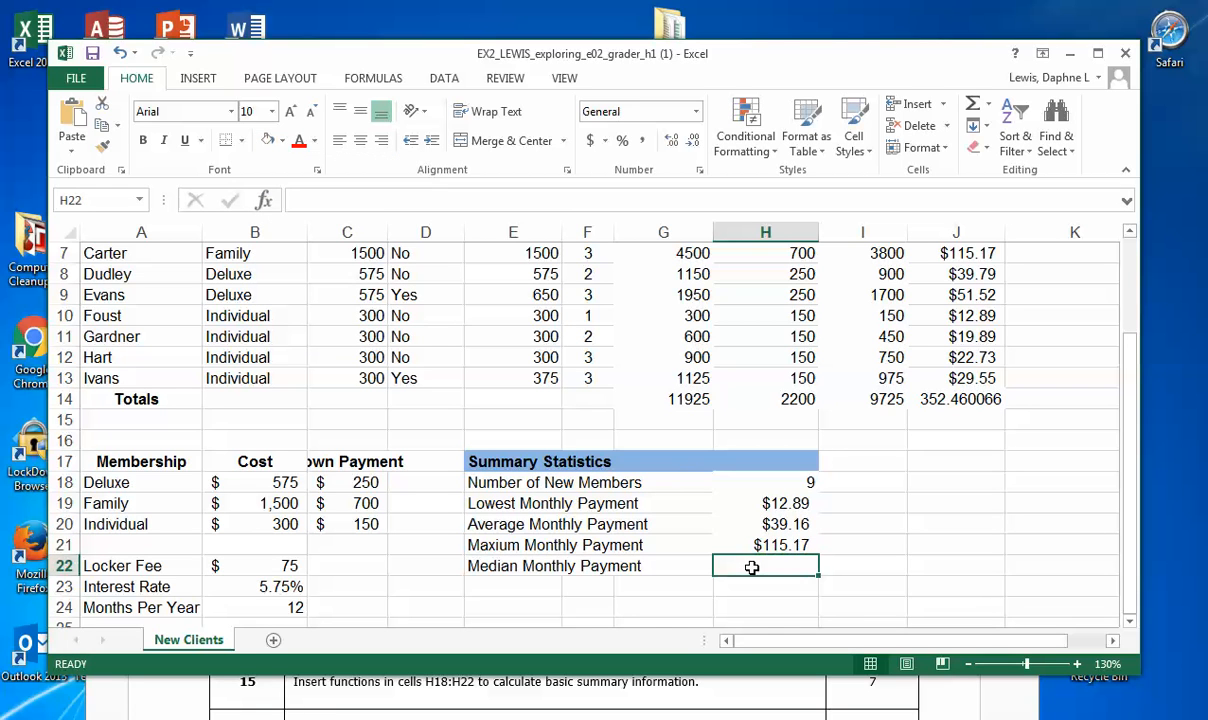
left_click(281, 141)
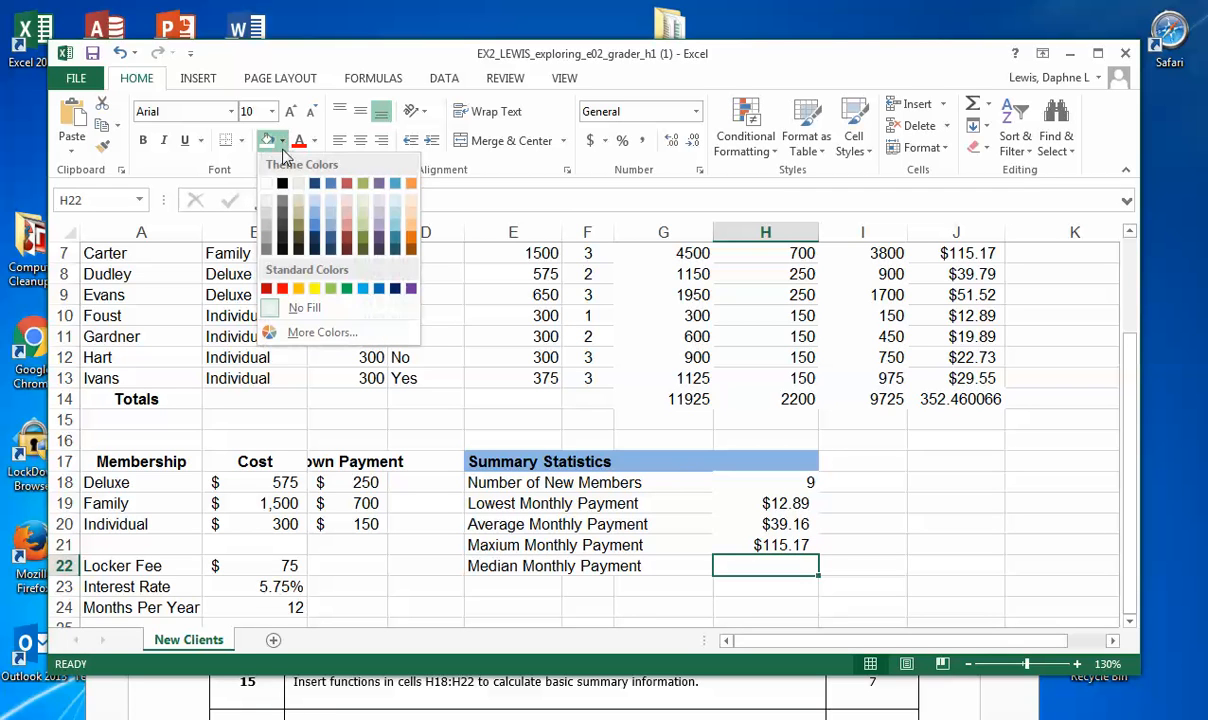
left_click(281, 290)
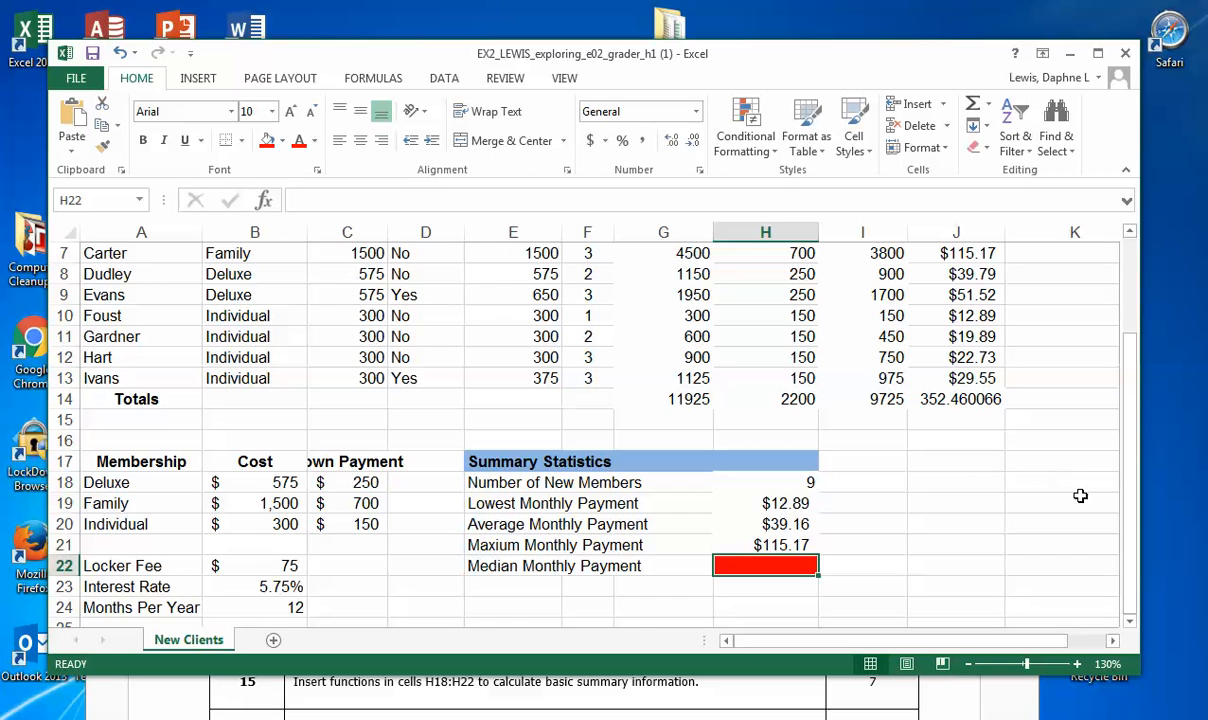
Step: Search for the MEDIAN function and insert it in H22 to find the median of the monthly payments in J5:J13
scroll(1080, 496, "up", 1)
left_click_drag(1155, 670, 1160, 682)
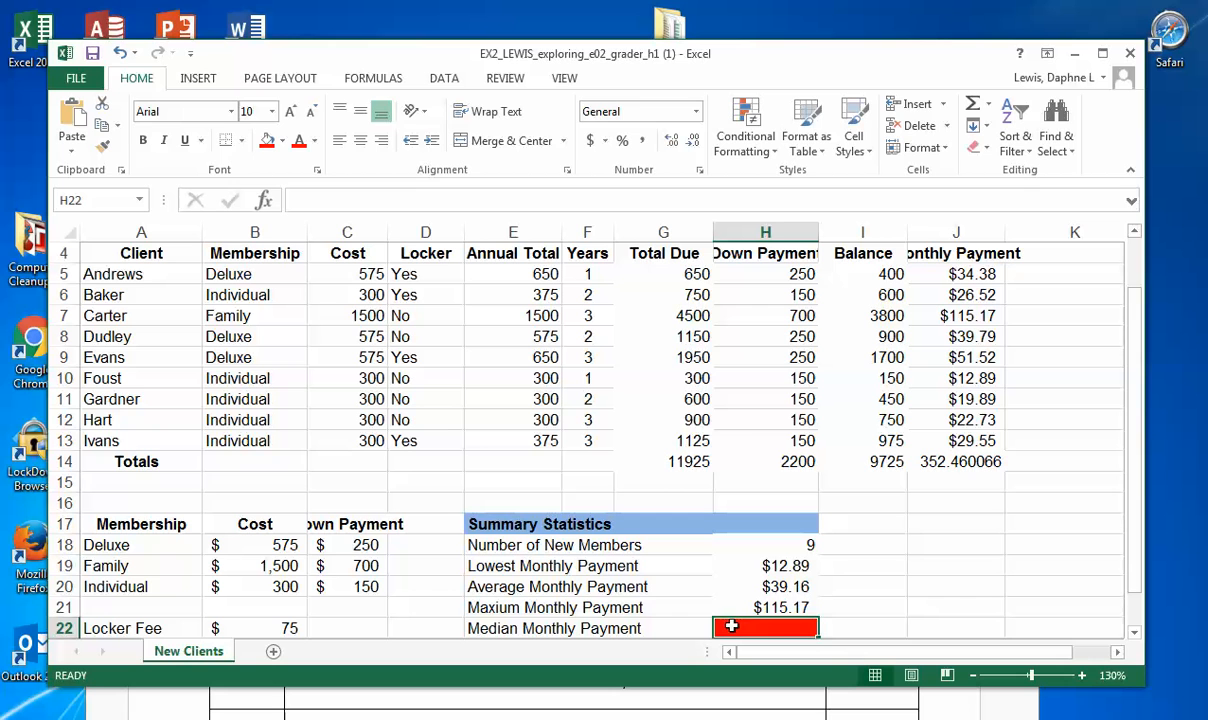
type("=")
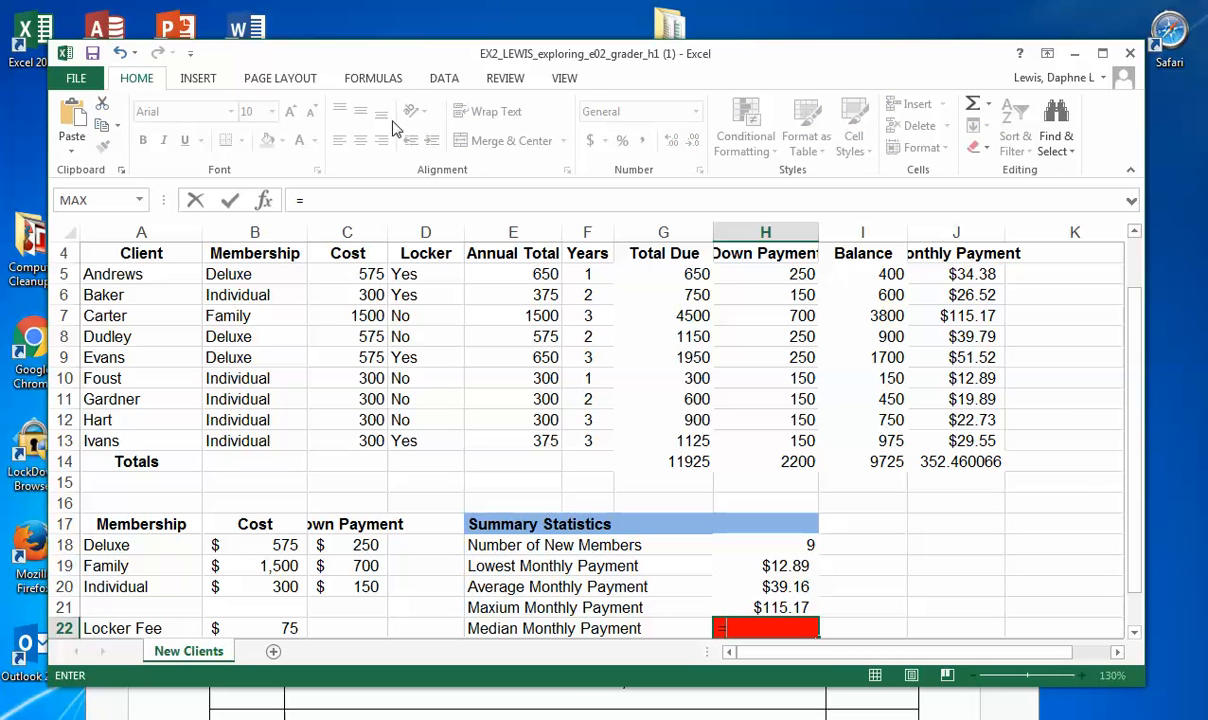
left_click(365, 78)
left_click(70, 138)
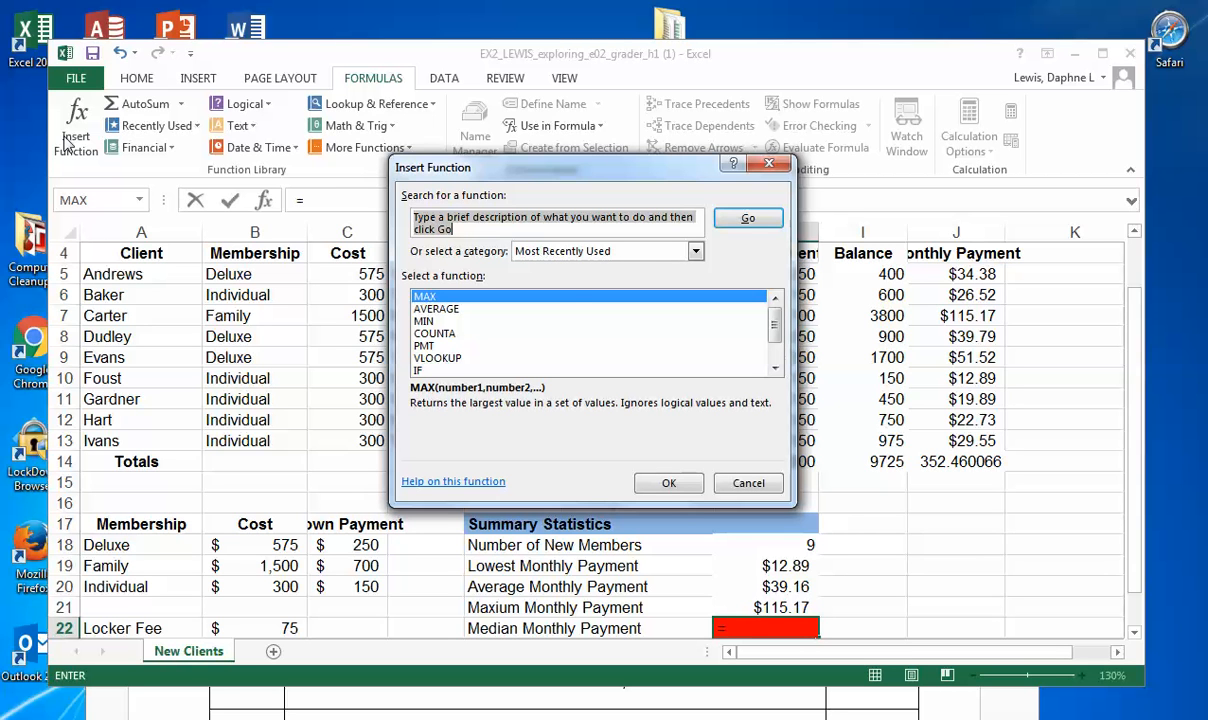
type("Median")
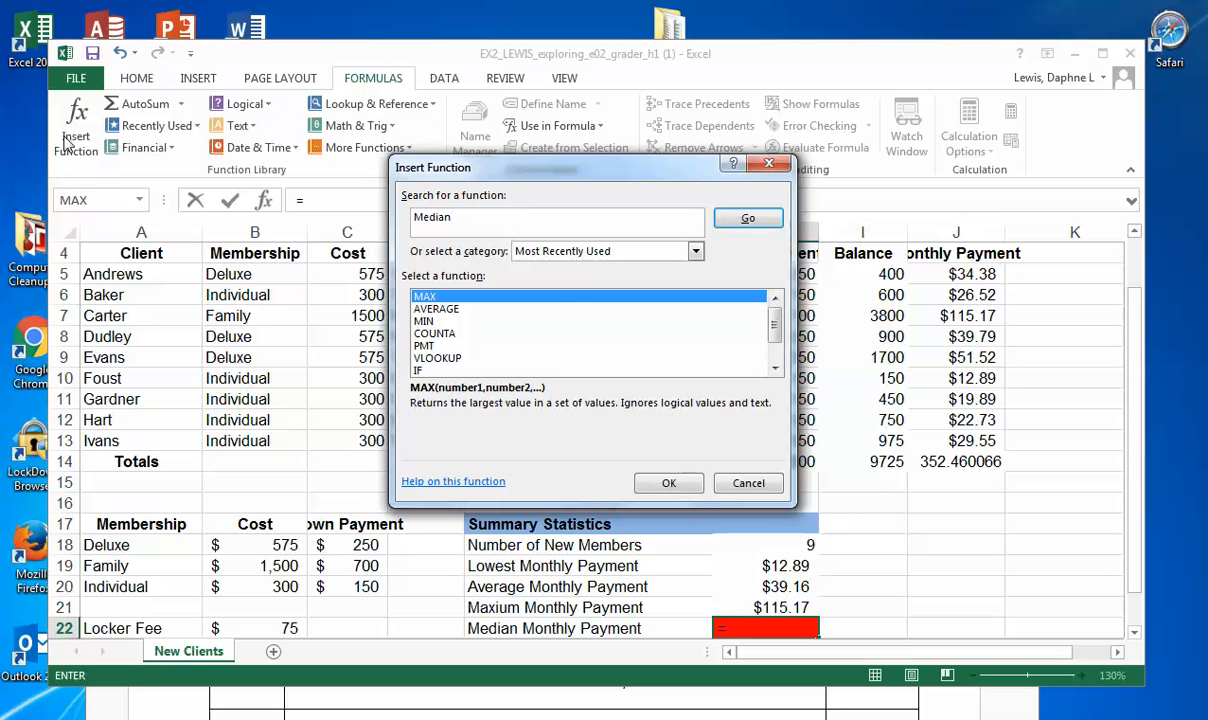
left_click(758, 222)
left_click(670, 483)
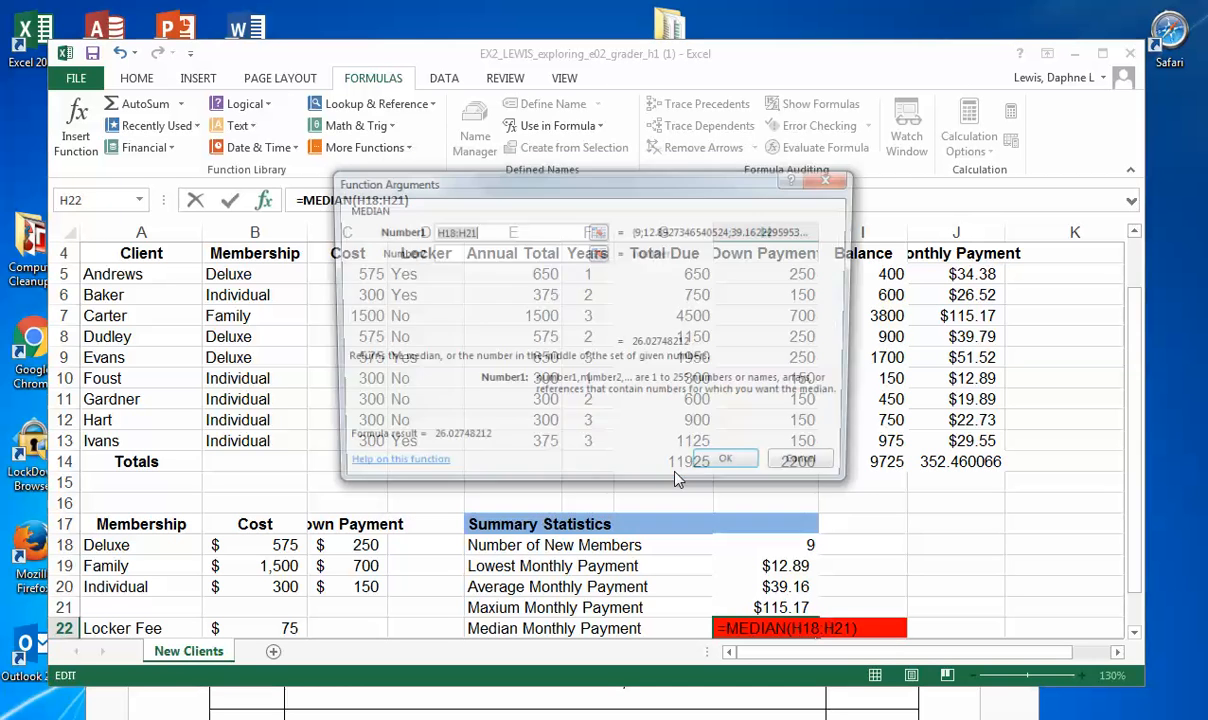
left_click_drag(930, 272, 985, 442)
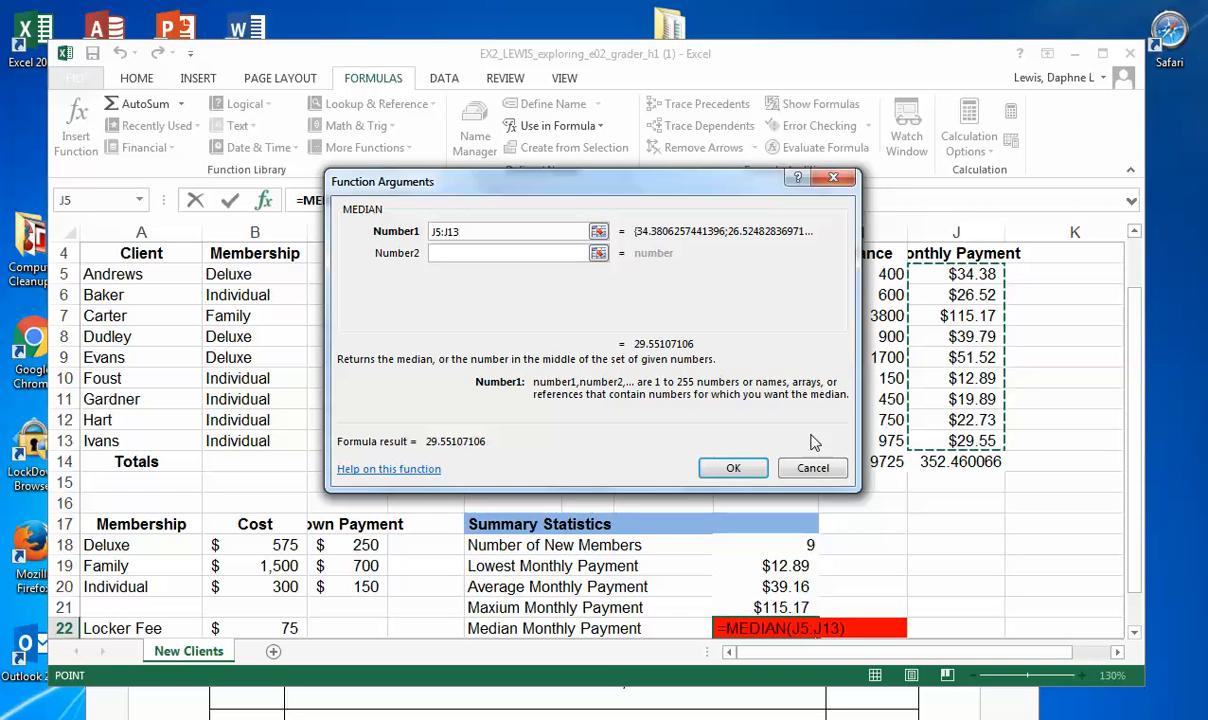
left_click(728, 468)
Step: Replace the red fill of cell H22 beside Median Monthly Payment with white
left_click_drag(1134, 560, 1134, 617)
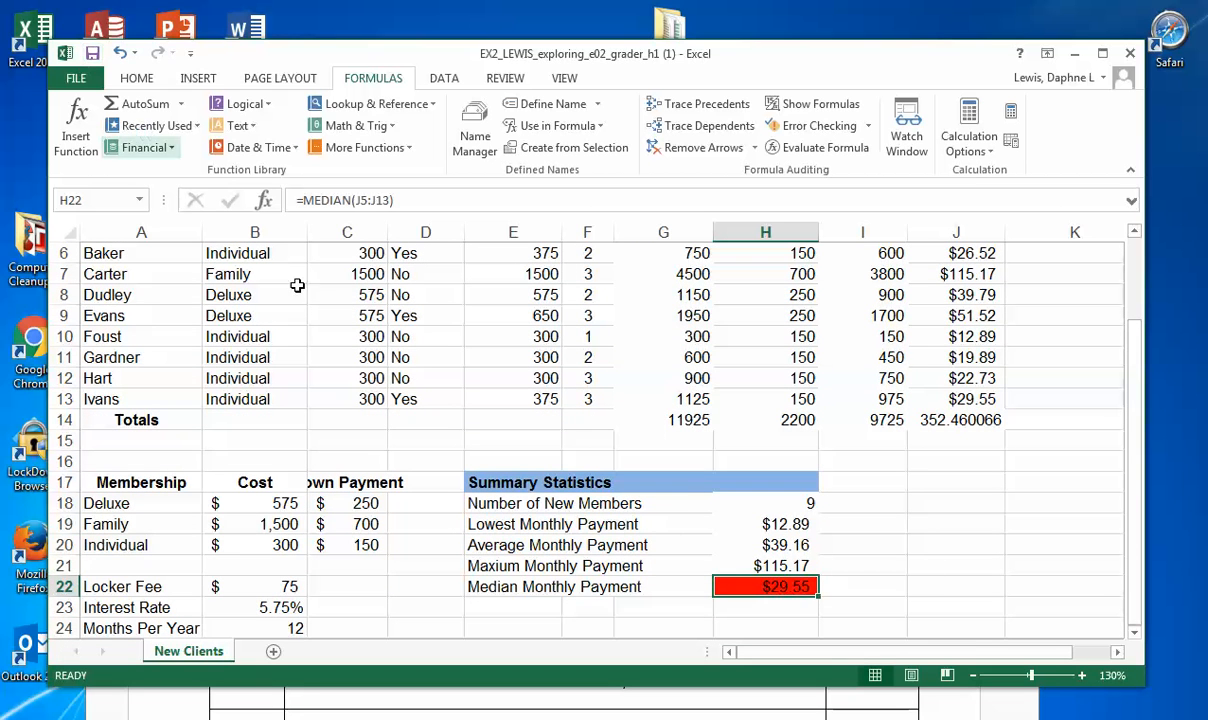
left_click(137, 78)
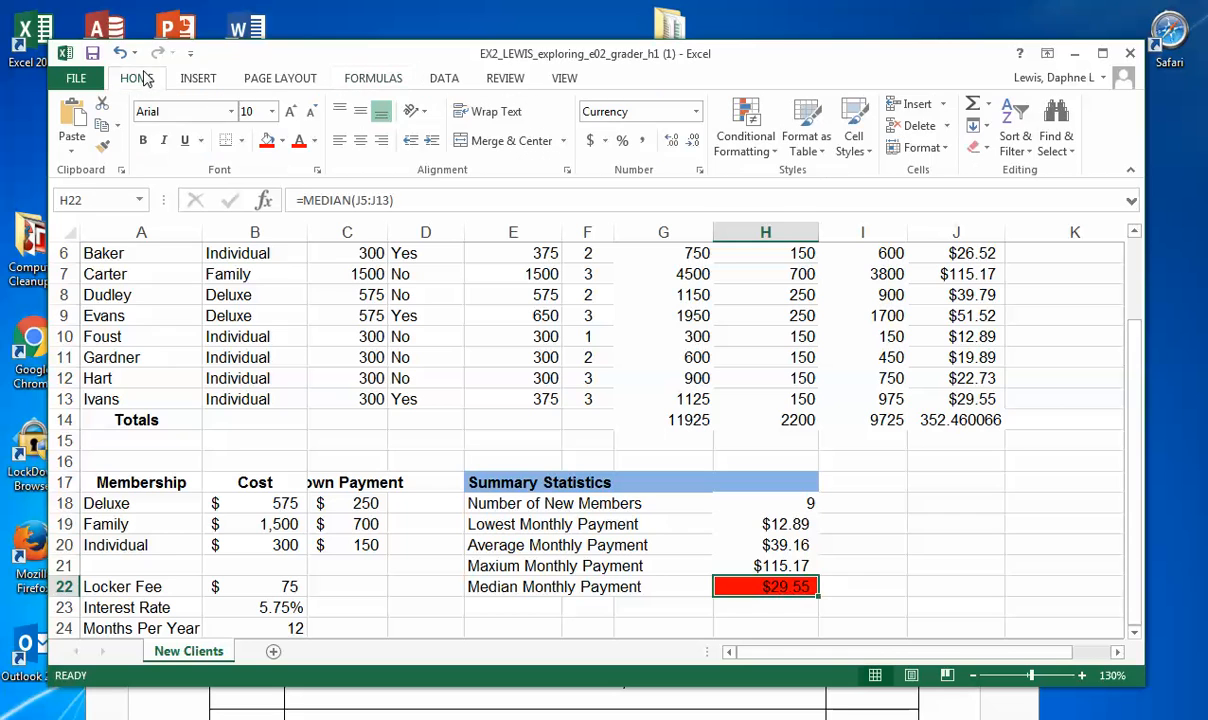
left_click(281, 141)
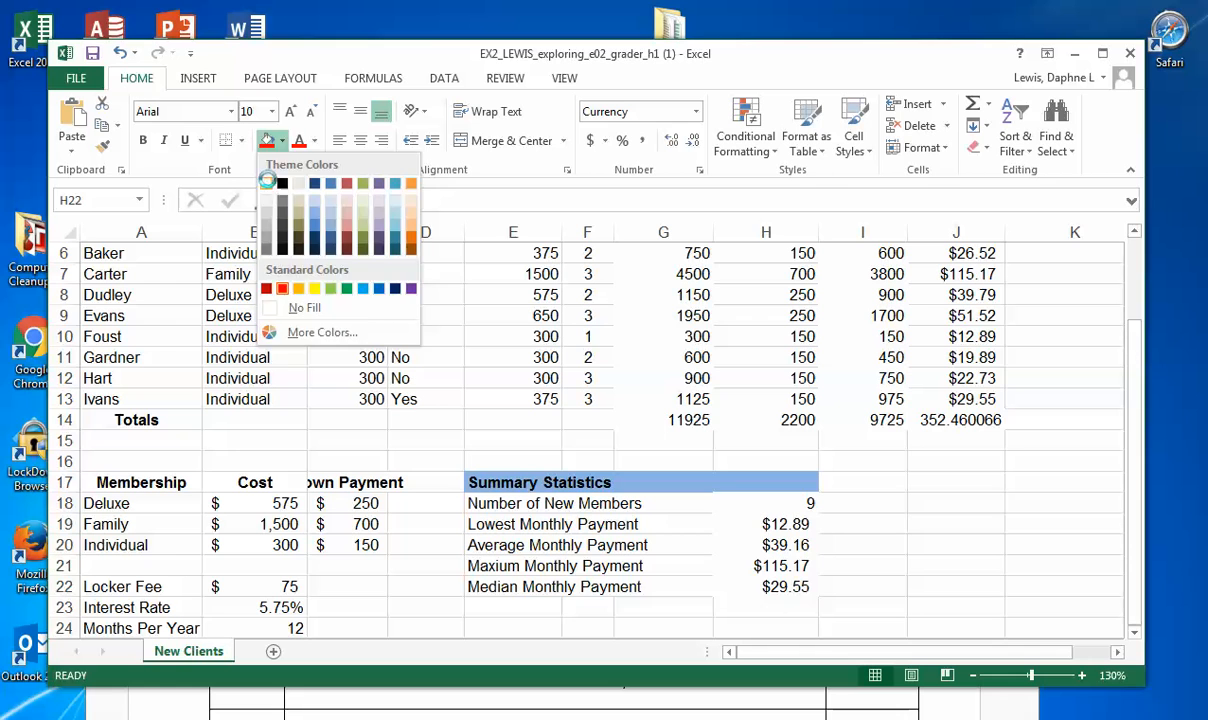
left_click(267, 181)
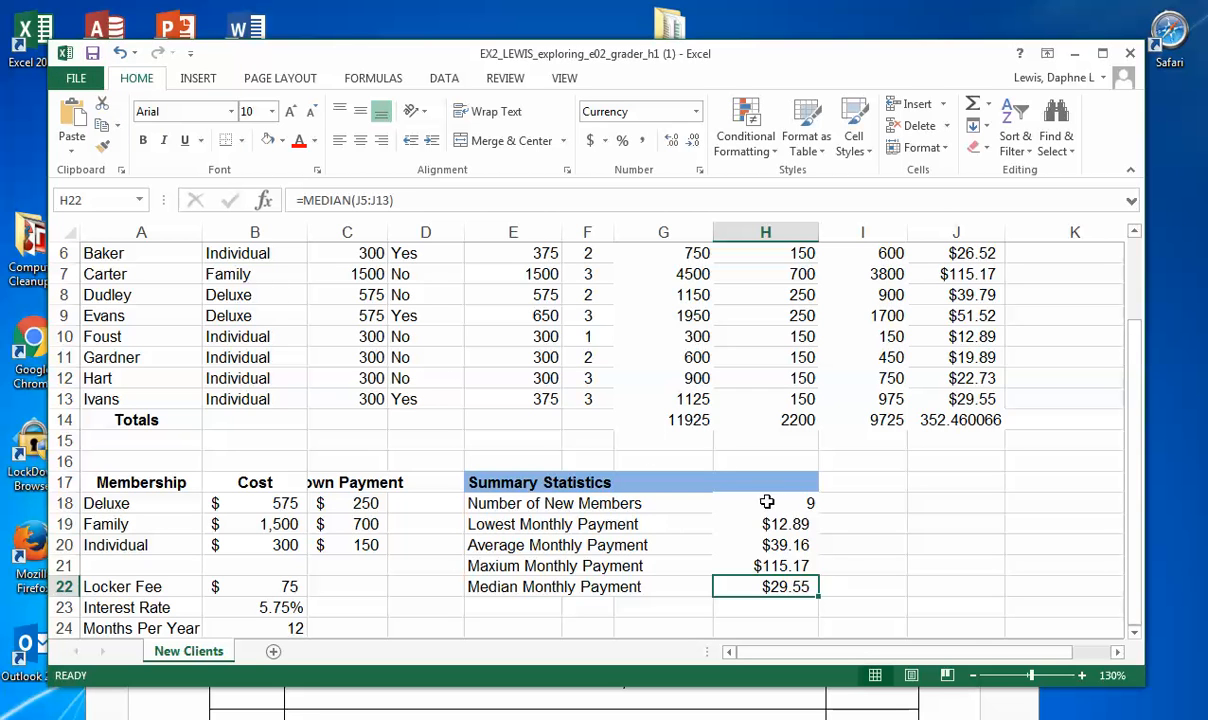
Step: Apply the Accounting number format to the payment statistics in H19:H22 and save the workbook
left_click_drag(764, 503, 772, 586)
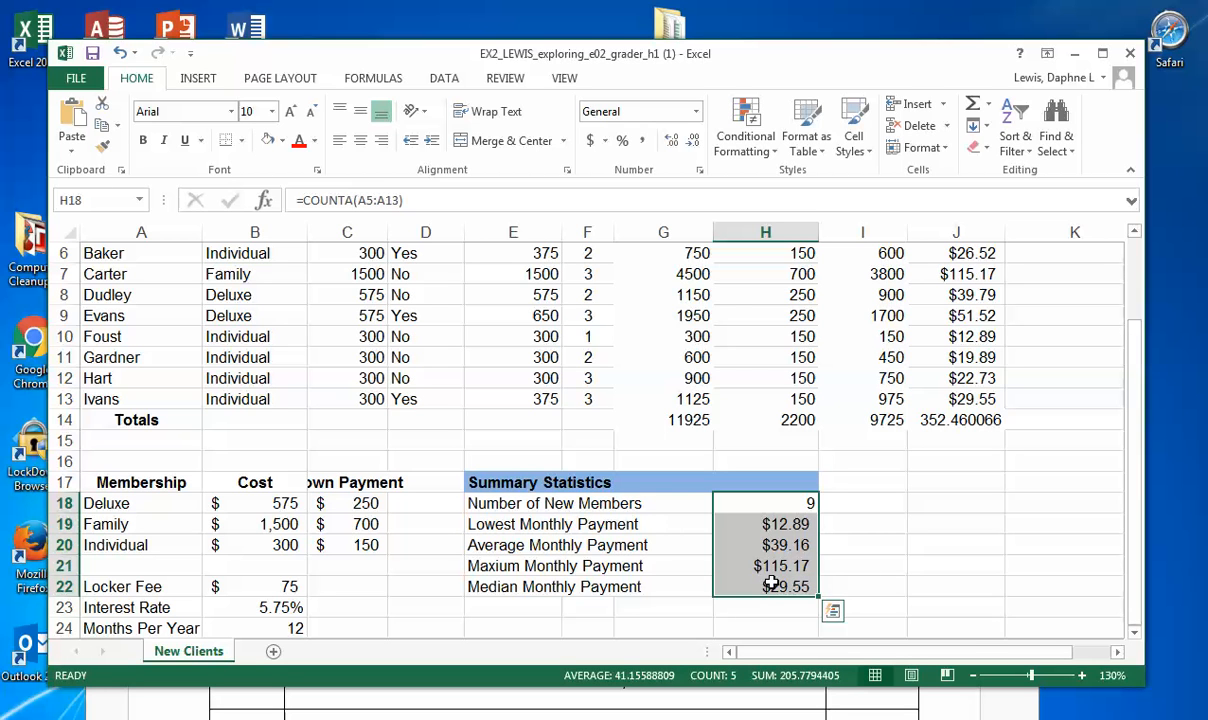
left_click(744, 521)
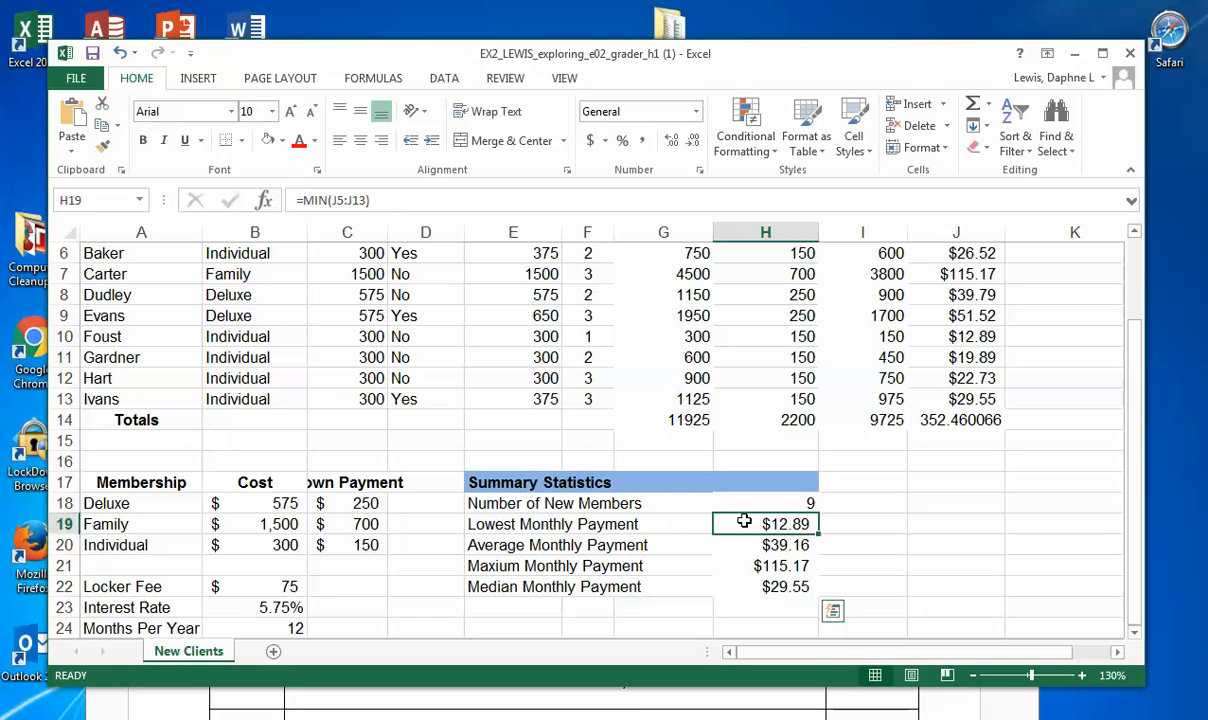
left_click_drag(744, 521, 752, 582)
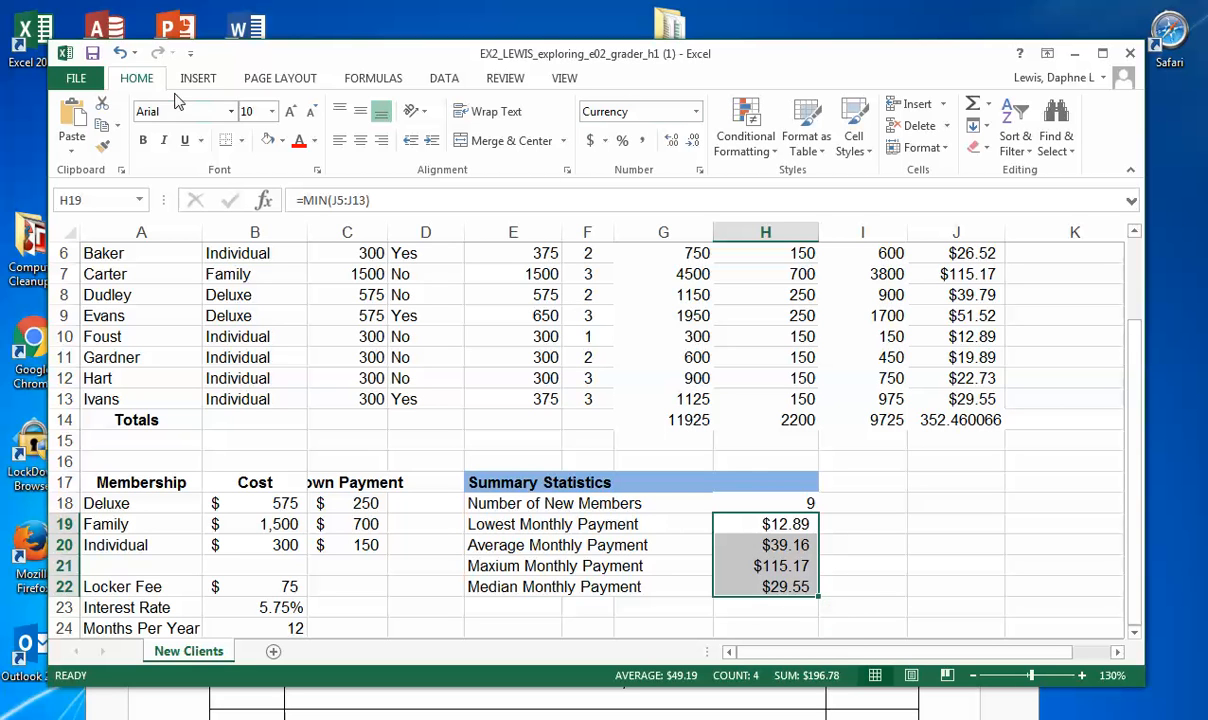
left_click(696, 111)
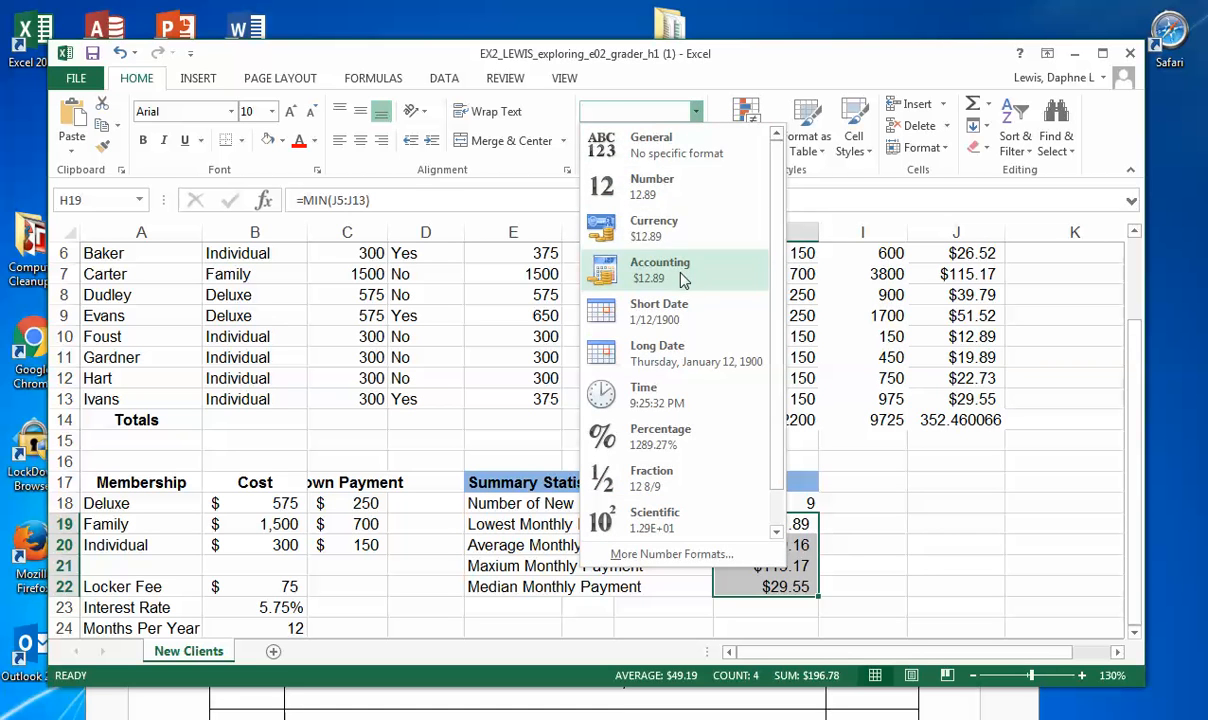
left_click(683, 281)
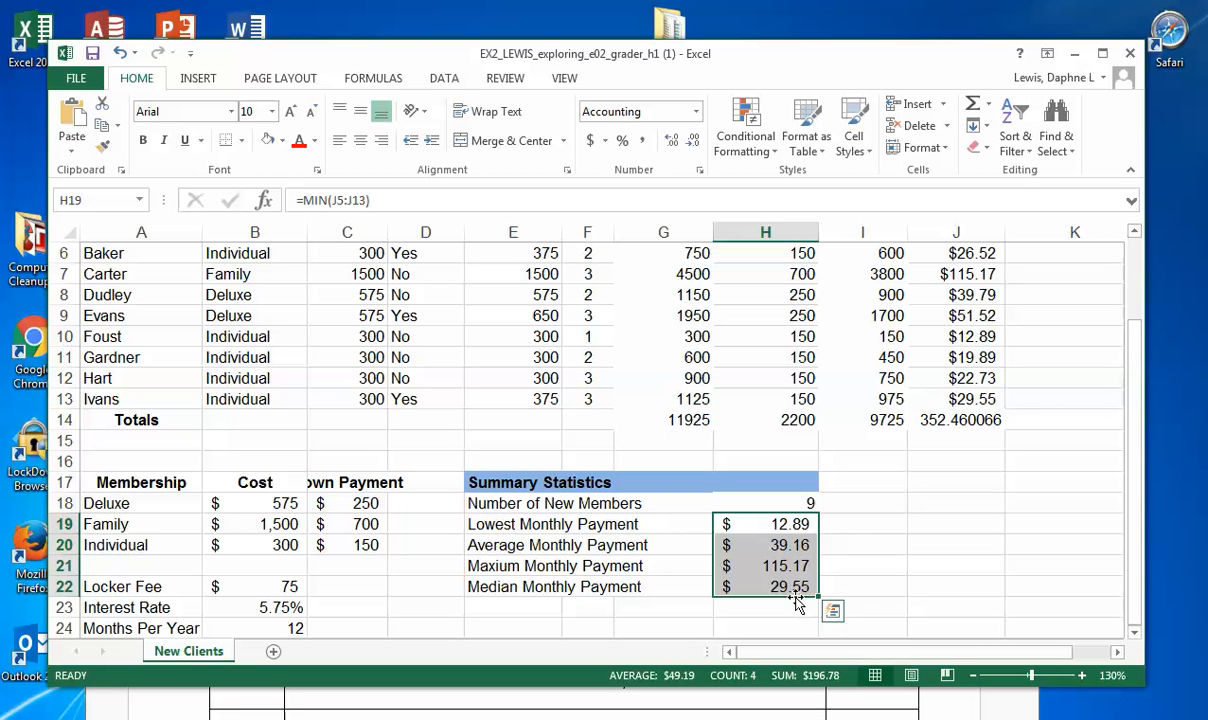
left_click(92, 55)
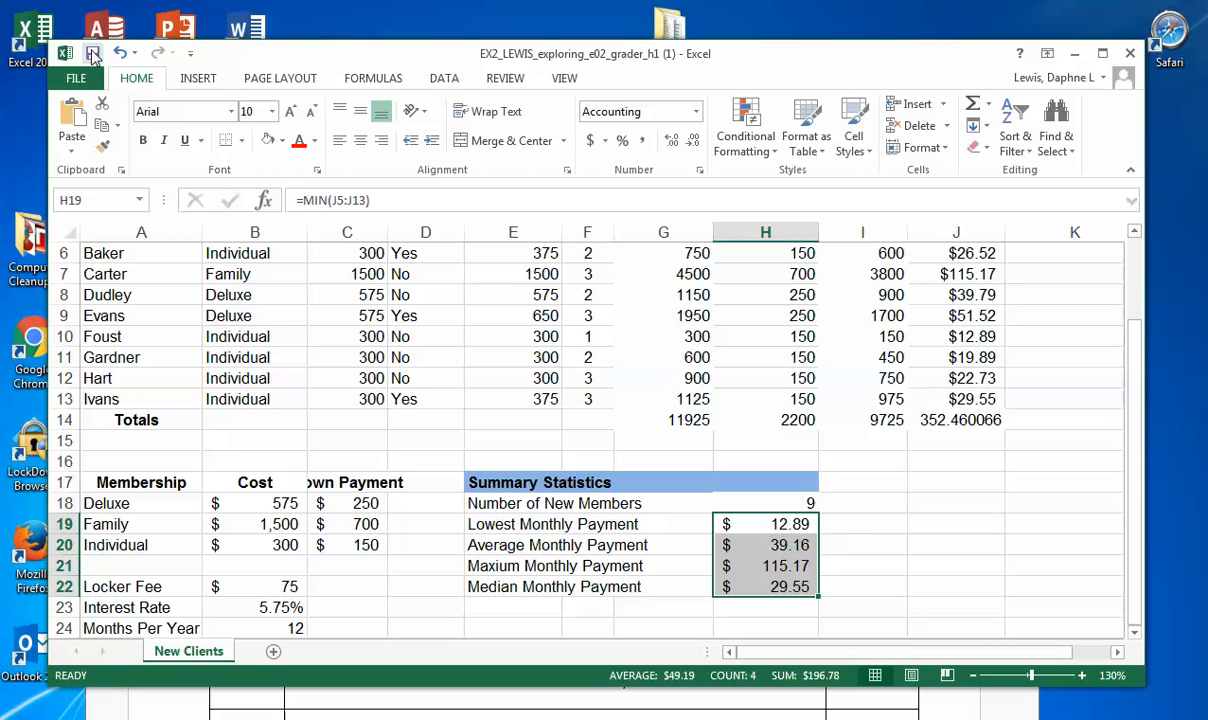
Step: Switch to the Word instructions document to read project steps 16 and 17, and return to the Excel workbook
left_click(620, 700)
scroll(637, 700, "down", 2)
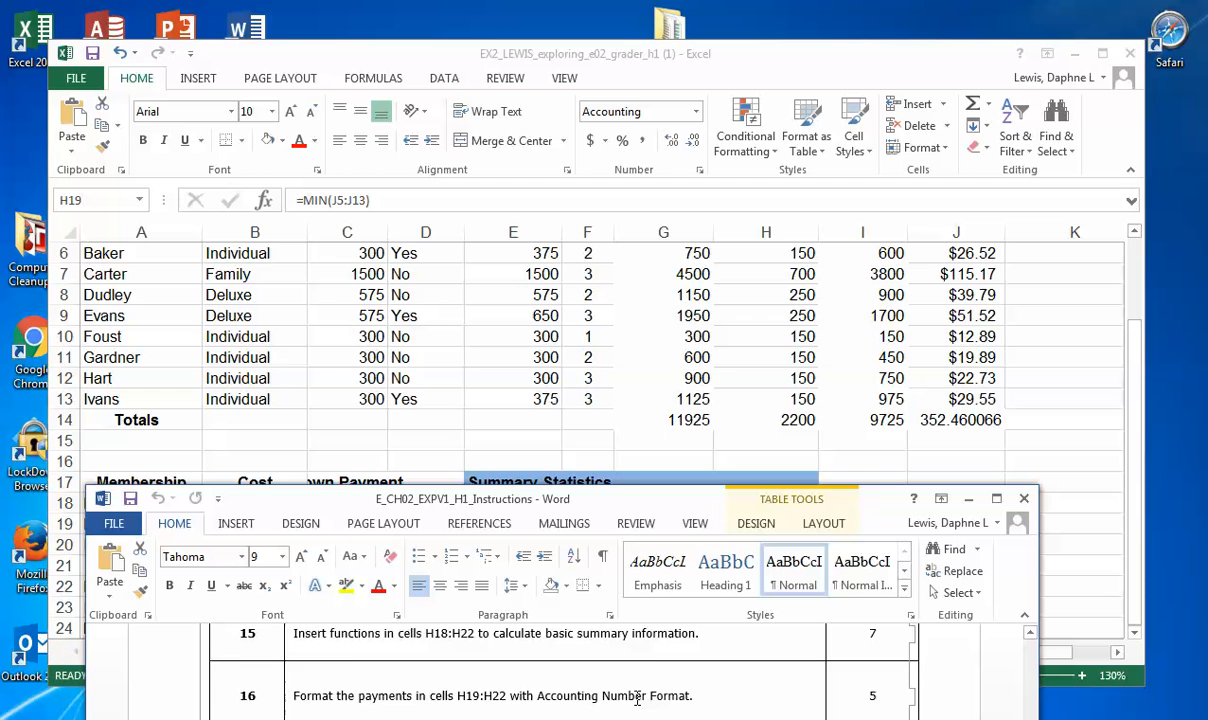
scroll(637, 700, "down", 2)
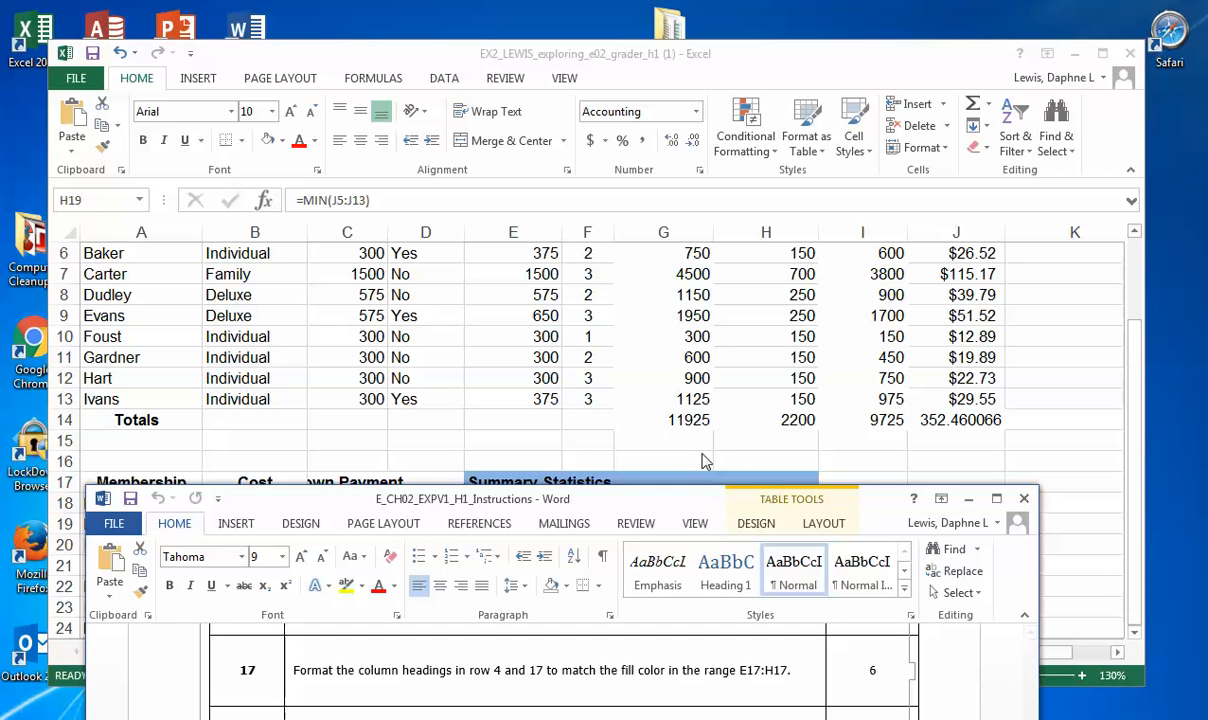
left_click(1100, 520)
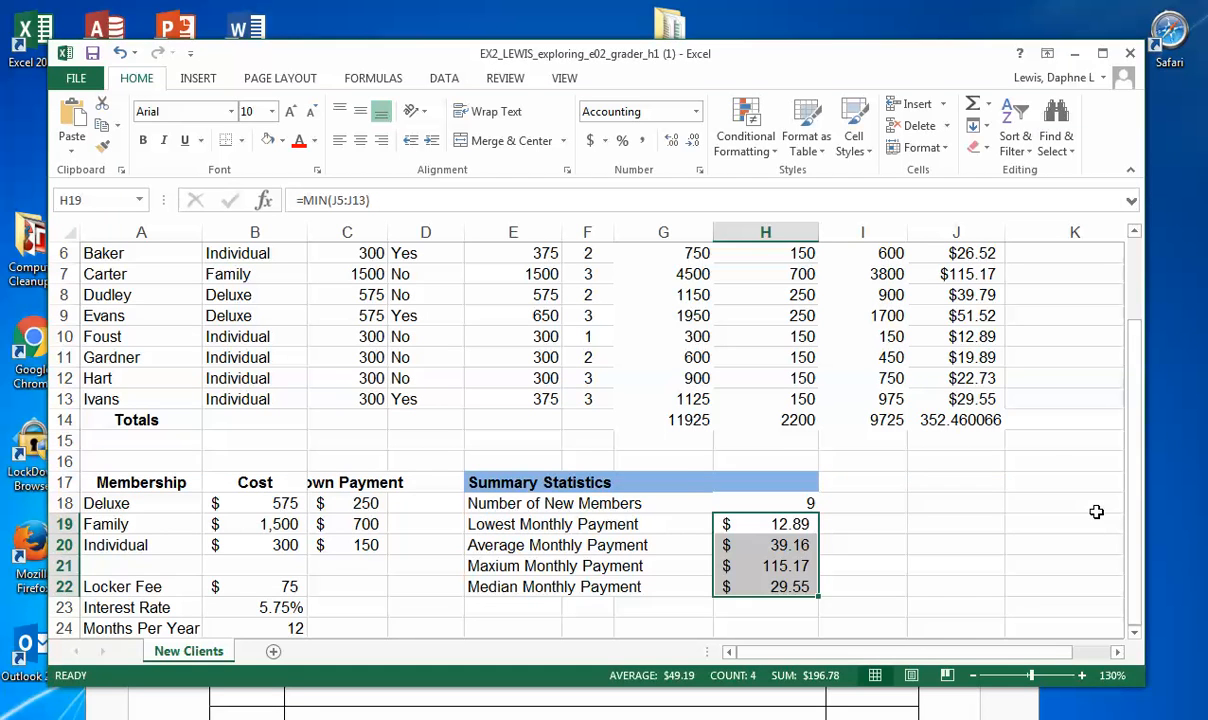
Step: Shrink the Excel window to reveal instruction step 17 beneath it, and check which fill color cell G17 in the Summary Statistics heading uses
left_click_drag(1142, 683, 1142, 640)
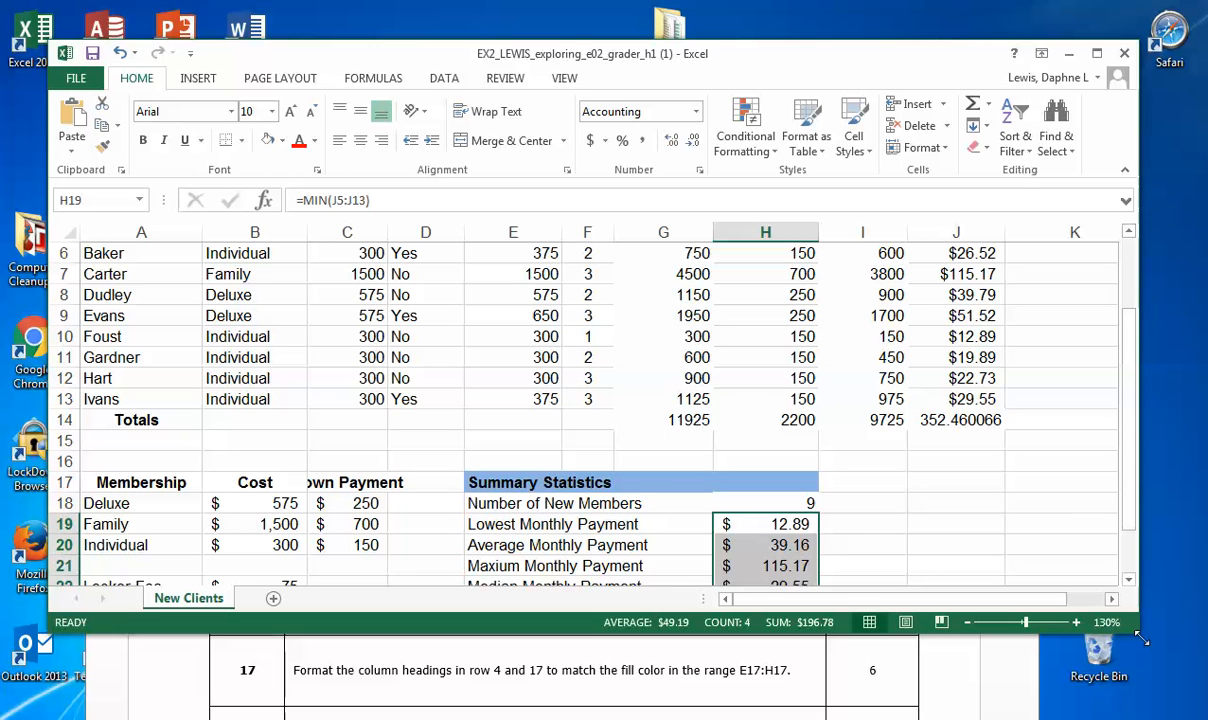
left_click(637, 483)
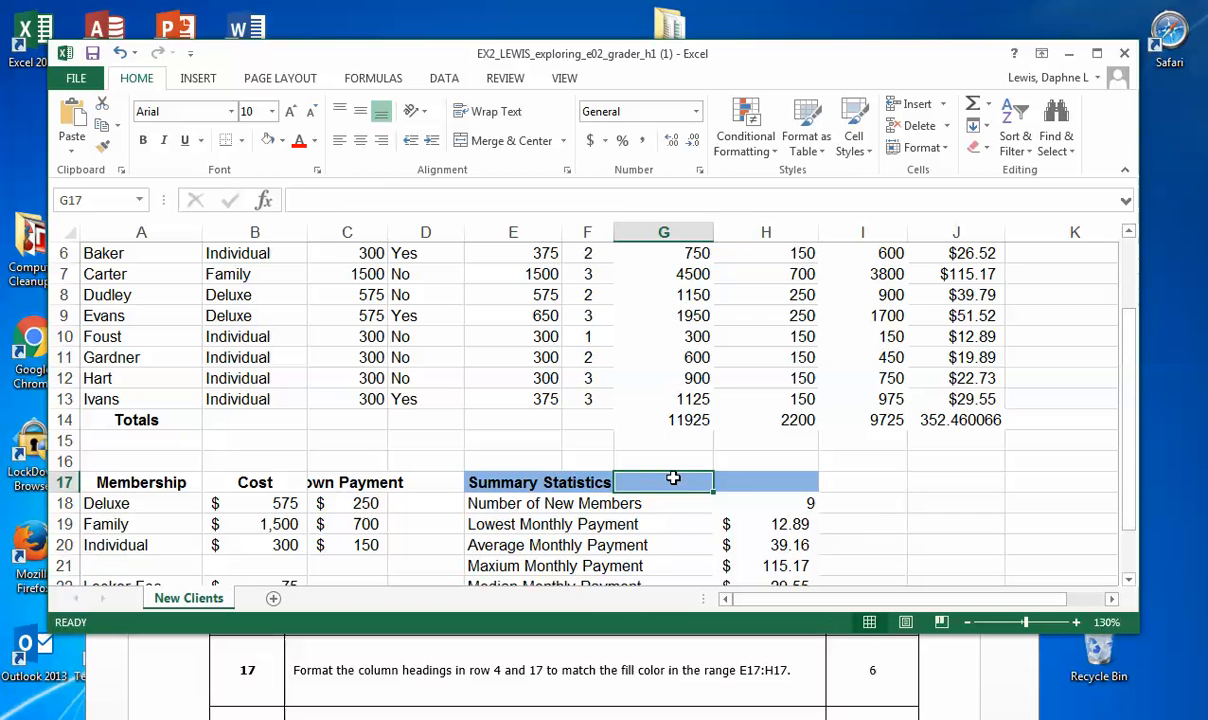
left_click(283, 141)
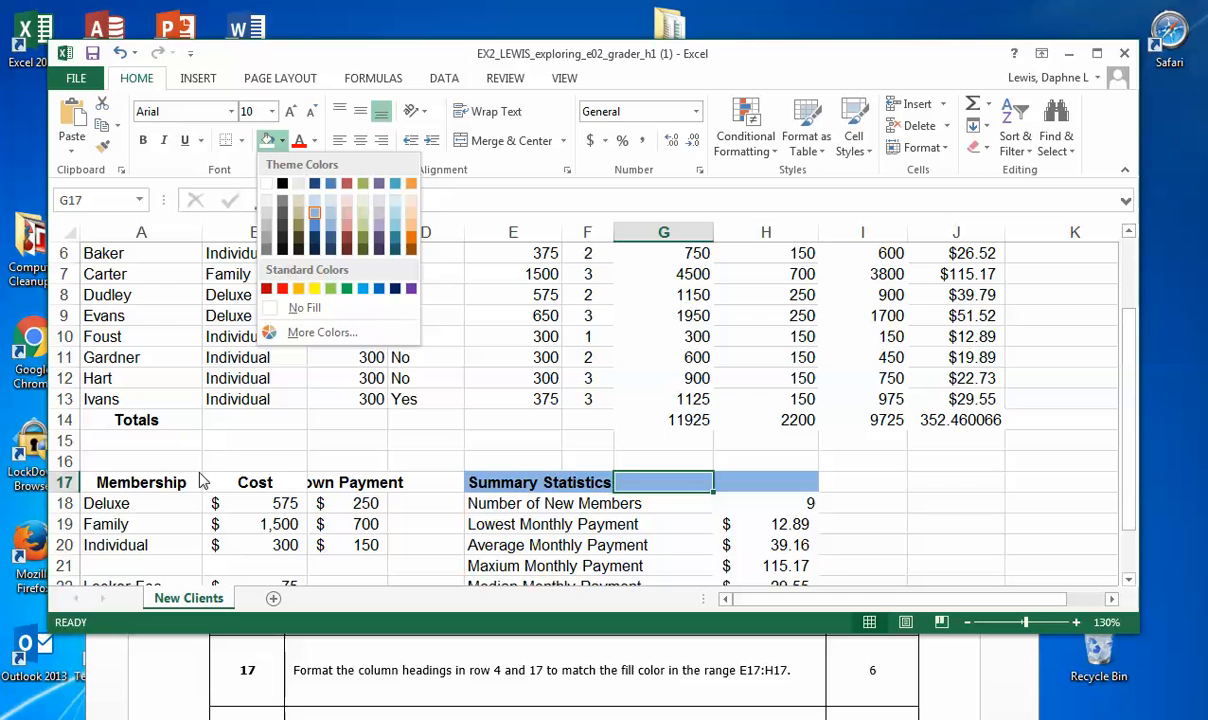
left_click(128, 480)
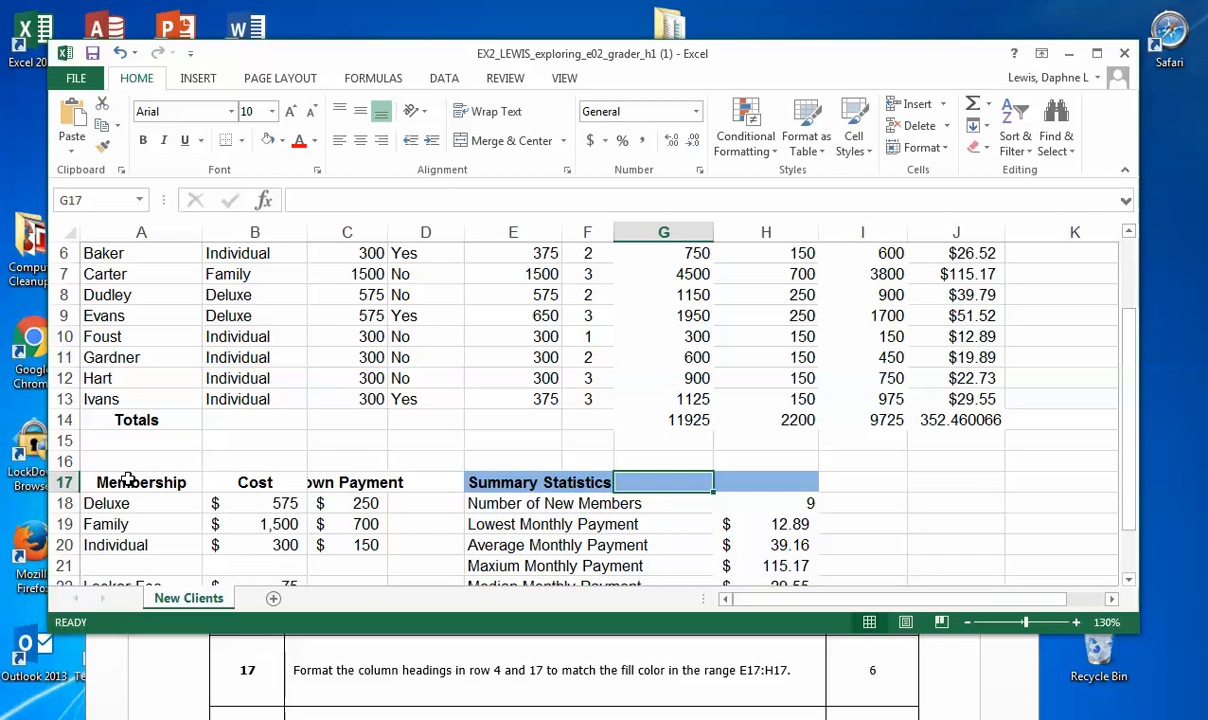
Step: Fill the client table's column headings in A4:J4 with the same light blue theme color as the range E17:H17
left_click_drag(128, 480, 368, 482)
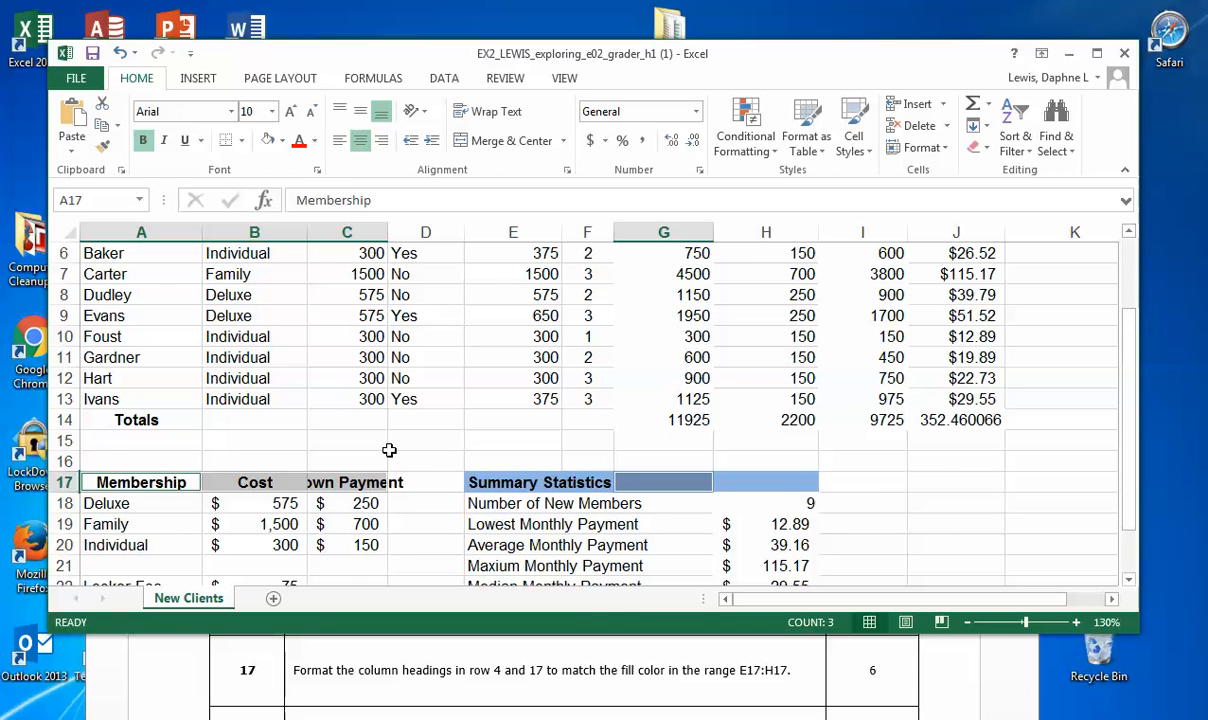
scroll(389, 450, "up", 1)
scroll(380, 440, "up", 1)
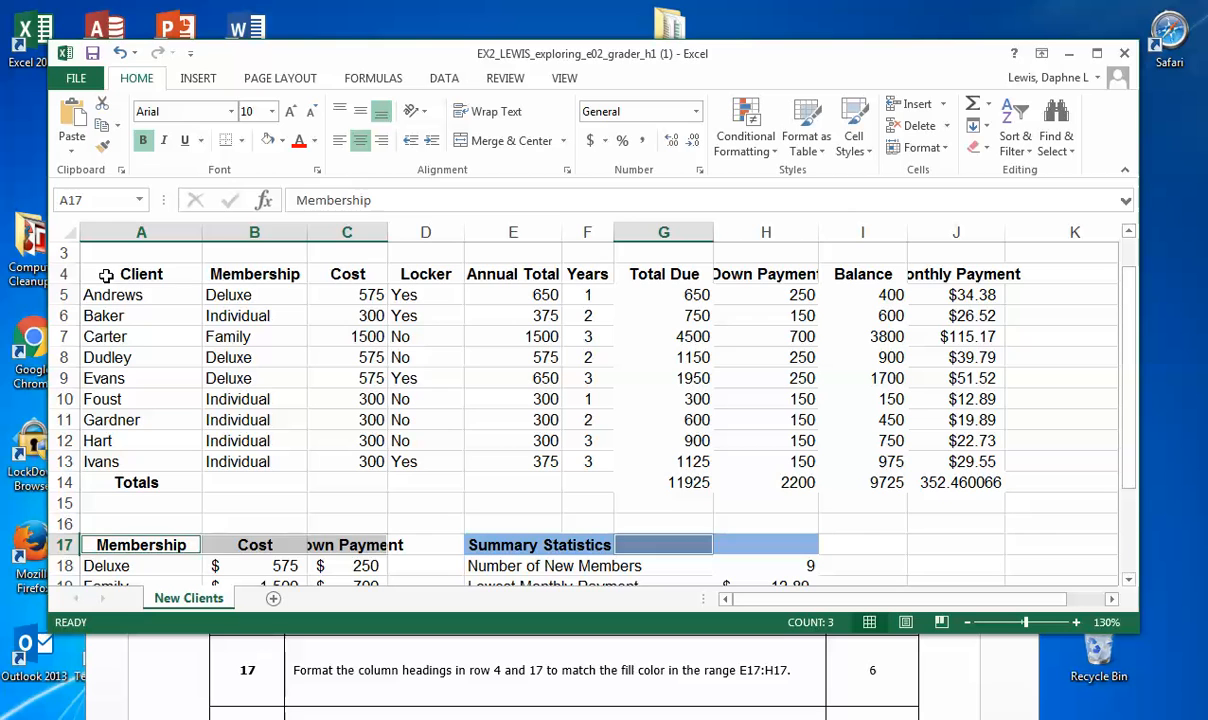
left_click(153, 283)
left_click_drag(153, 283, 945, 276)
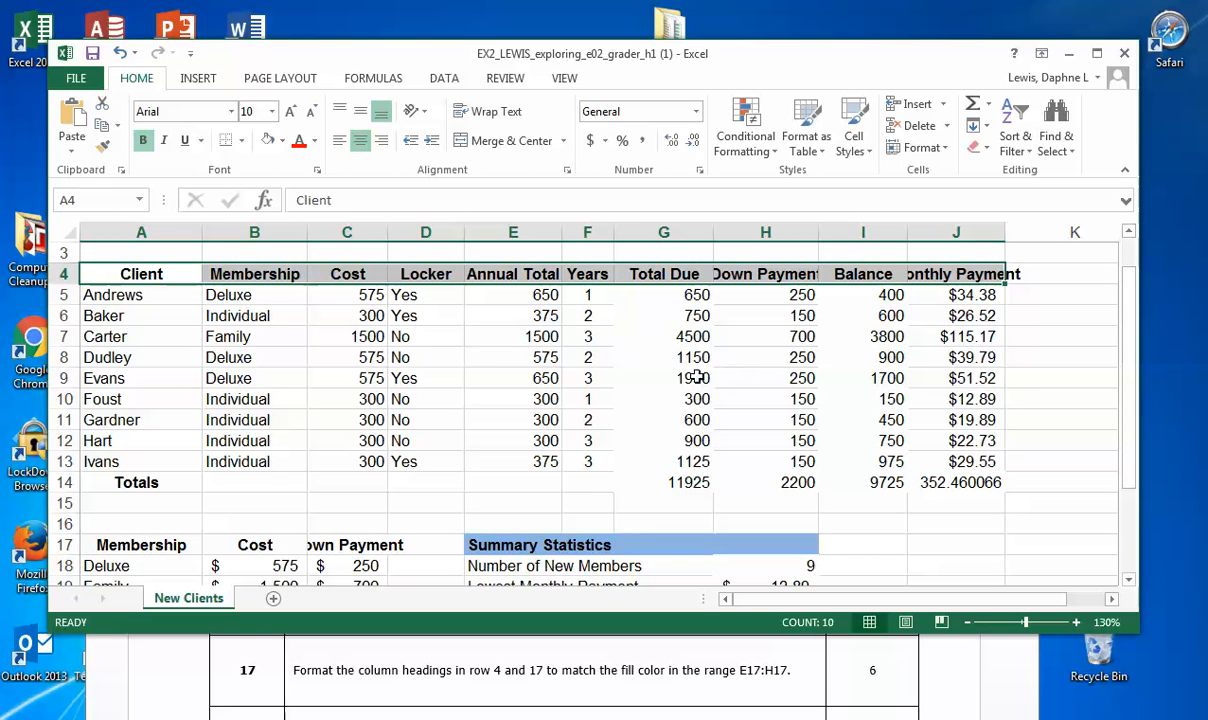
left_click(281, 141)
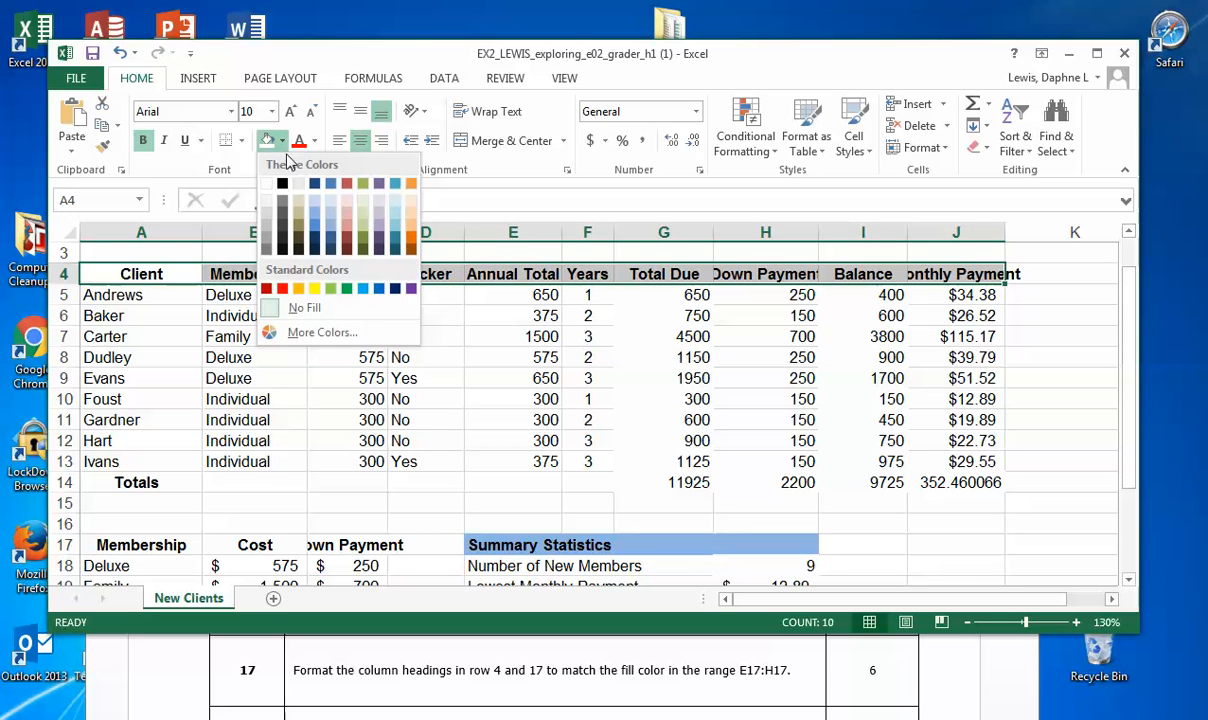
left_click(318, 220)
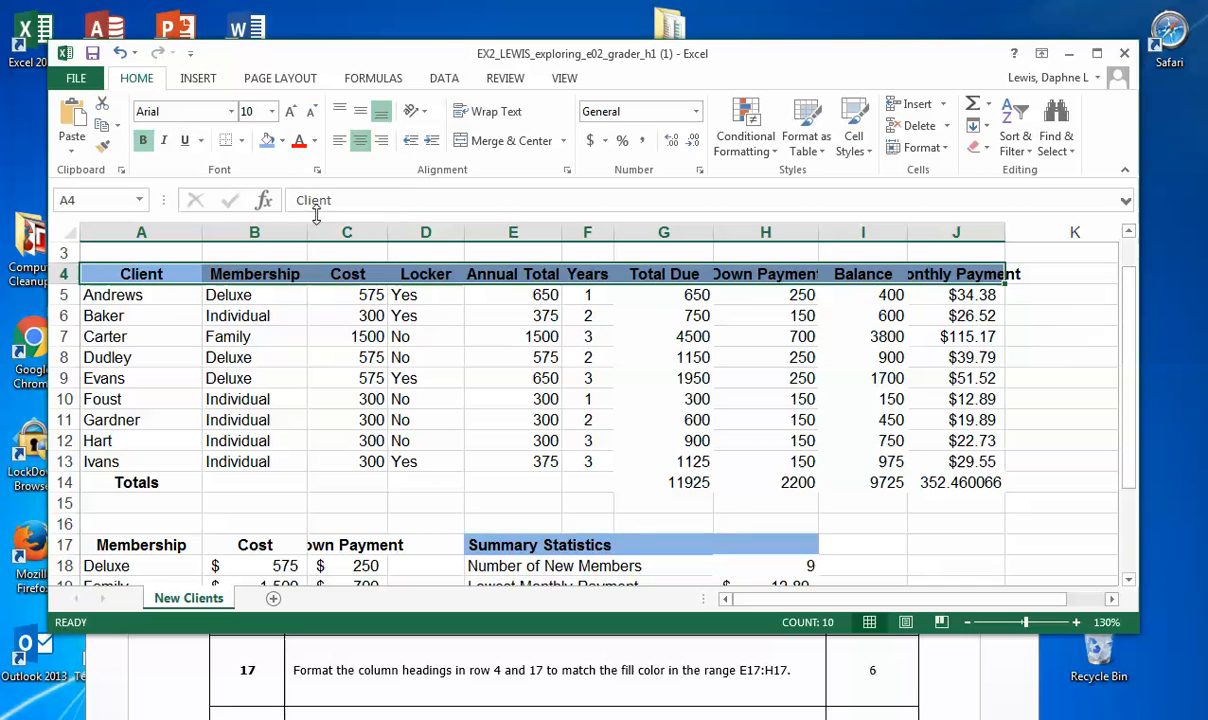
Step: Apply the same light blue fill to the Membership, Cost and Down Payment heading row in A17:D17
left_click(132, 545)
left_click_drag(130, 543, 425, 545)
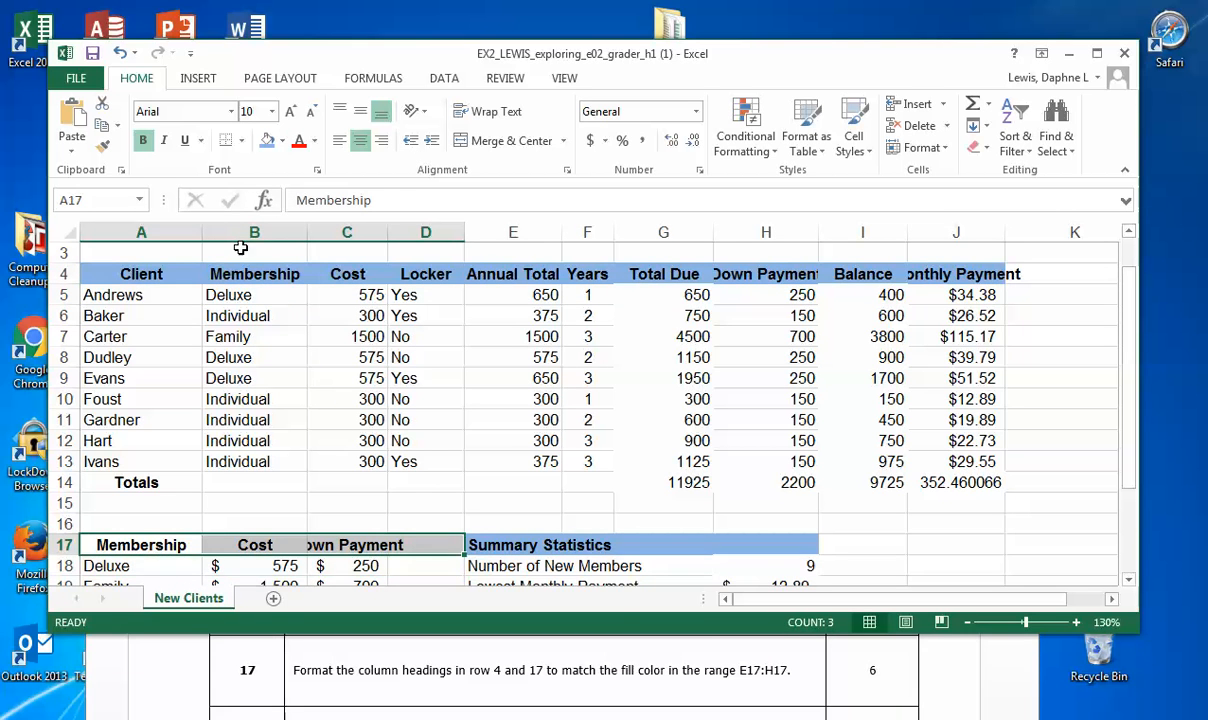
left_click(267, 141)
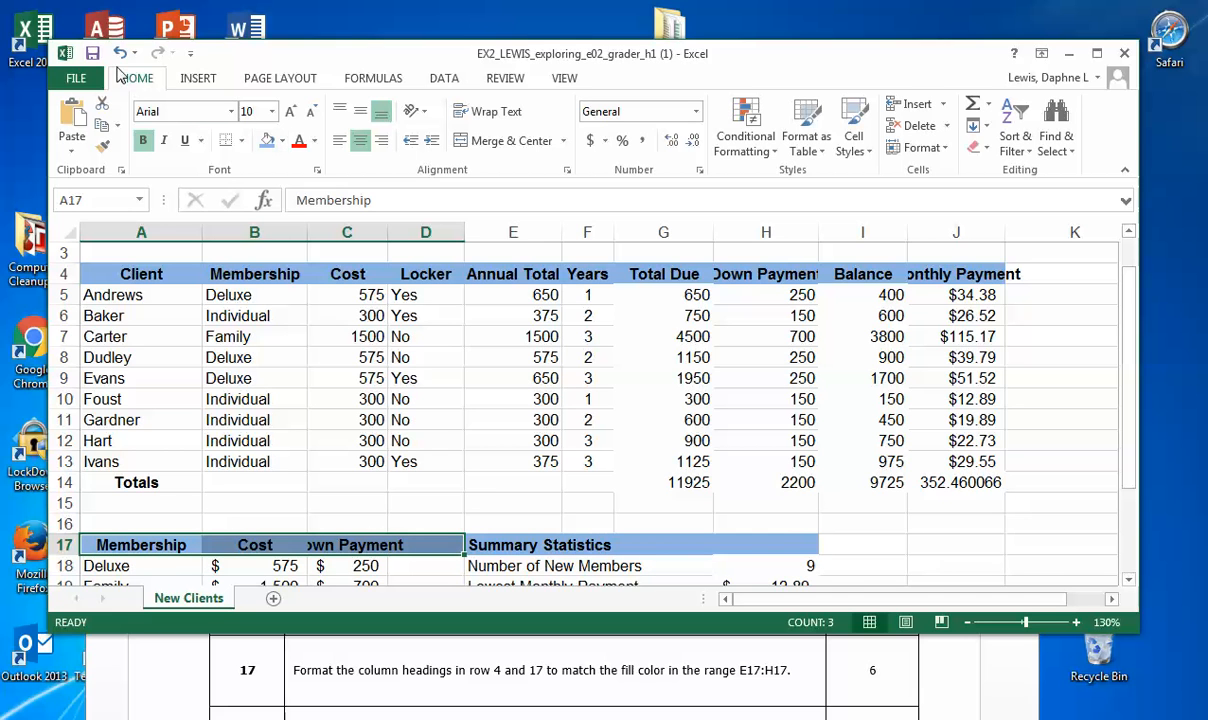
Step: Switch to the Word instructions to read project step 18, and return to Excel to save the workbook
left_click(613, 680)
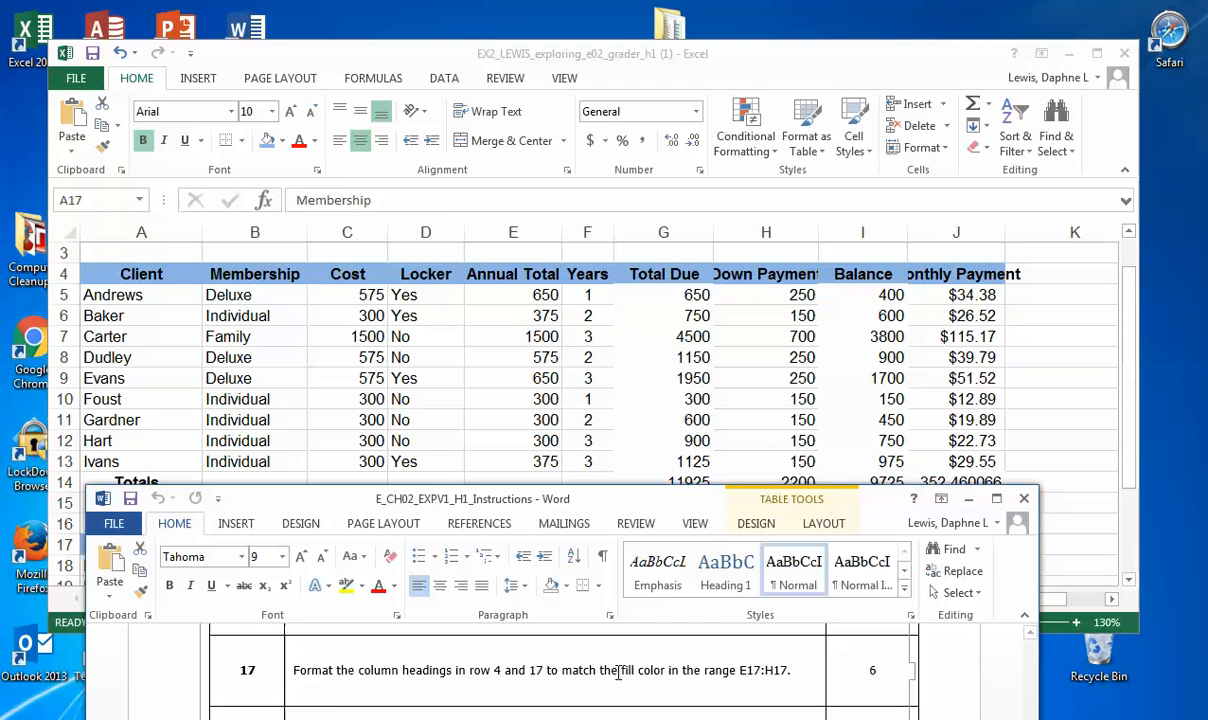
scroll(618, 670, "down", 1)
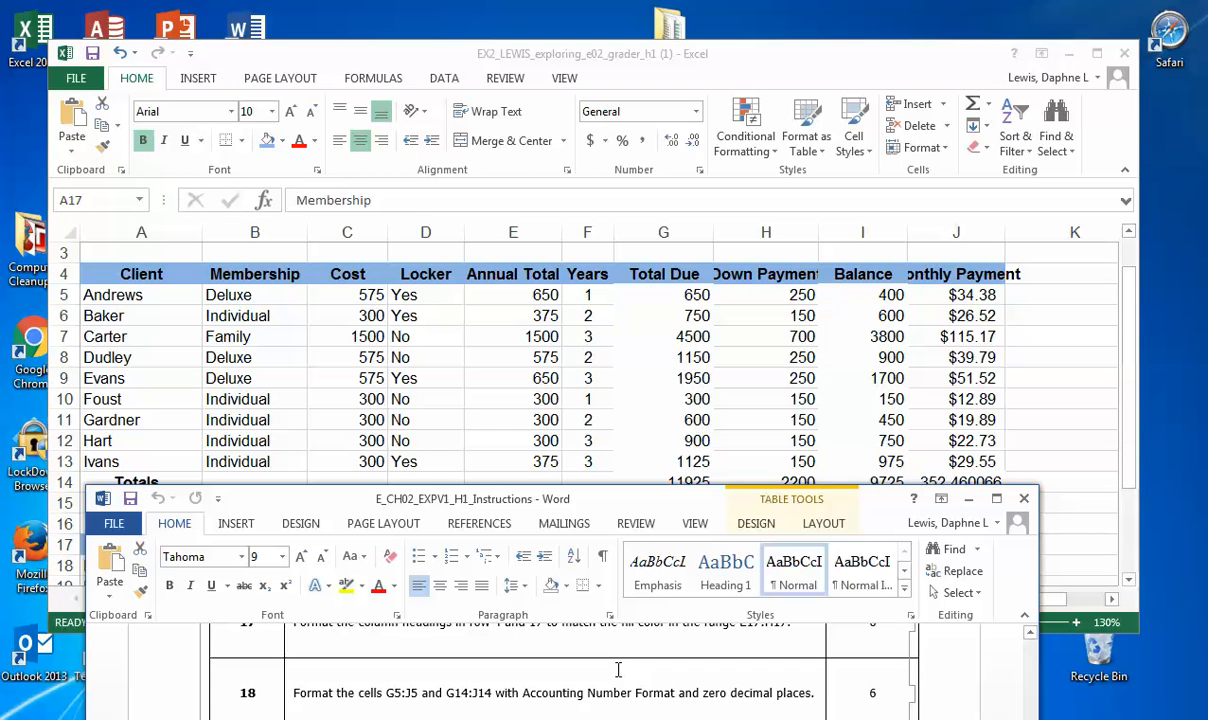
left_click(1087, 380)
left_click(92, 55)
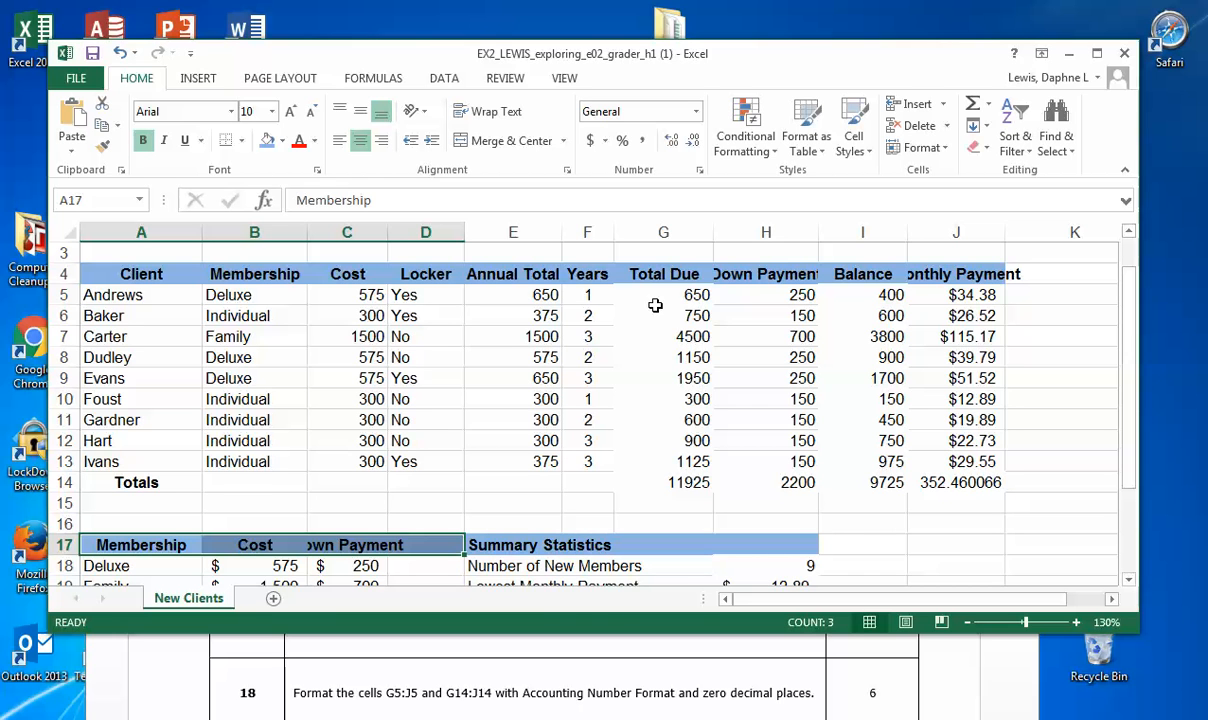
Step: Apply the Accounting number format with zero decimal places to the client amounts and totals in G5:J14
left_click_drag(668, 294, 976, 482)
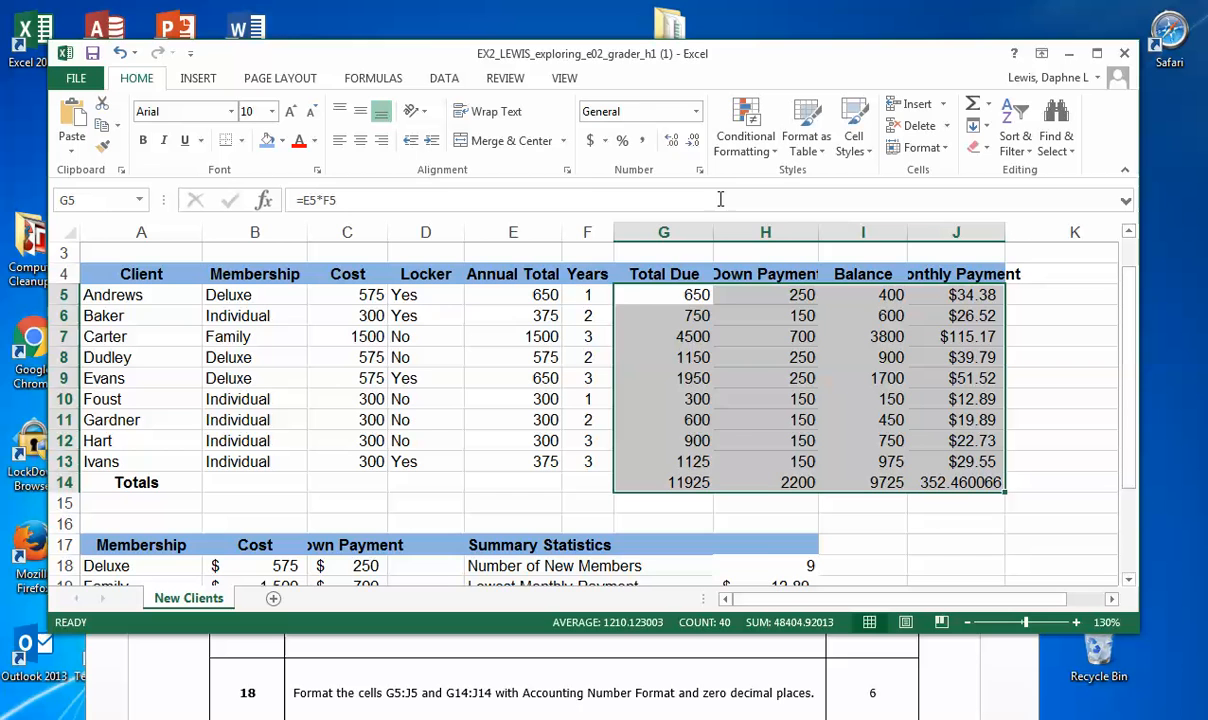
left_click(697, 116)
left_click(697, 116)
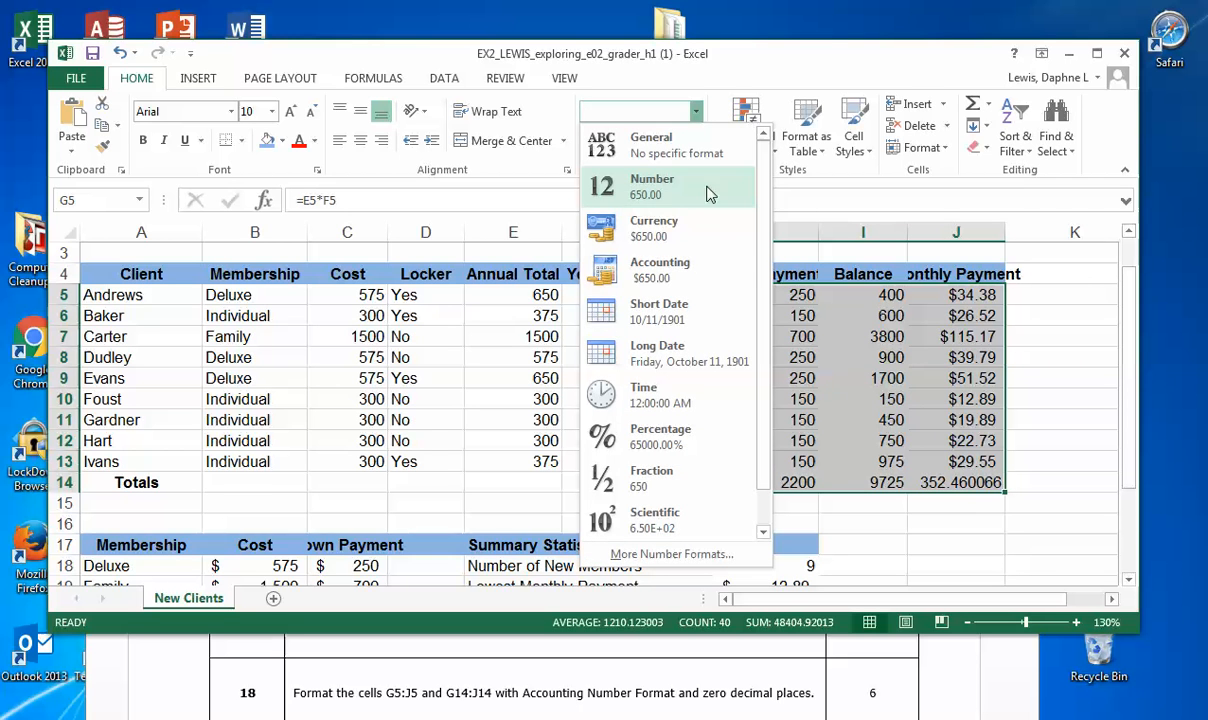
left_click(707, 276)
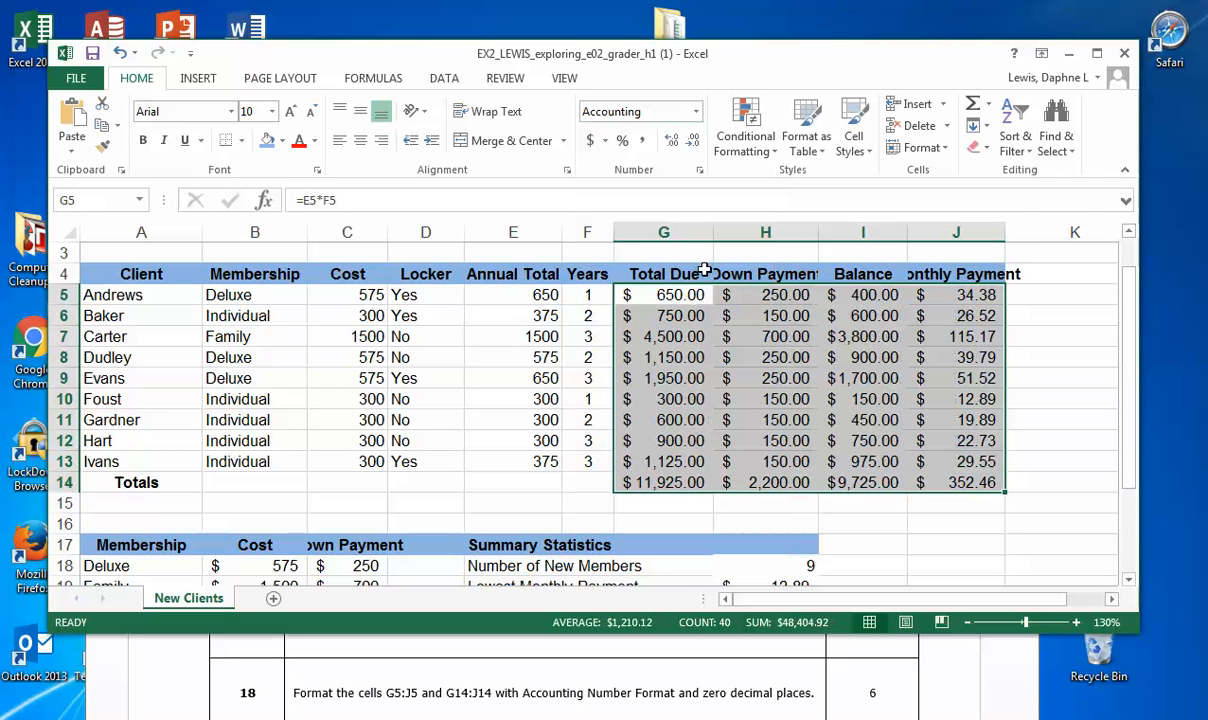
left_click(693, 143)
left_click(693, 143)
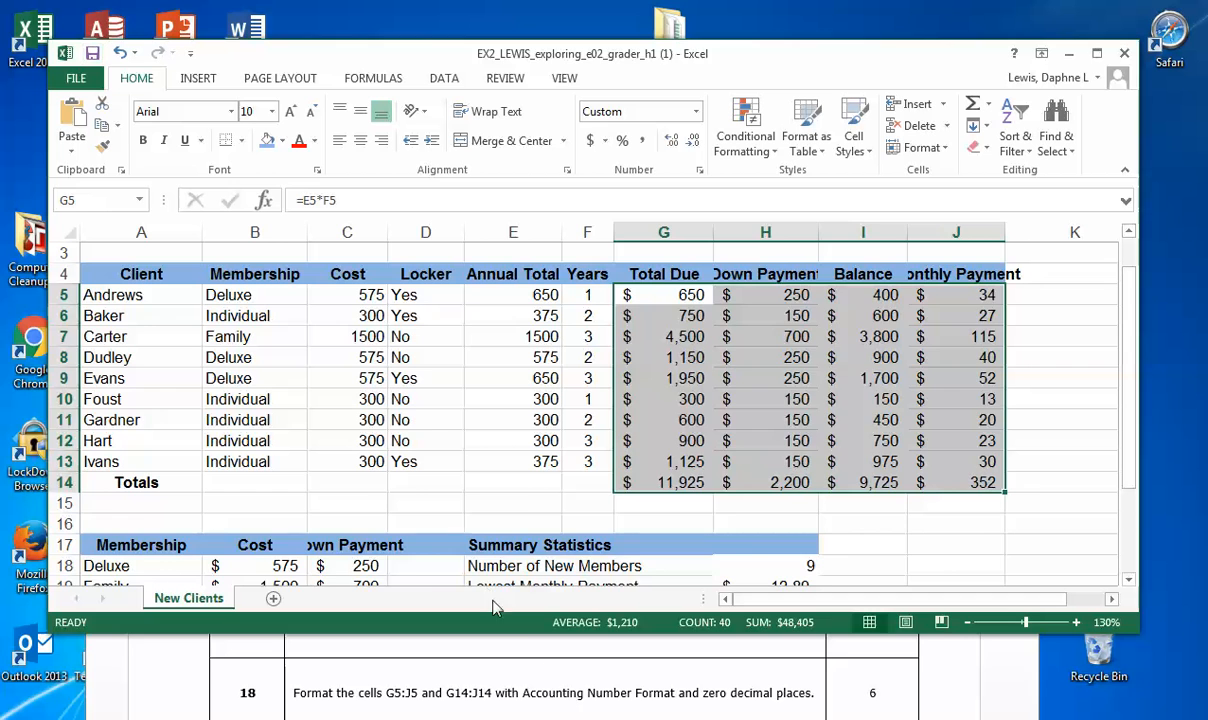
Step: Switch to the Word instructions and select the text of project step 19 to read its formatting requirement
left_click(510, 642)
scroll(541, 675, "down", 1)
scroll(541, 675, "down", 1)
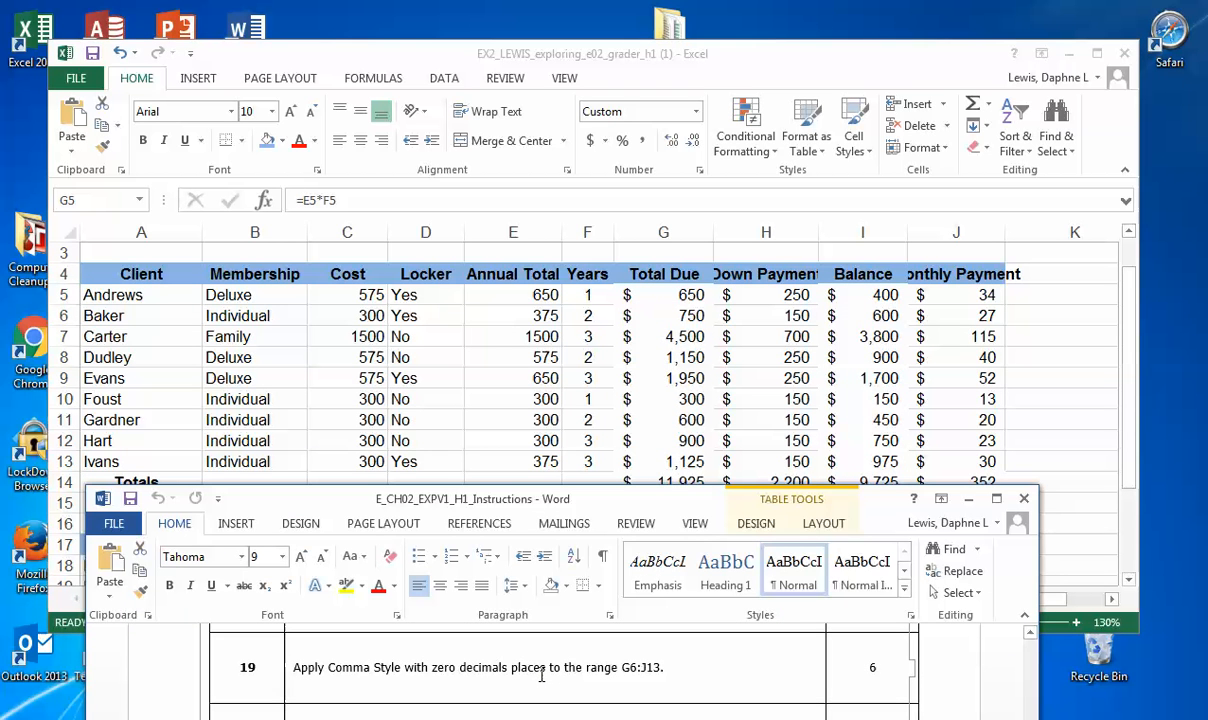
left_click_drag(345, 668, 668, 683)
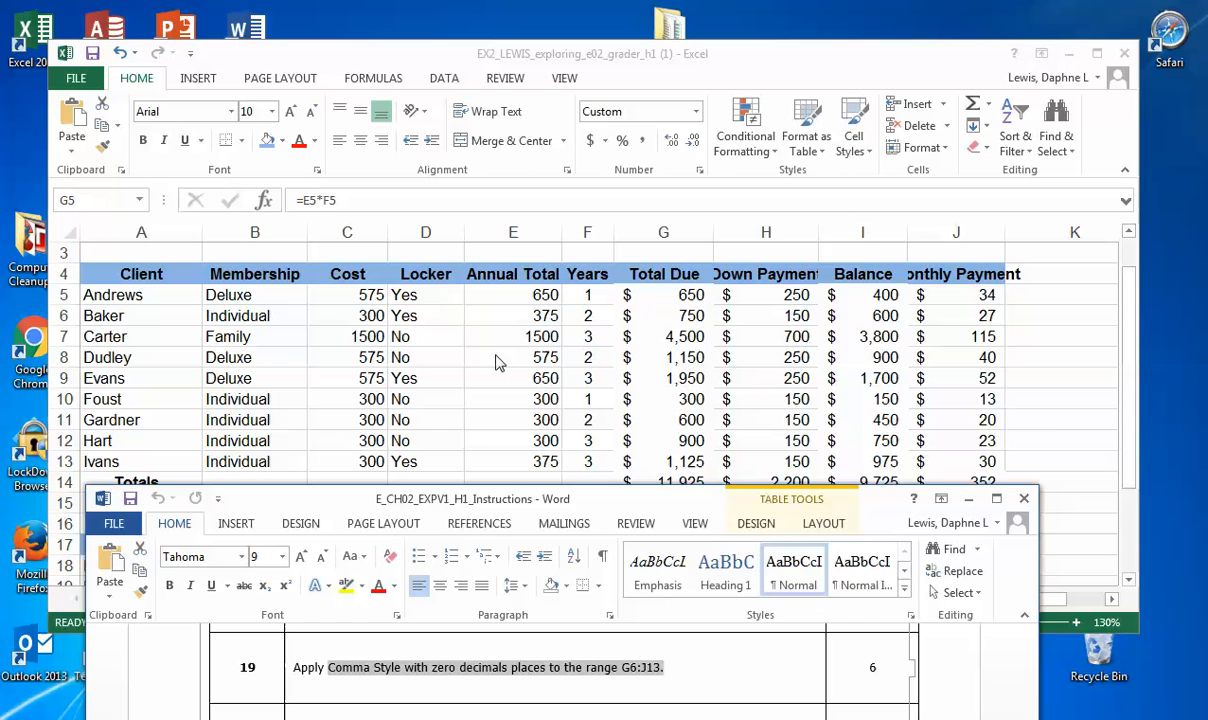
Step: Return to the Excel workbook and apply Comma Style to the client amounts in G6:J13
left_click(653, 312)
left_click(653, 313)
left_click_drag(653, 314, 948, 461)
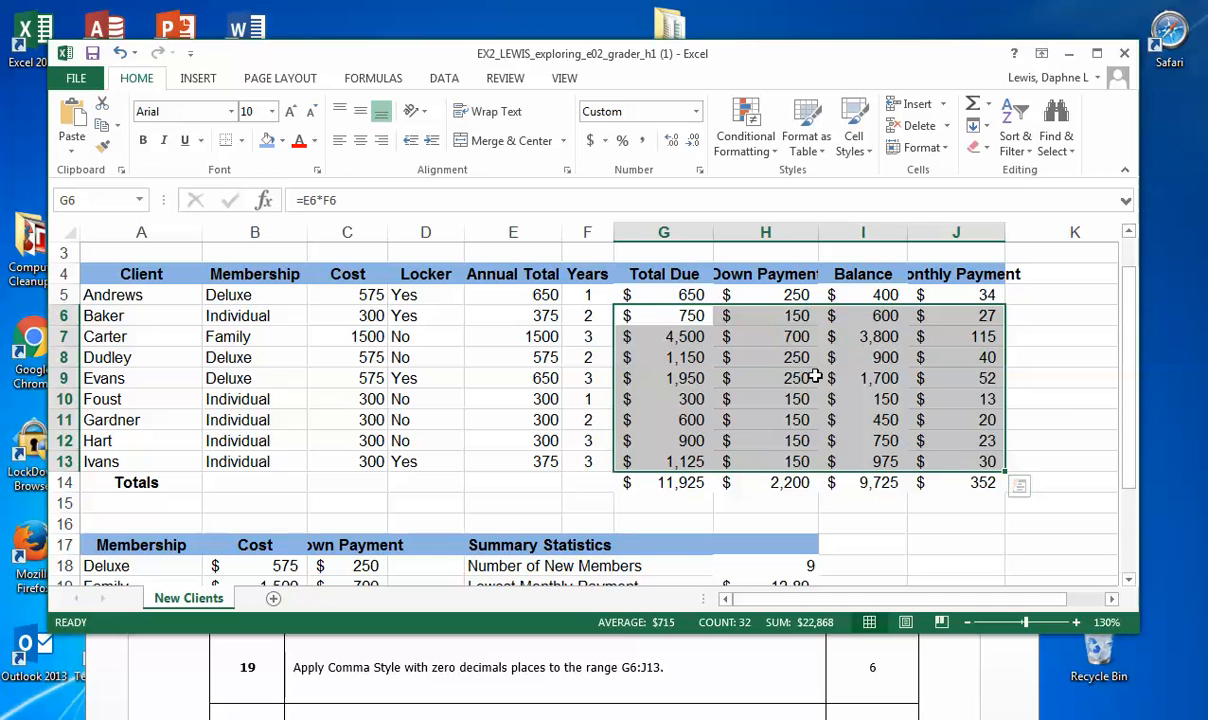
left_click(645, 144)
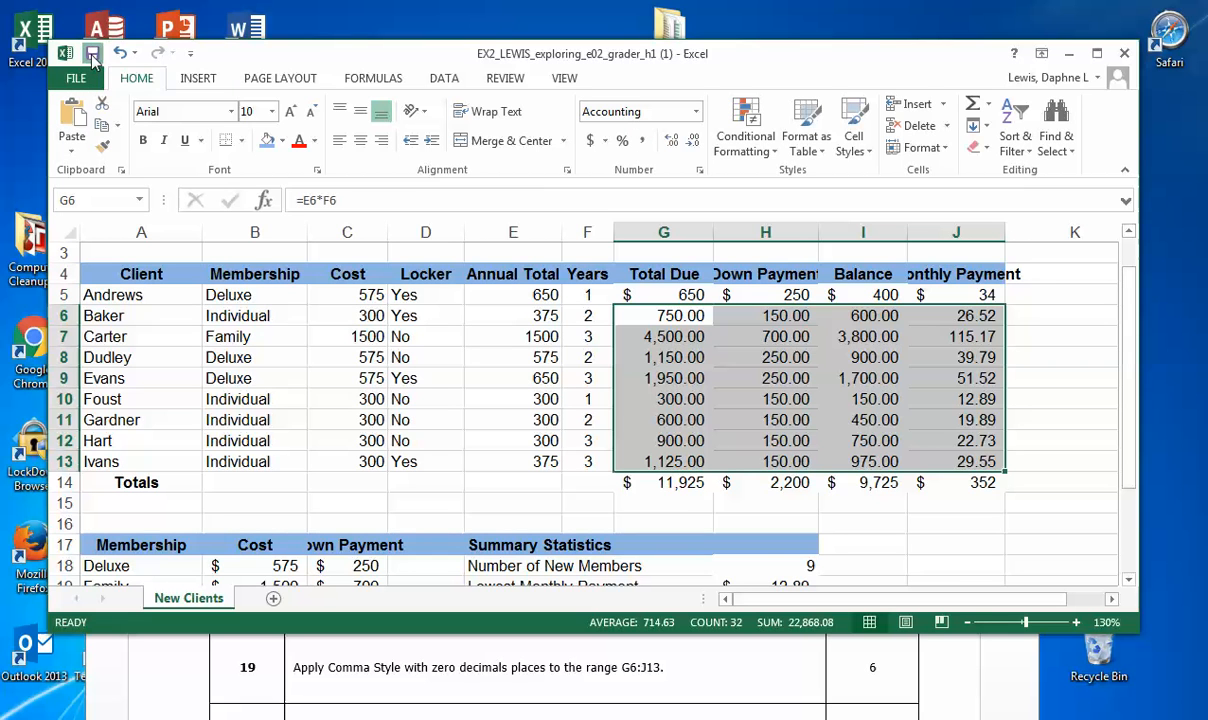
Step: Check the final project step 20 in the Word instructions, and save and close the Excel workbook
left_click(405, 646)
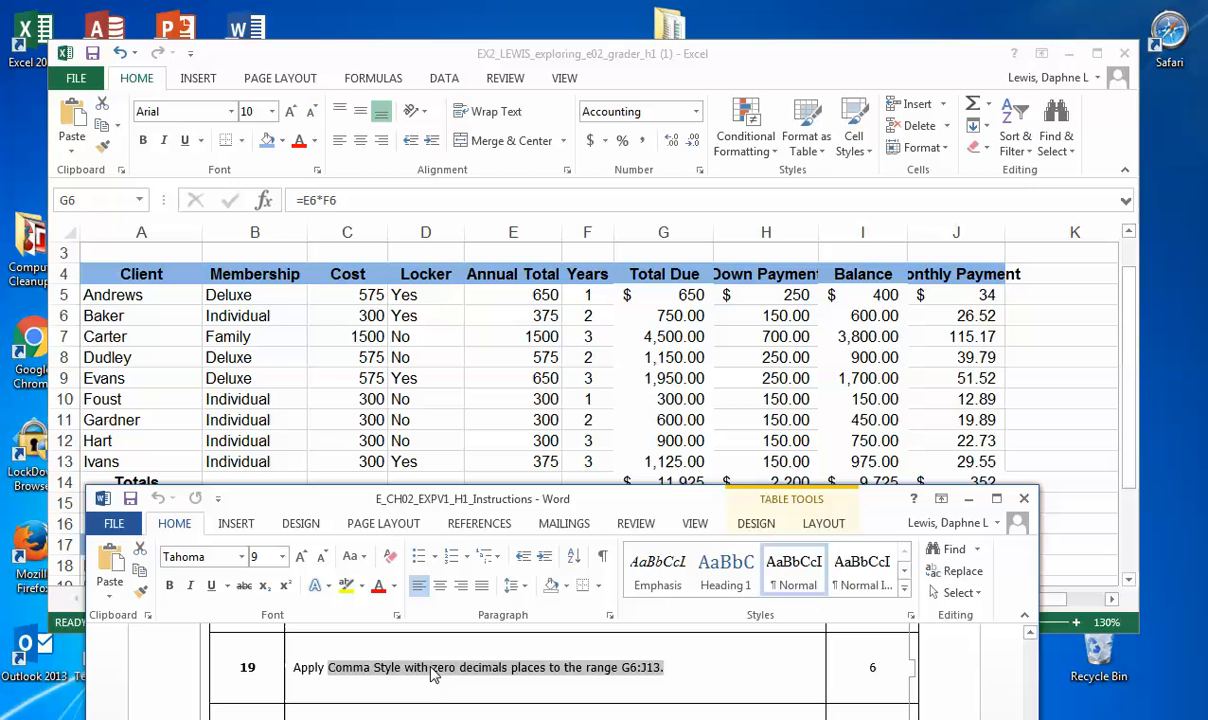
scroll(432, 676, "down", 1)
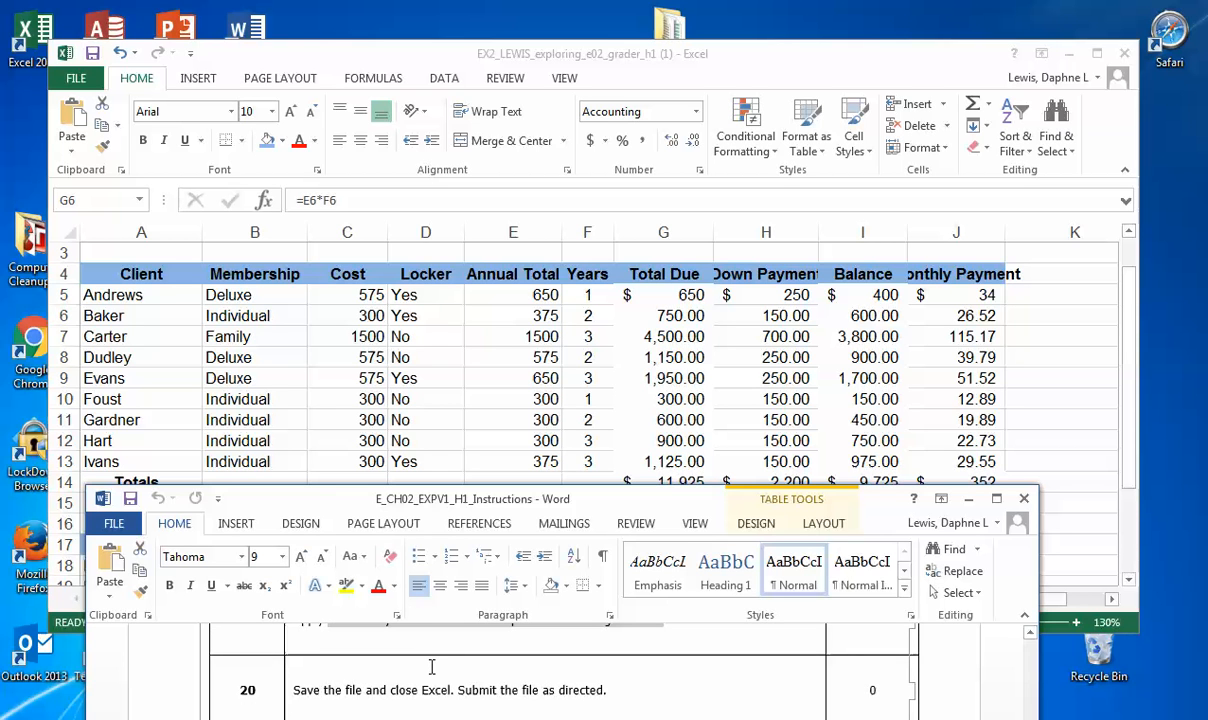
left_click(90, 53)
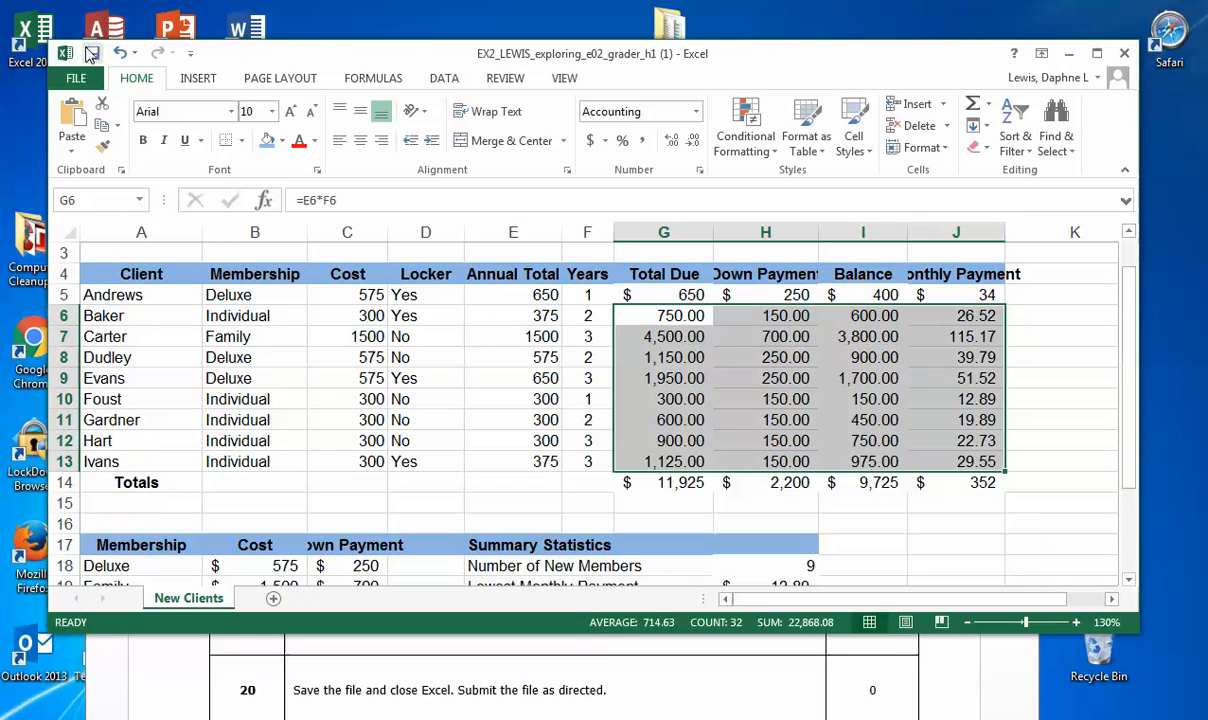
scroll(622, 313, "up", 1)
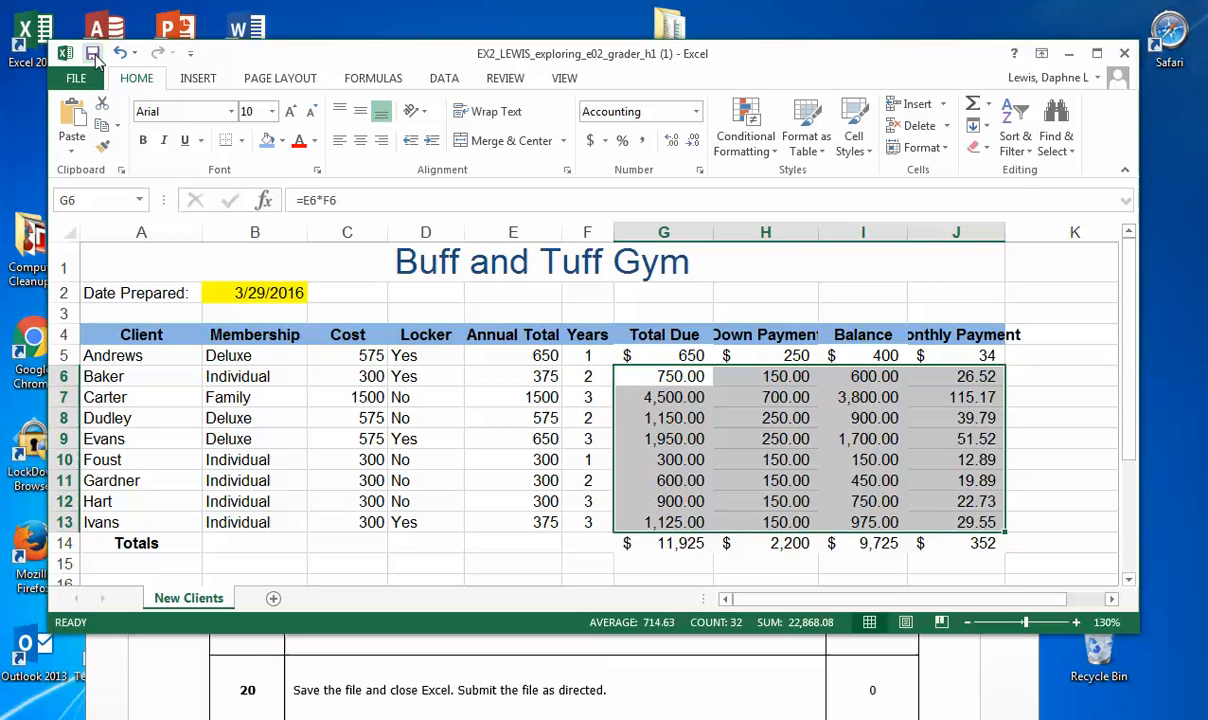
left_click(93, 54)
left_click(1126, 56)
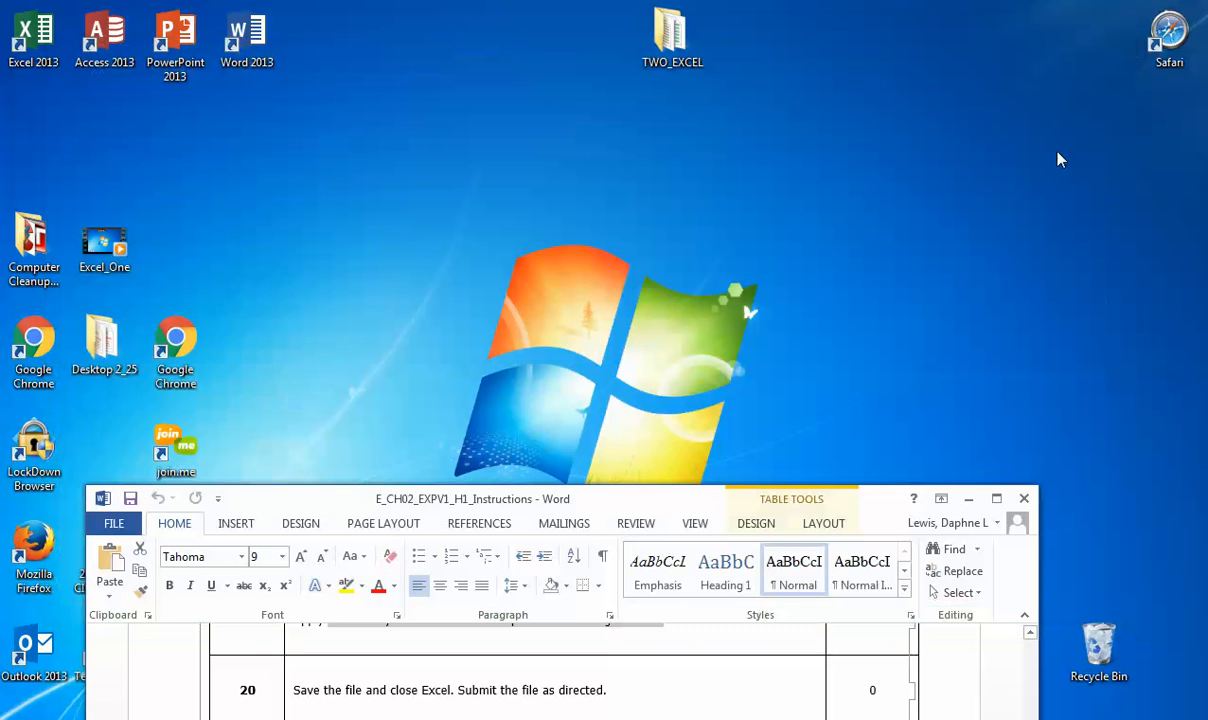